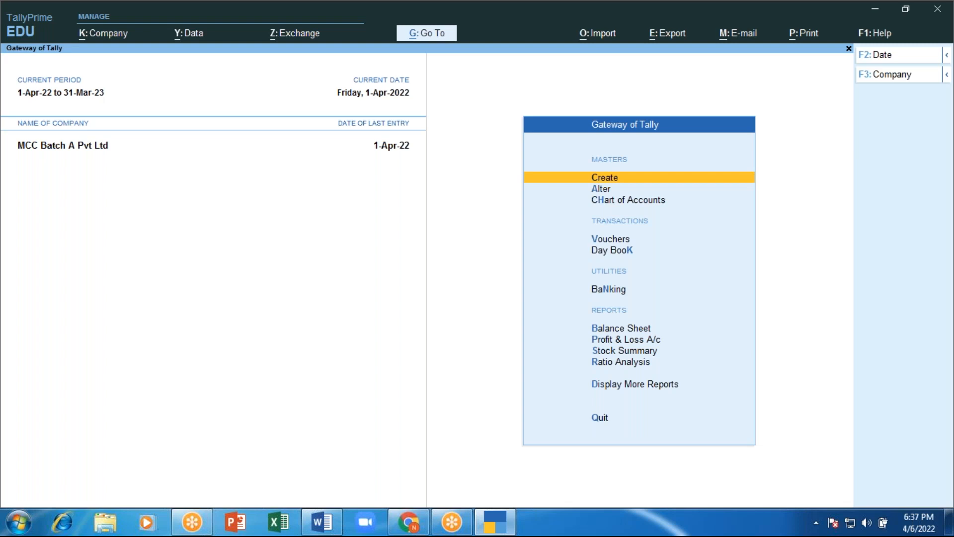
Step: Open the Cash/Bank Book(s) summary from Account Books under Display More Reports
key(d)
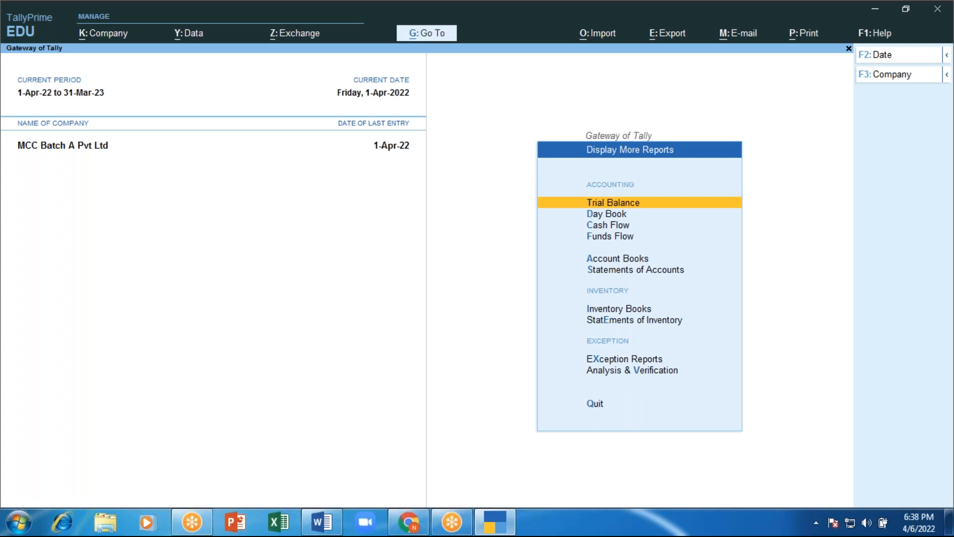
key(Down)
key(Down)
key(Down)
key(Down)
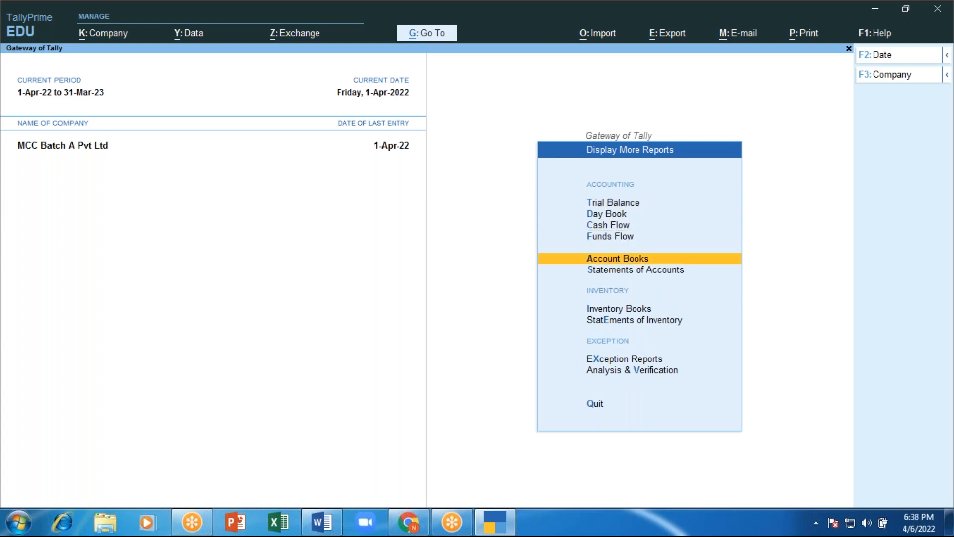
key(Return)
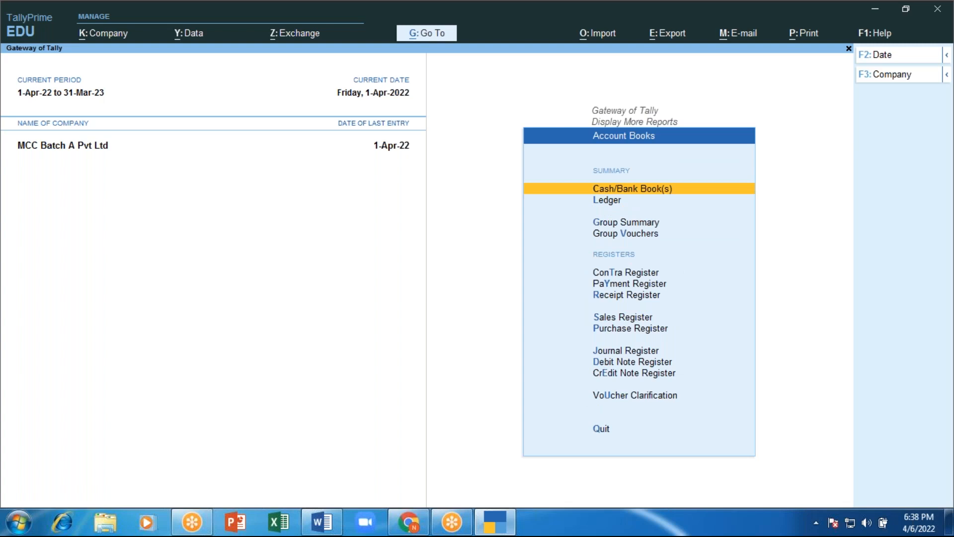
key(Return)
Step: Check HDFC Bank's April vouchers: 2,04,000.00 opening balance, none recorded, then back out
key(Down)
key(Down)
key(Down)
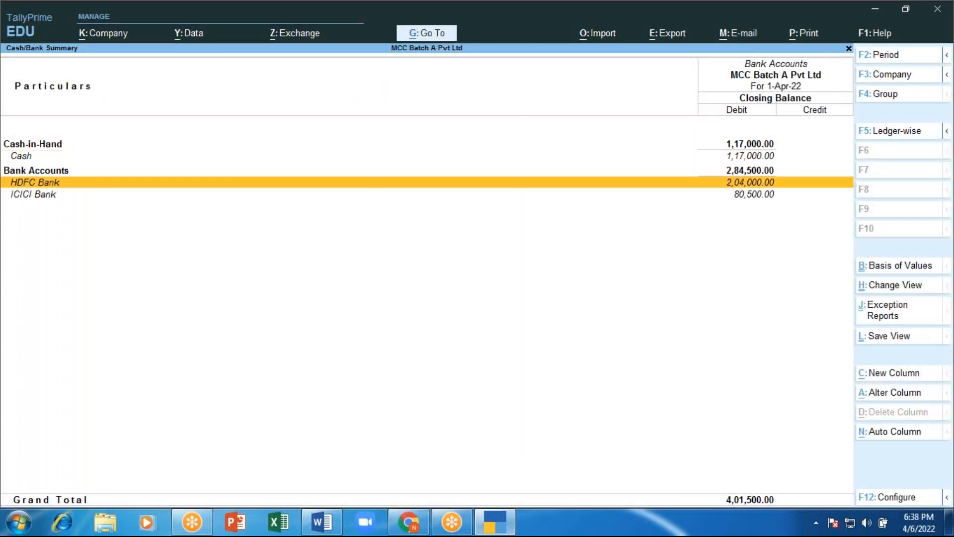
key(Down)
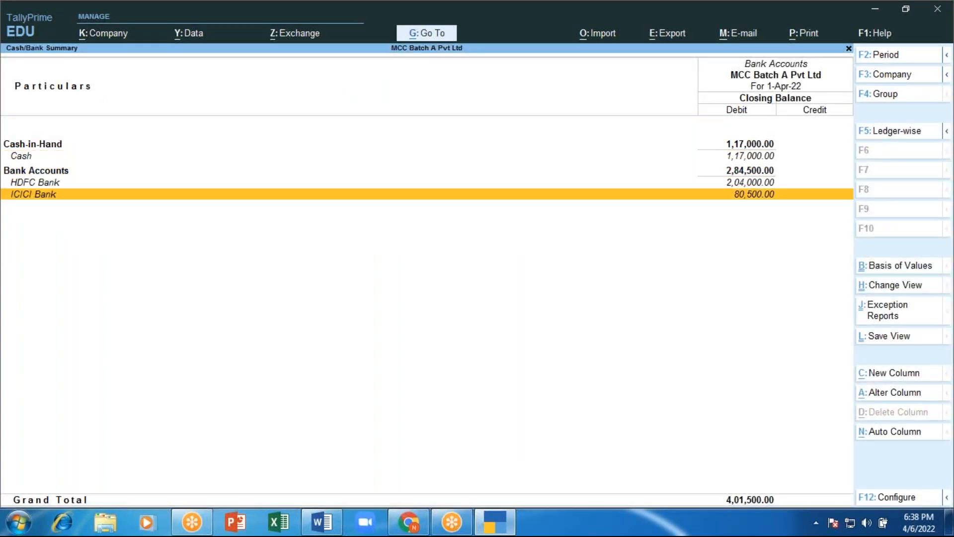
key(Up)
key(Down)
key(Up)
key(Down)
key(Up)
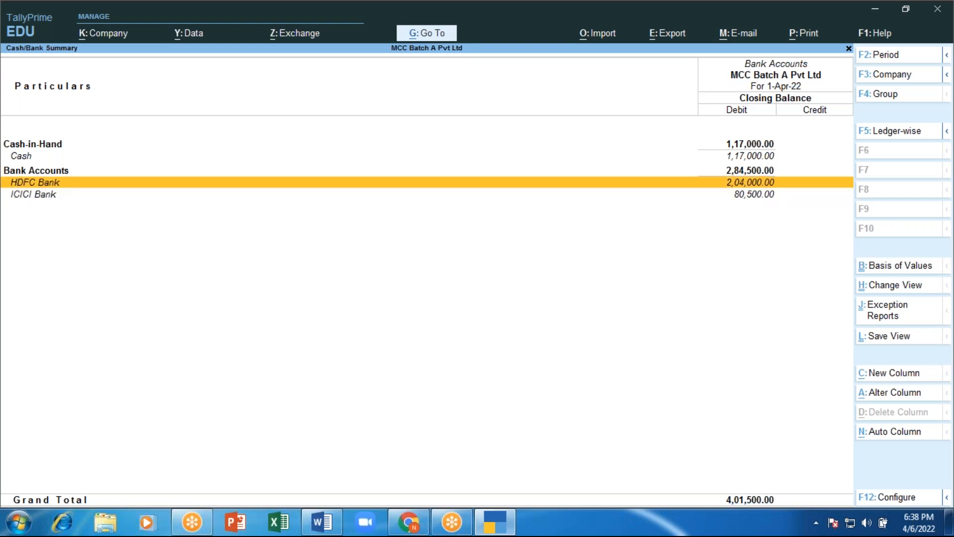
key(Return)
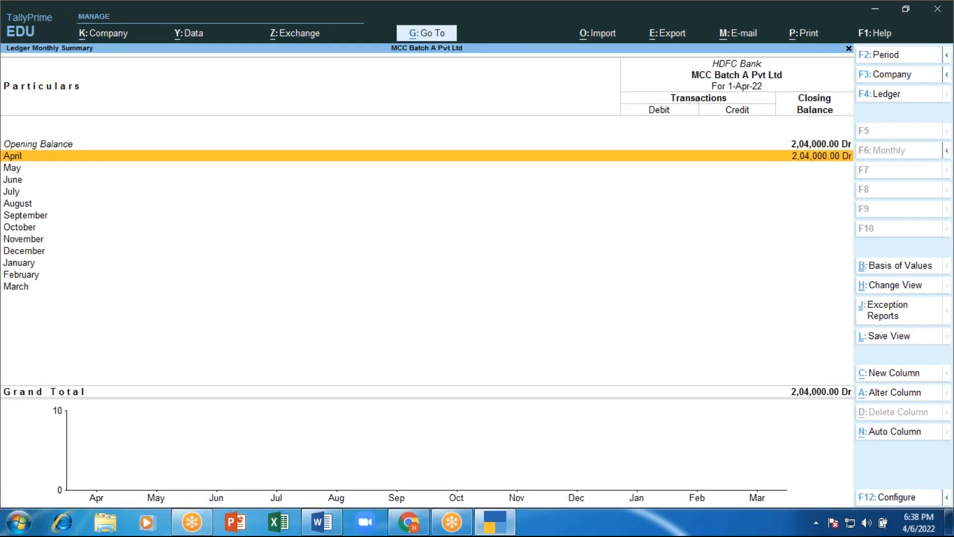
key(Return)
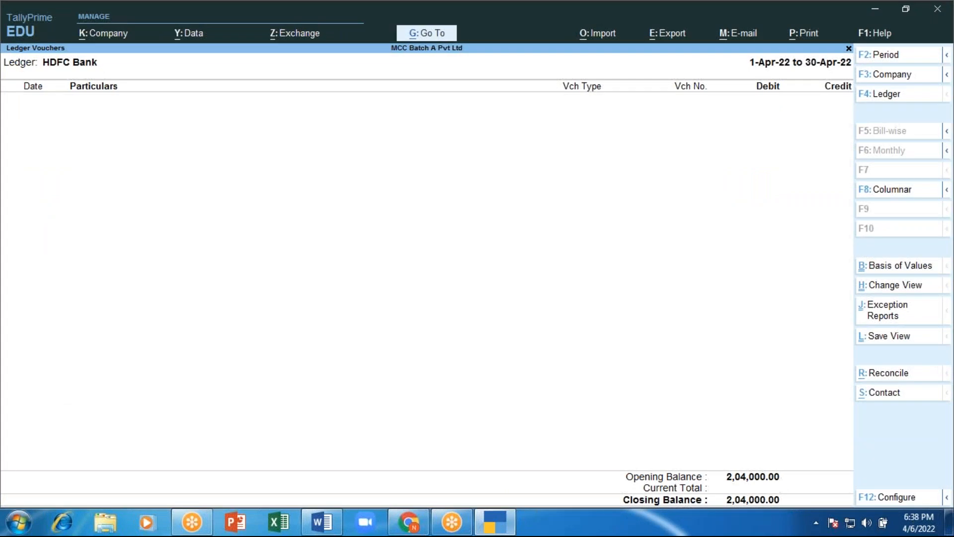
key(Escape)
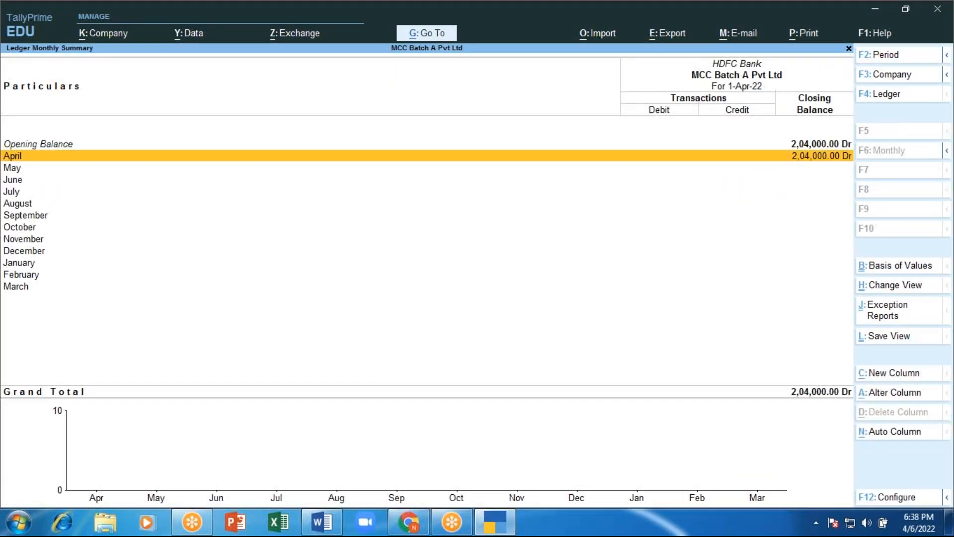
key(Escape)
key(Escape)
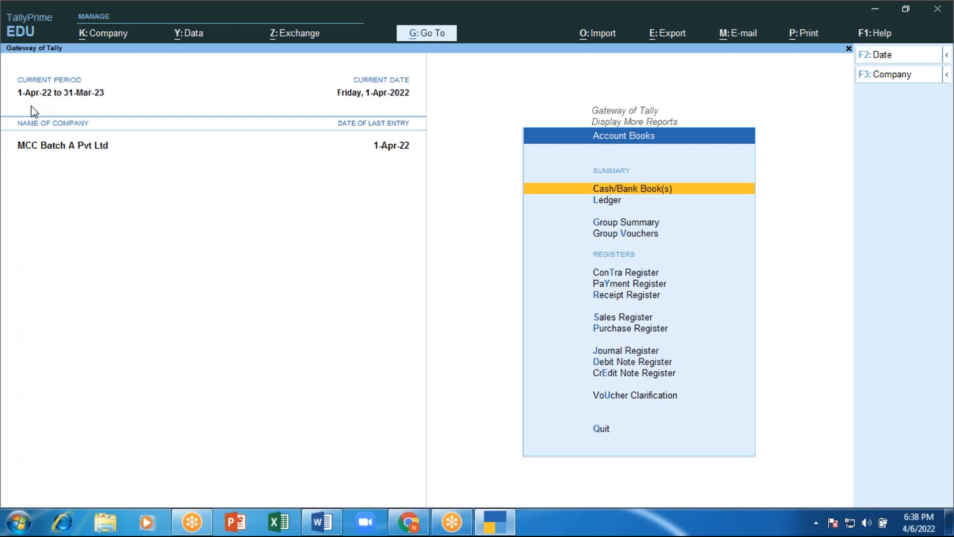
Step: Set the reporting period to 1-4-2021 through 31-3-2022 with Alt+F2
key(alt)
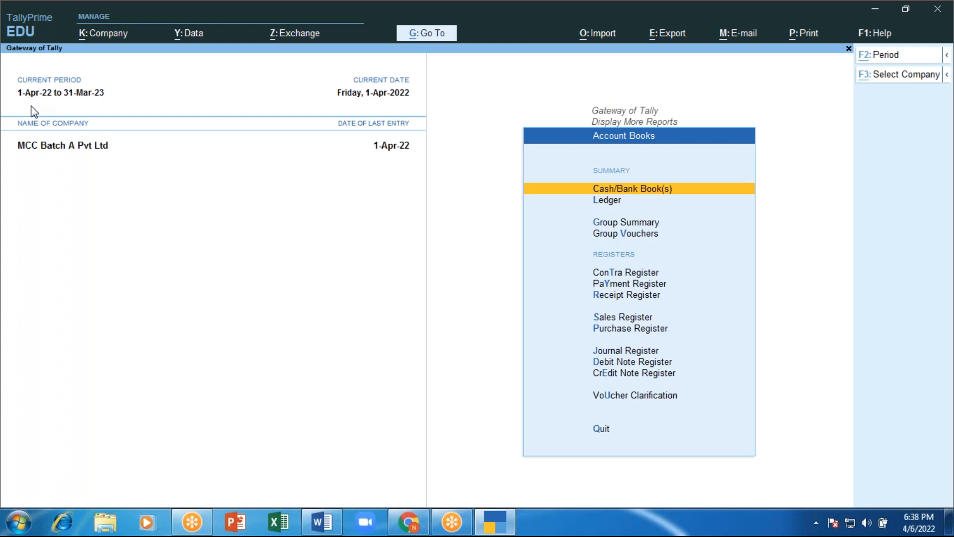
key(alt+F2)
text(1.4.2021)
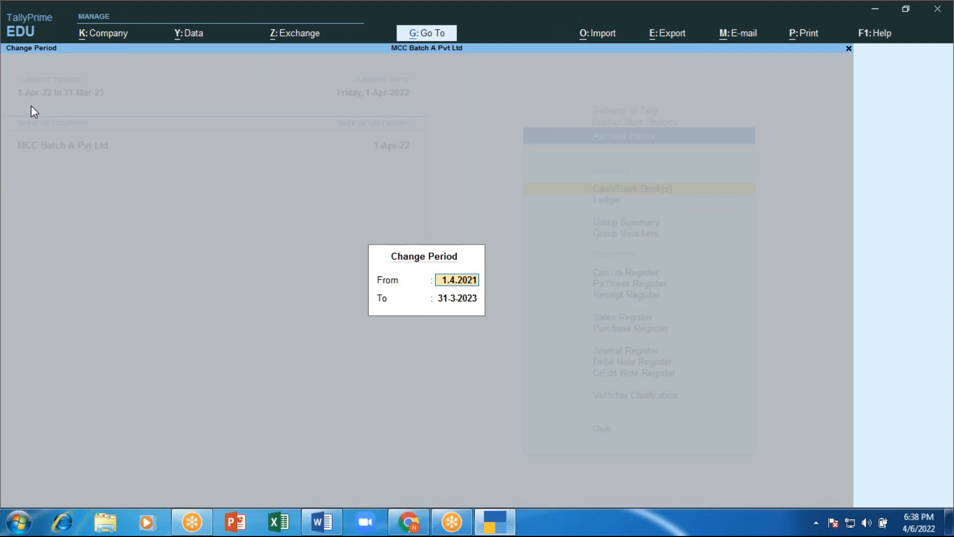
key(Return)
key(BackSpace)
text(31.)
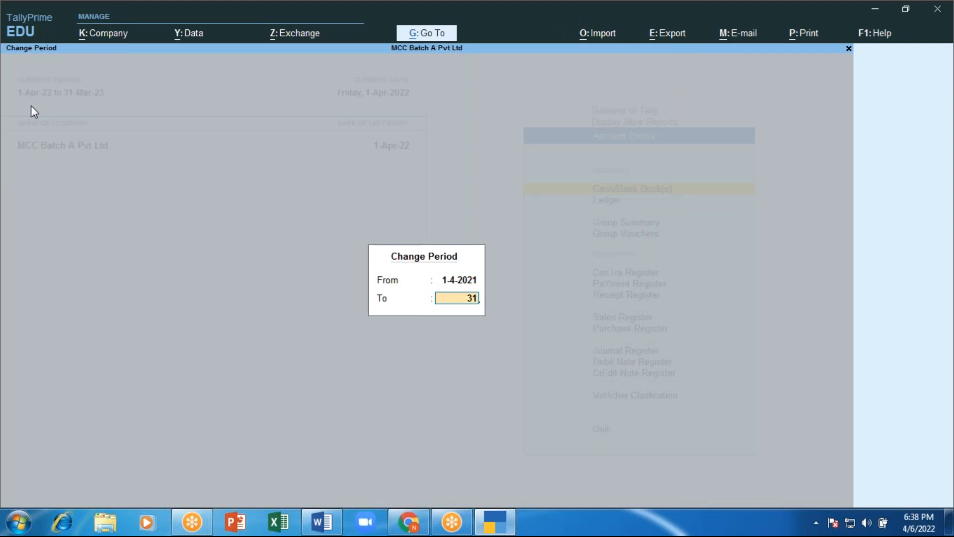
text(3.30)
key(BackSpace)
key(BackSpace)
text(2022)
key(Return)
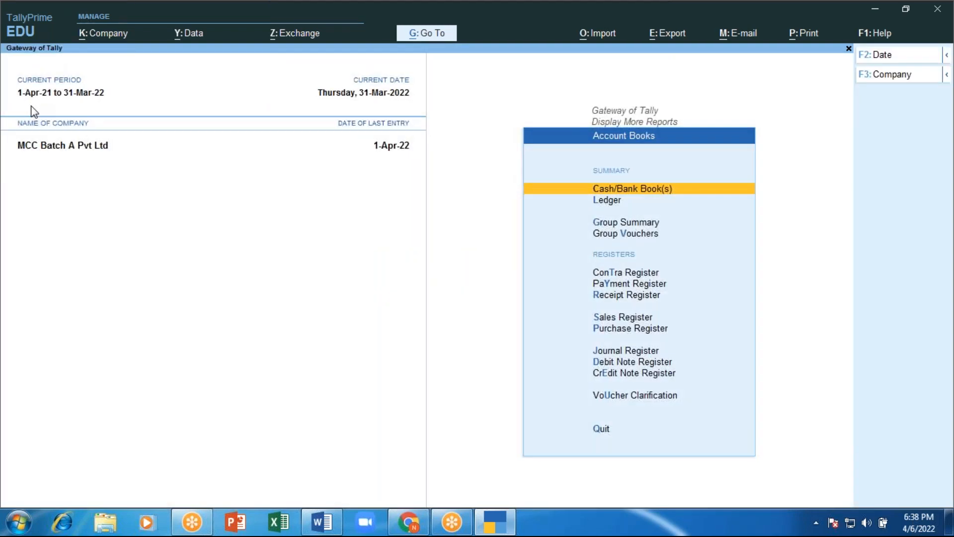
Step: Review HDFC Bank's February and March vouchers, closing 2,04,000.00 Dr, then return to Gateway
key(Return)
key(Down)
key(Down)
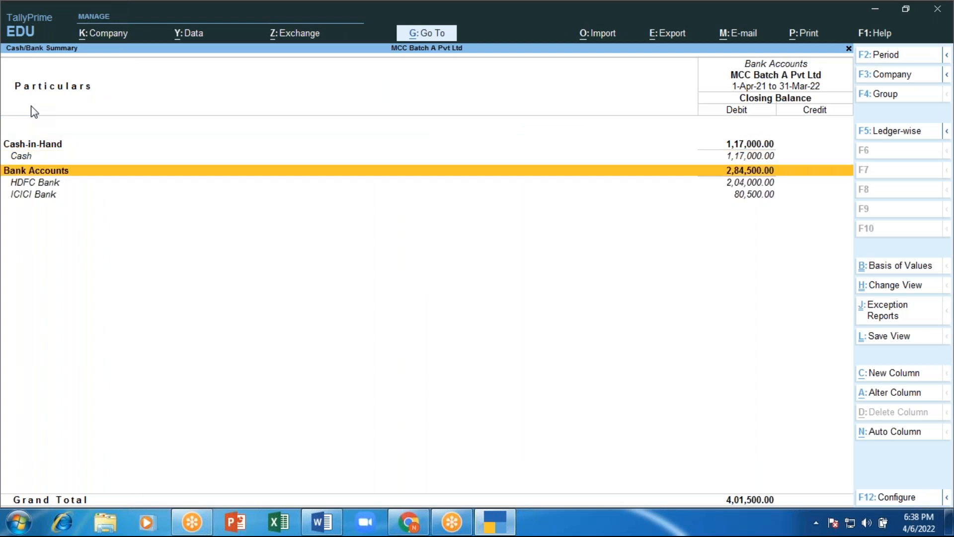
key(Return)
key(Up)
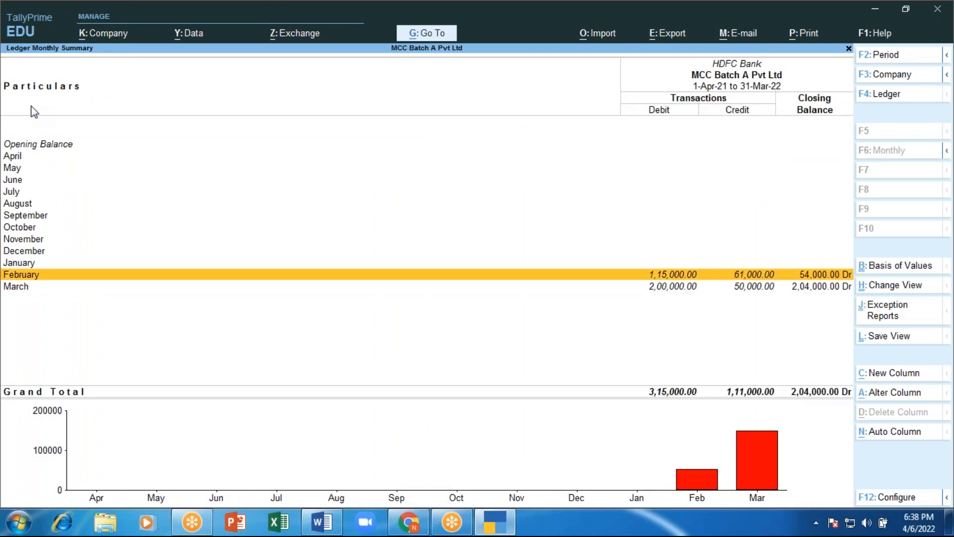
key(Return)
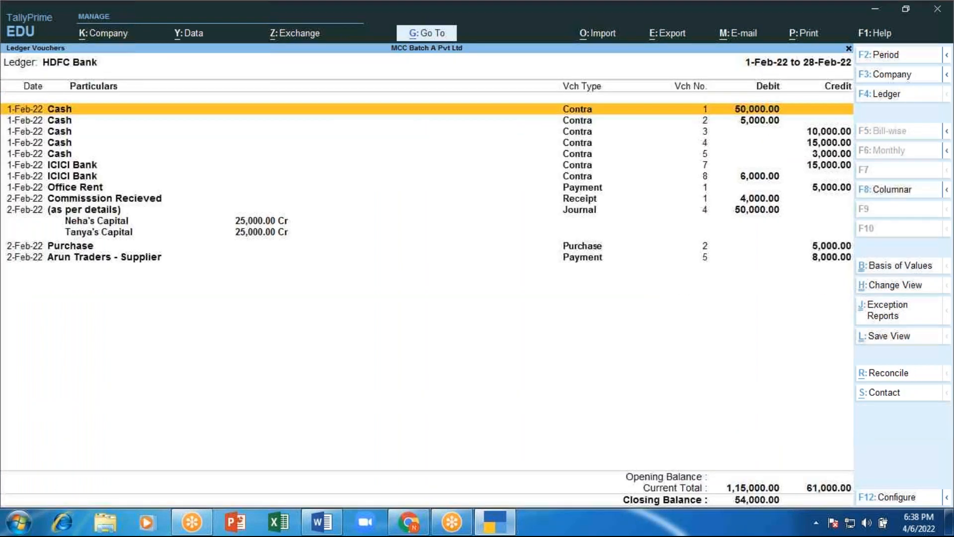
key(Escape)
key(Down)
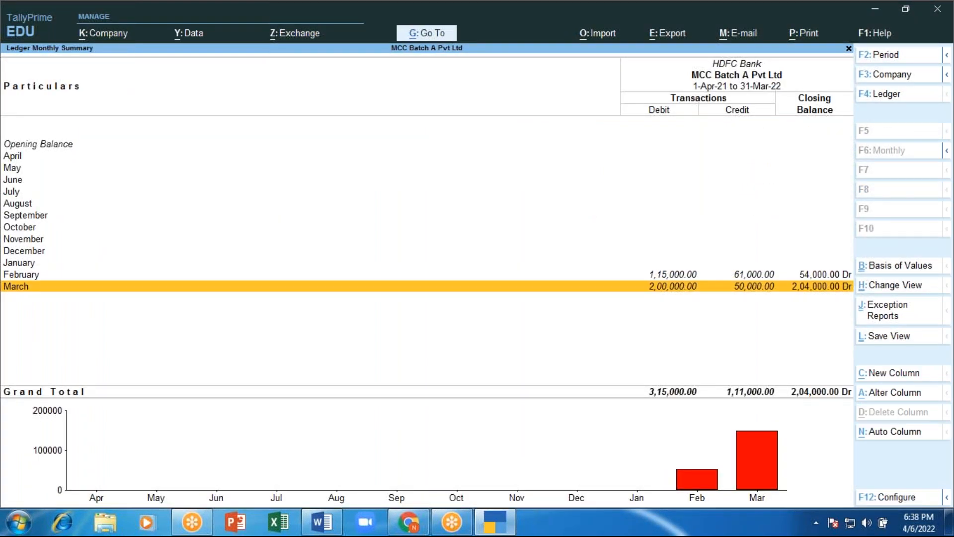
key(Return)
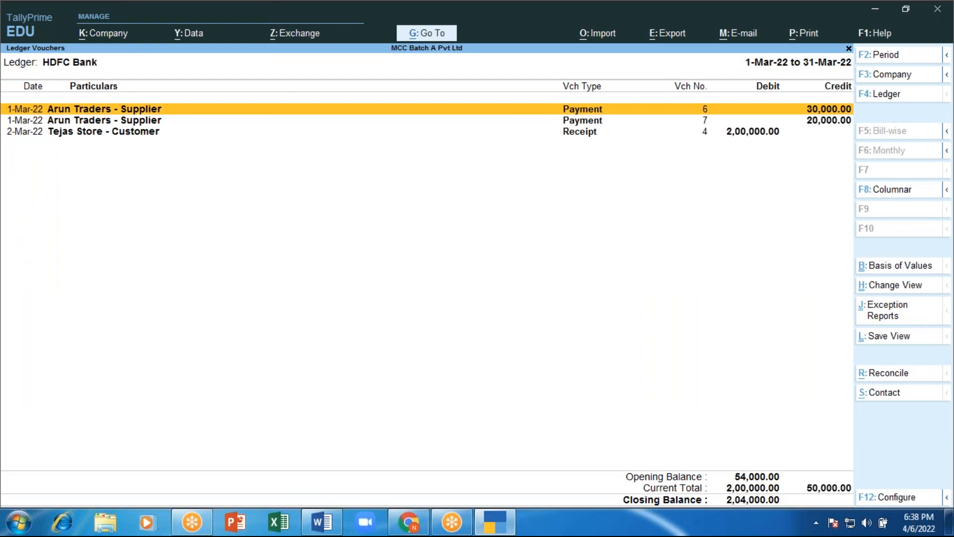
key(Escape)
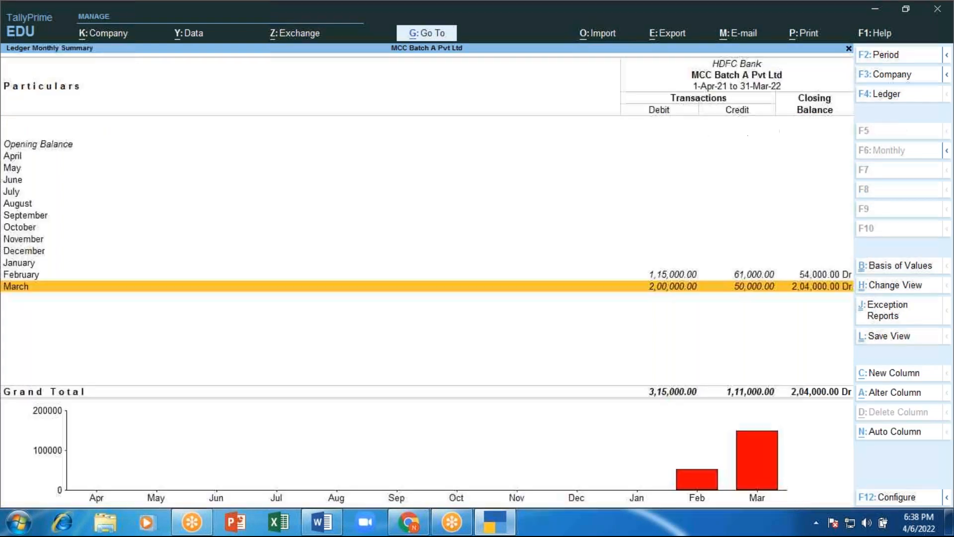
key(Escape)
key(Escape)
key(Escape)
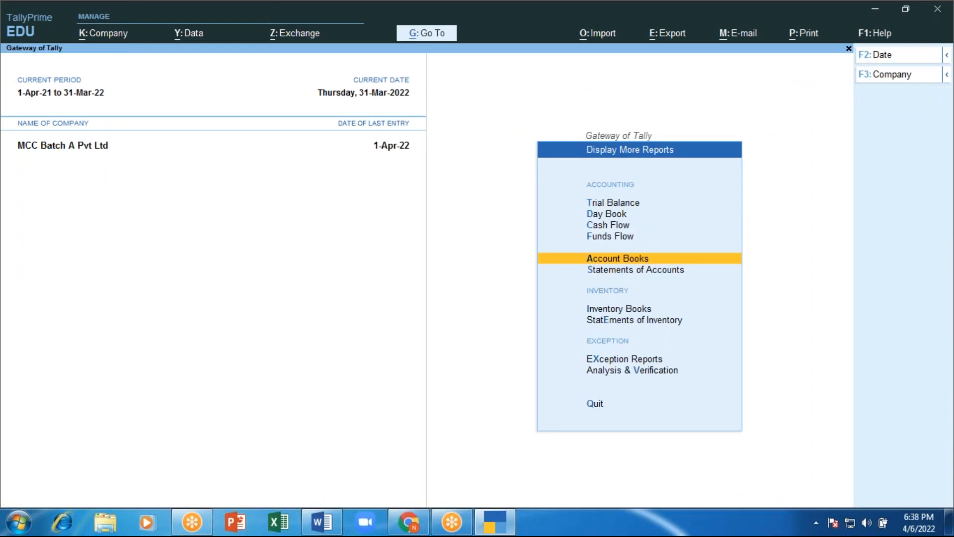
key(Escape)
Step: Browse the Alter > Ledger list around HDFC Bank and ICICI Bank, then return to Gateway
key(n)
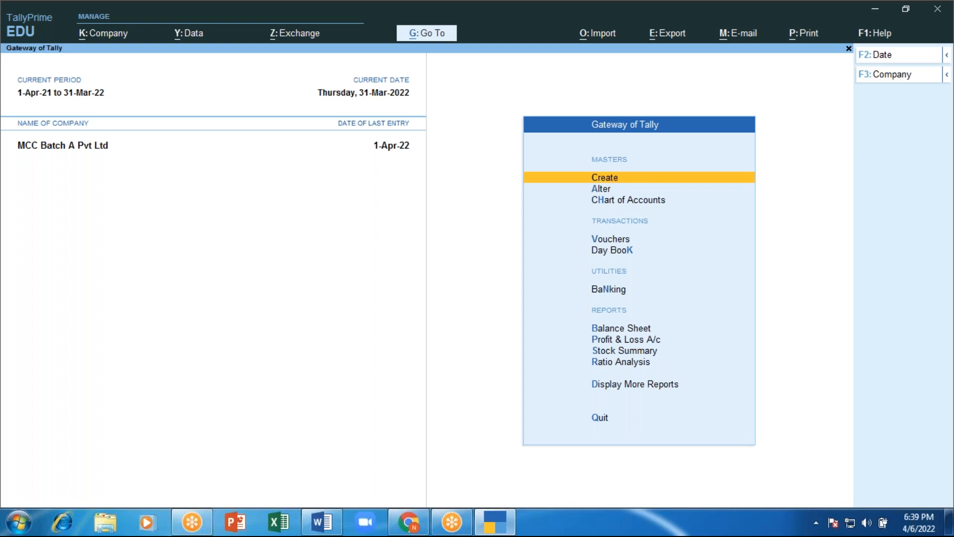
key(Down)
key(Return)
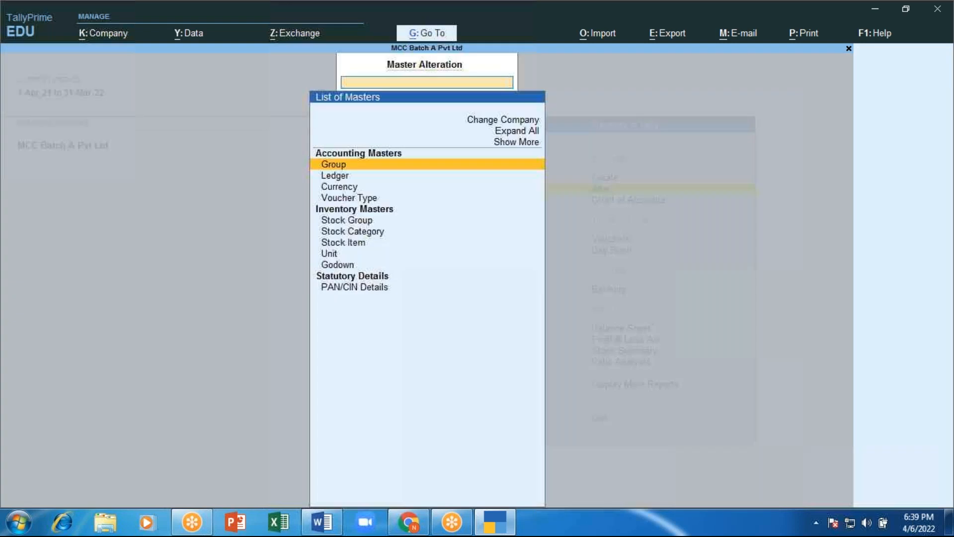
key(Down)
key(Return)
key(Down)
key(Down)
key(Down)
key(Down)
key(Down)
key(Down)
key(Down)
key(Down)
key(Down)
key(Down)
key(Down)
key(Down)
key(Down)
key(Down)
key(Down)
key(Down)
key(Down)
key(Down)
key(Down)
key(Down)
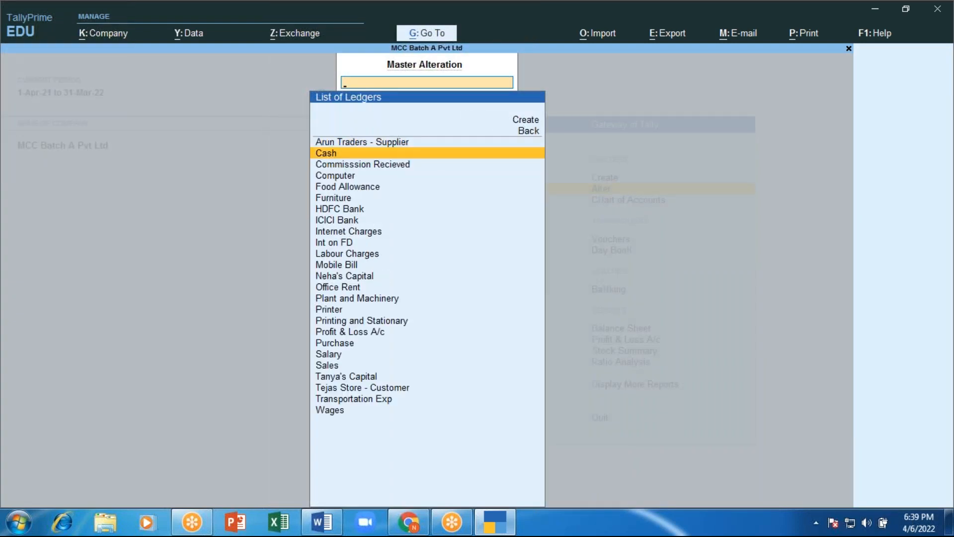
key(Up)
key(Up)
key(Up)
key(Up)
key(Up)
key(Up)
key(Up)
key(Up)
key(Up)
key(Up)
key(Up)
key(Up)
key(Up)
key(Up)
key(Up)
key(Up)
key(Up)
key(Up)
key(Up)
key(Up)
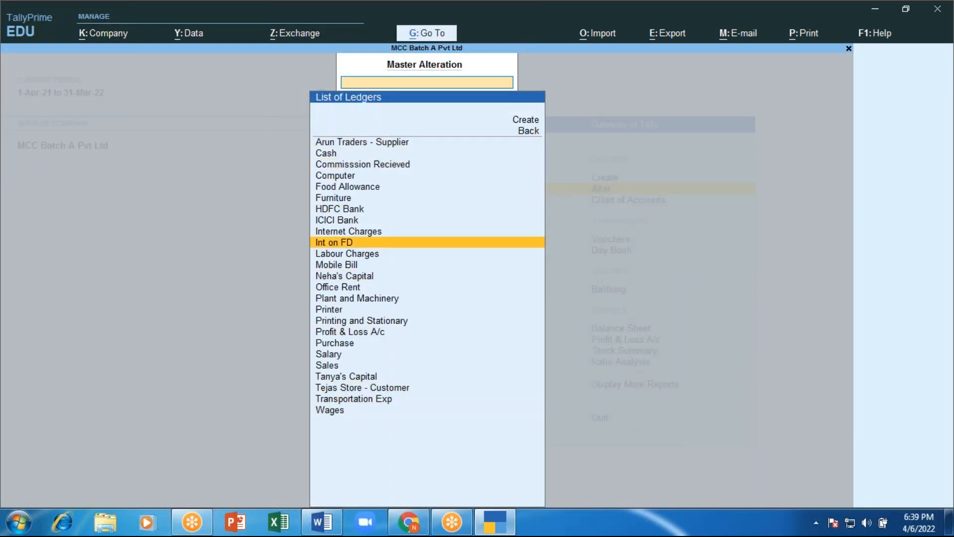
key(Down)
key(Down)
key(Down)
key(Down)
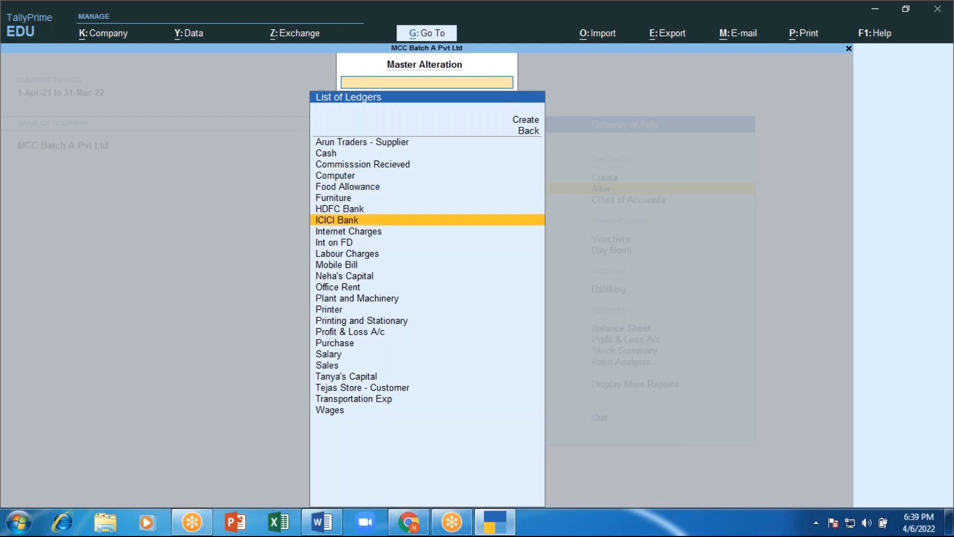
key(Up)
key(Down)
key(Escape)
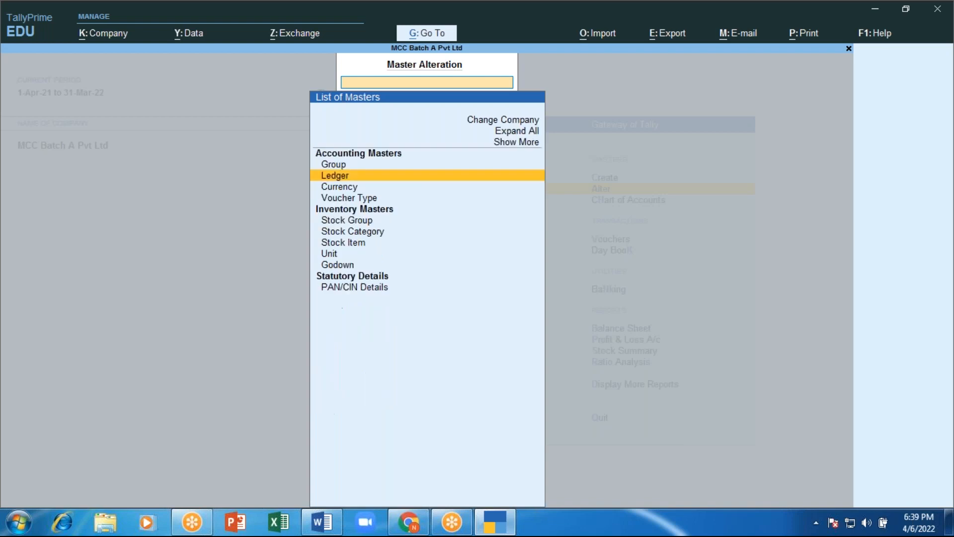
key(Escape)
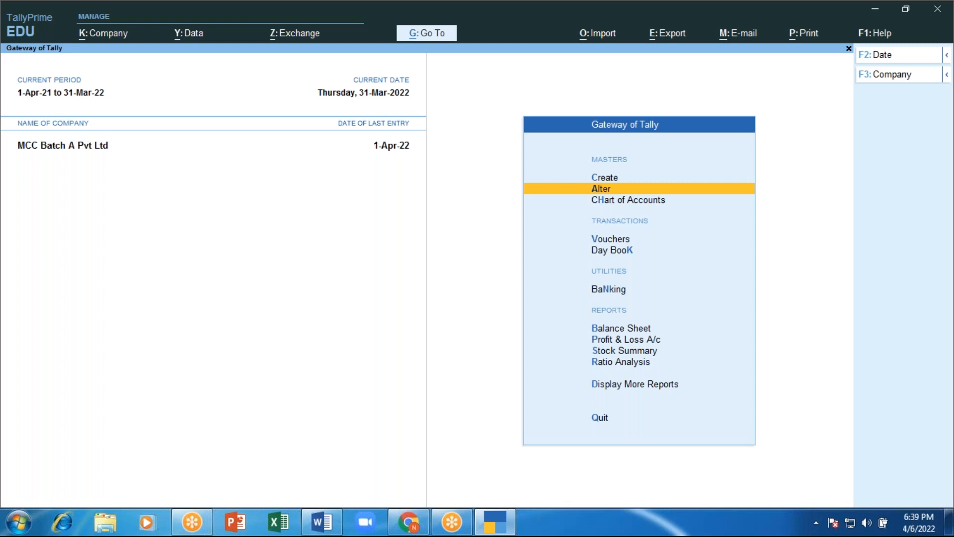
Step: Start a new ledger from Create on the Gateway of Tally
key(Up)
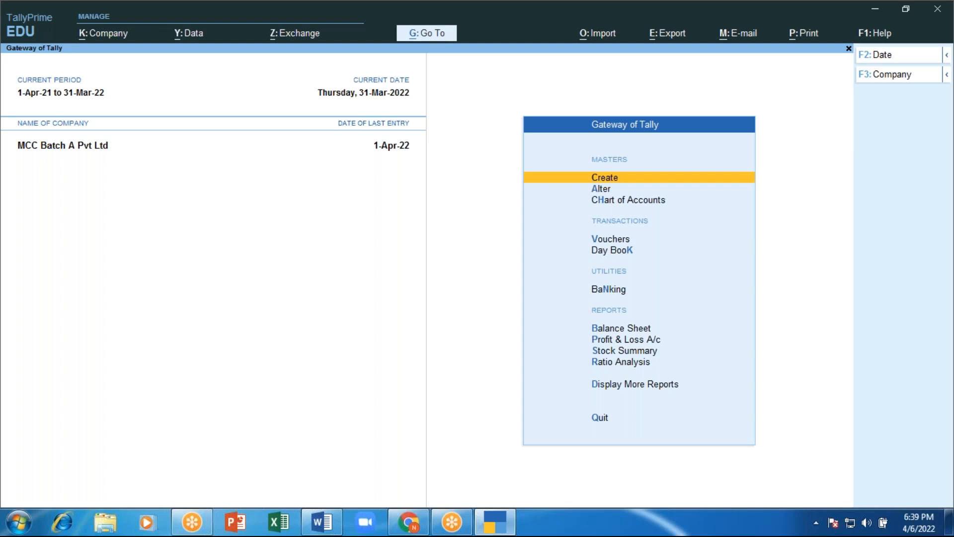
key(Down)
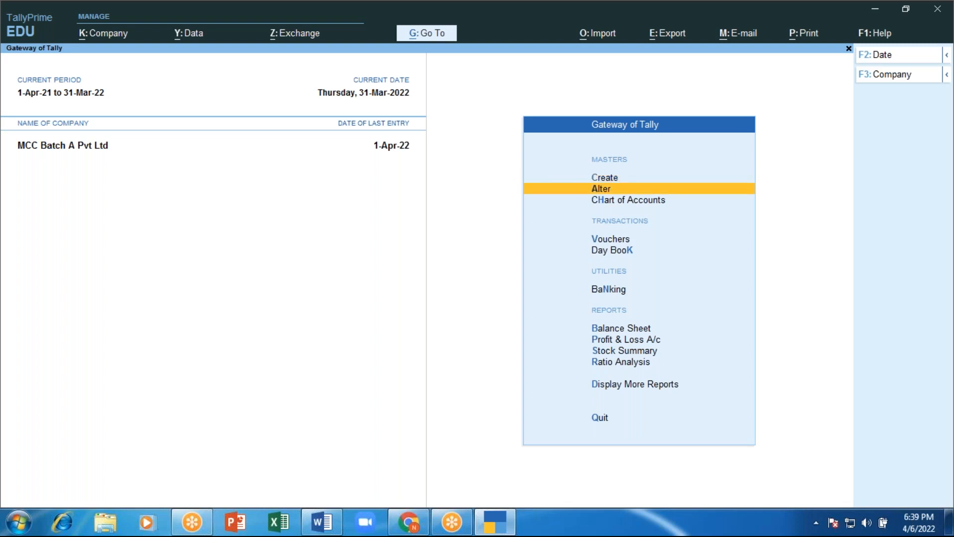
key(Up)
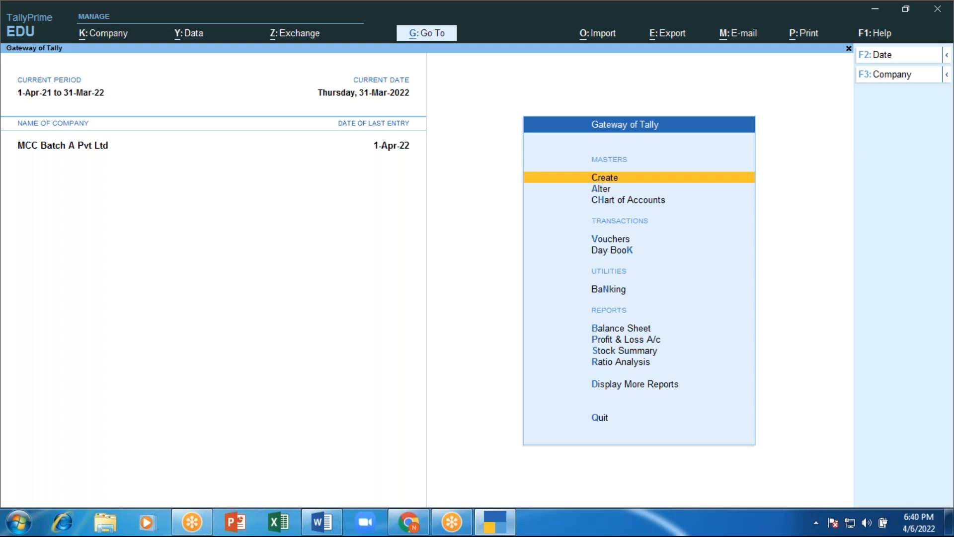
key(Return)
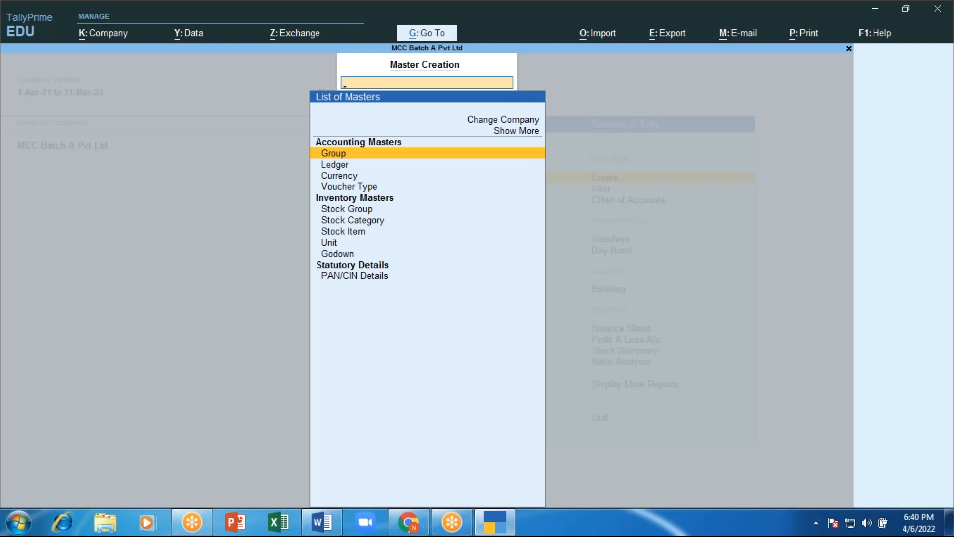
key(Down)
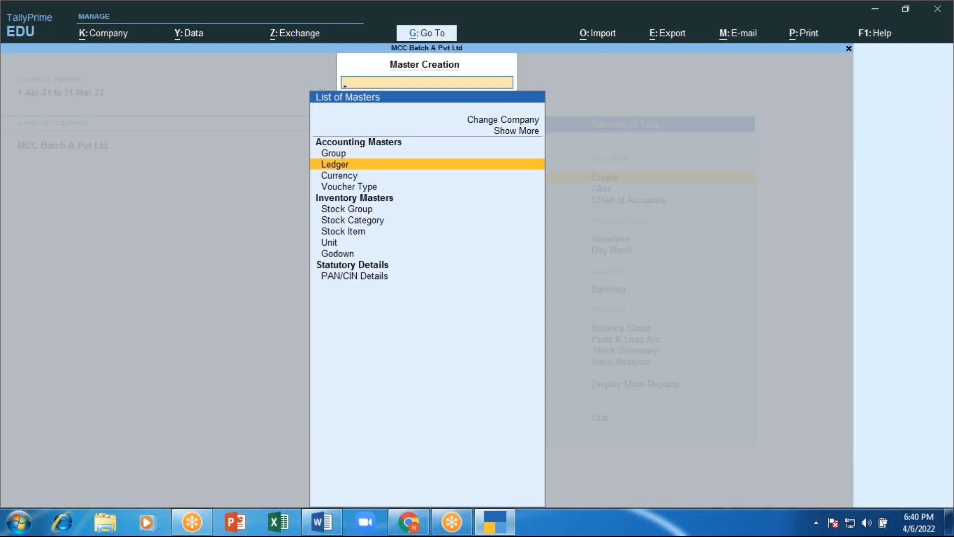
key(Return)
Step: Name the ledger BANK OF INDIA and place it under Bank Accounts
text(BANK OF i)
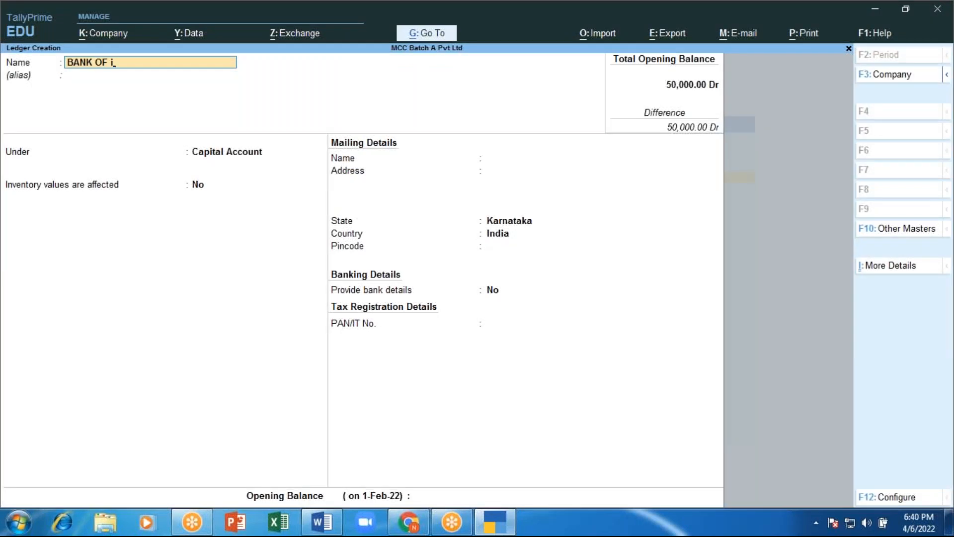
key(BackSpace)
text(INDIA)
key(Return)
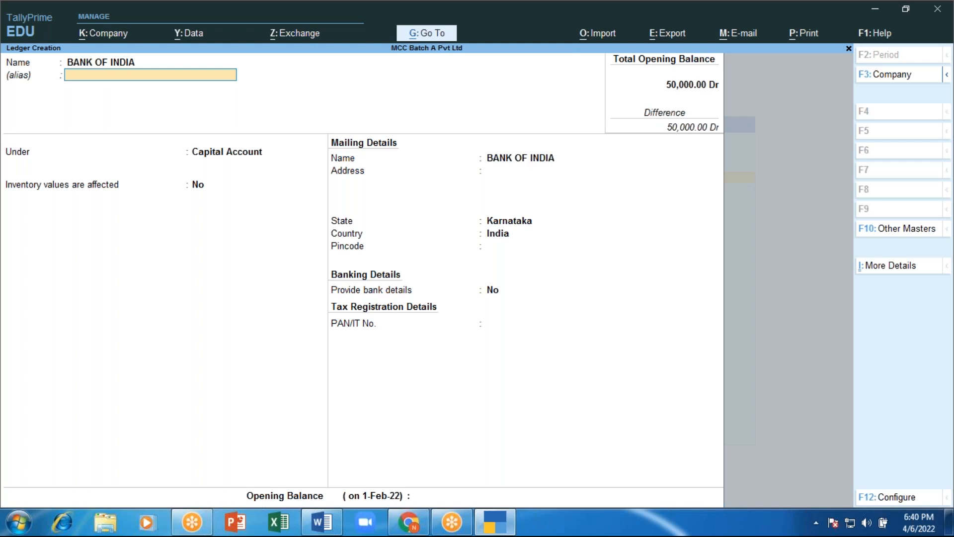
key(Return)
key(Up)
key(Up)
key(Up)
key(Up)
key(Return)
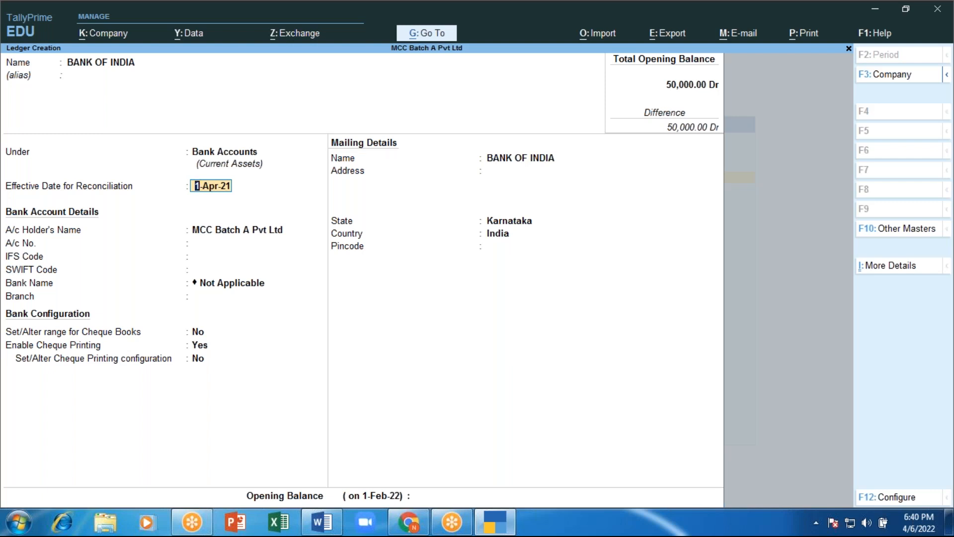
Step: Keep reconciliation date 1-Apr-21 and enter the bank account number
key(Return)
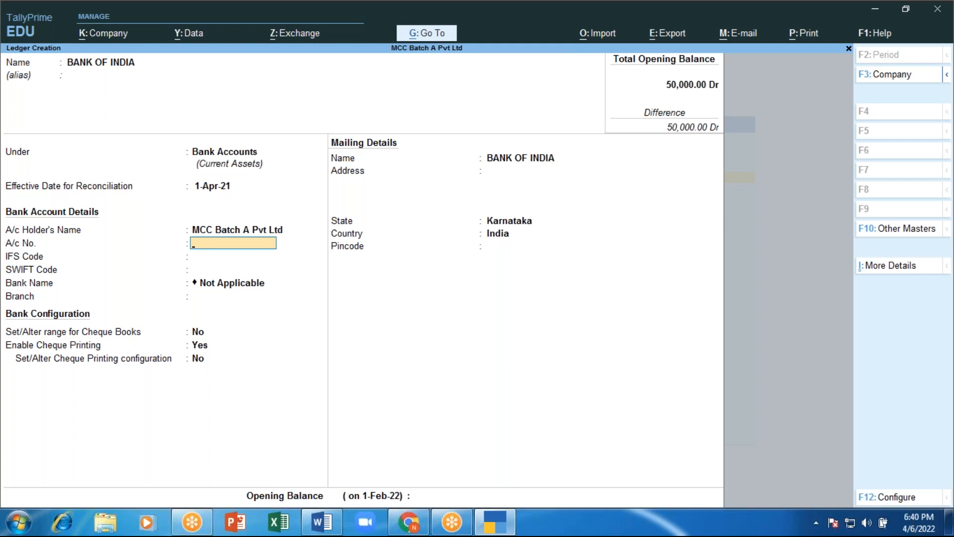
text(00123456789)
text(1012)
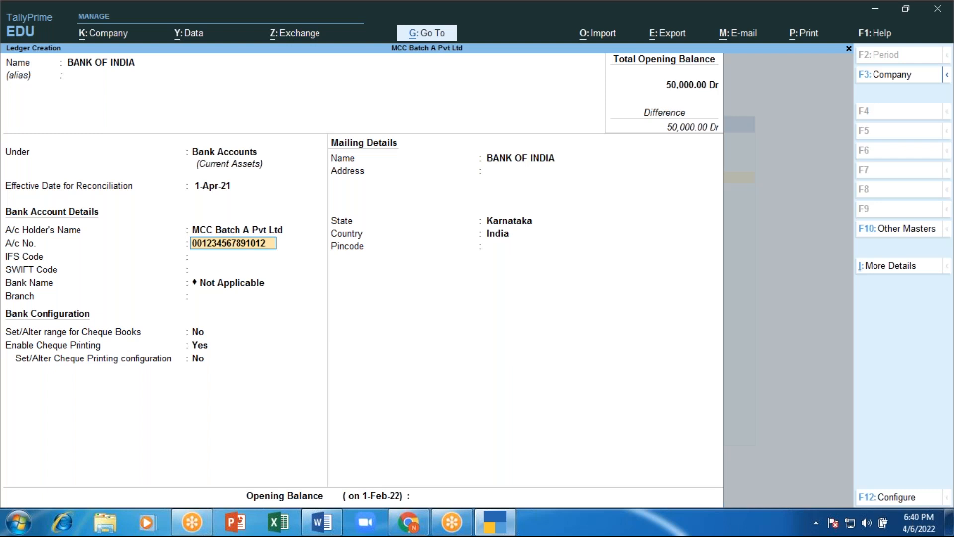
key(Return)
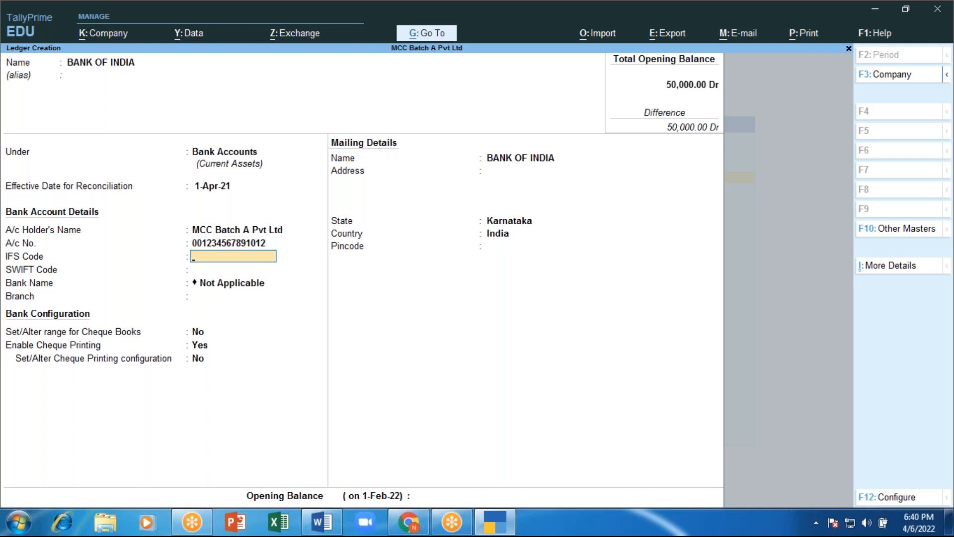
Step: Enter IFS code BOIK0123456, correcting it after the invalid warning, and leave SWIFT code blank
text(BOIK0)
text(123456)
key(BackSpace)
key(BackSpace)
key(Return)
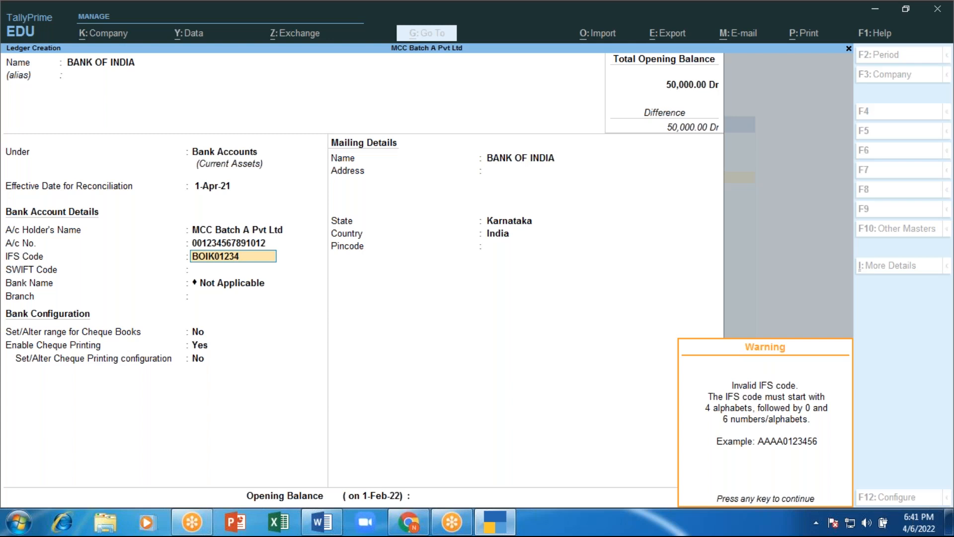
key(Return)
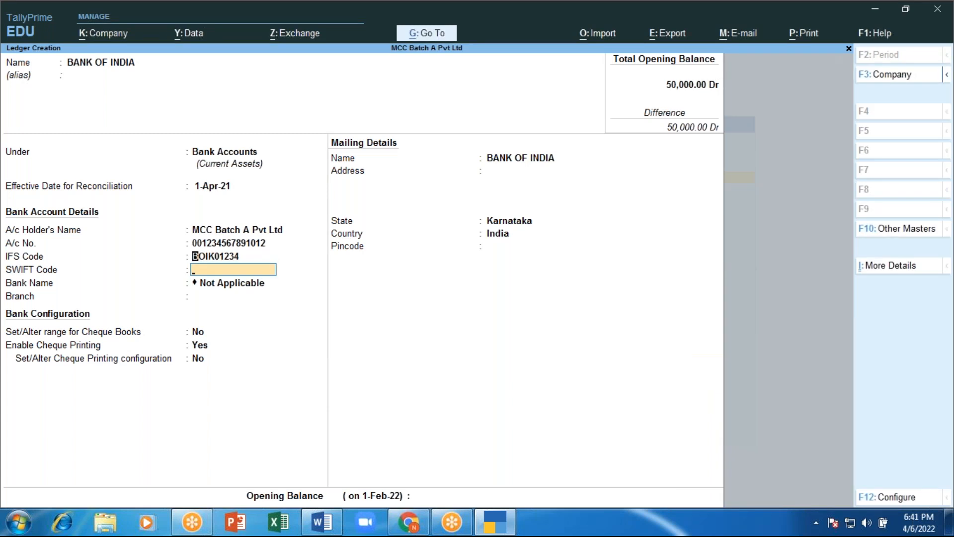
text(B)
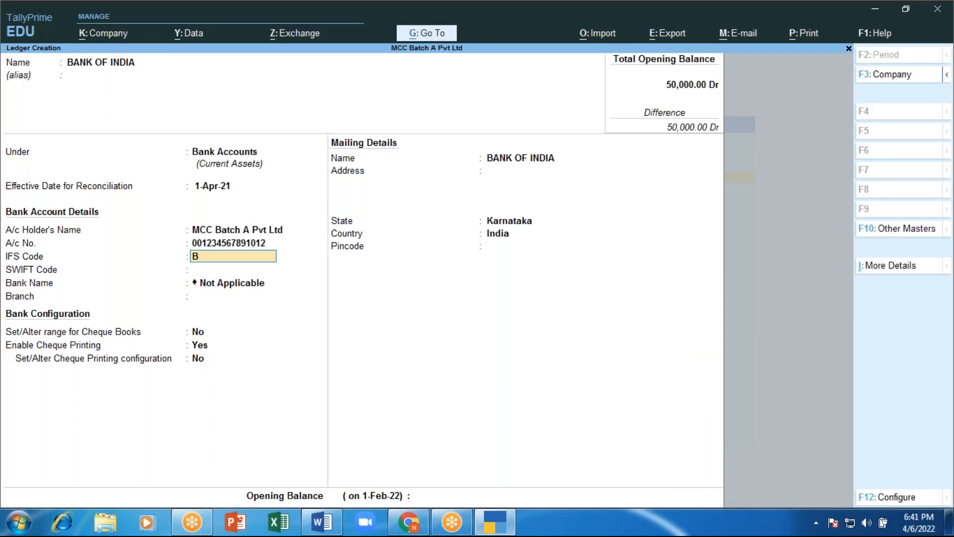
text(OIK)
text(0123456)
key(Return)
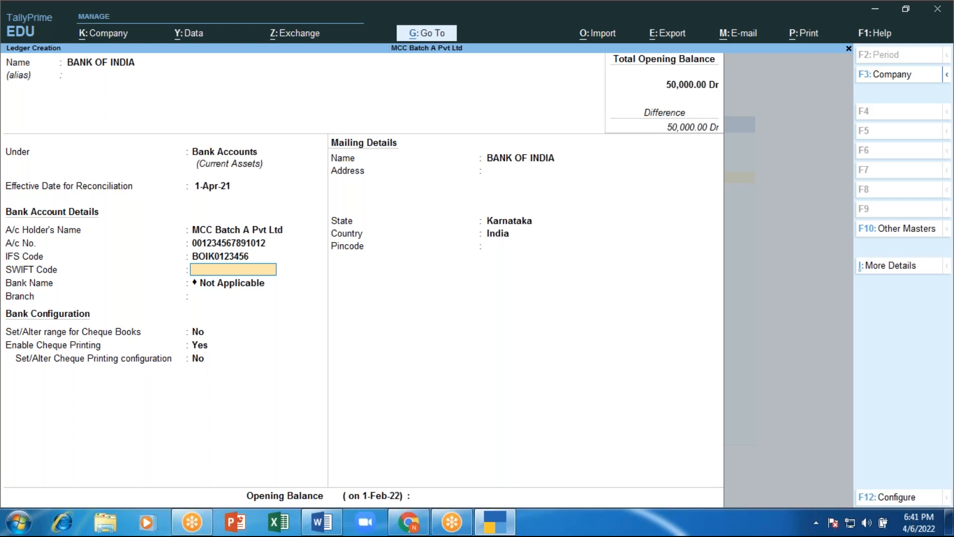
key(Return)
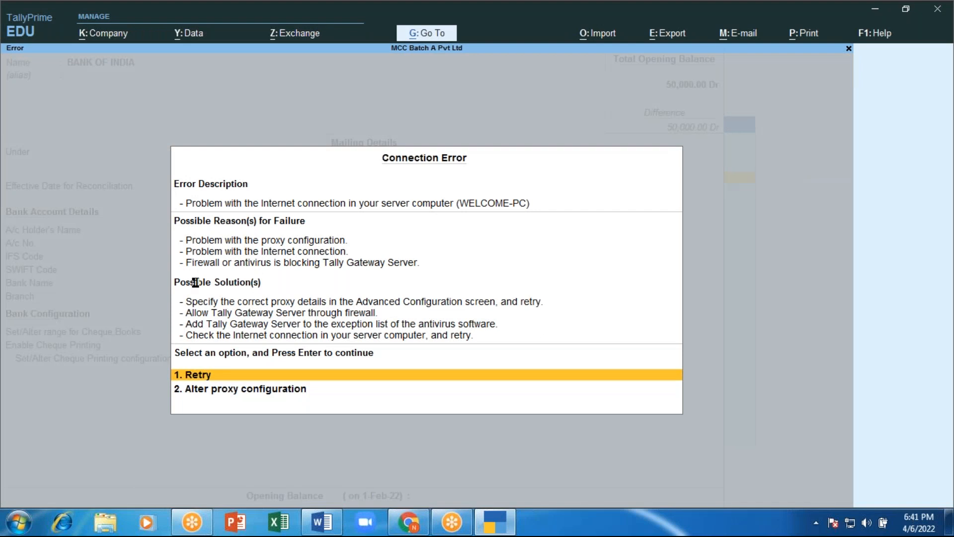
Step: Retry past the internet connection error
key(Return)
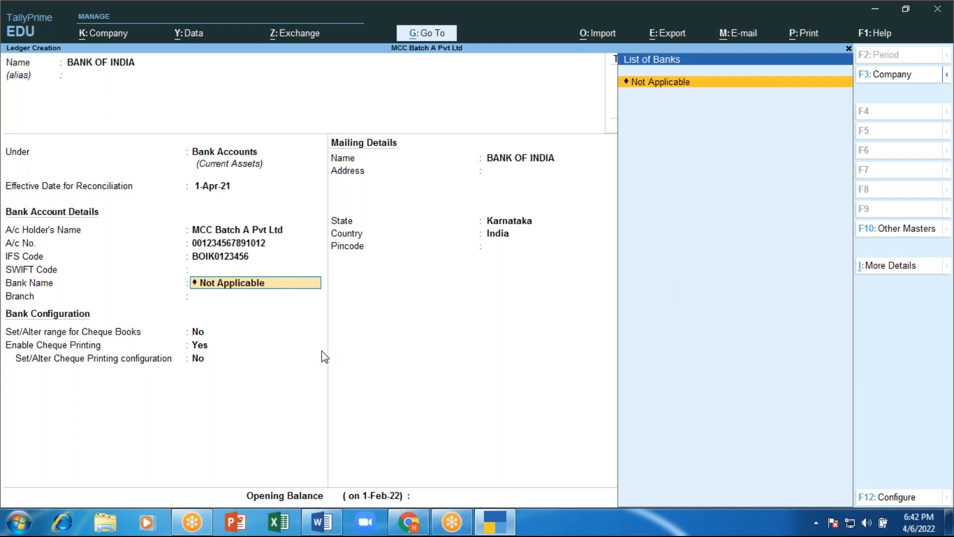
Step: Keep bank name as Not Applicable and enter BTM Layout as the branch
key(Return)
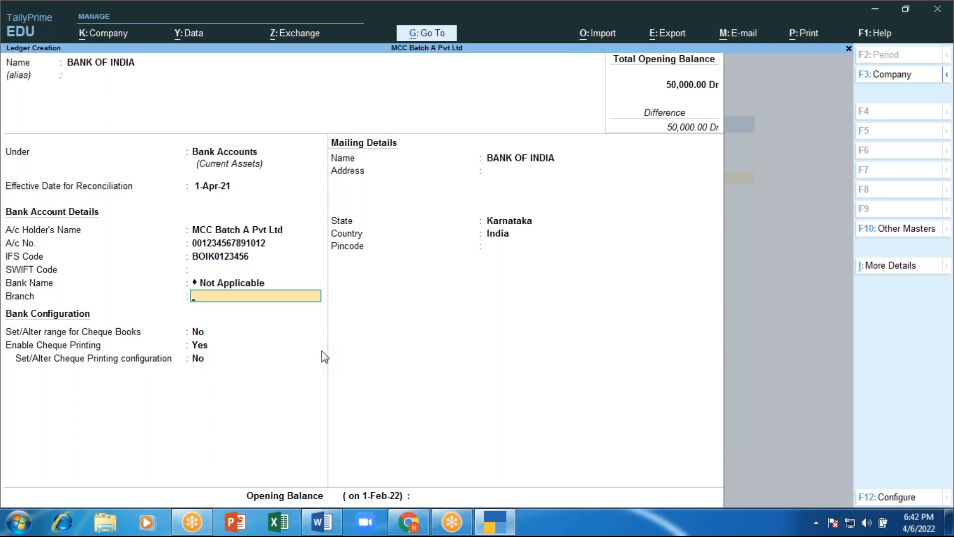
text(BTM Layout)
Step: Confirm branch BTM Layout and set cheque book ranges to yes
key(Return)
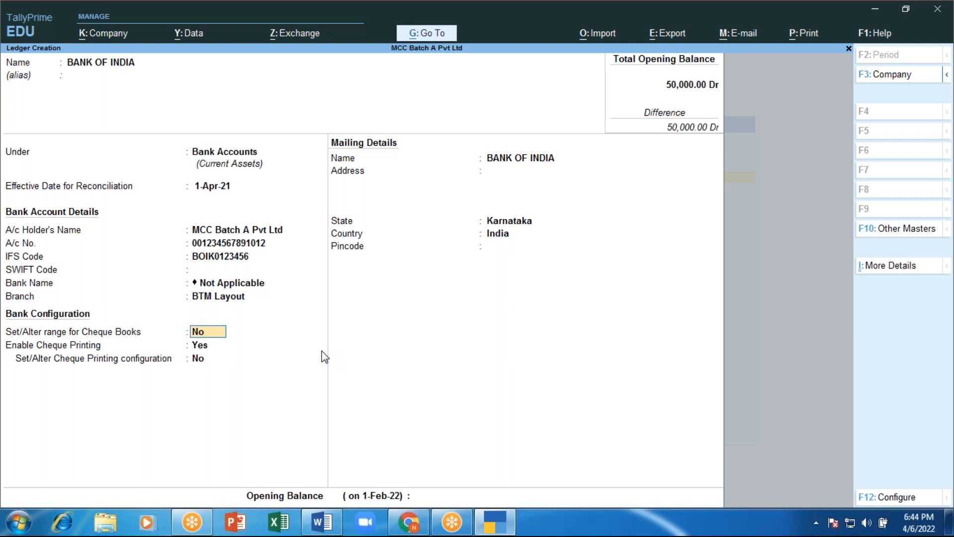
text(y)
Step: Add cheque book 100101–100150 (50 cheques) named Accountant
key(Return)
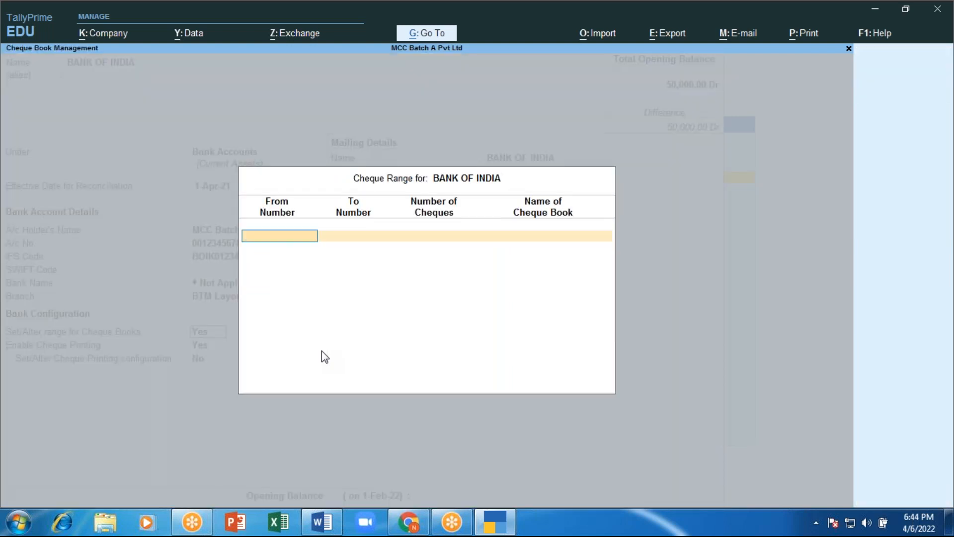
text(100101)
key(Return)
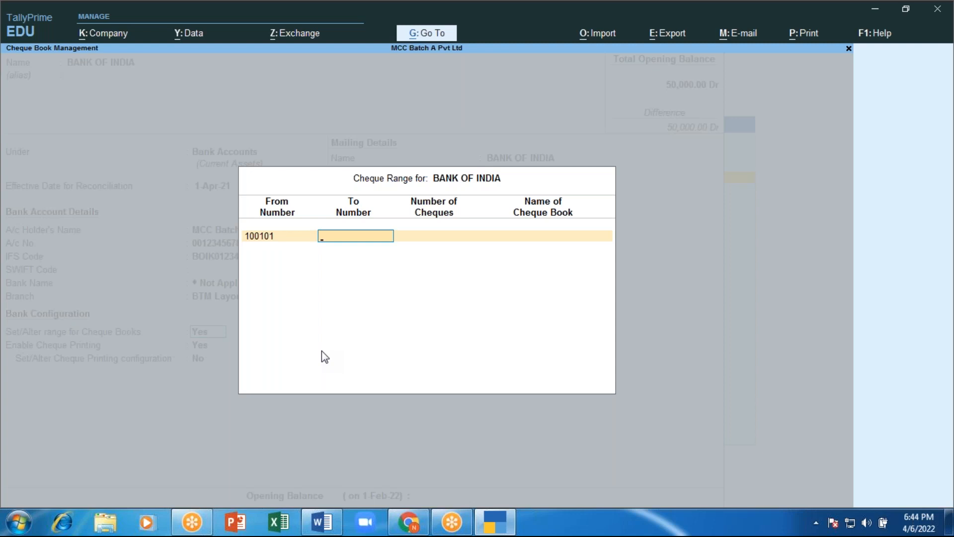
text(100150)
key(Return)
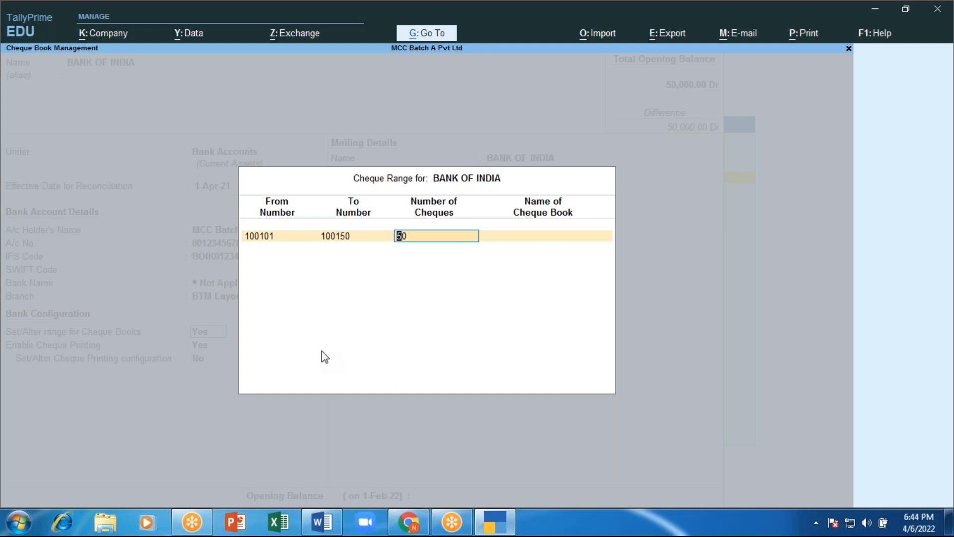
key(Return)
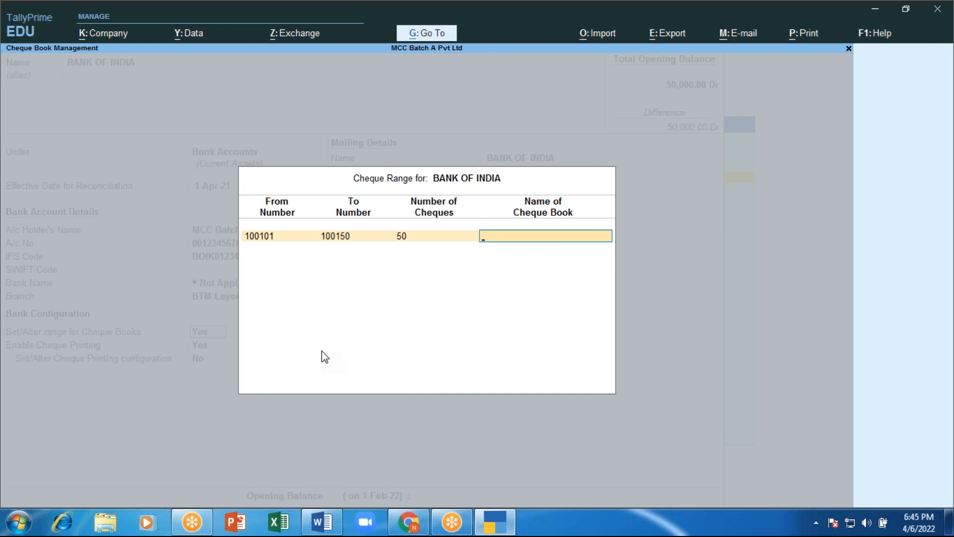
text(Accountant)
key(Return)
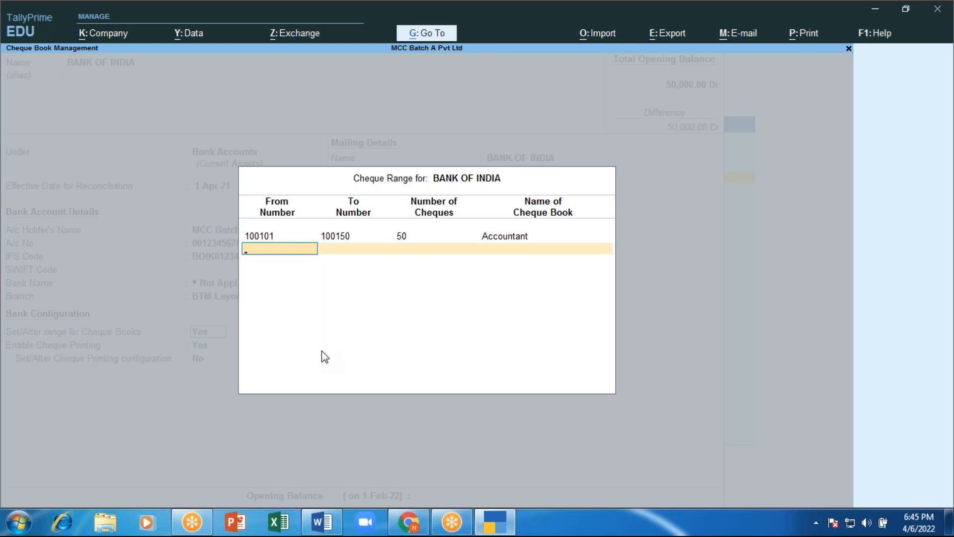
Step: Add a second cheque book starting at 123151 with 25 cheques, named Manager
text(12310)
key(BackSpace)
text(50)
key(BackSpace)
key(Return)
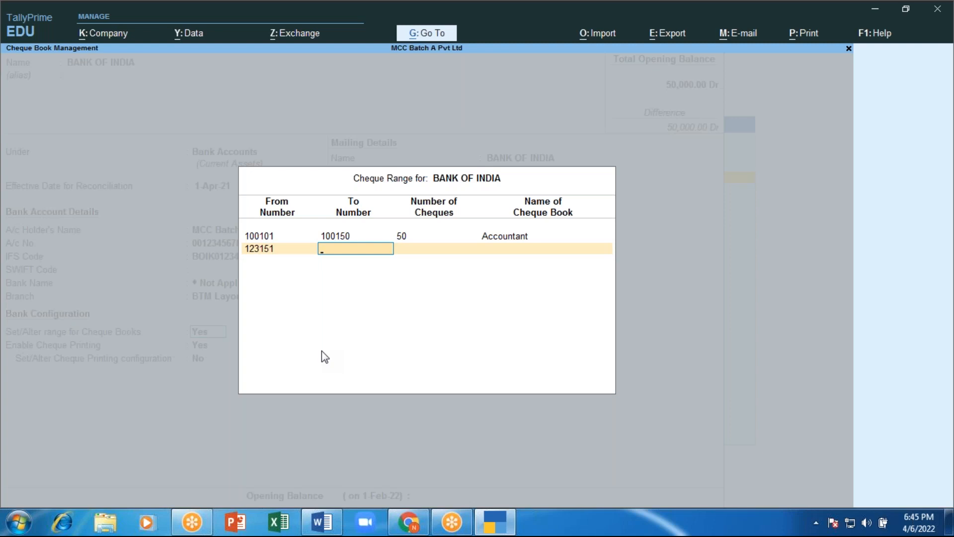
key(Return)
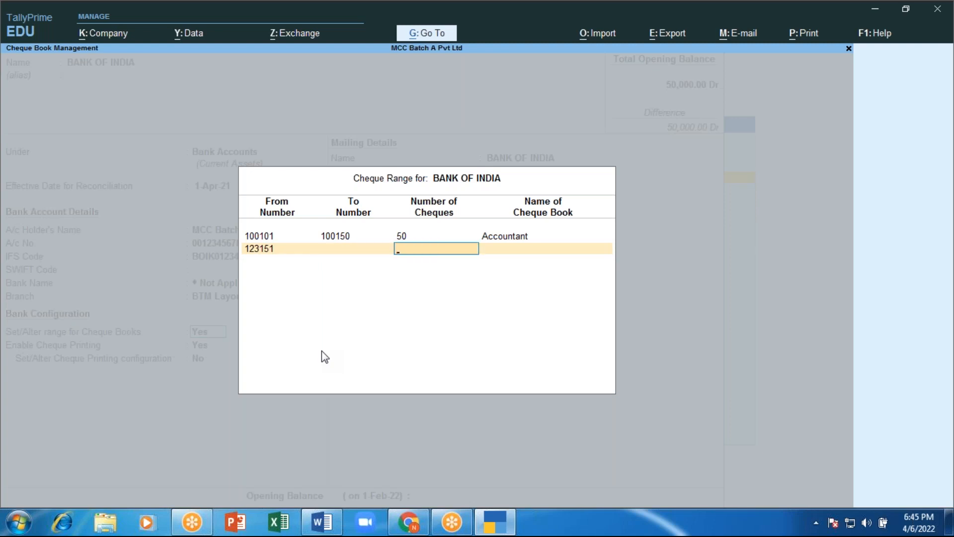
text(25)
key(Return)
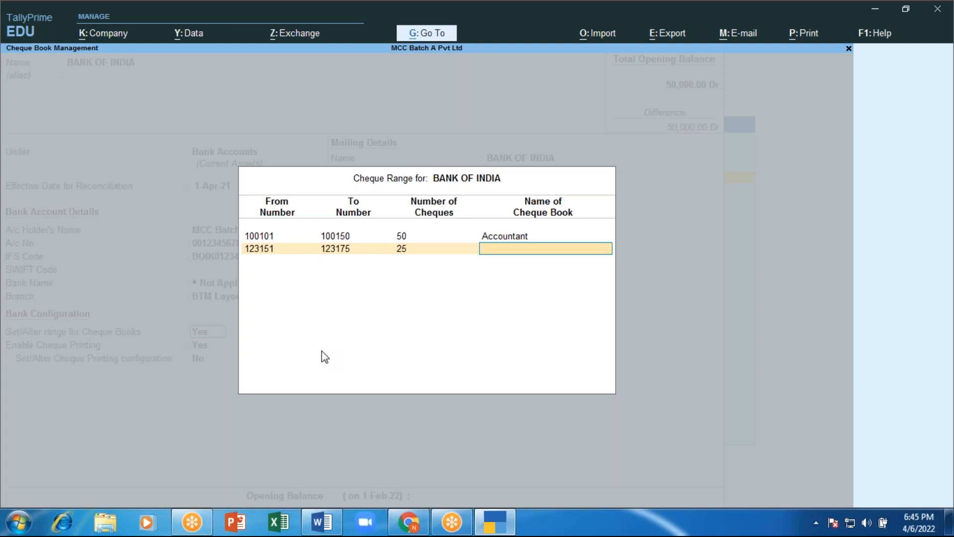
text(Managwer)
key(BackSpace)
key(BackSpace)
key(BackSpace)
text(er)
Step: Confirm the Accountant (50) and Manager (25) cheque books and return to the ledger
key(Return)
key(Return)
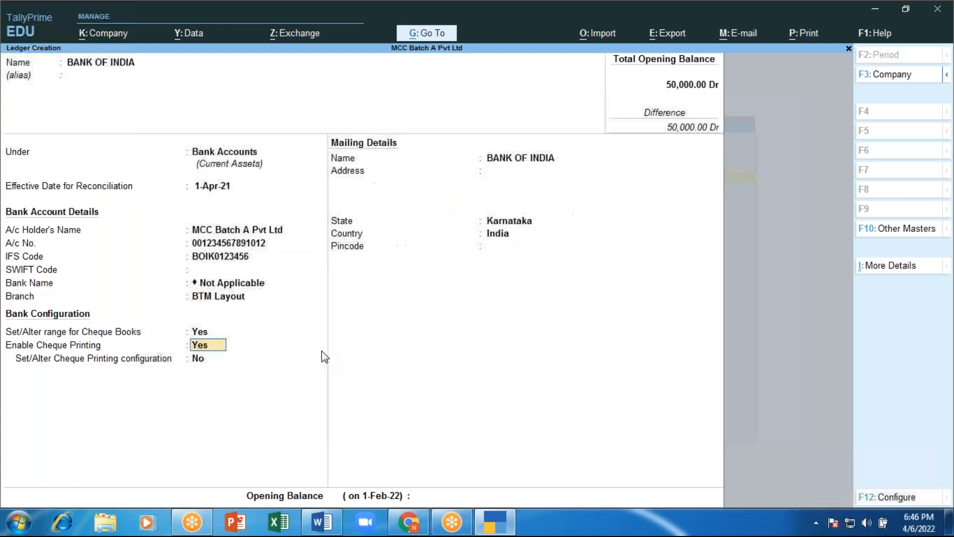
key(Up)
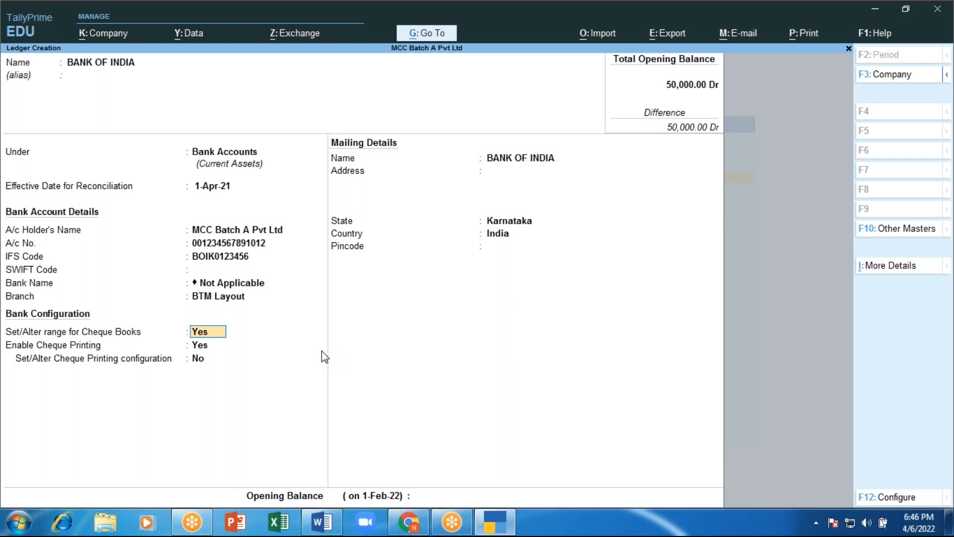
key(Return)
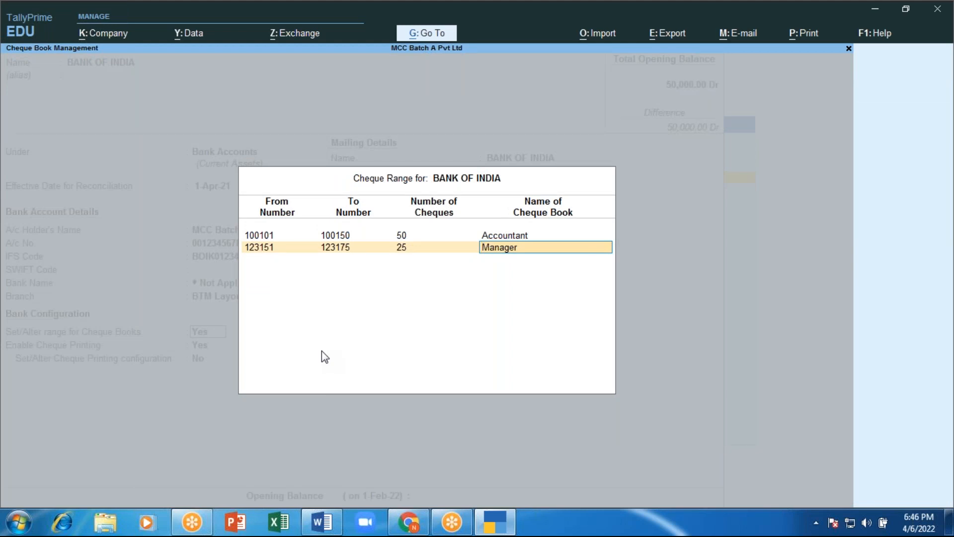
key(Return)
key(Return)
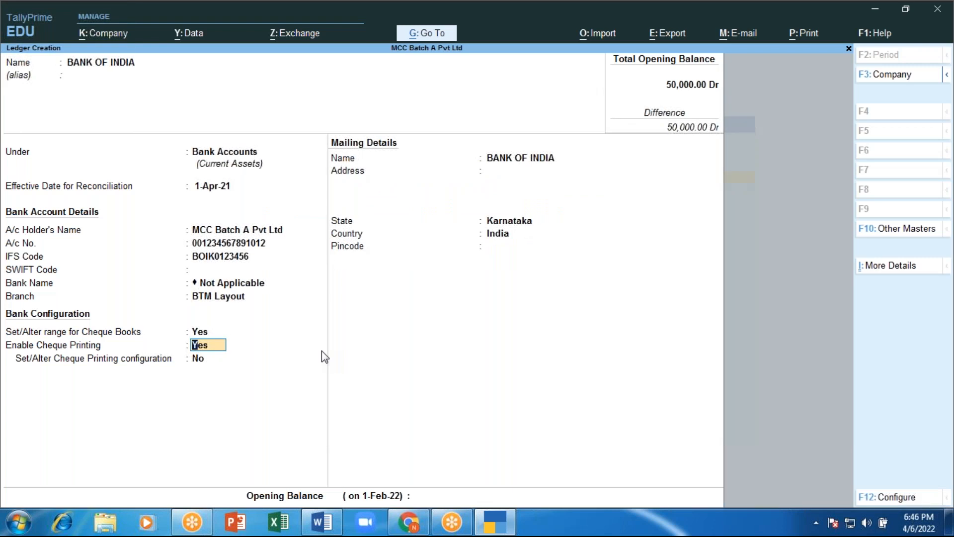
key(Return)
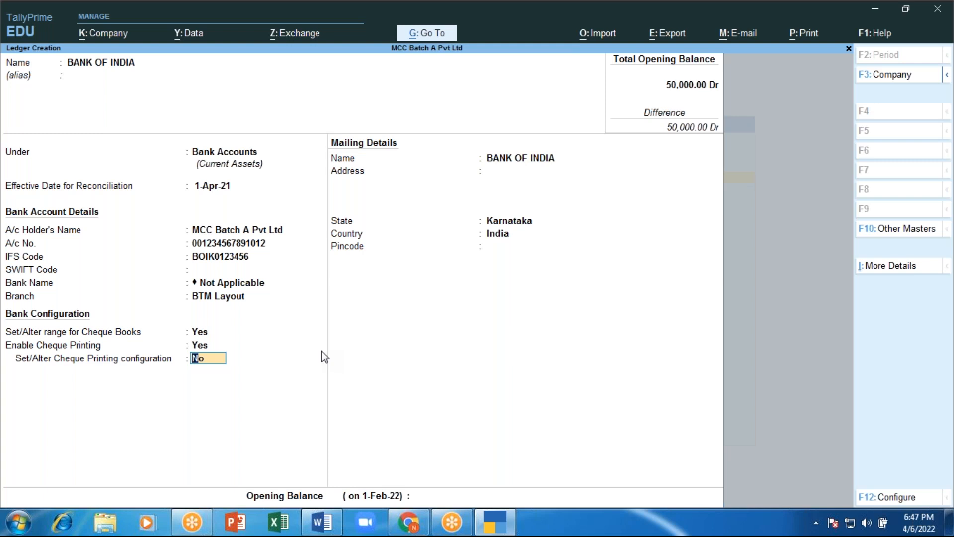
Step: Search Google in Chrome for 'demand draft' and show its image results
click(419, 524)
click(111, 37)
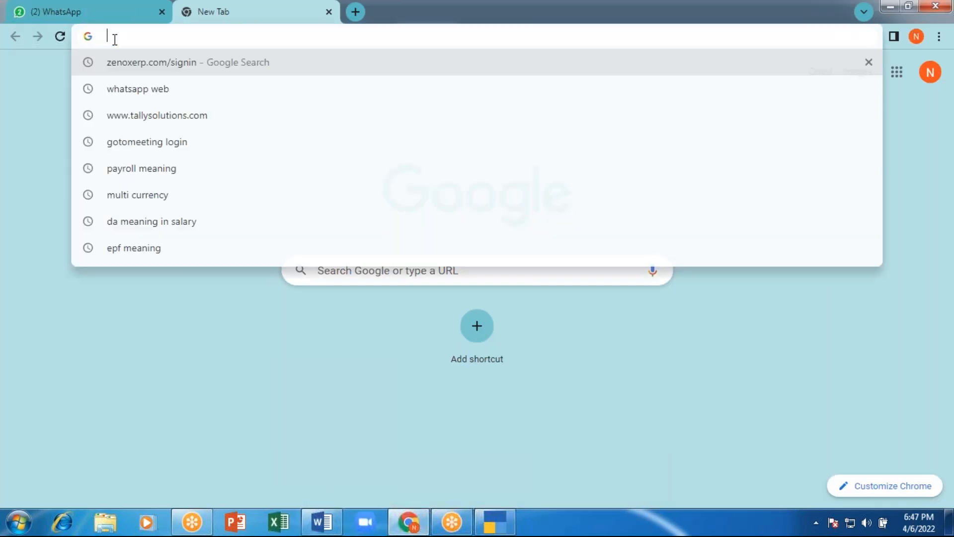
text(demn)
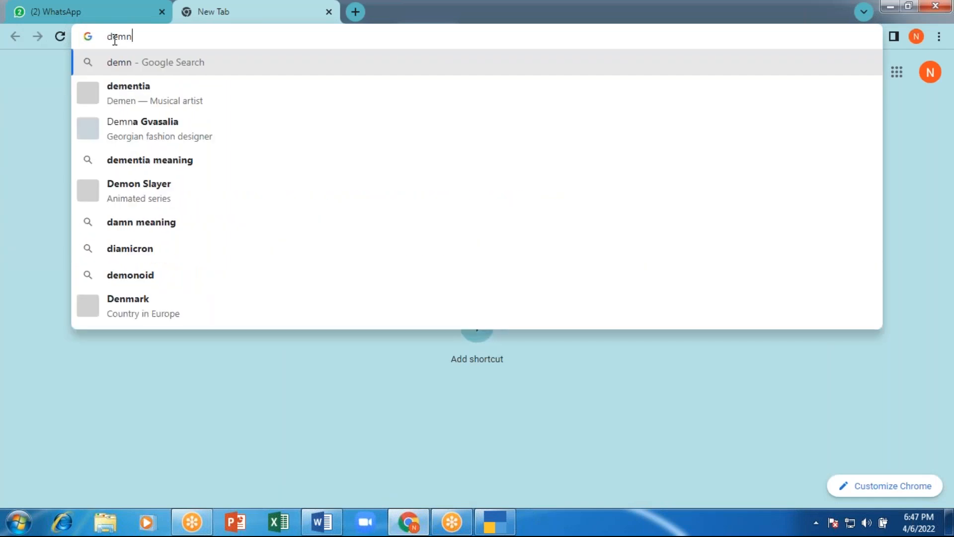
key(BackSpace)
text(and)
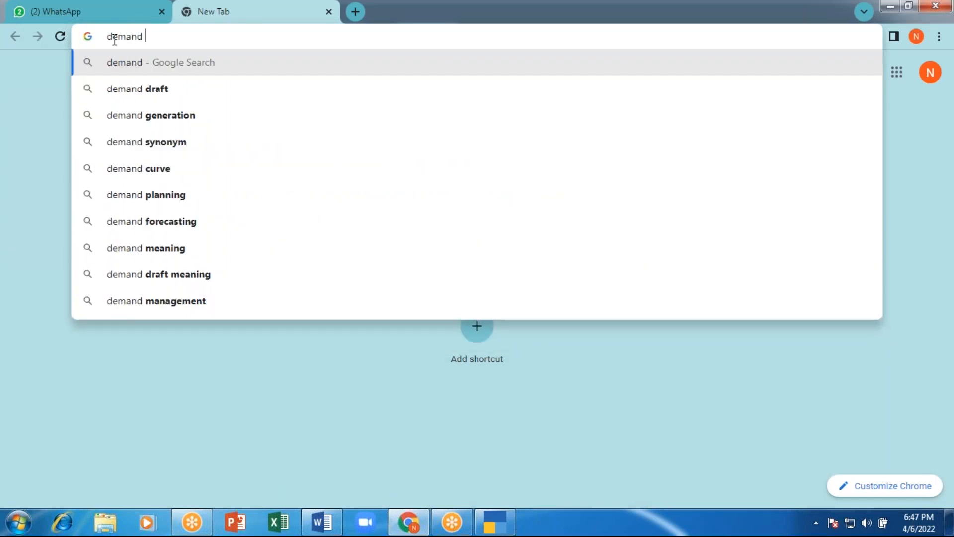
key(Down)
key(Return)
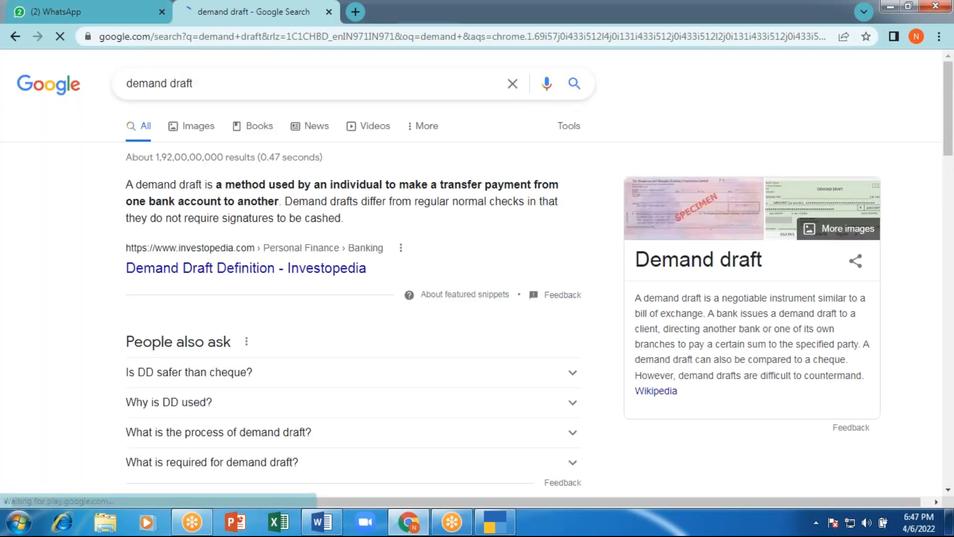
click(191, 126)
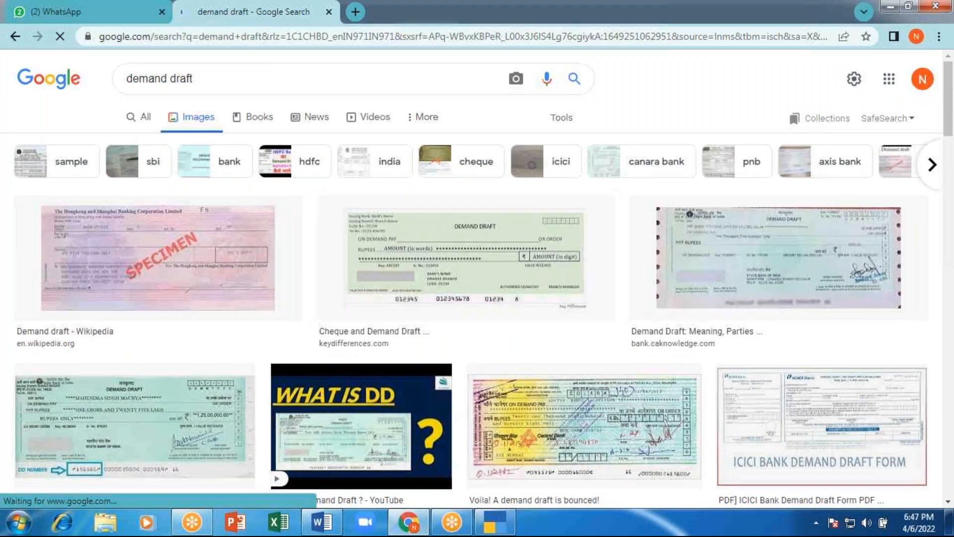
Step: Open the Quora sample demand draft image preview and return to the image results
scroll(168, 356, down, 1)
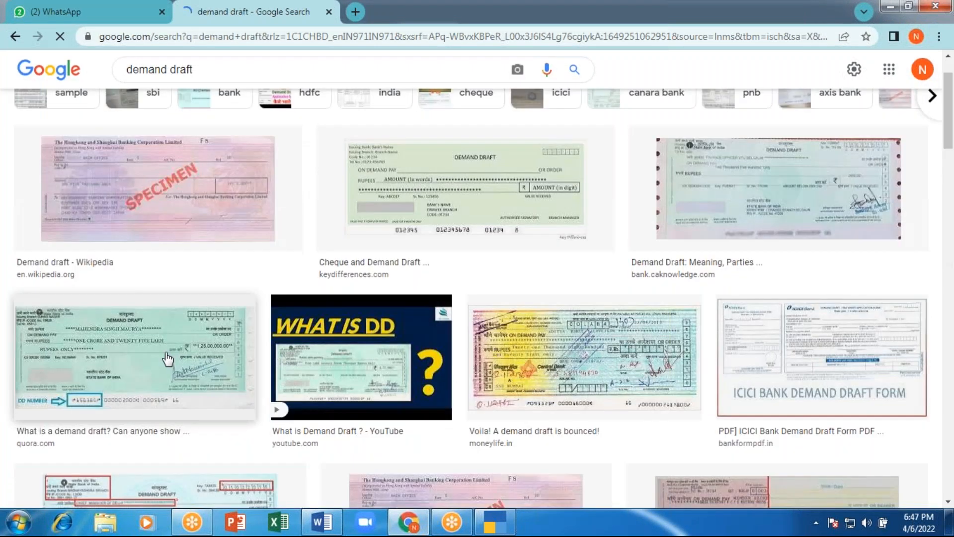
click(169, 357)
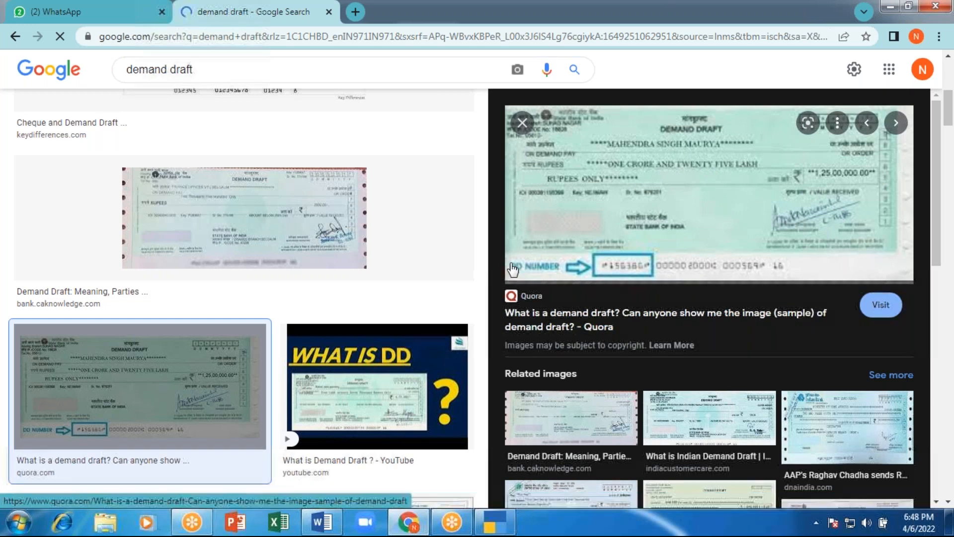
click(712, 204)
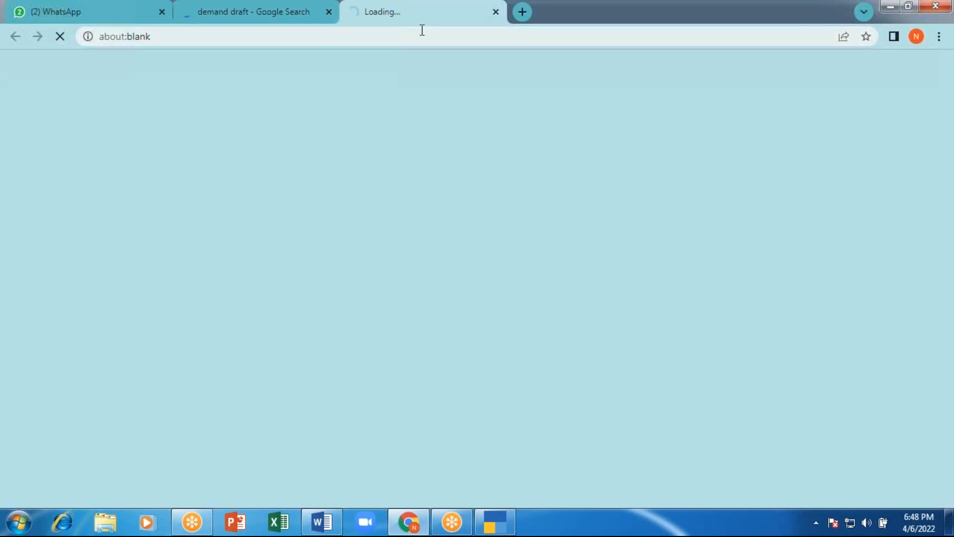
click(245, 6)
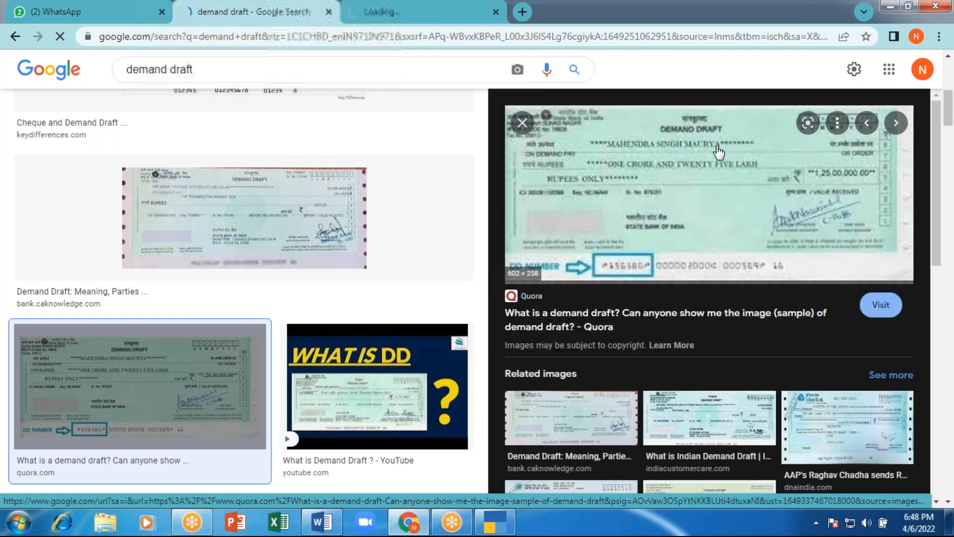
click(410, 20)
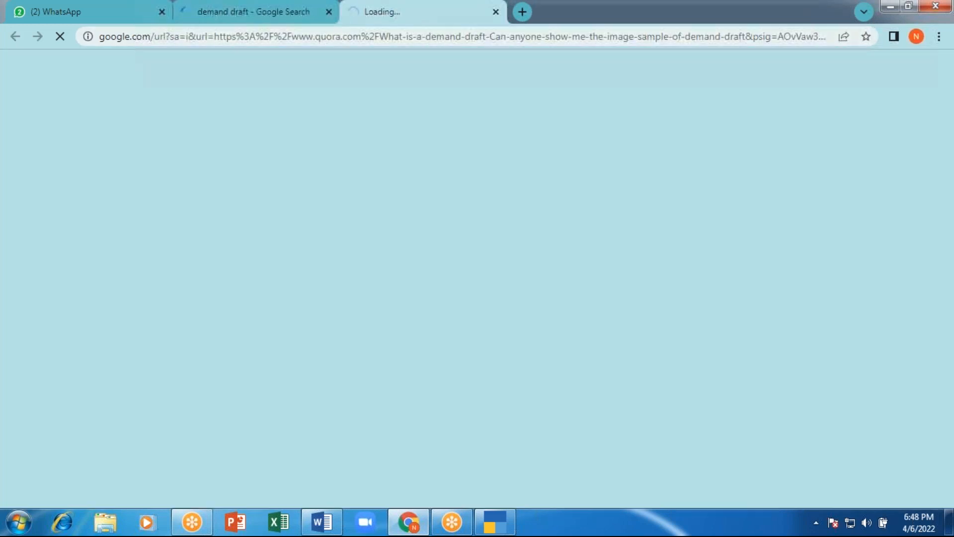
click(206, 20)
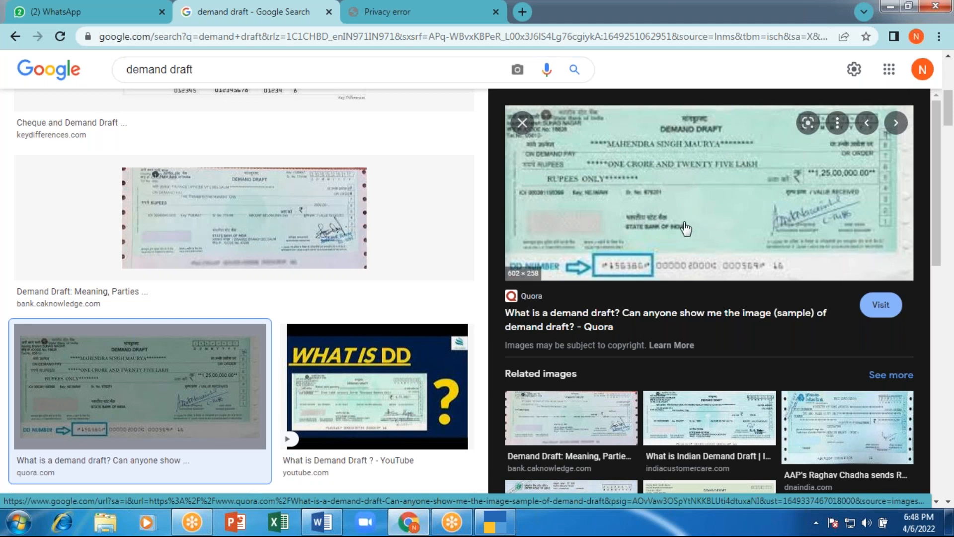
Step: Save the previewed demand draft image to the Desktop as download.jpg
right_click(688, 190)
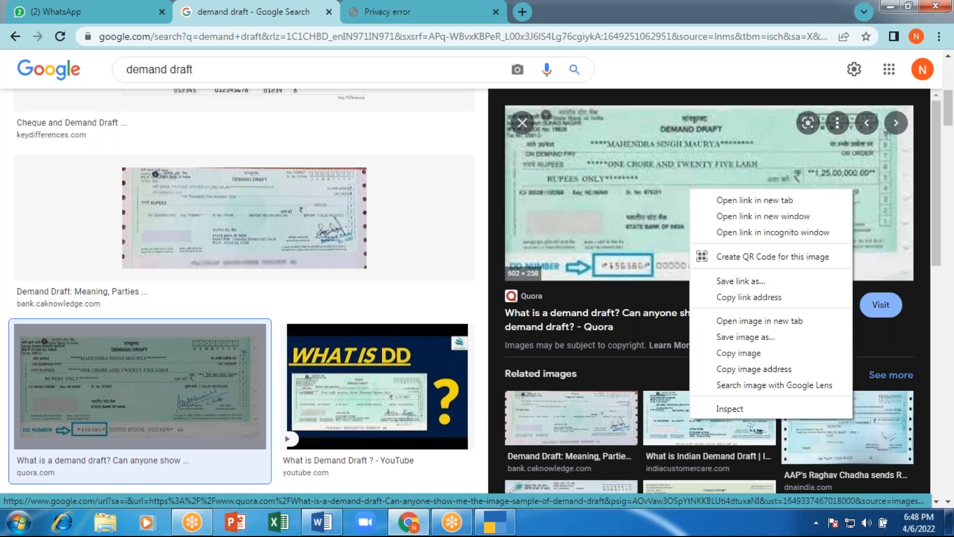
click(759, 338)
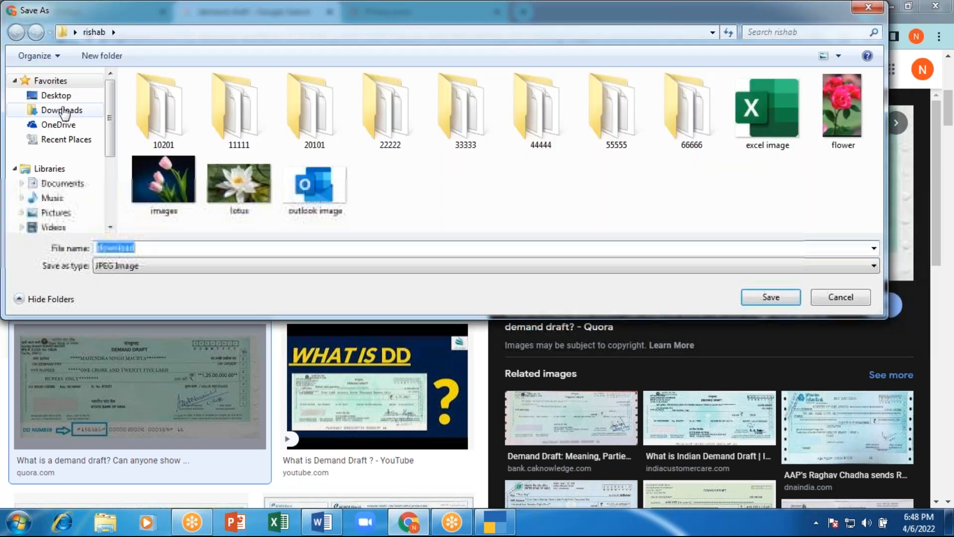
click(56, 95)
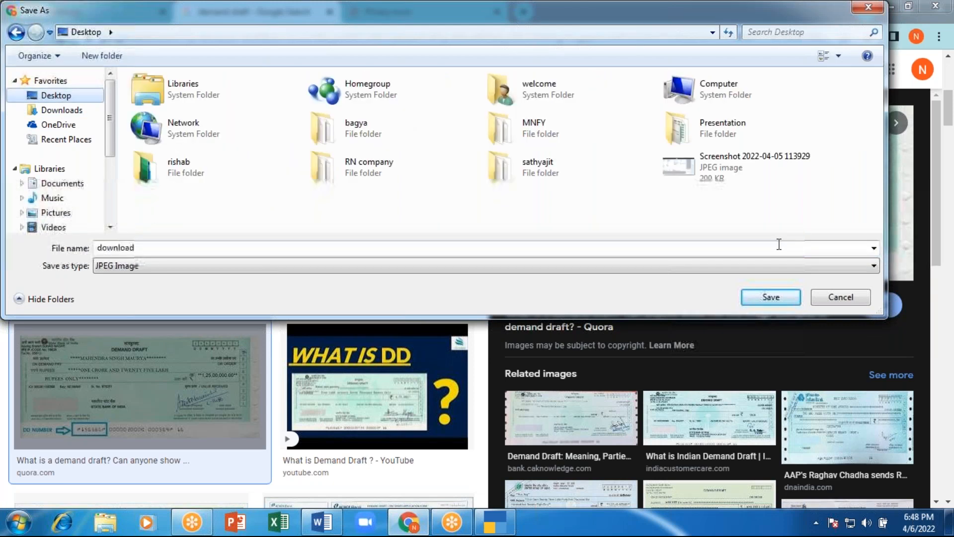
click(771, 297)
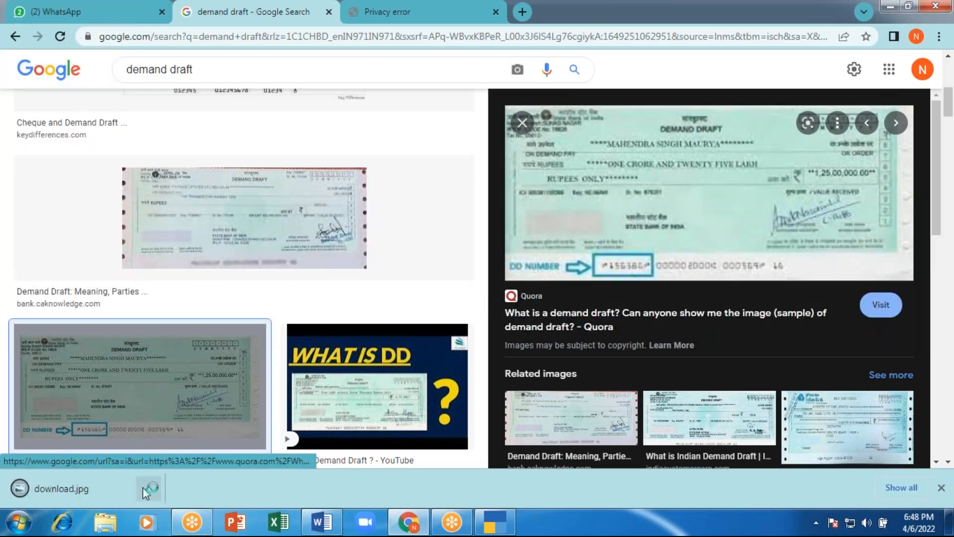
click(148, 488)
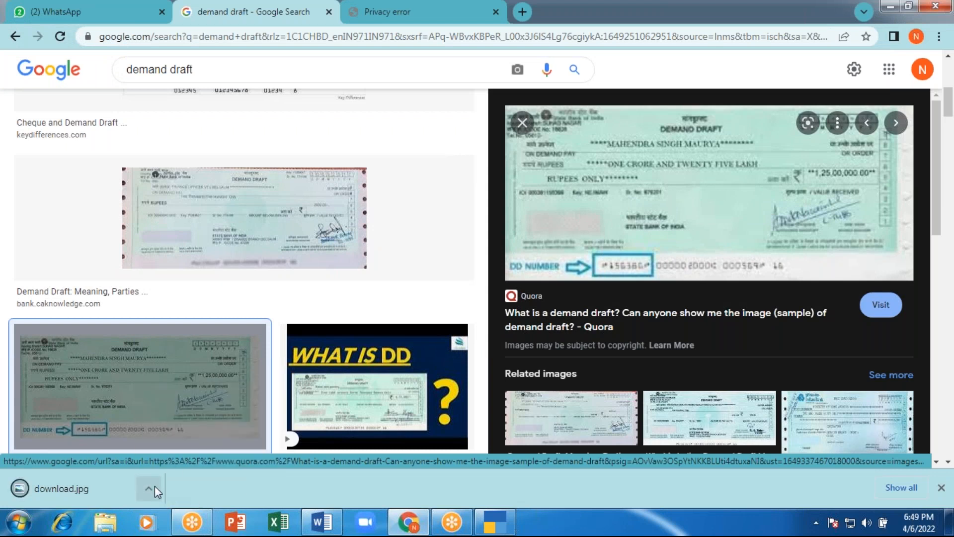
click(156, 485)
Step: Open download.jpg in Windows Photo Viewer and zoom in on the sample demand draft
click(172, 399)
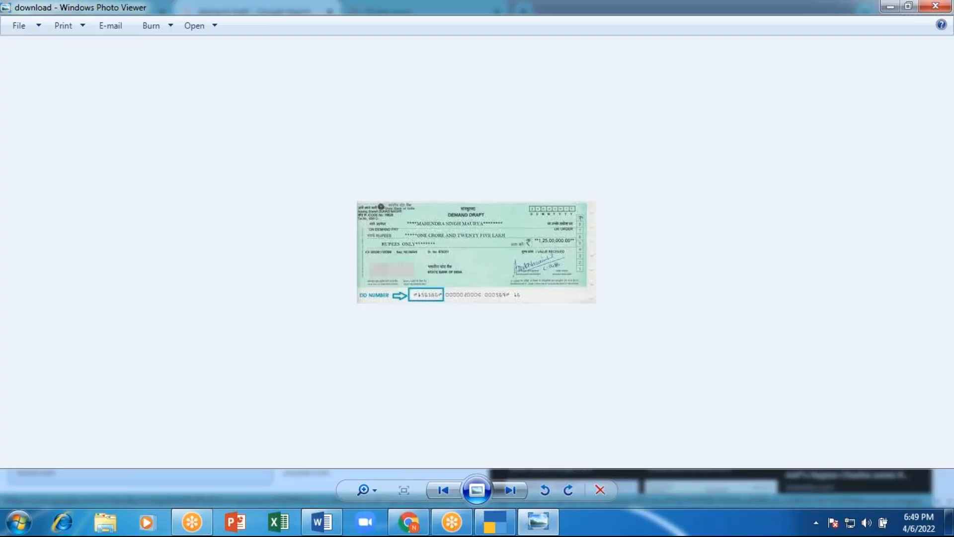
scroll(364, 282, up, 2)
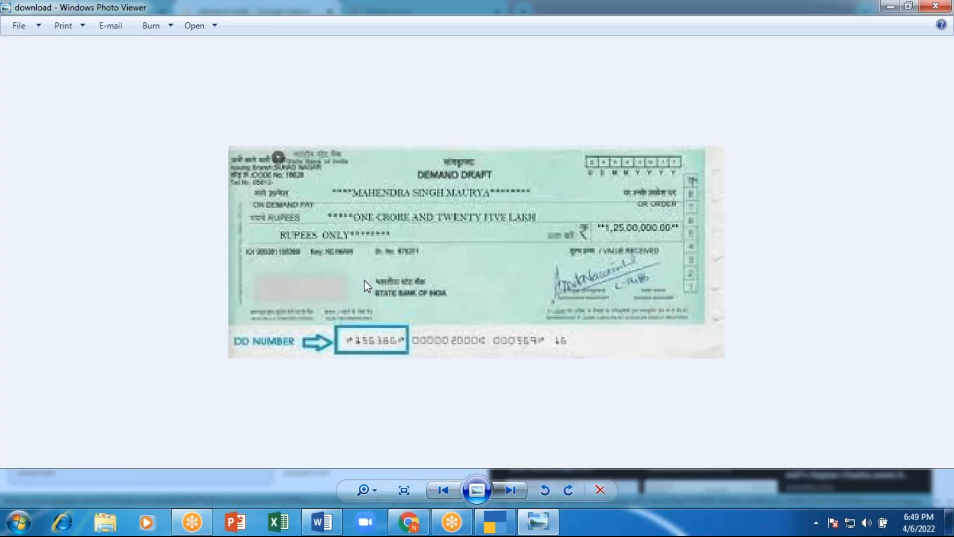
scroll(365, 280, up, 1)
scroll(365, 279, up, 1)
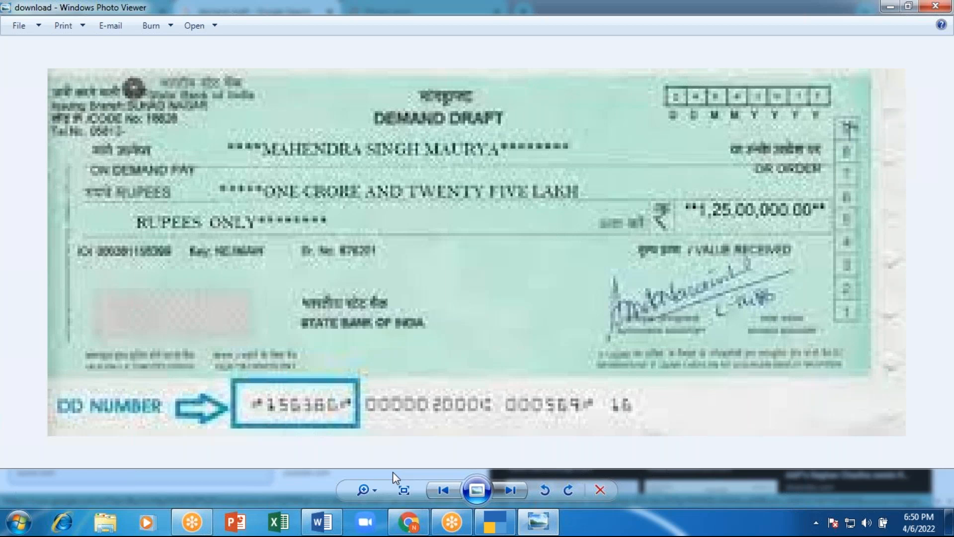
key(alt+Tab)
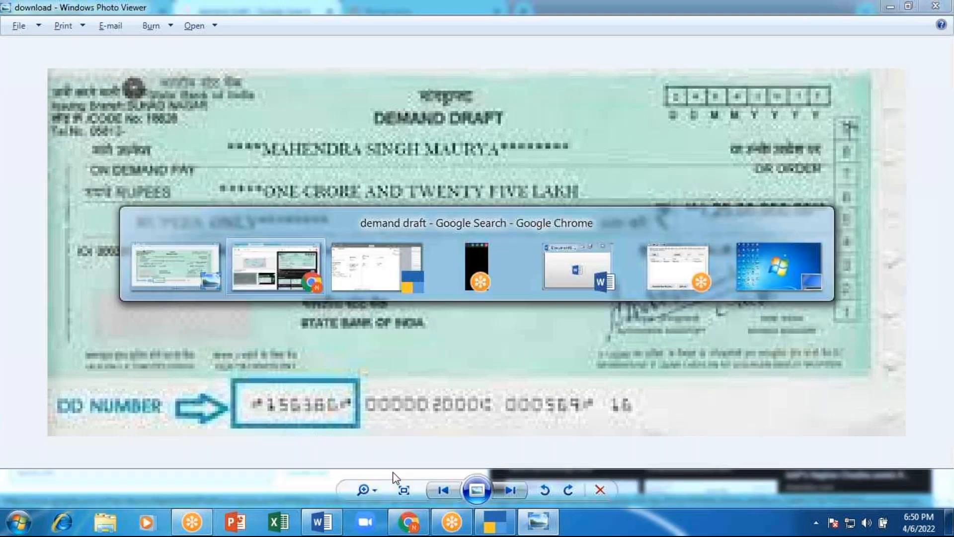
Step: Answer Yes to Set/Alter Cheque Printing configuration for the BANK OF INDIA ledger
key(alt+Tab)
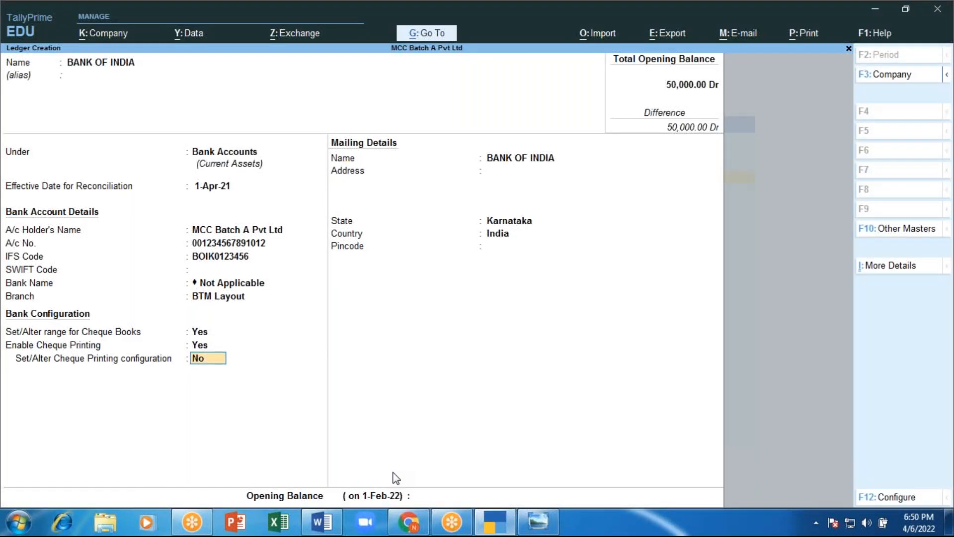
text(y)
key(Return)
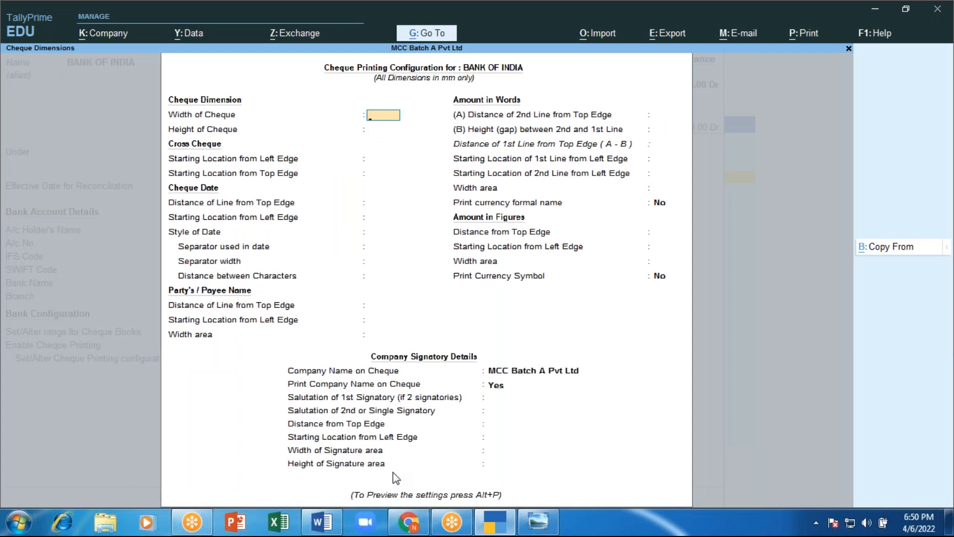
key(alt+Tab)
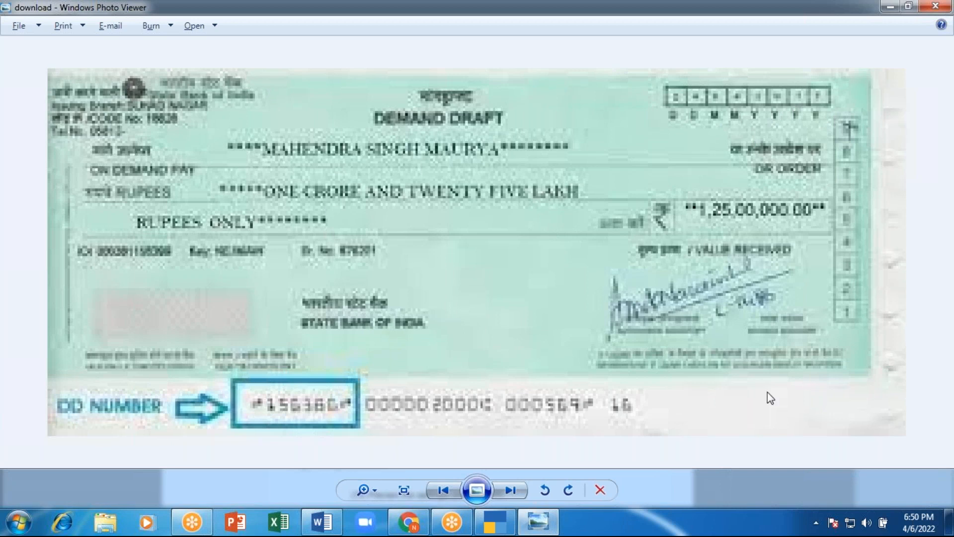
key(alt+Tab)
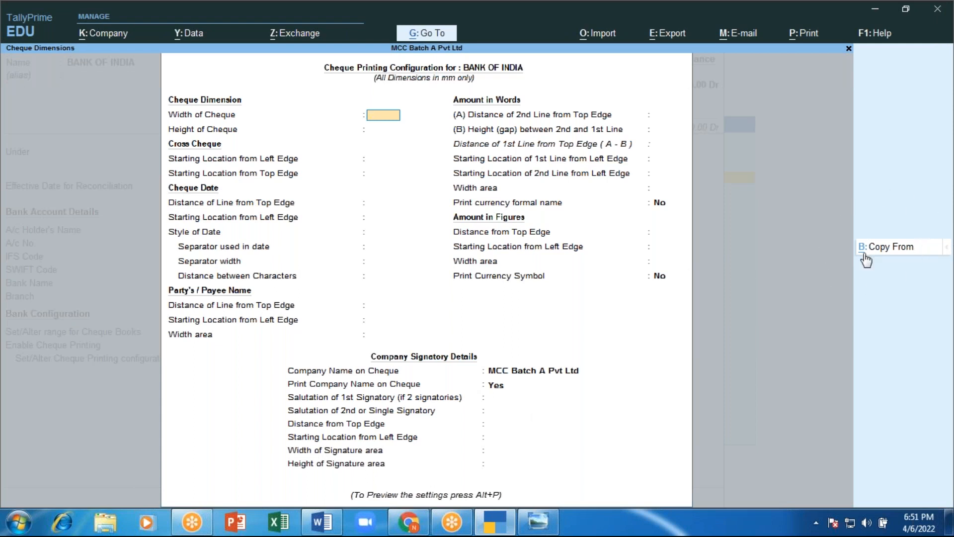
click(891, 254)
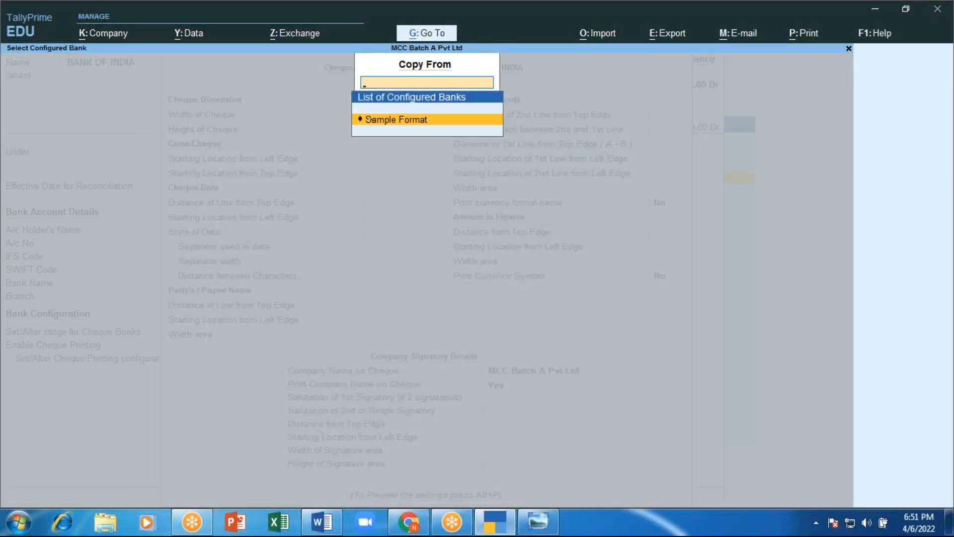
key(Return)
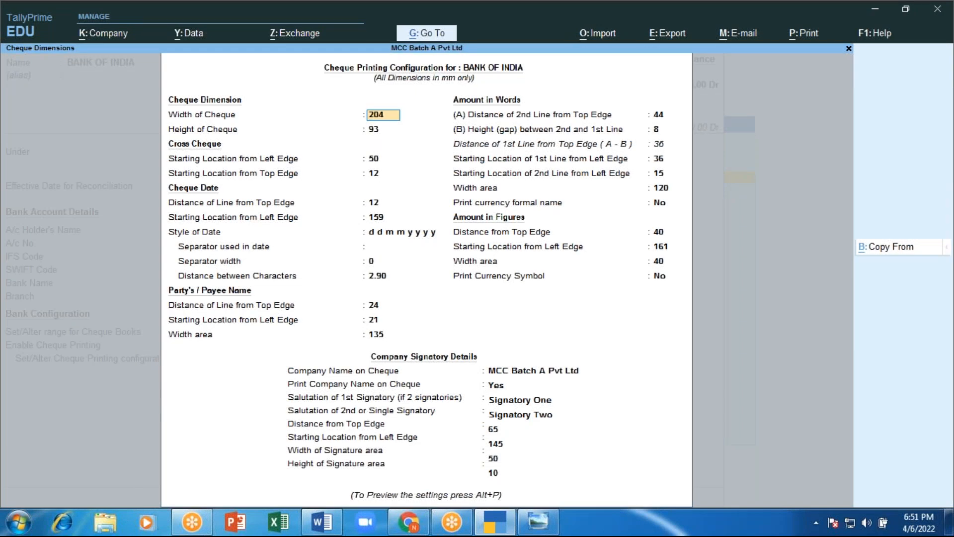
key(BackSpace)
key(Escape)
key(BackSpace)
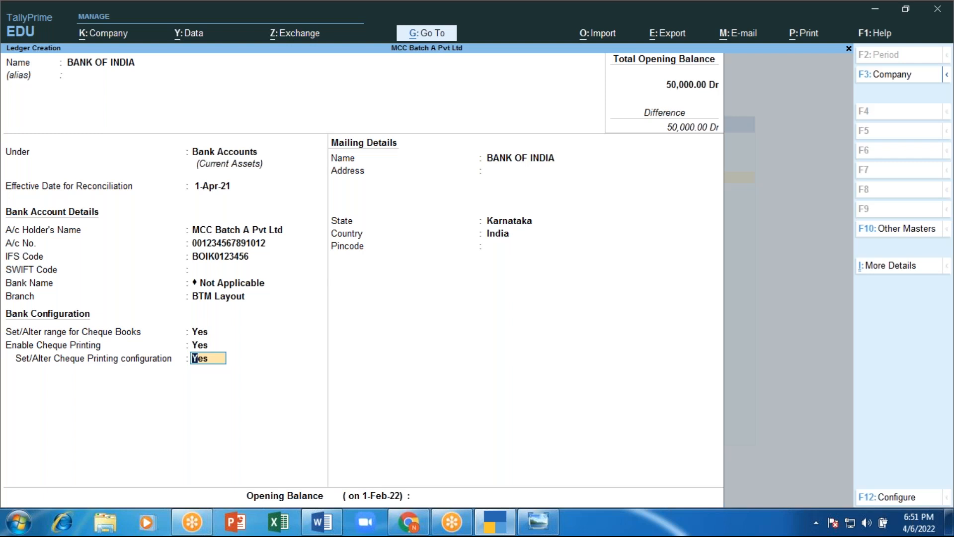
key(Return)
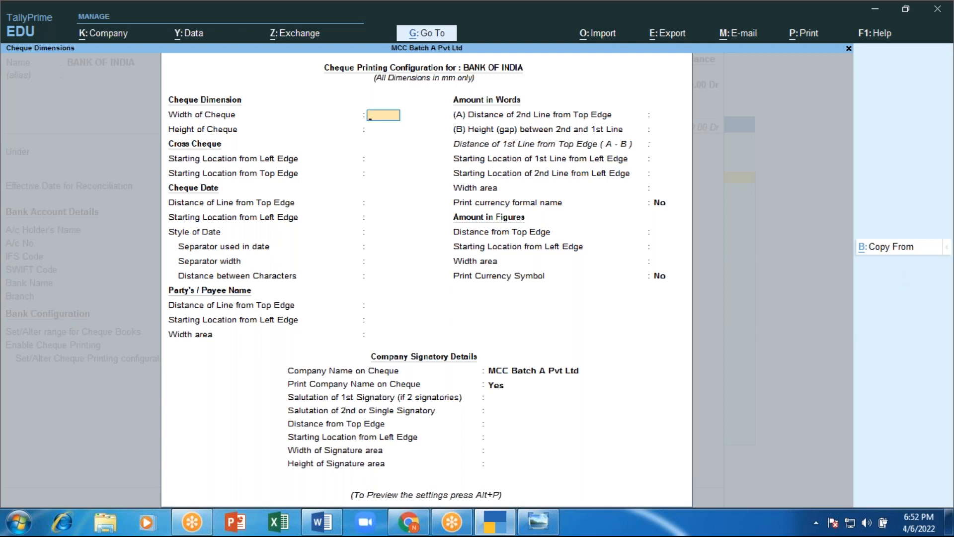
click(897, 251)
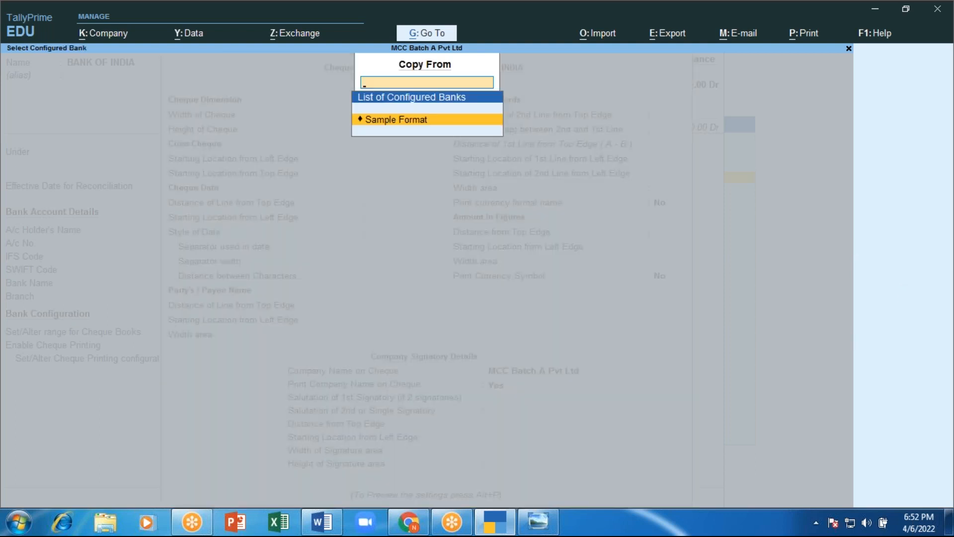
key(Return)
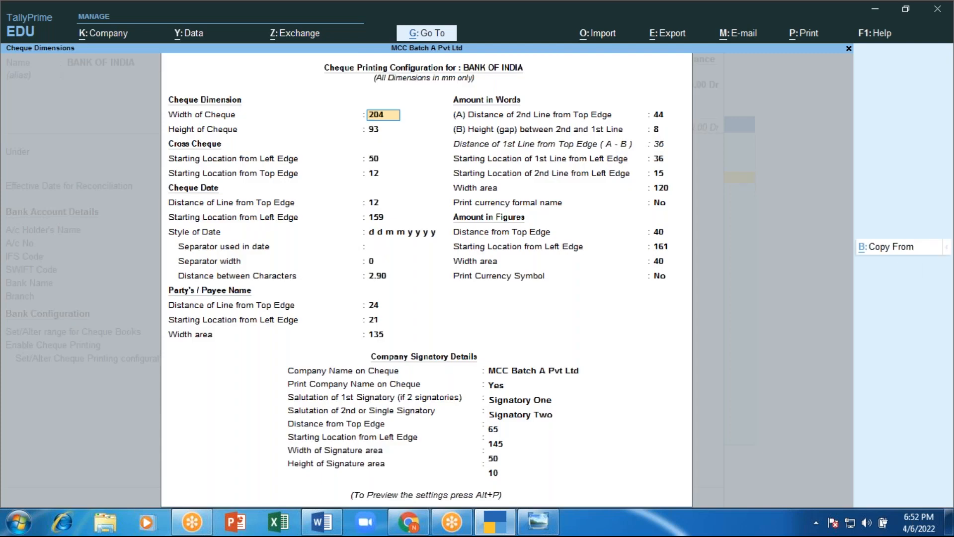
key(Return)
key(Return)
key(Return)
key(Return)
key(Return)
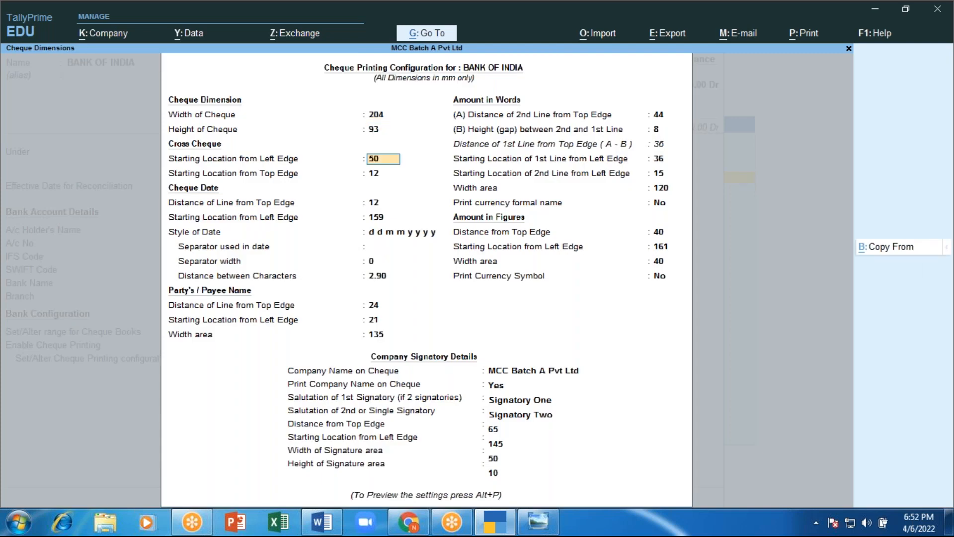
key(Return)
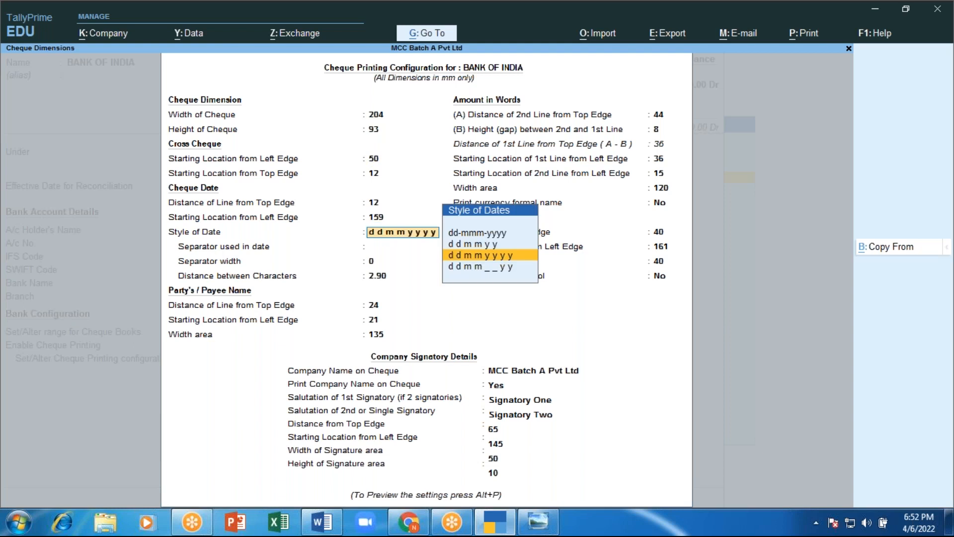
key(Up)
key(Up)
key(Down)
key(Down)
key(Down)
key(Up)
key(Up)
key(Up)
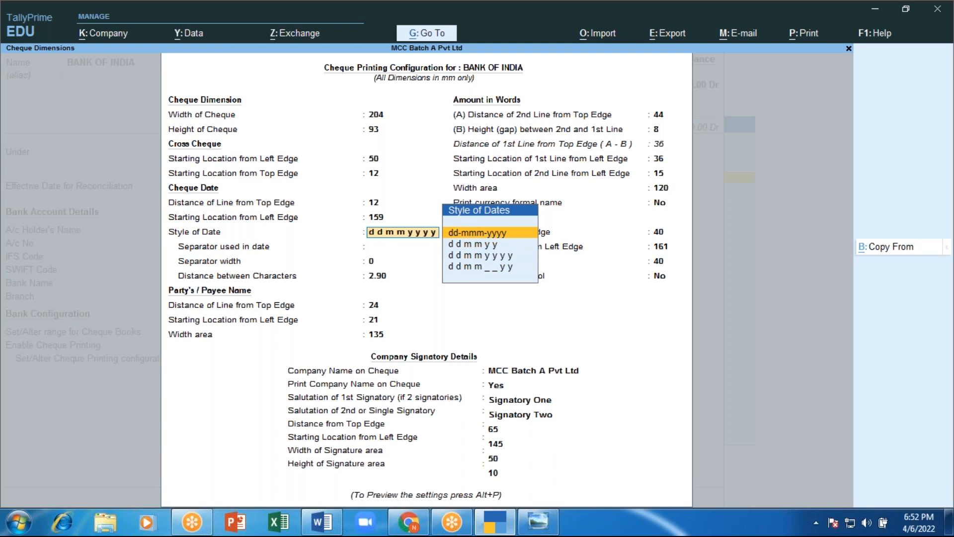
key(Down)
key(Up)
key(Down)
key(Down)
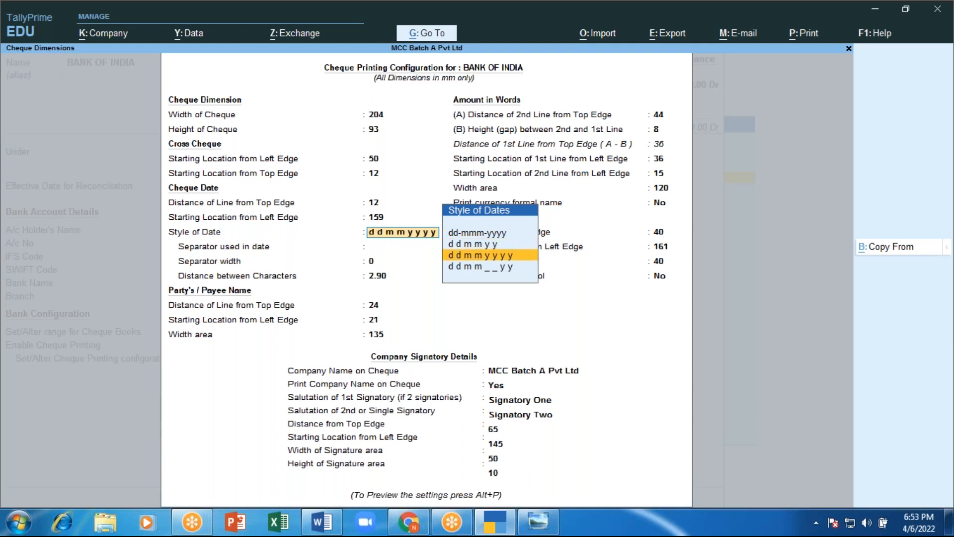
key(Return)
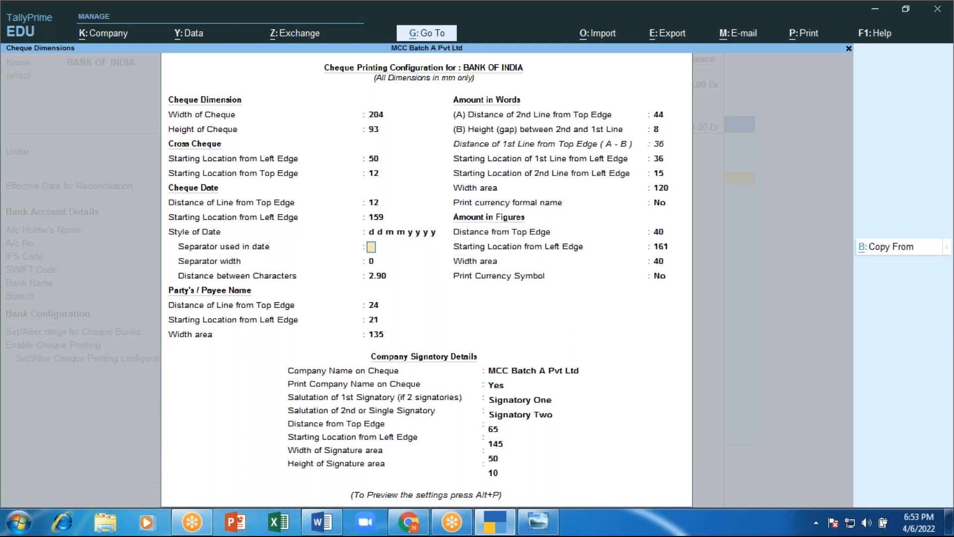
key(Return)
key(Return)
key(Return)
key(Return)
key(Return)
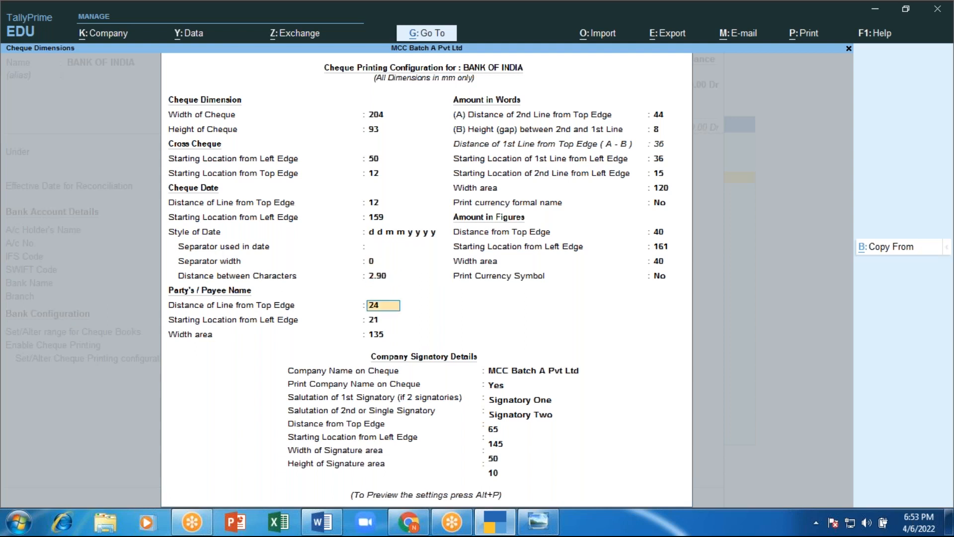
key(Return)
key(Return)
key(Return)
key(Return)
key(Return)
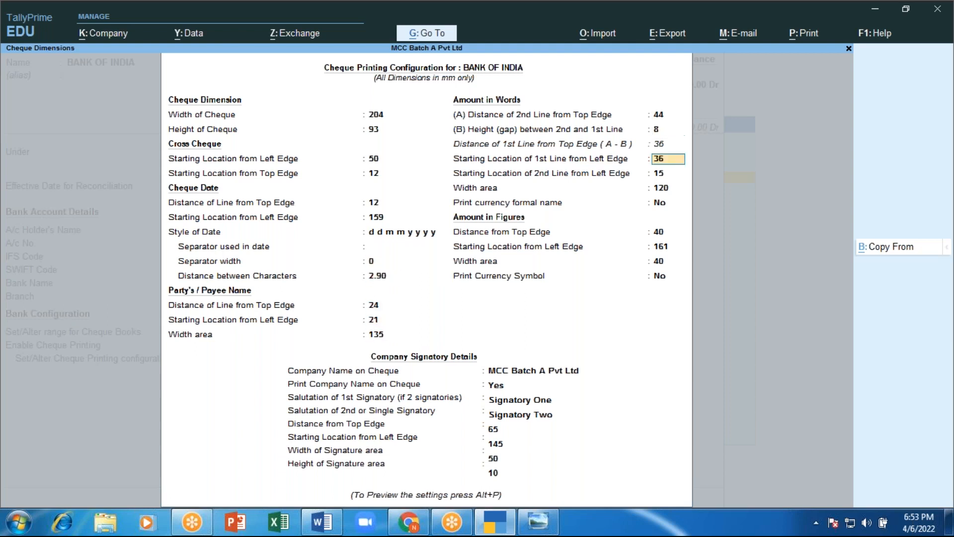
key(Return)
key(Return)
key(Return)
key(Return)
key(Return)
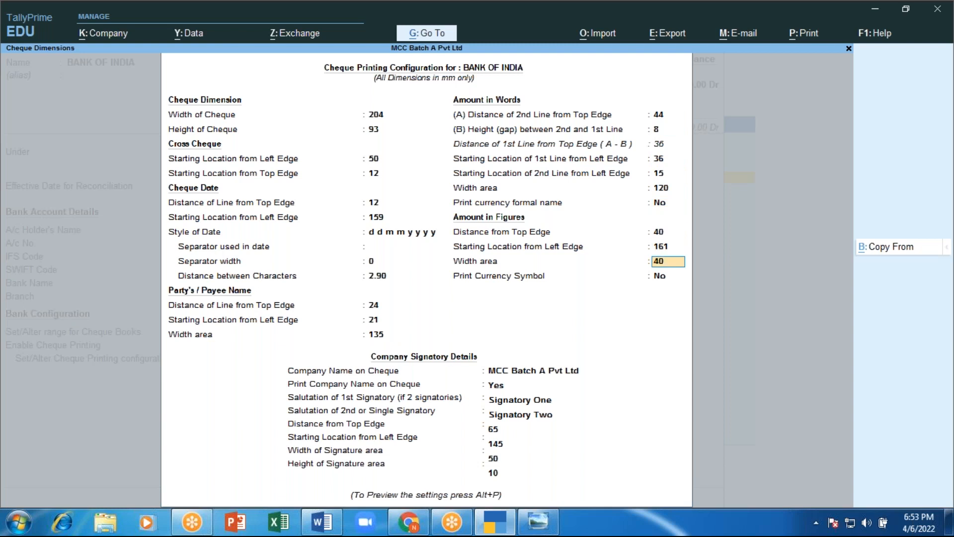
key(Return)
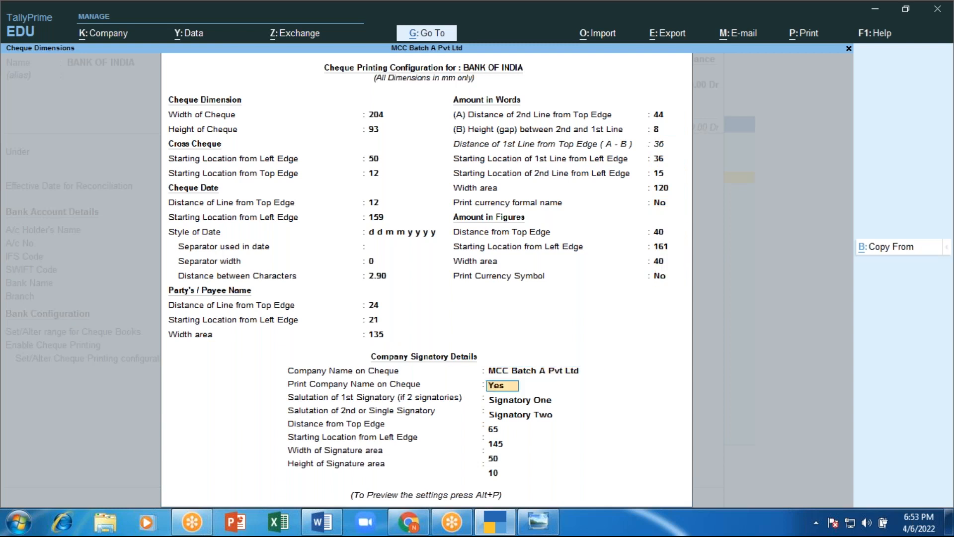
key(Up)
key(Return)
key(Return)
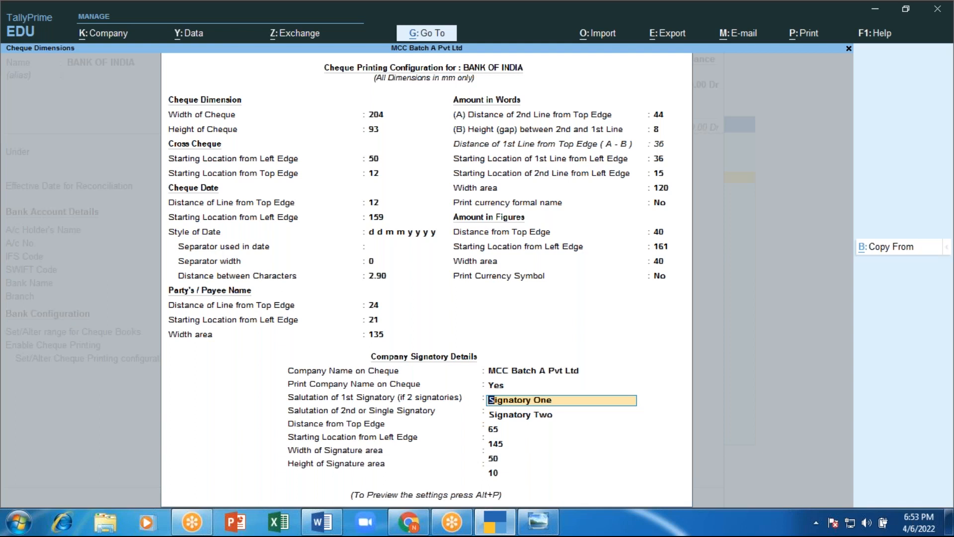
Step: Enter the 1st and 2nd signatories' names as salutations and accept the cheque settings
text(N)
key(BackSpace)
text(Miss.NEha)
key(BackSpace)
key(BackSpace)
text(e)
key(BackSpace)
text(eha)
key(Return)
text(Miss)
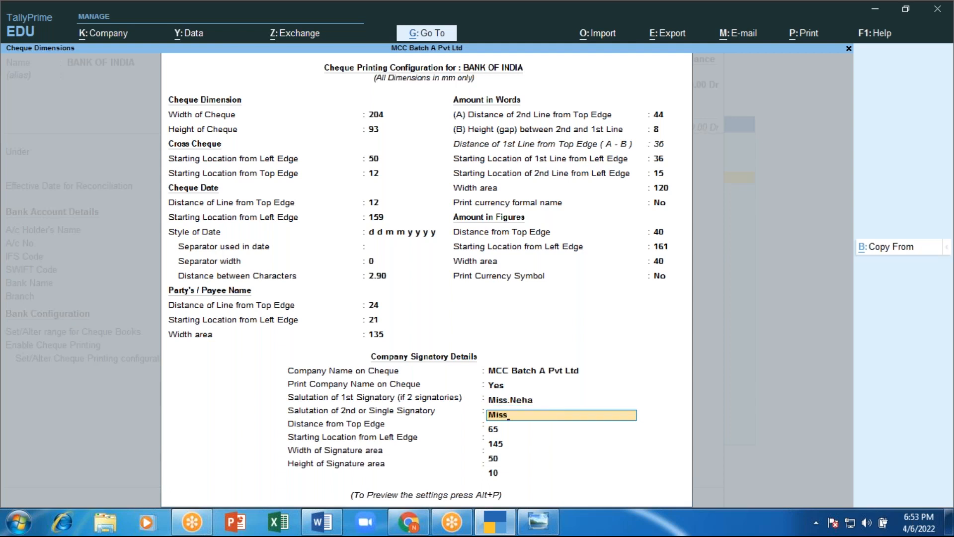
text( Tanya)
key(Return)
key(Return)
key(Return)
key(Return)
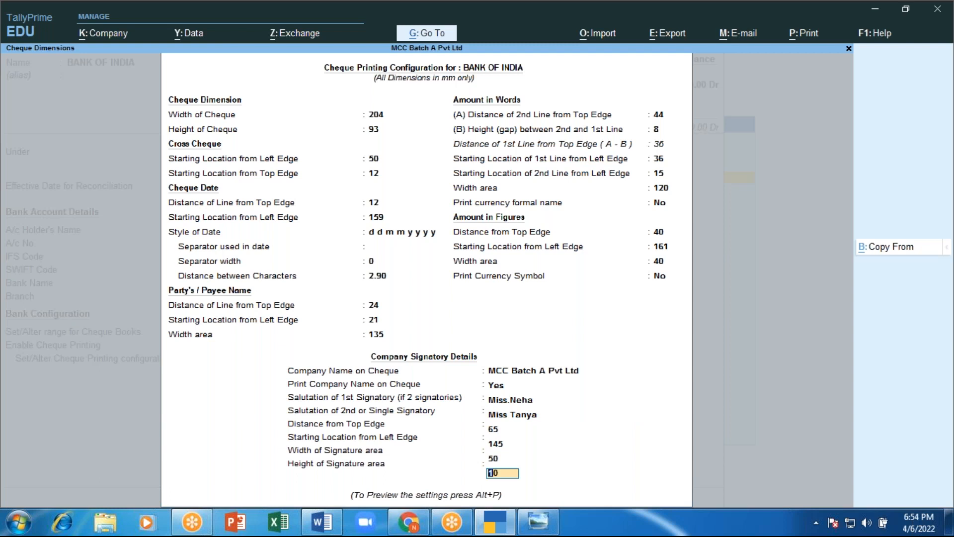
key(alt+p)
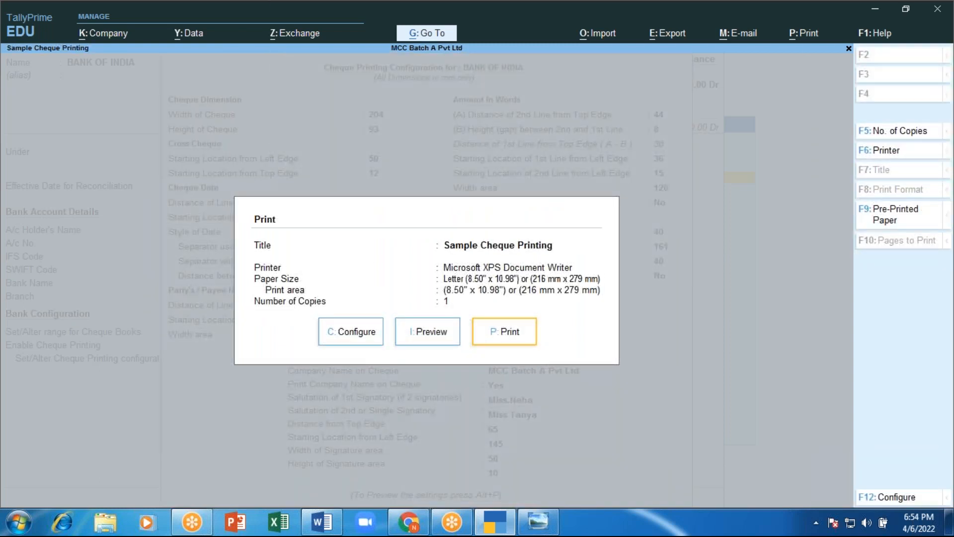
Step: Preview the sample cheque zoomed to fill the window, then bring up the draft photo
key(Left)
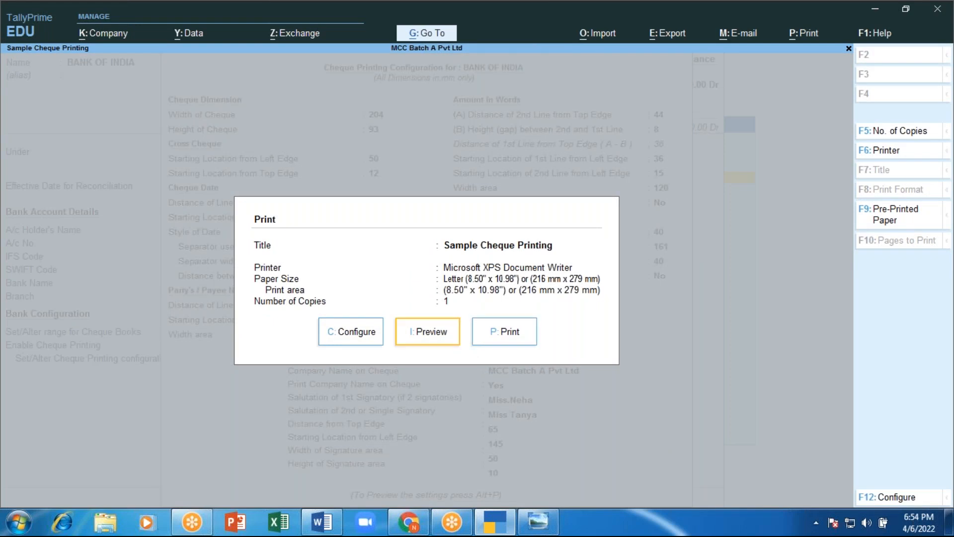
key(Return)
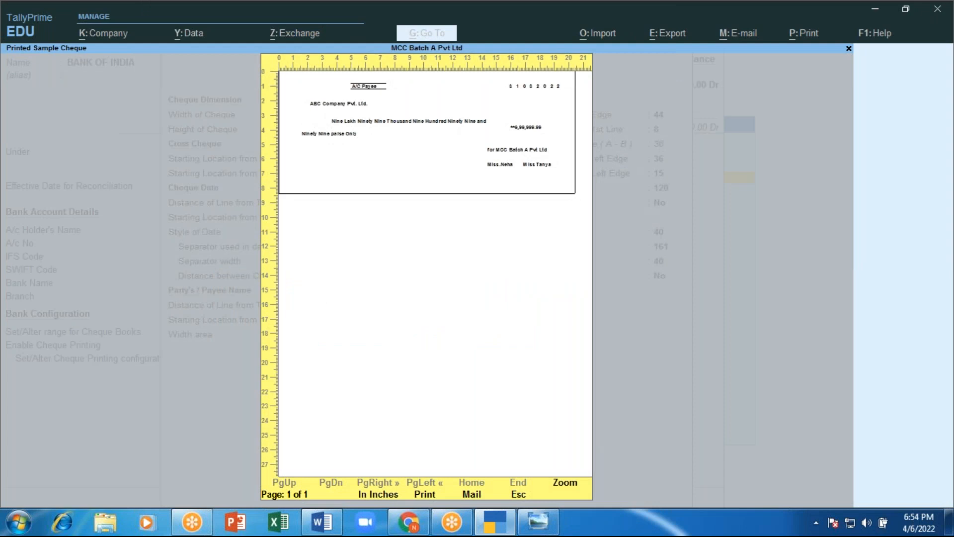
key(alt+z)
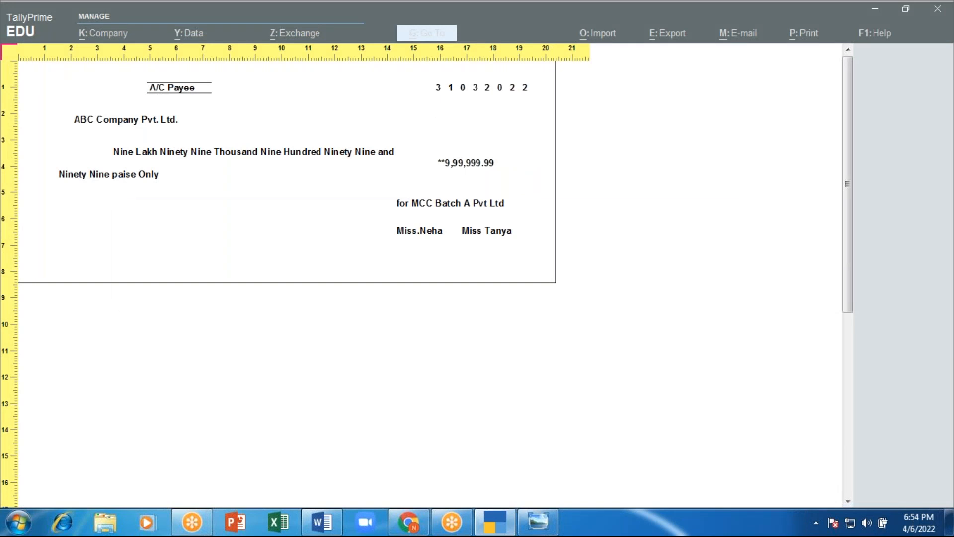
key(alt+Tab)
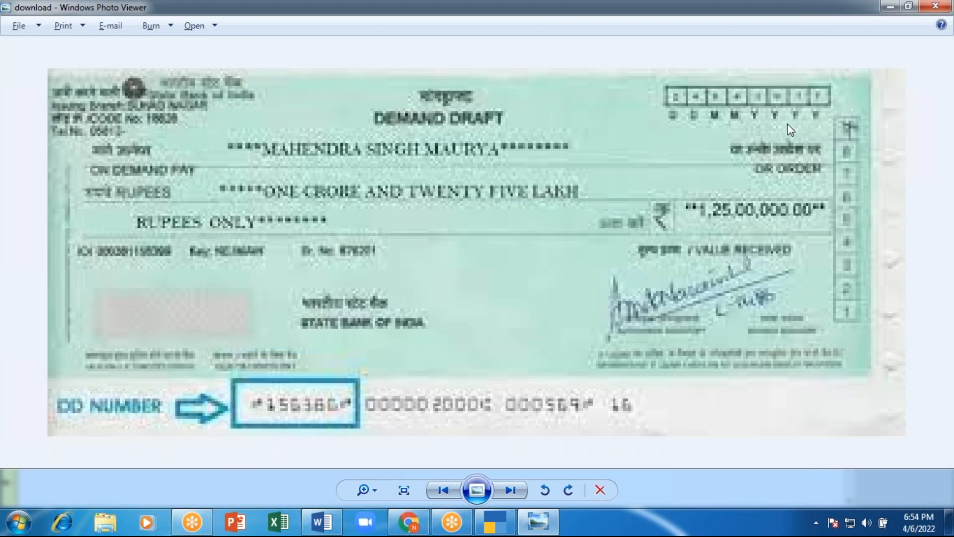
Step: Compare the zoomed cheque preview against the demand draft photo
key(alt+Tab)
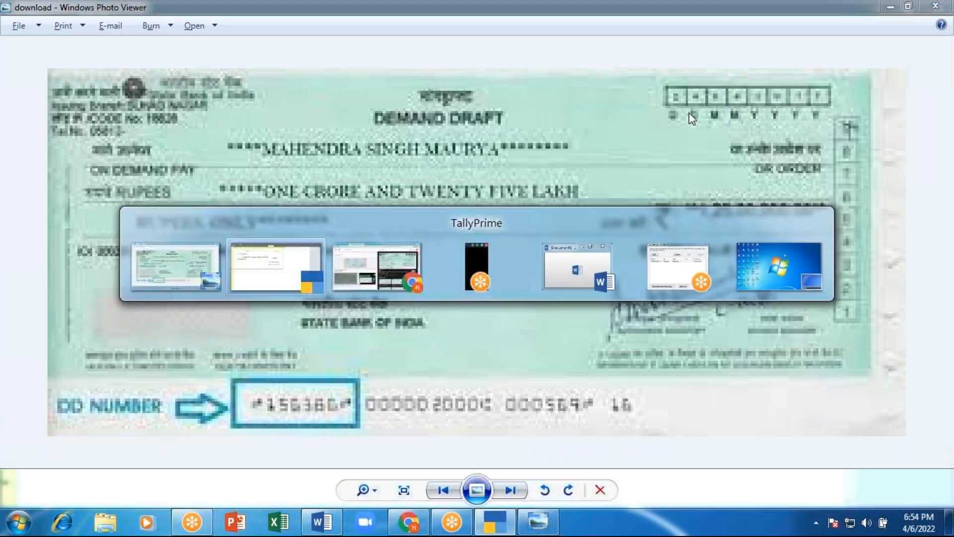
key(alt+Tab)
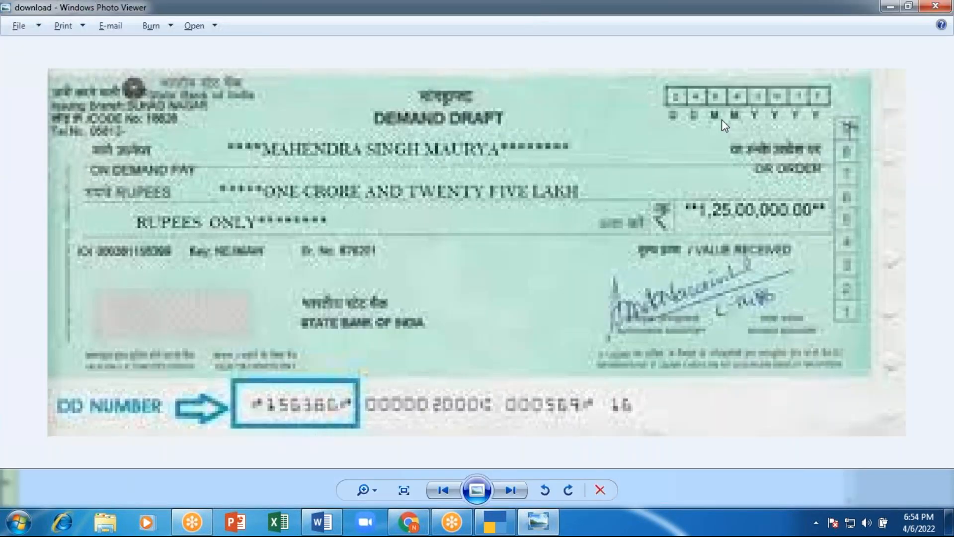
key(alt+Tab)
key(alt+Tab)
key(alt+Tab)
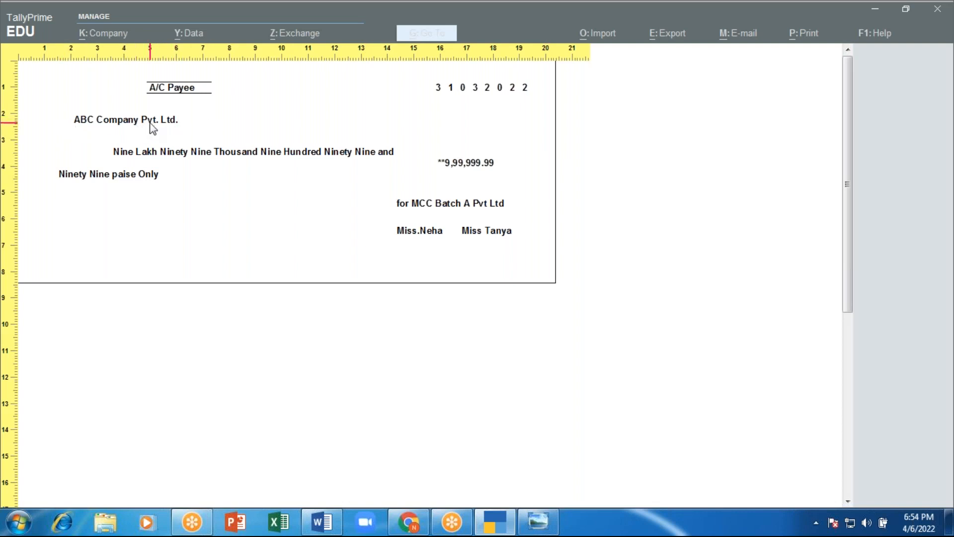
key(alt+Tab)
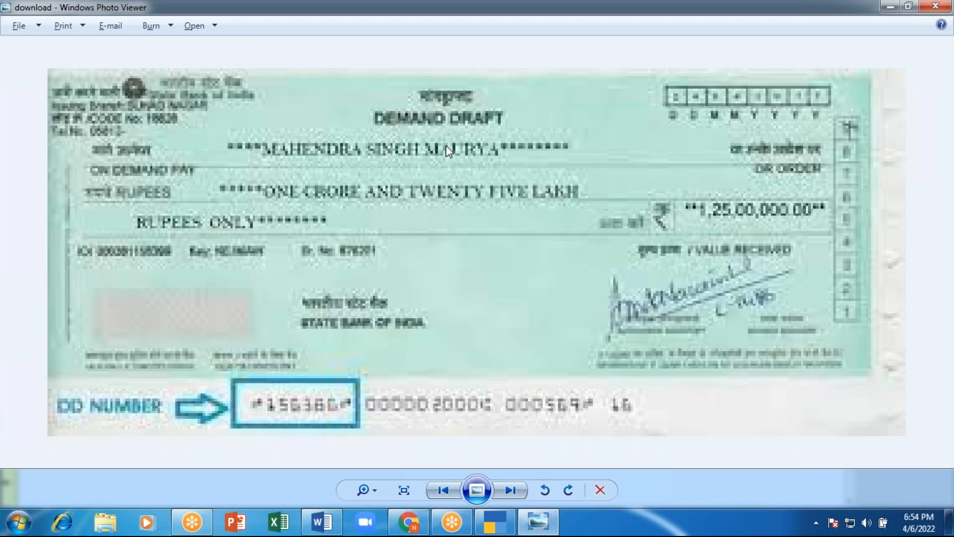
key(alt+Tab)
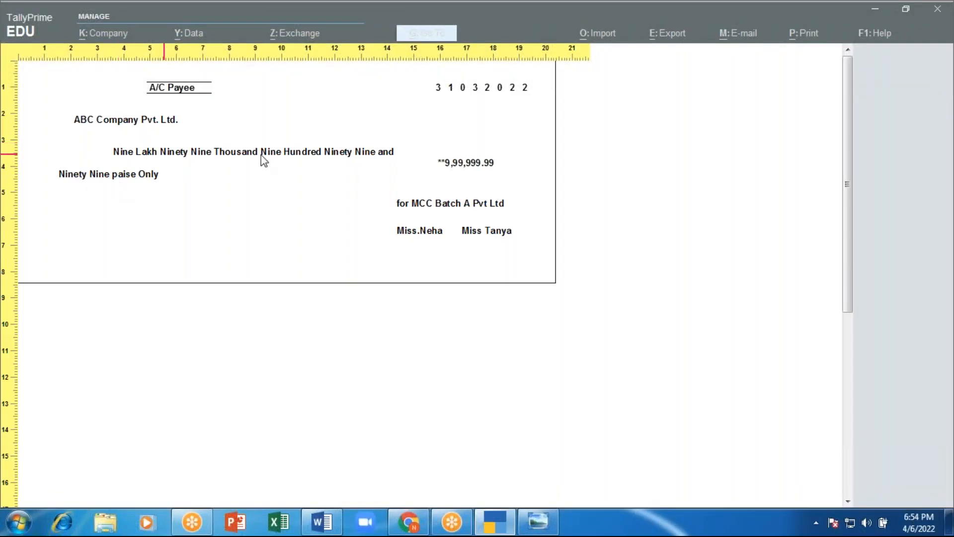
key(alt+Tab)
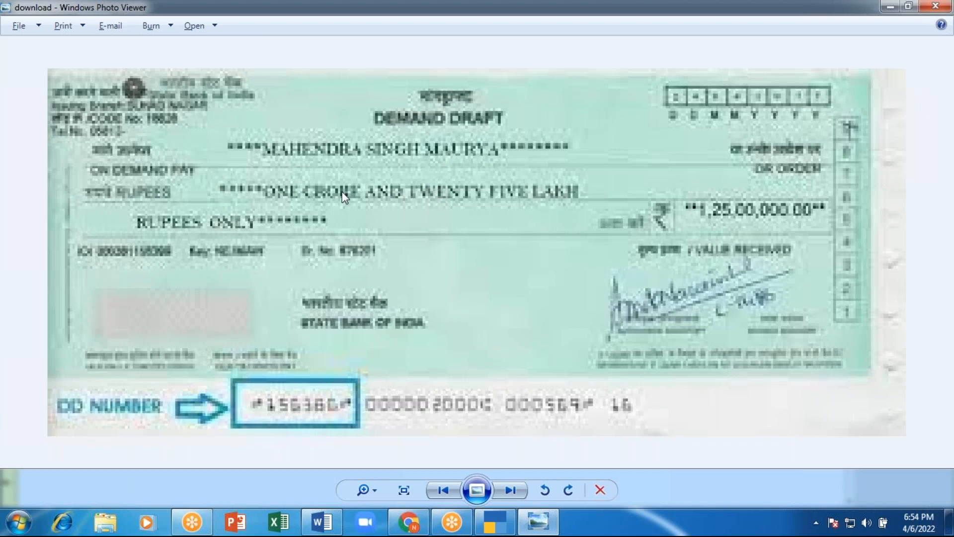
key(alt+Tab)
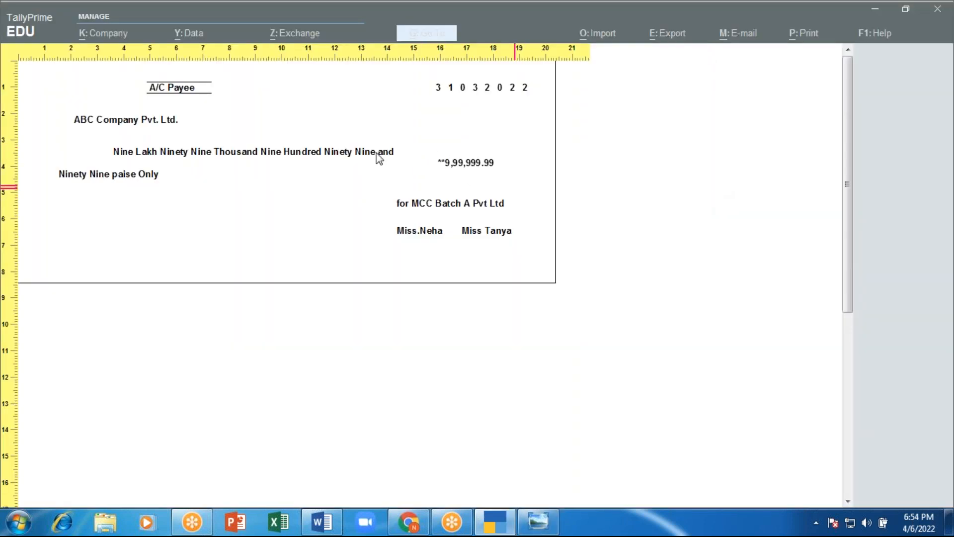
key(alt+Tab)
key(alt+Tab)
key(Escape)
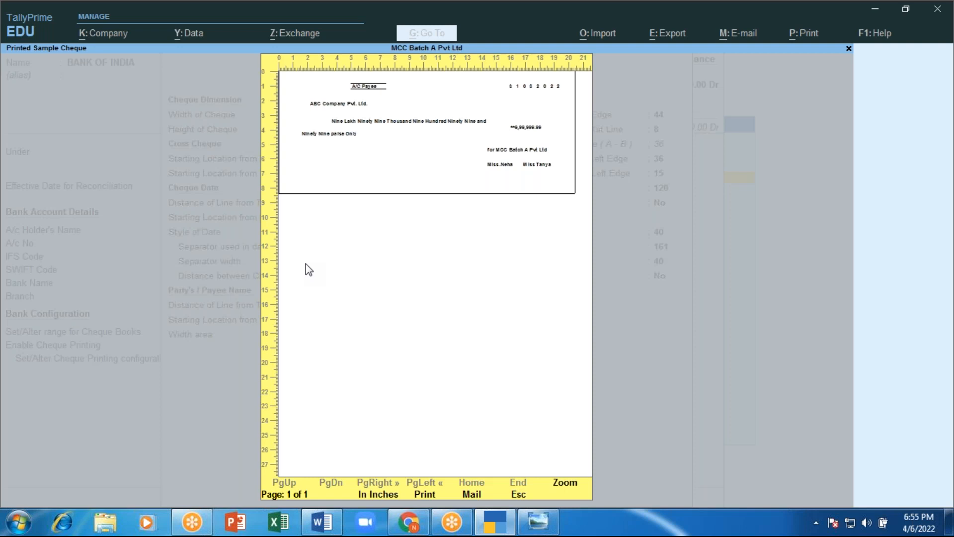
Step: Enlarge the cheque preview again, compare it with the photo, and close the preview
key(alt+Tab)
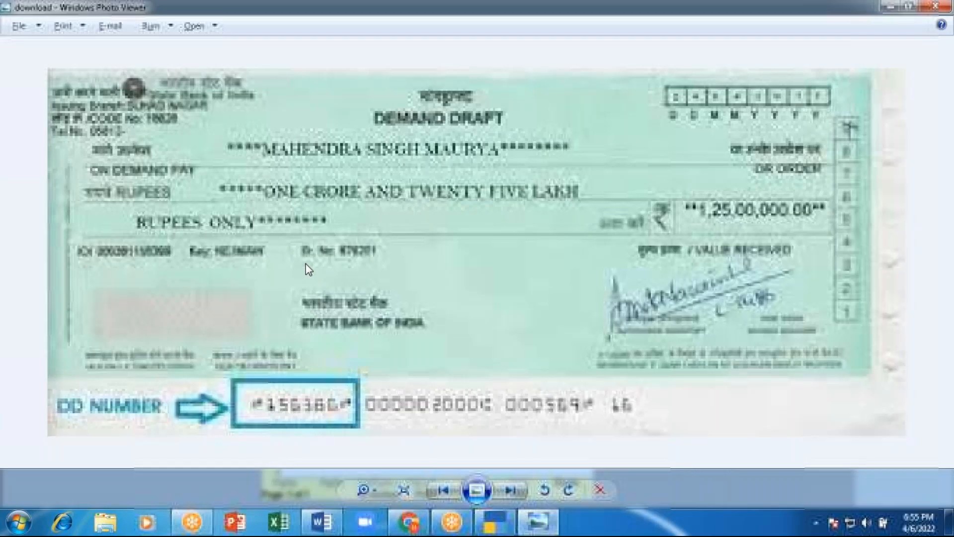
key(alt+Tab)
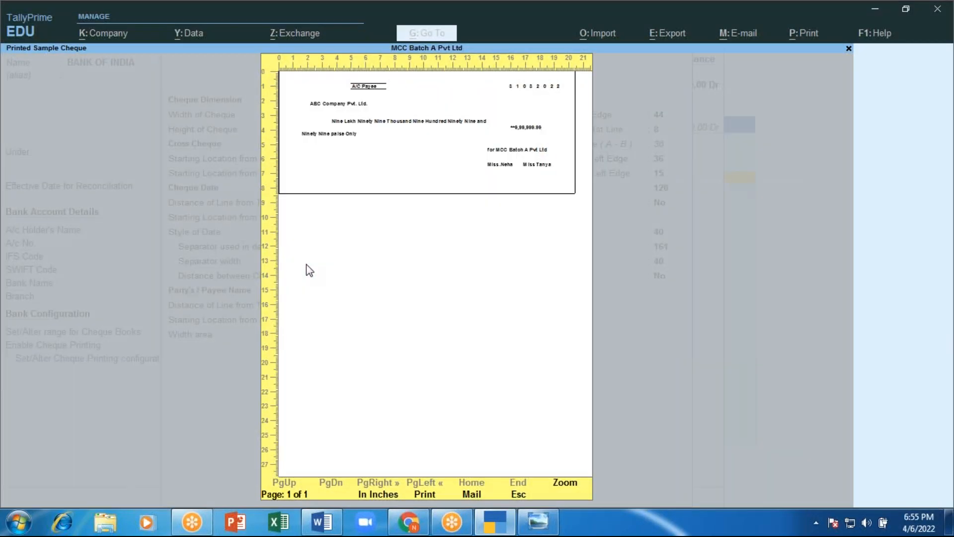
click(306, 263)
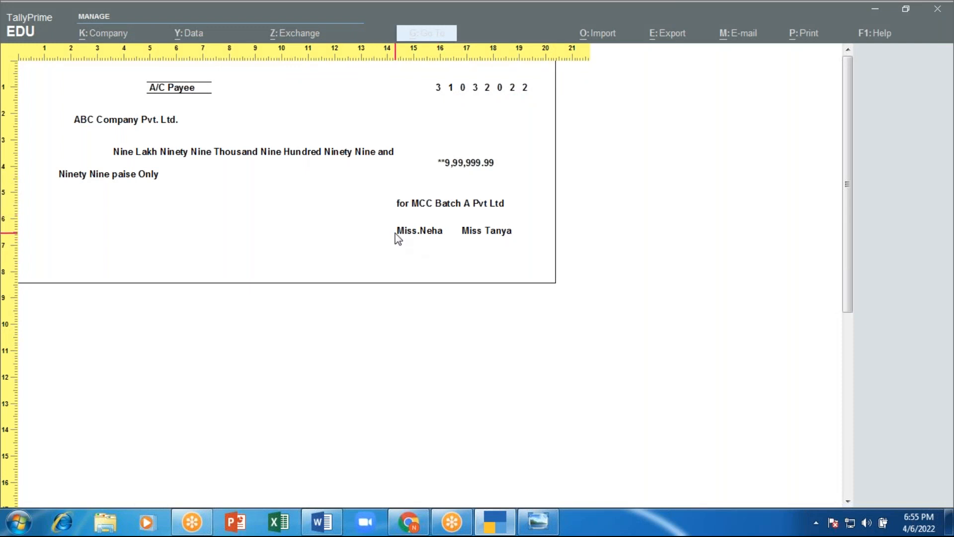
key(alt+Tab)
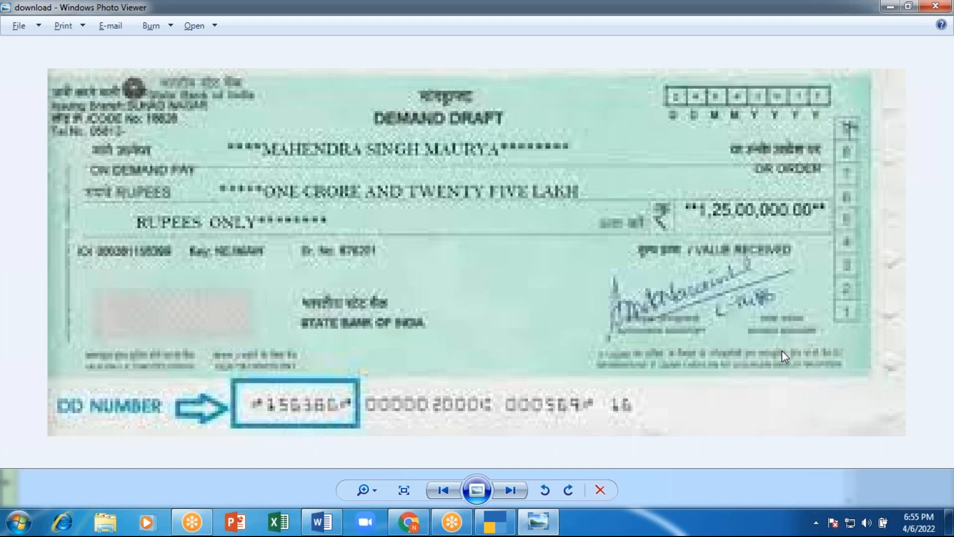
key(alt+Tab)
key(Escape)
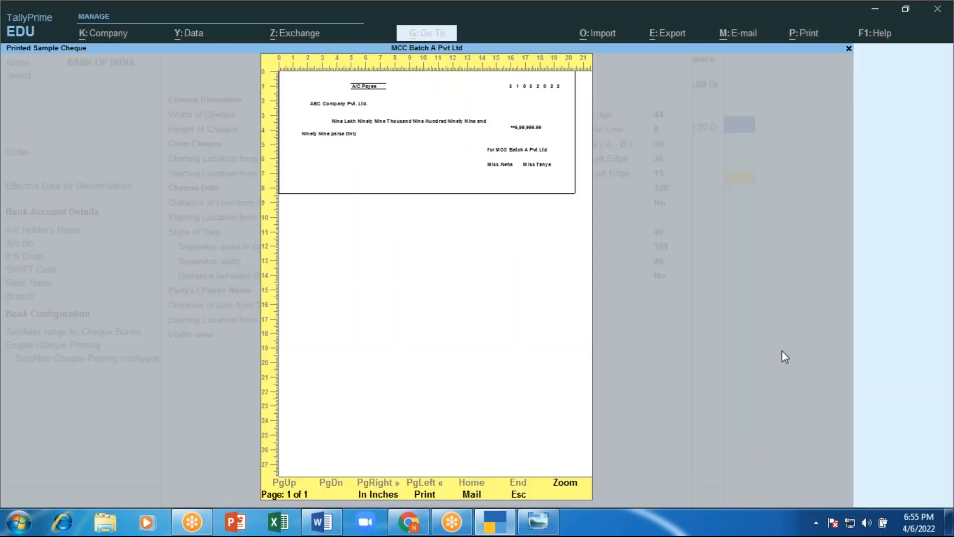
key(Escape)
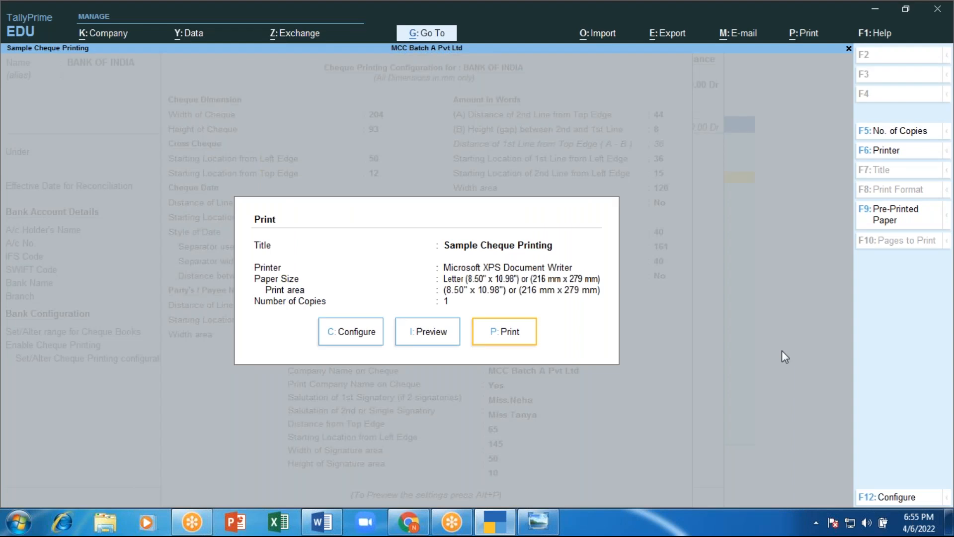
Step: Preview the sample cheque once more, zoom in and out, and exit the print options
key(Left)
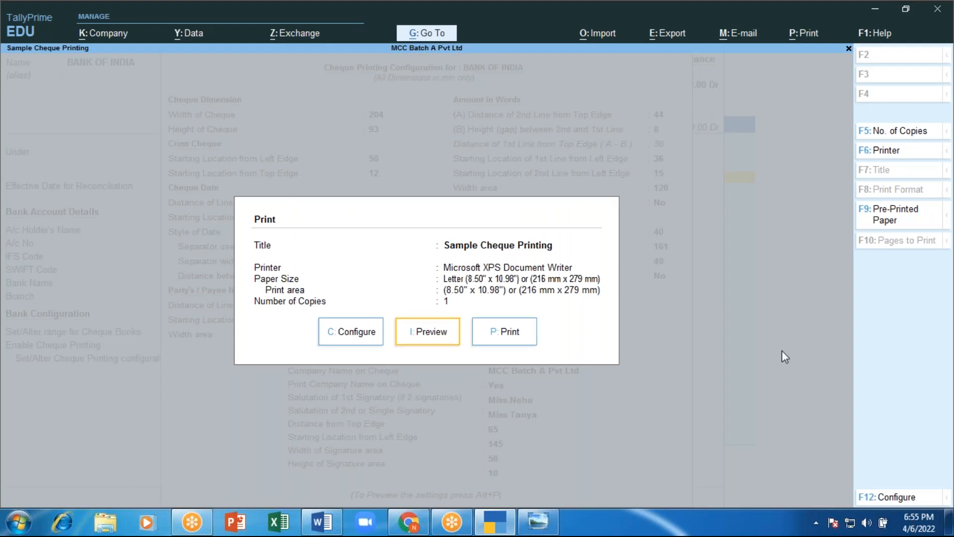
key(Return)
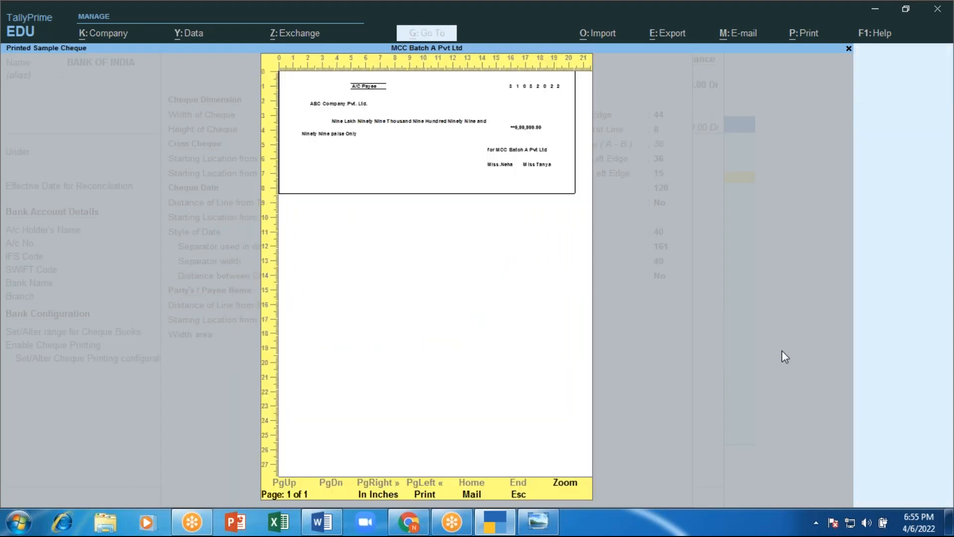
key(alt+z)
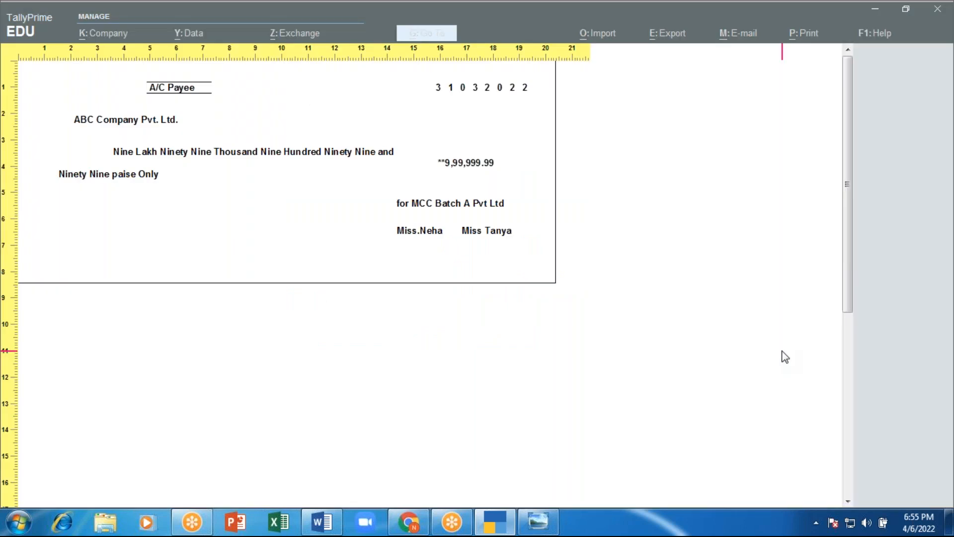
key(alt+z)
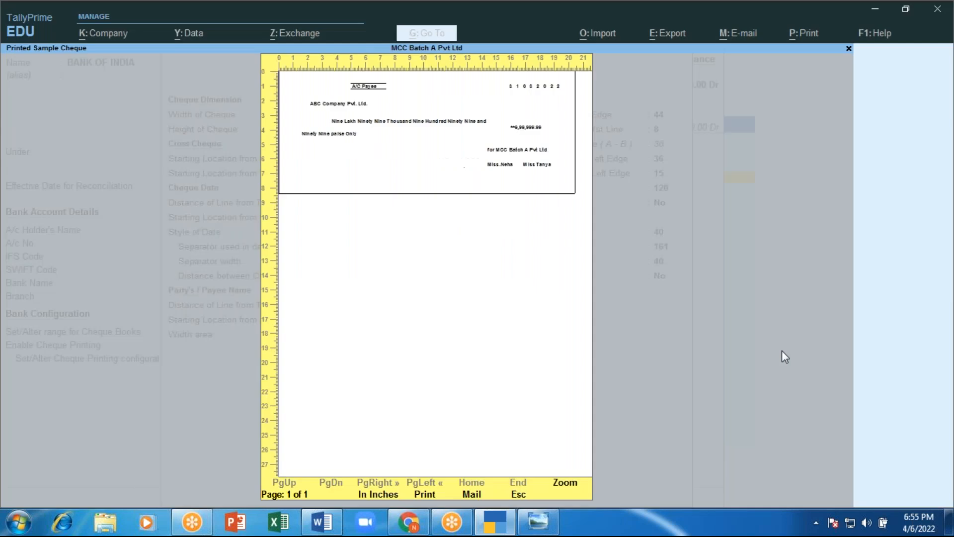
key(Escape)
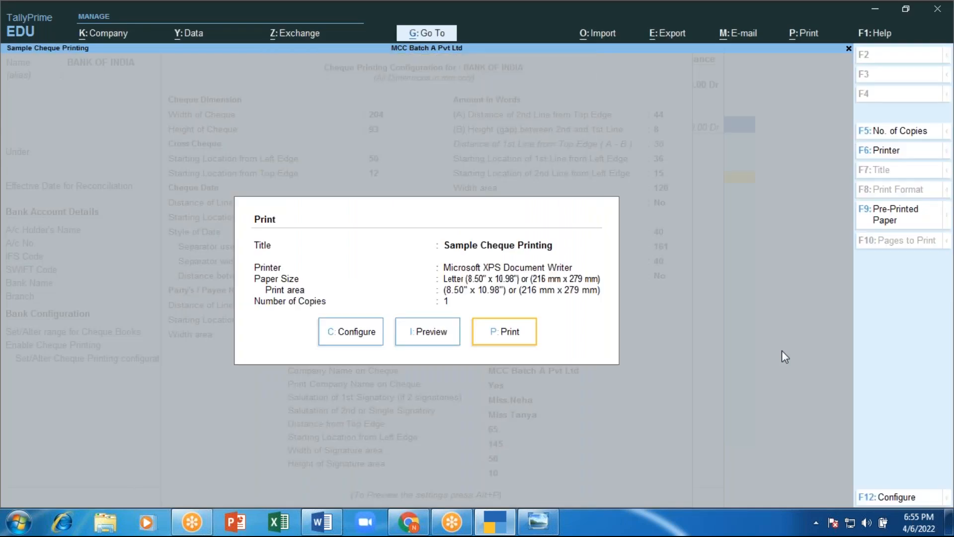
key(Escape)
key(Escape)
Step: Enter the two-line mailing address for BANK OF INDIA, skip the opening balance, and save
key(Return)
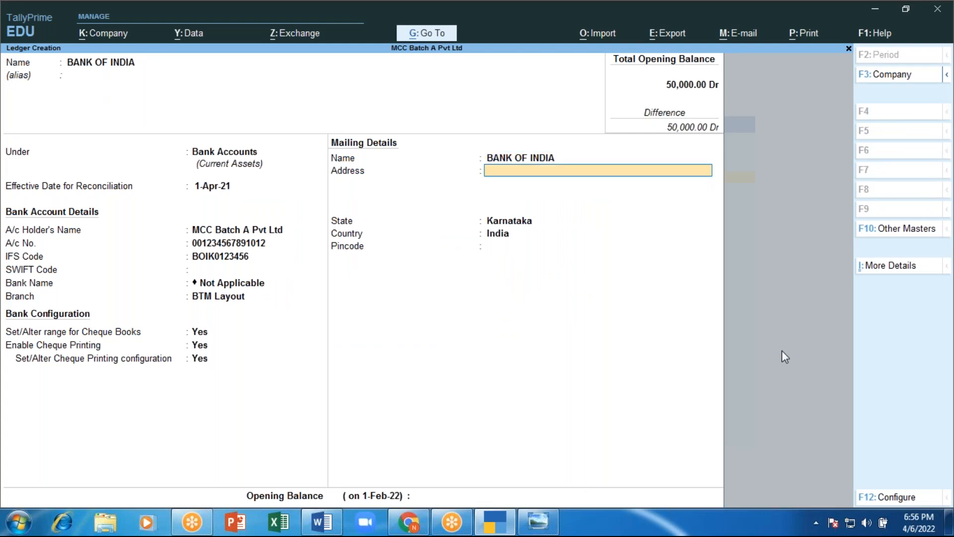
text(Btm Layout)
key(Return)
key(BackSpace)
key(Return)
text(Bu)
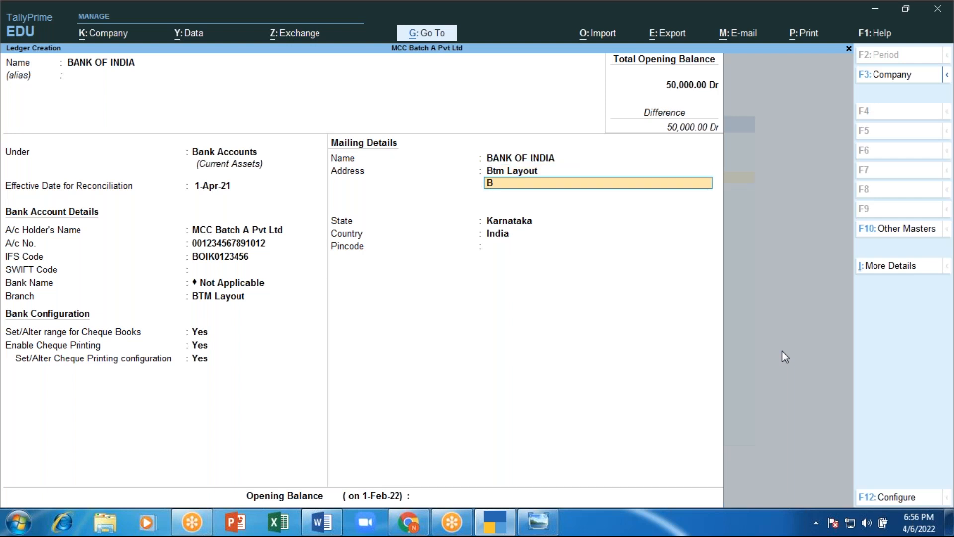
text(s Stop)
key(Return)
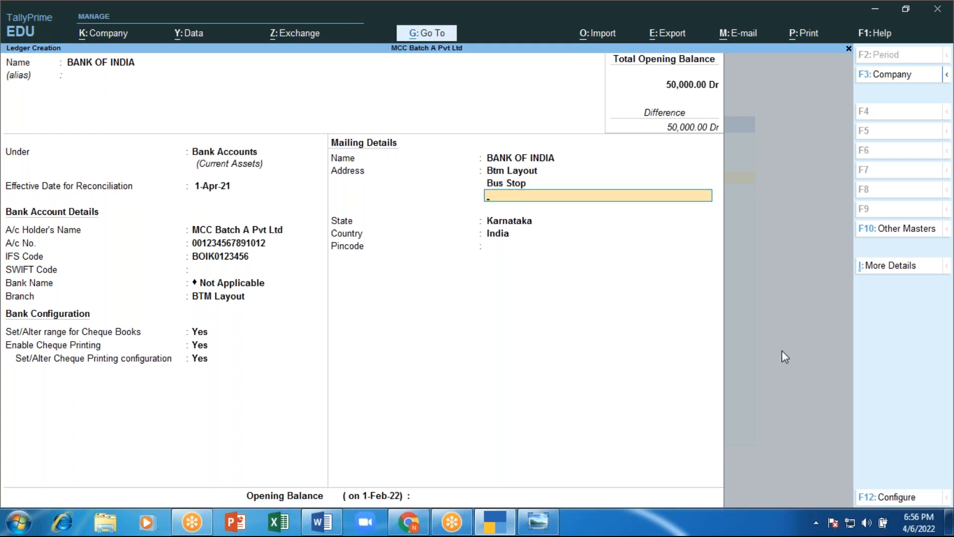
key(Return)
key(Return)
key(Return)
key(Return)
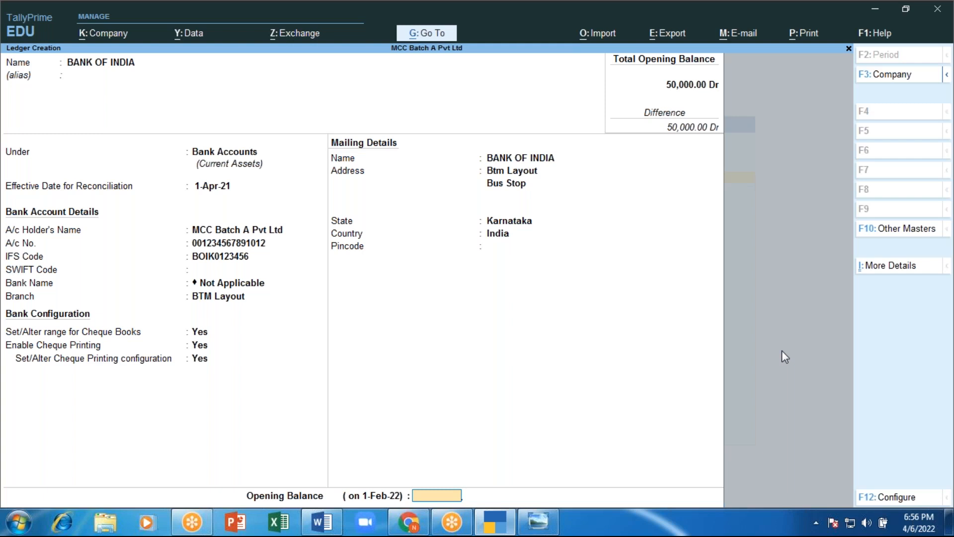
key(Return)
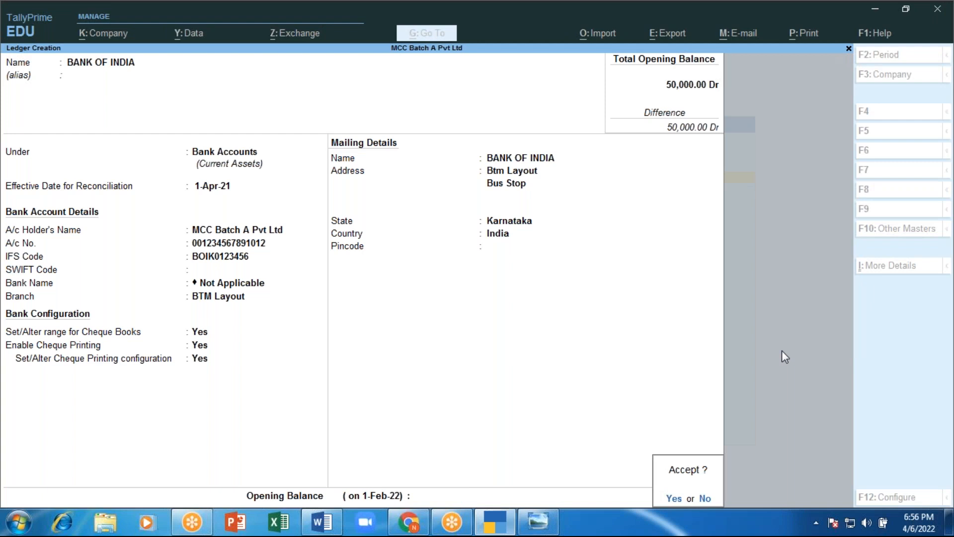
key(y)
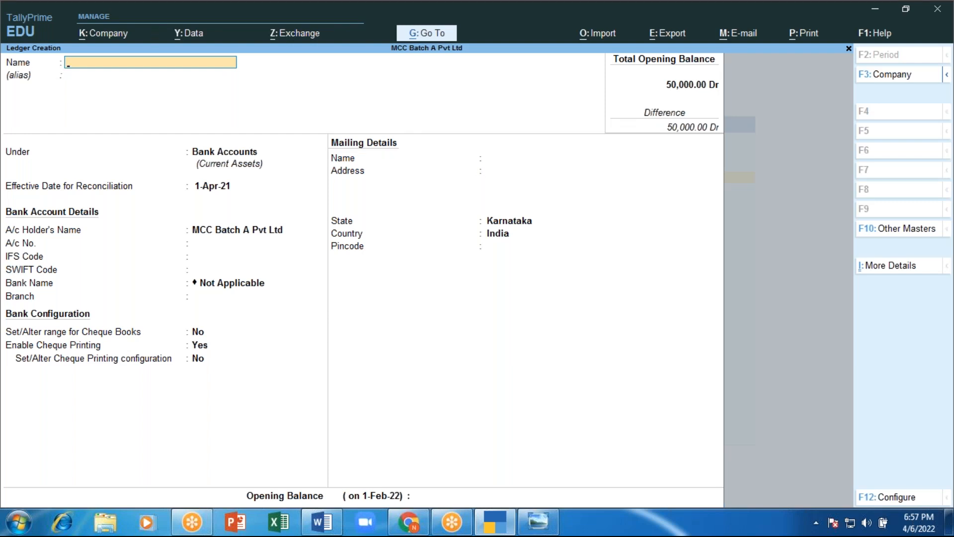
Step: Quit the empty Ledger Creation form with Yes and back out to Gateway of Tally
key(Escape)
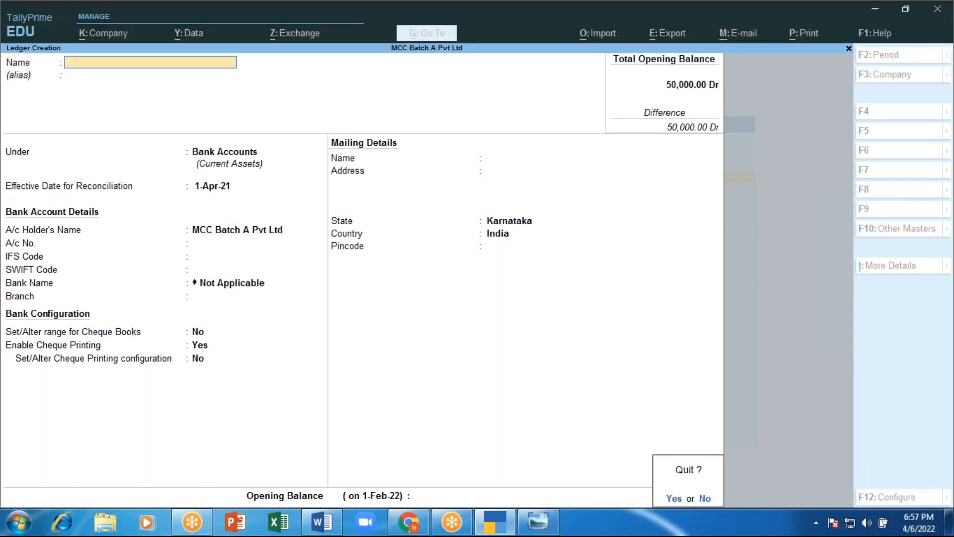
key(y)
key(Escape)
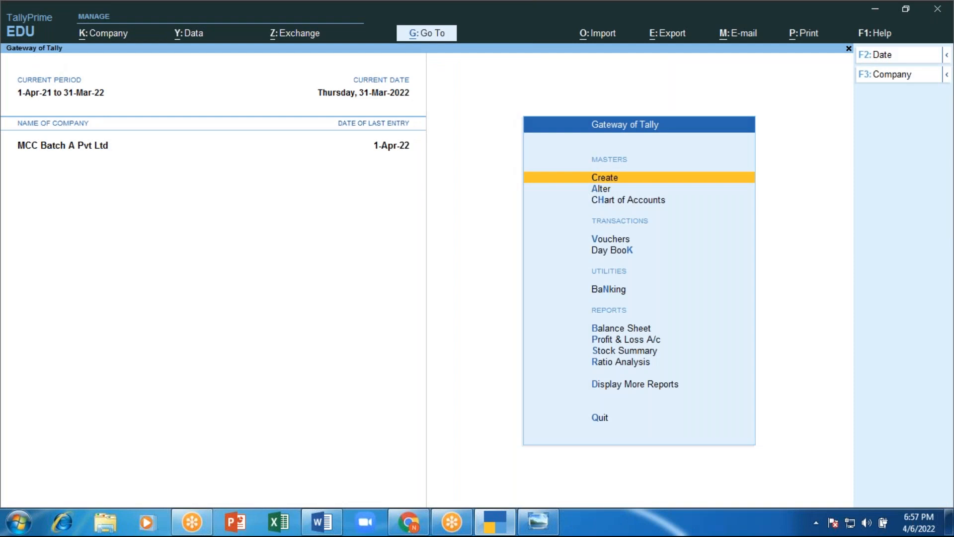
Step: Open voucher entry with BANK OF INDIA as the account and switch the type to Contra
key(Down)
key(Down)
key(Down)
key(Down)
key(Up)
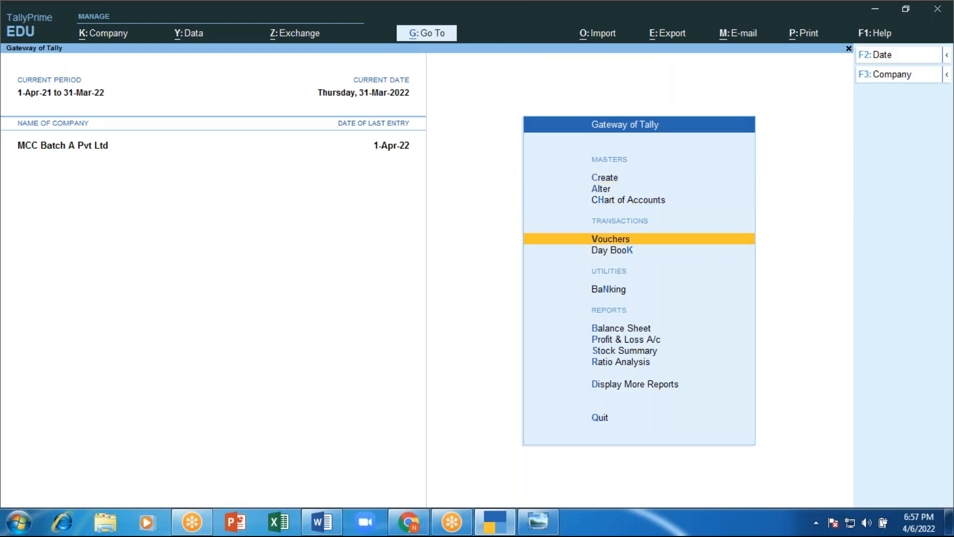
key(Return)
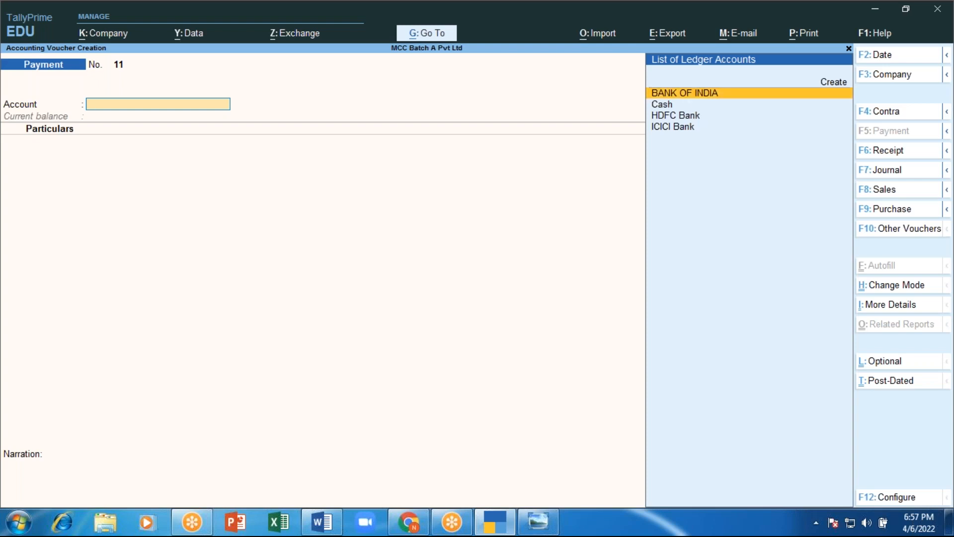
key(Return)
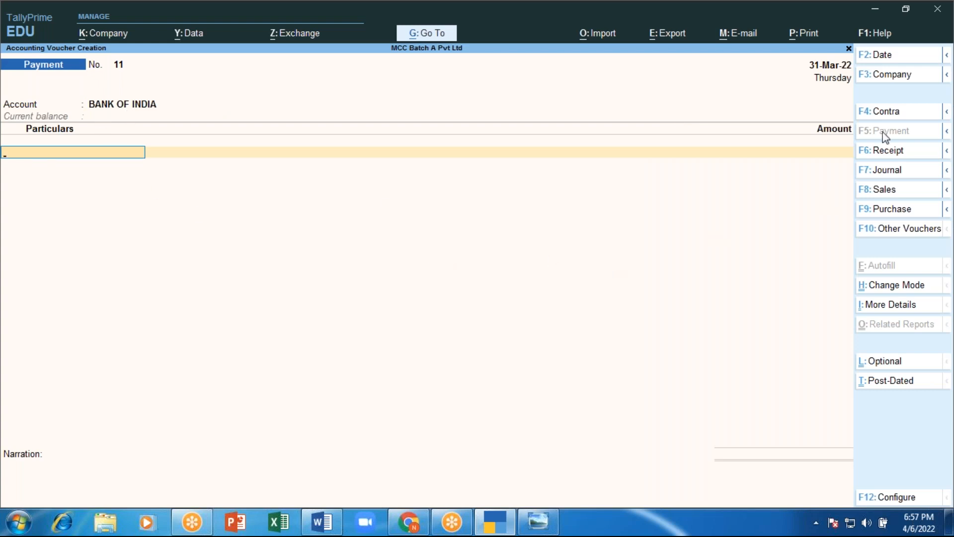
click(887, 111)
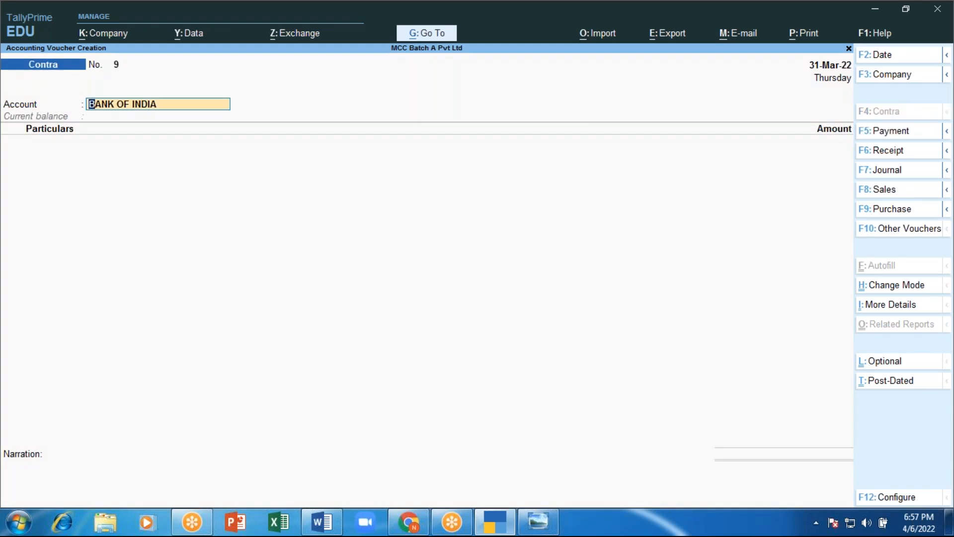
Step: Enter Cash as particulars with amount 75000 and bring up the bank allocation details
key(Return)
text(Cash)
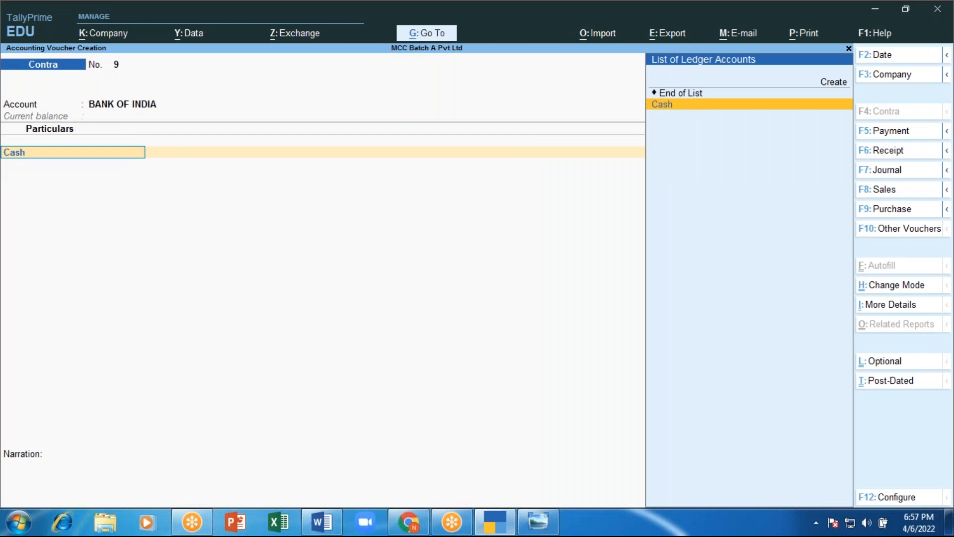
key(Return)
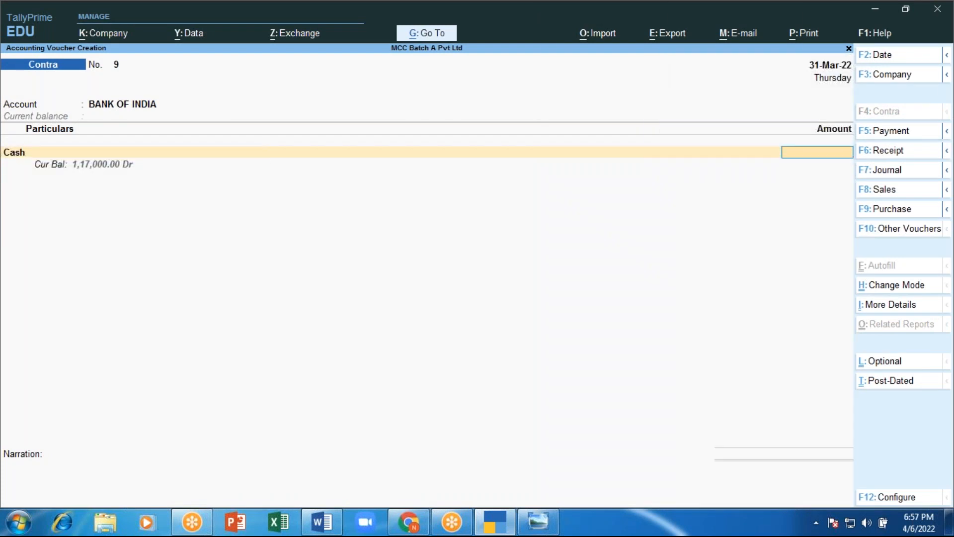
text(75000)
key(Return)
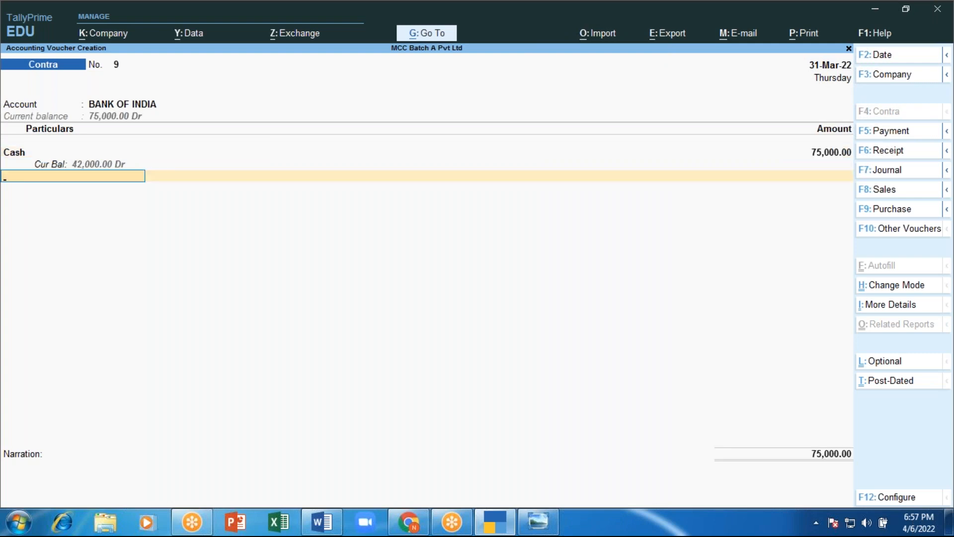
key(Return)
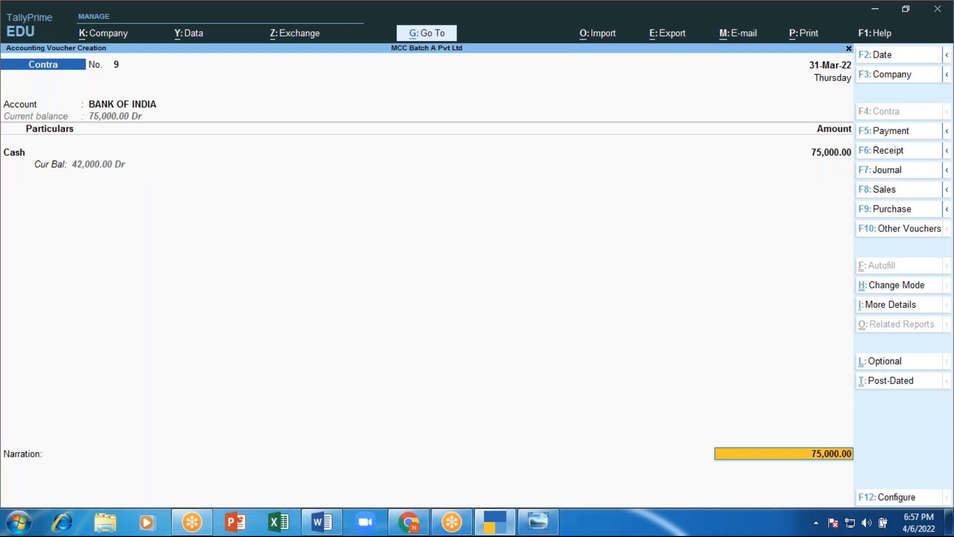
key(Return)
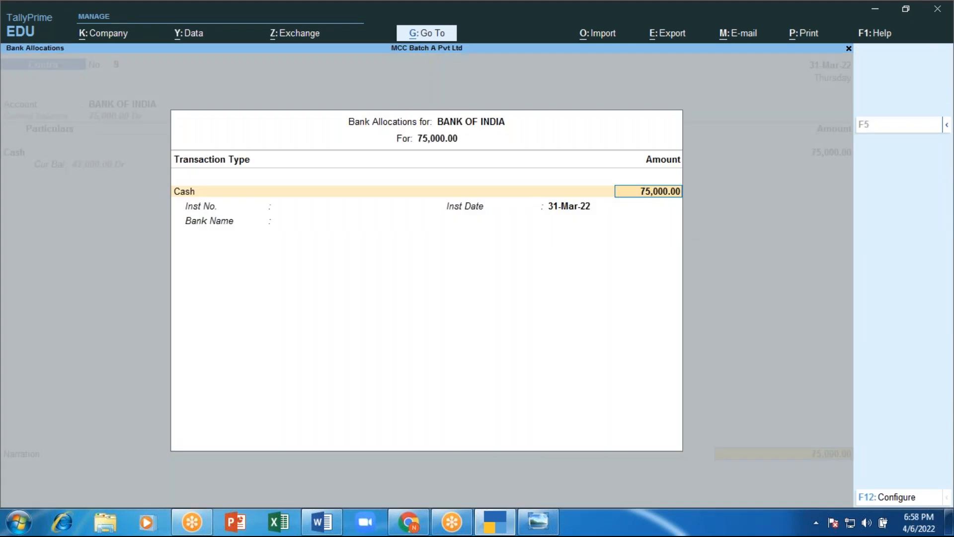
Step: Open cash denominations and enter 25 notes of 2000, 20 of 500 and 20 of 200
key(Return)
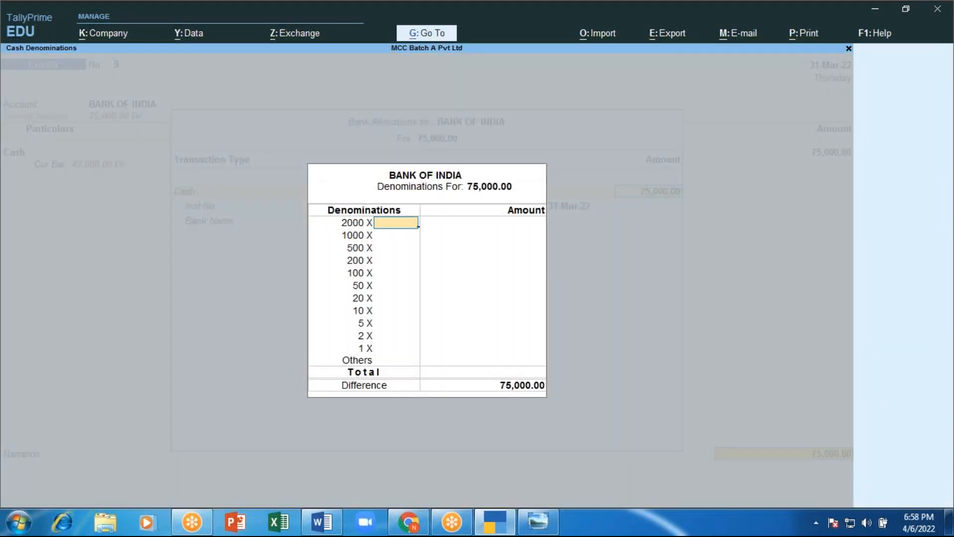
text(25)
key(Return)
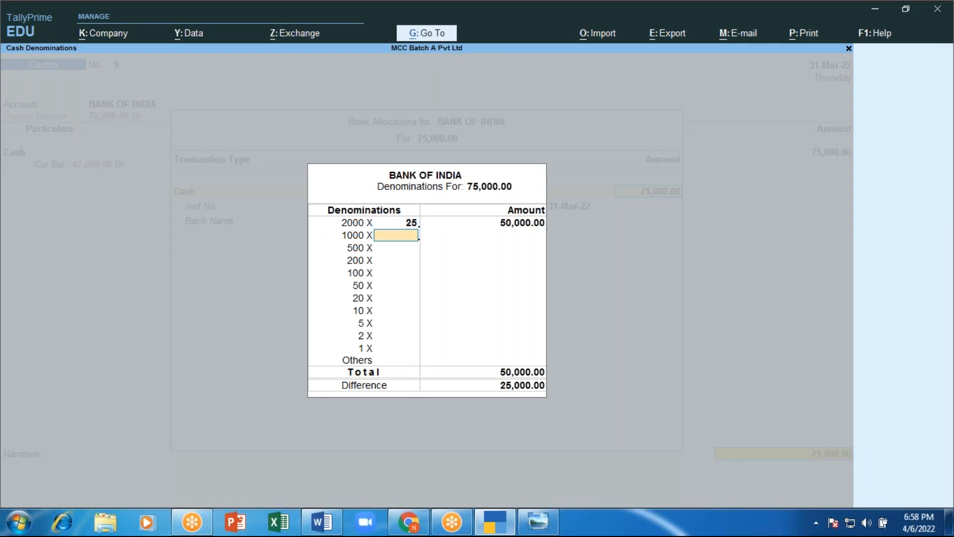
key(Return)
text(20)
key(Return)
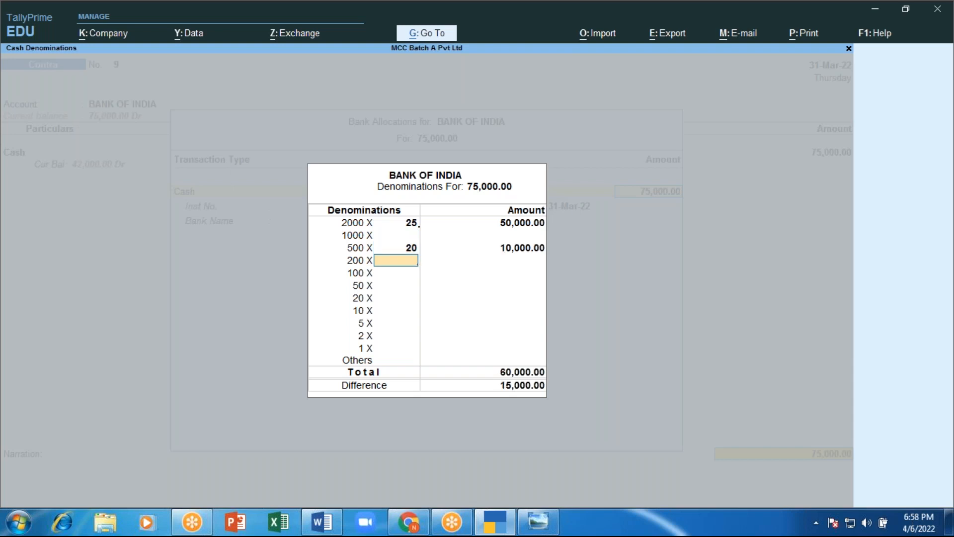
text(20)
key(Return)
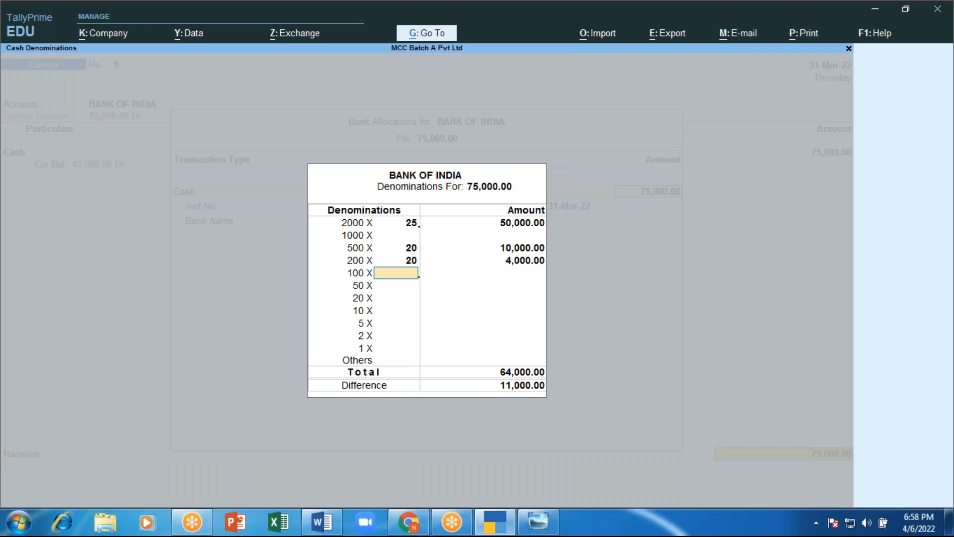
Step: Correct the 500 count to 40, add 10 notes of 100, and close the allocation screens
key(Up)
key(Up)
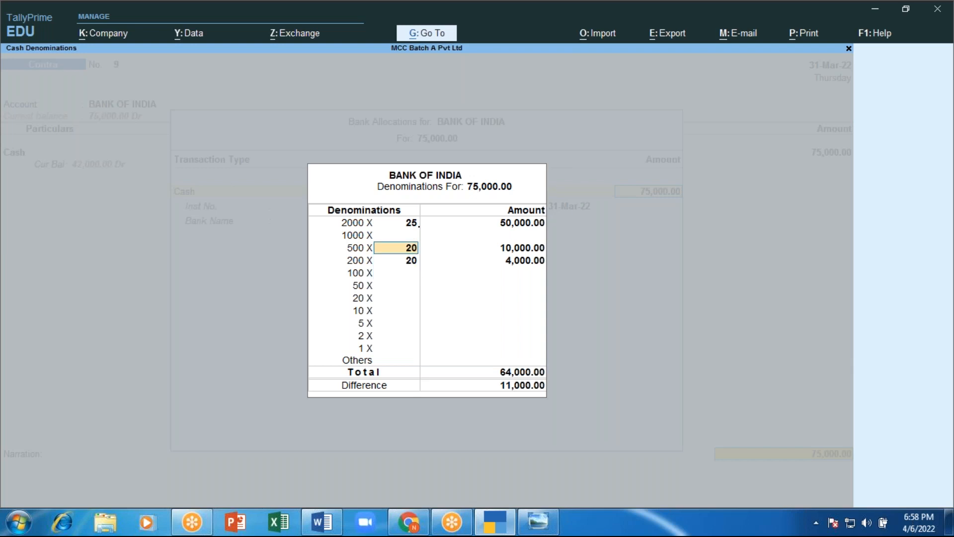
text(40)
key(Return)
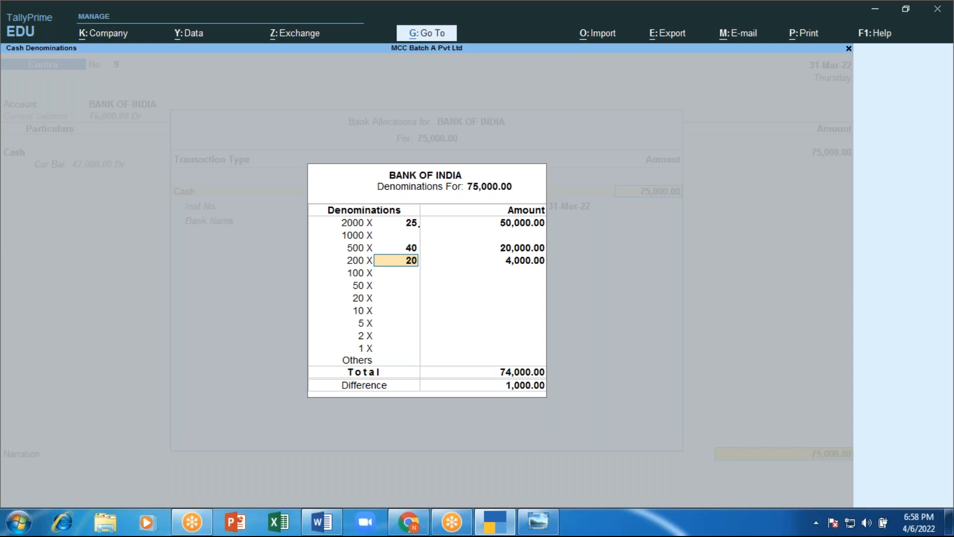
key(Return)
text(10)
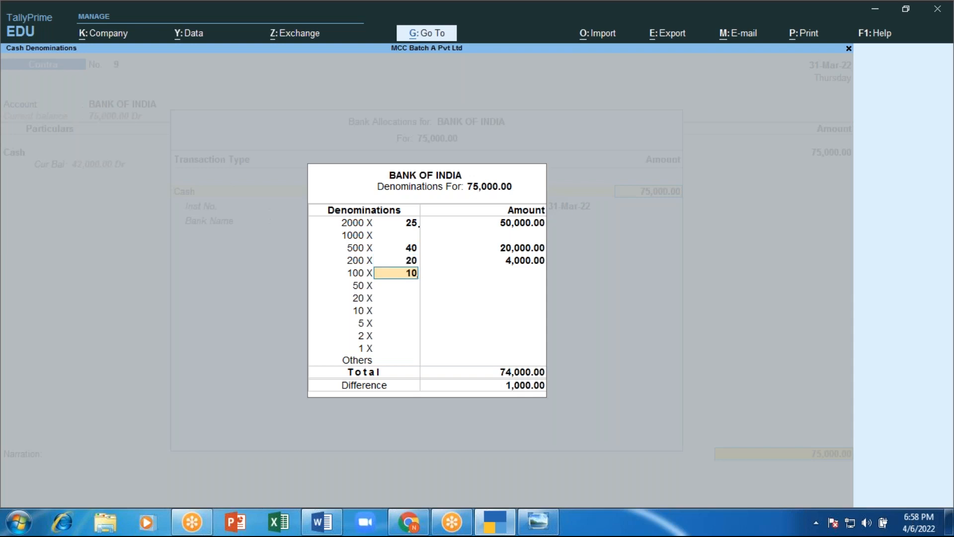
key(Return)
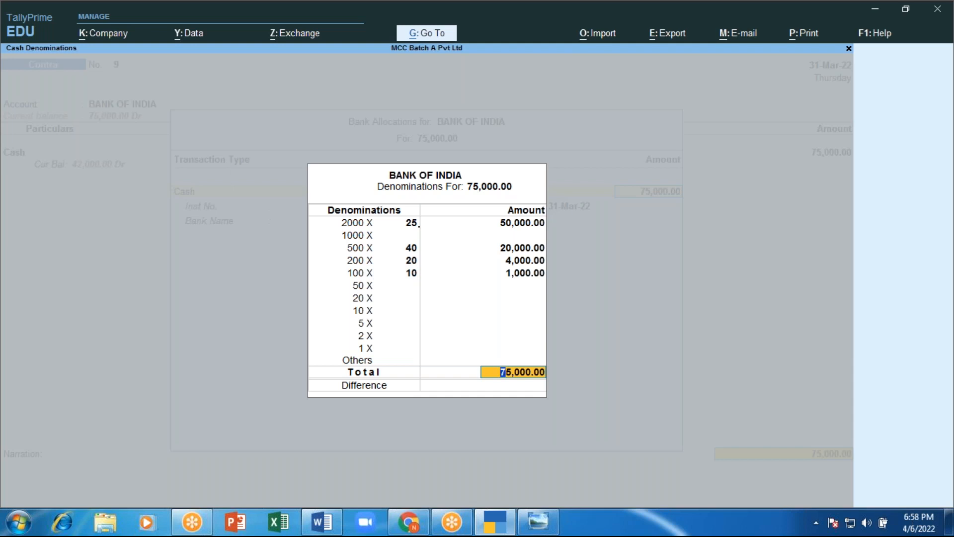
key(Return)
key(Return)
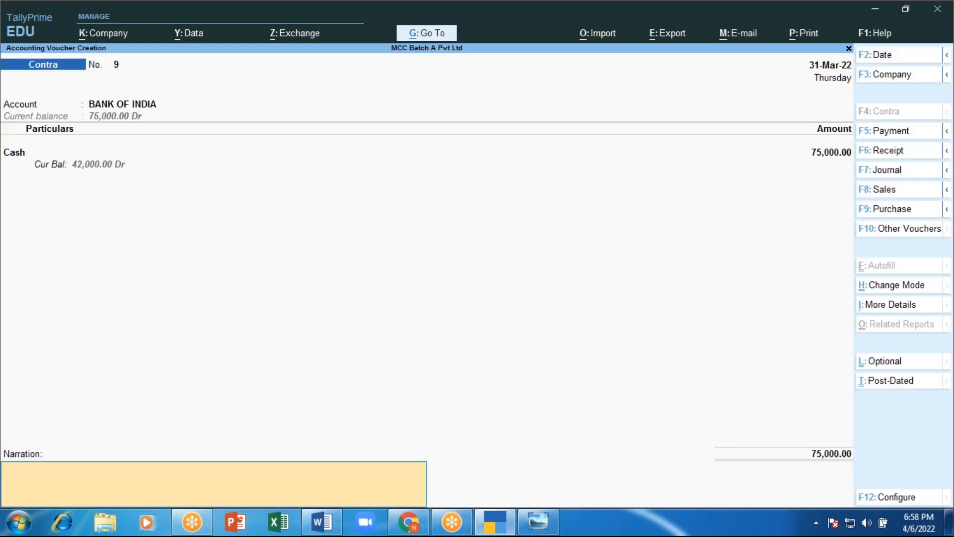
key(Return)
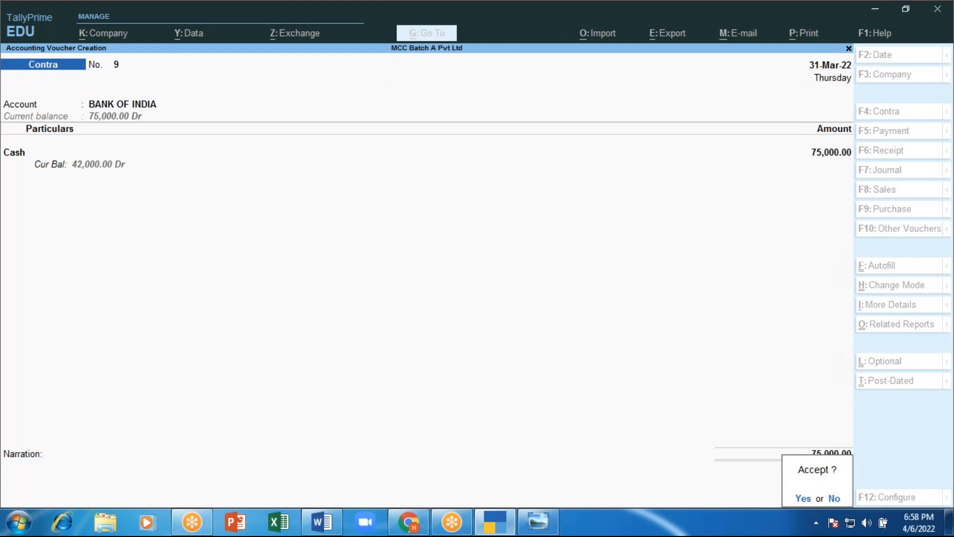
Step: Accept voucher 9, then enter a 2000 contra with Cash as account and BANK OF INDIA as particulars
key(y)
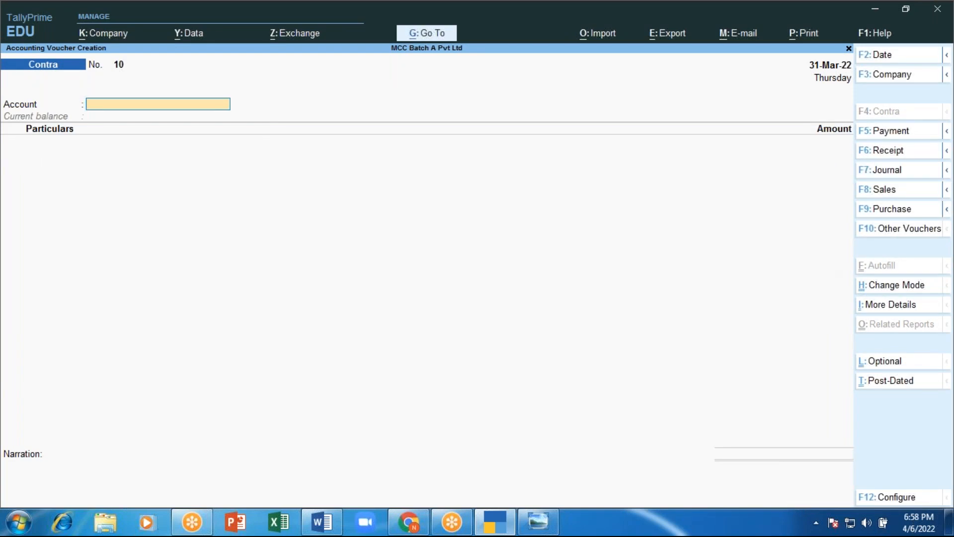
text(Ca)
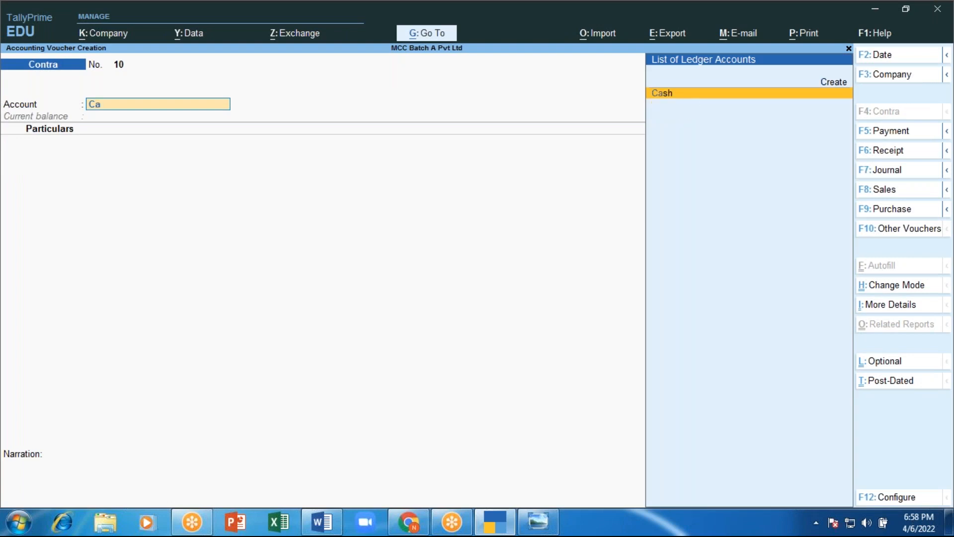
key(Return)
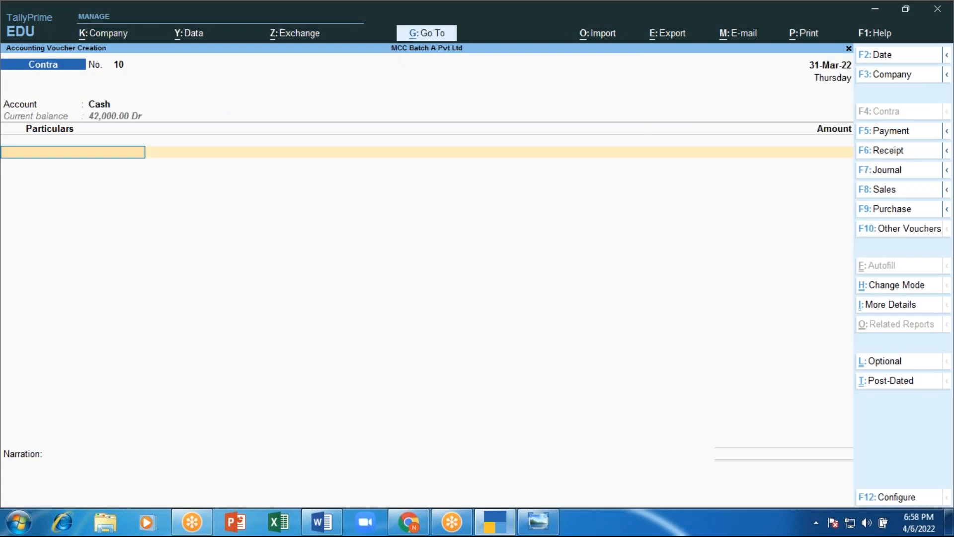
key(Down)
key(Down)
key(Return)
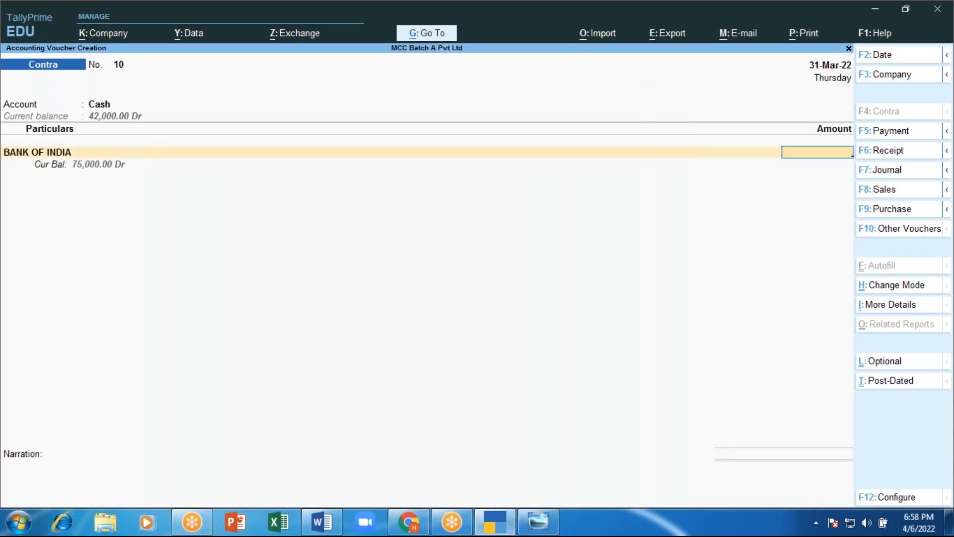
text(2000)
key(Return)
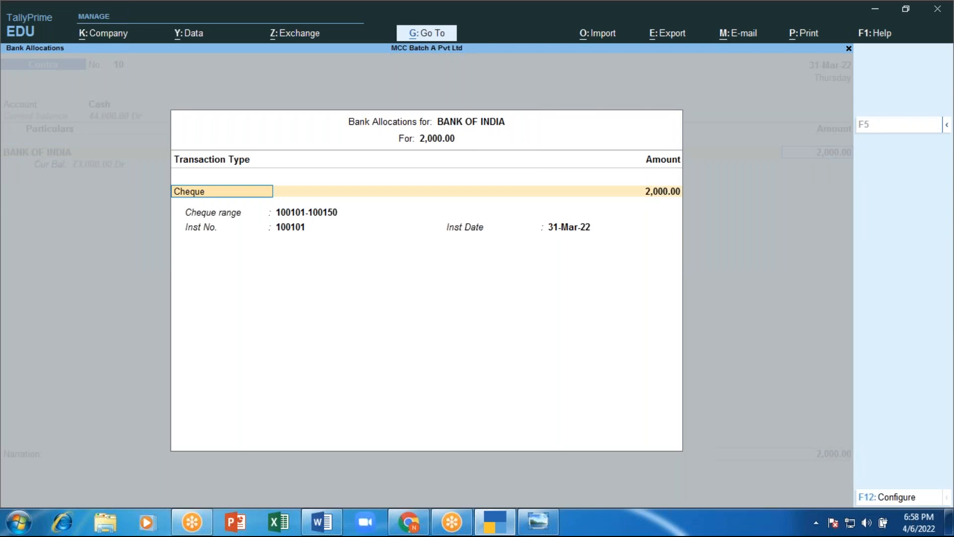
Step: Set the bank transaction type to ATM for 2,000.00 and complete voucher 10
key(BackSpace)
key(Return)
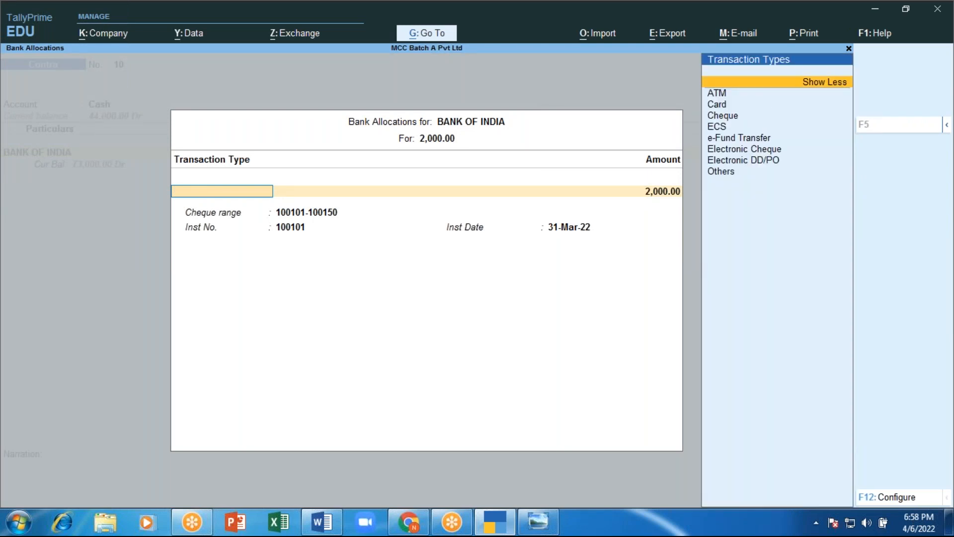
key(Down)
key(Return)
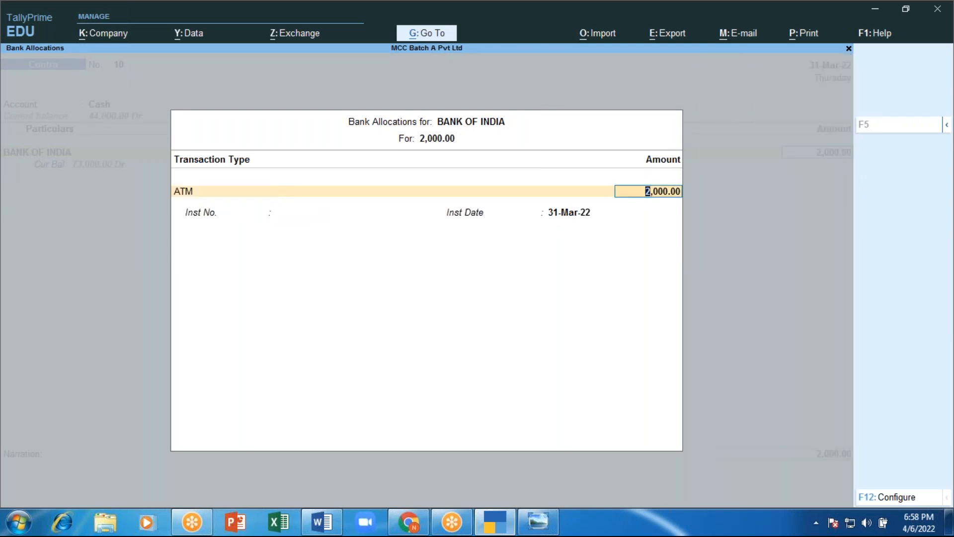
key(Return)
key(Return)
key(Return)
key(Return)
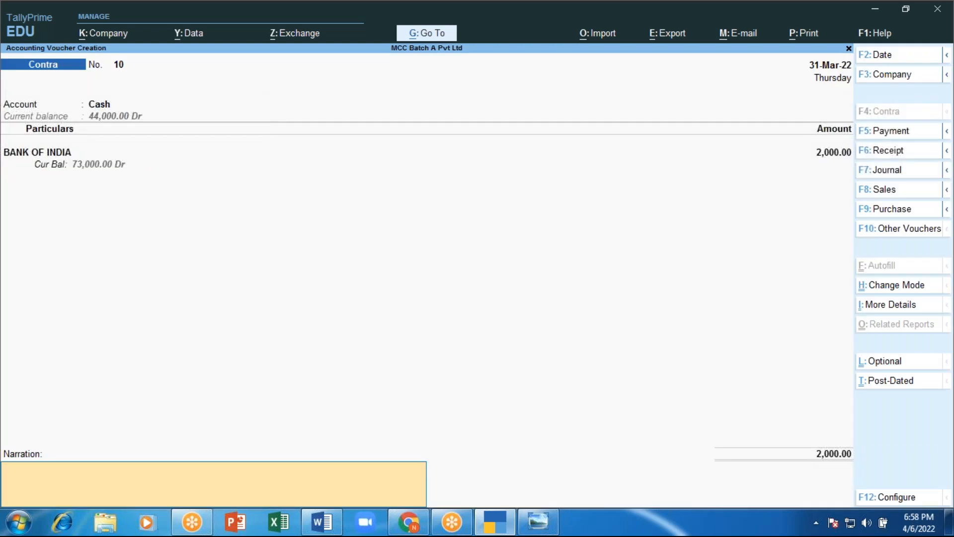
key(Return)
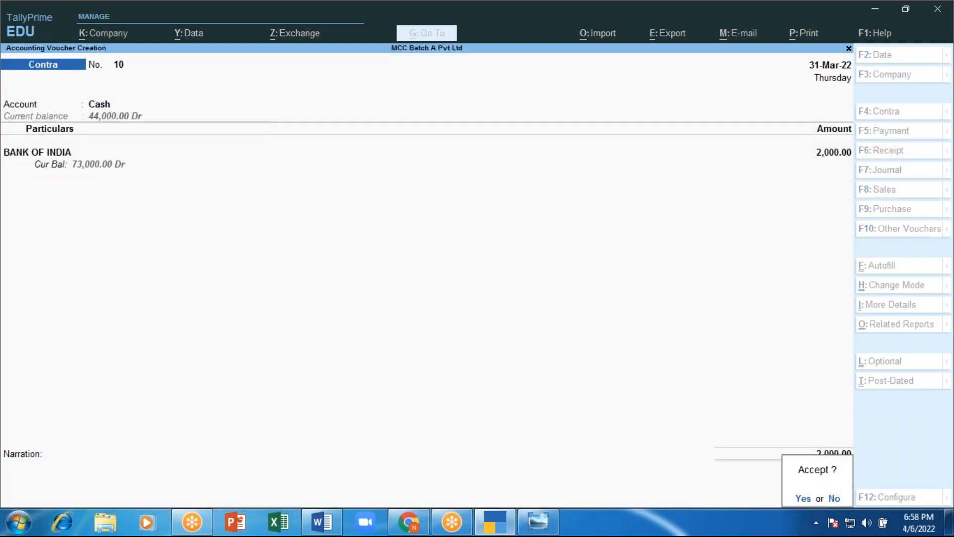
key(Return)
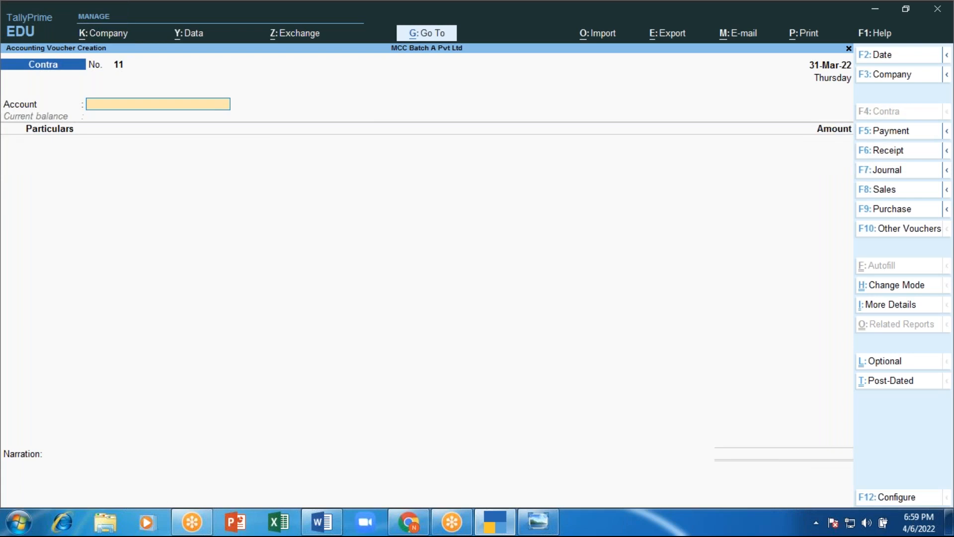
Step: Start a payment from BANK OF INDIA to Arun Traders - Supplier for 10000
click(892, 132)
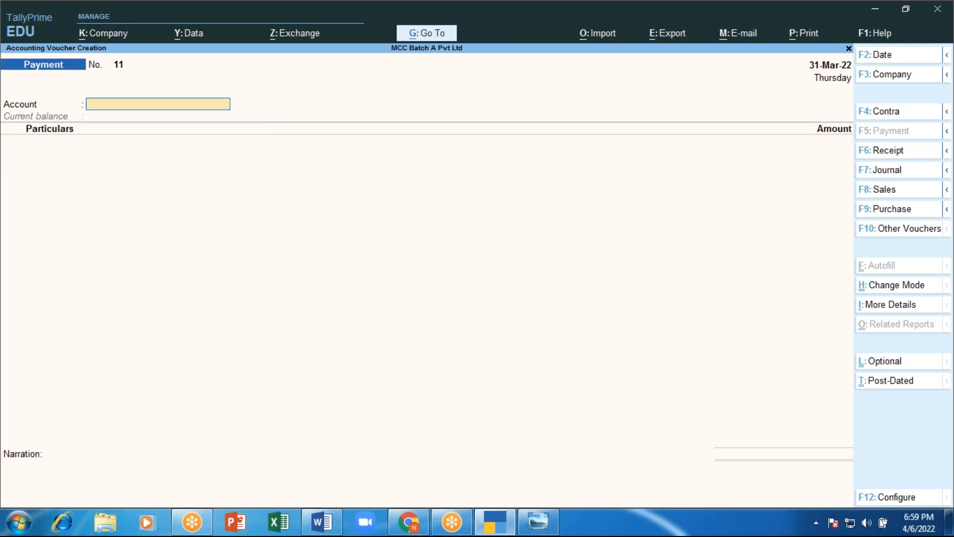
text(b)
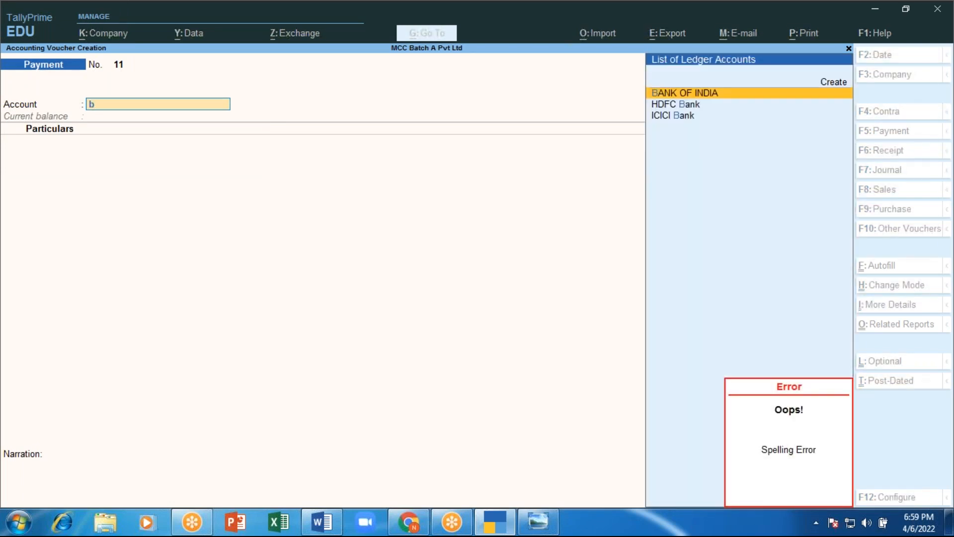
key(Return)
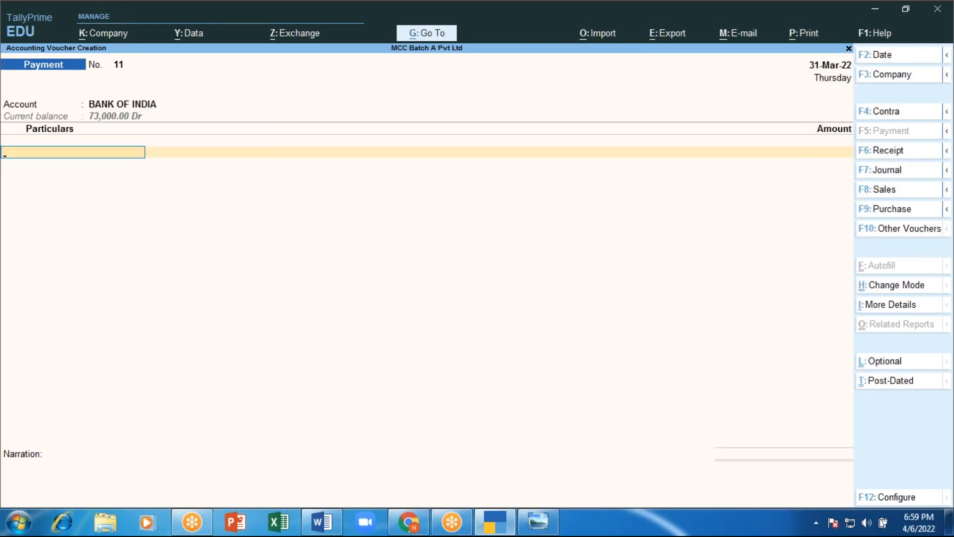
text(A)
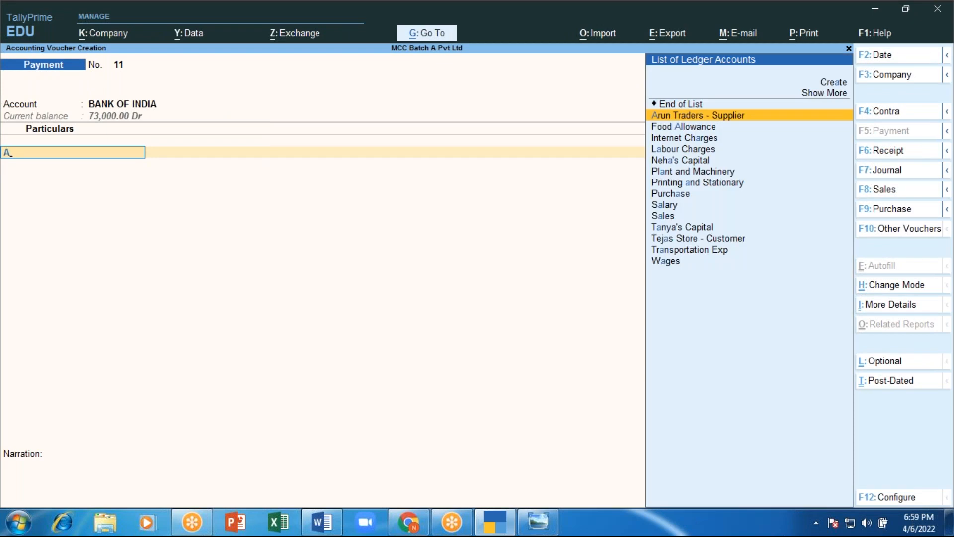
key(Return)
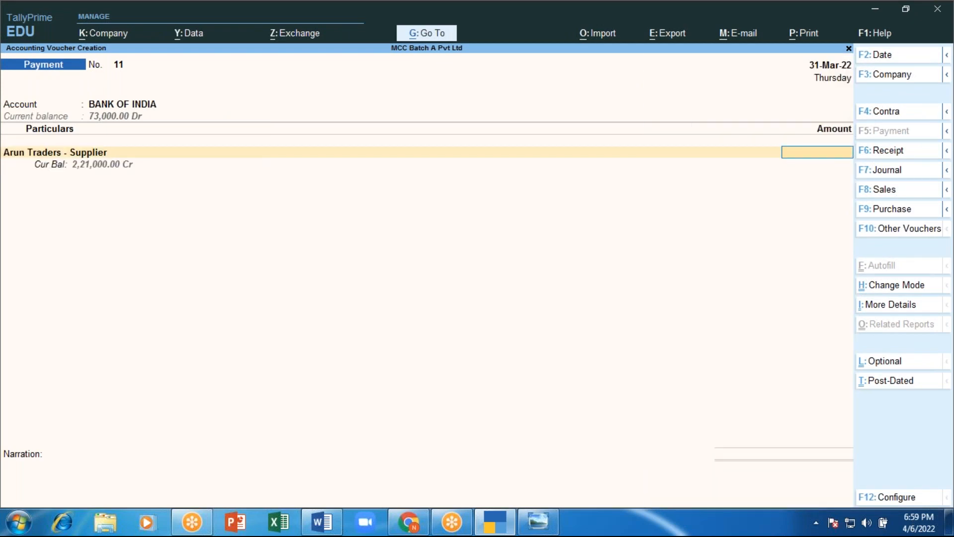
text(2)
key(BackSpace)
text(10000)
key(Return)
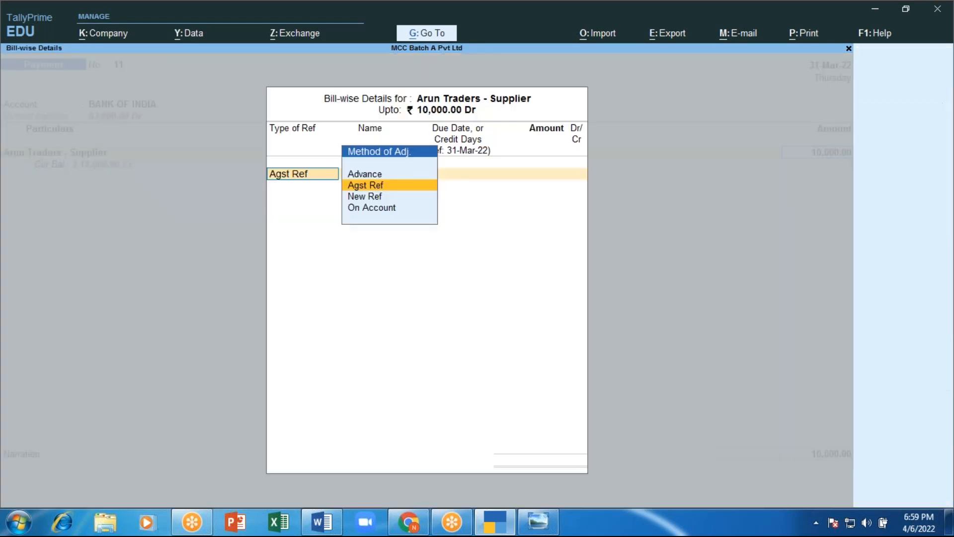
Step: Settle it Agst Ref Adv- AT900, set e-Fund Transfer as transaction type, and save voucher 11
key(Return)
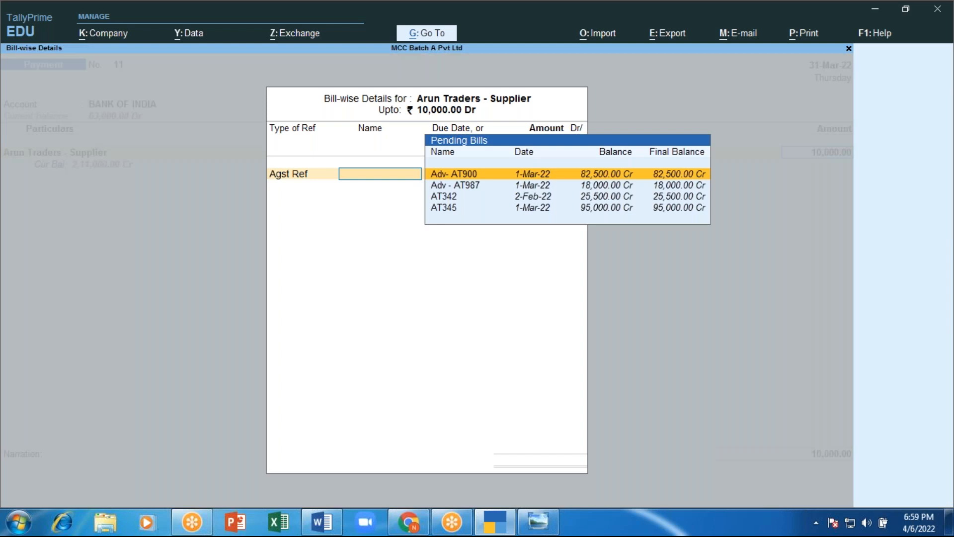
key(Return)
key(Return)
key(Return)
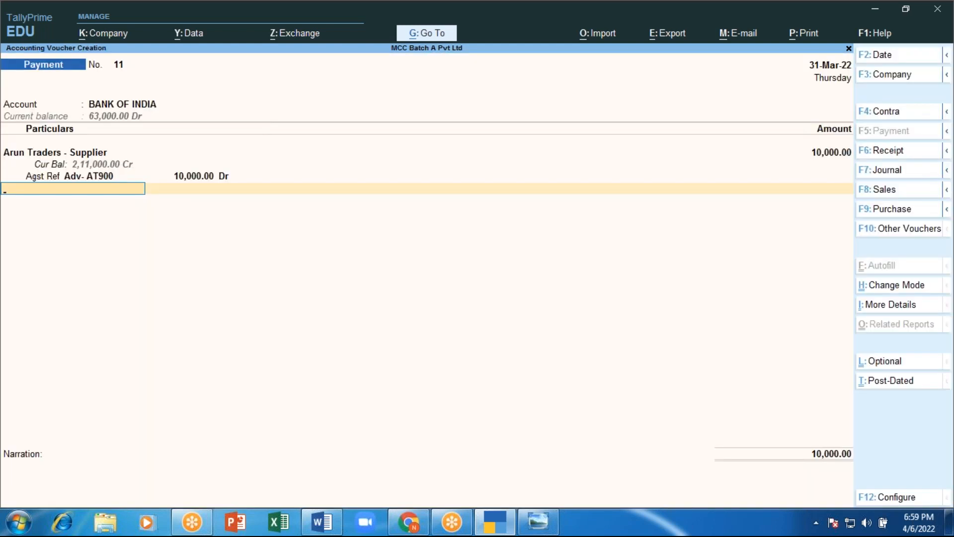
key(Return)
key(Return)
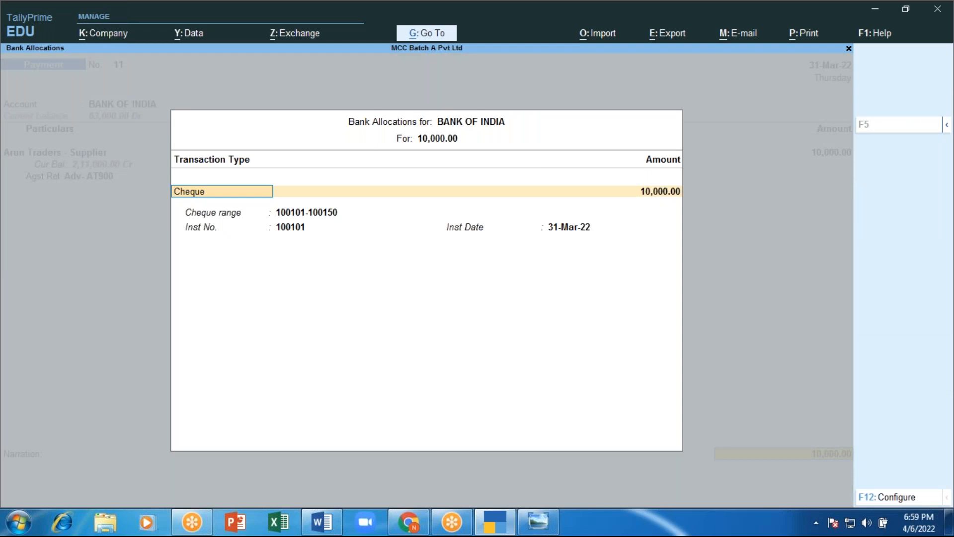
key(BackSpace)
key(Down)
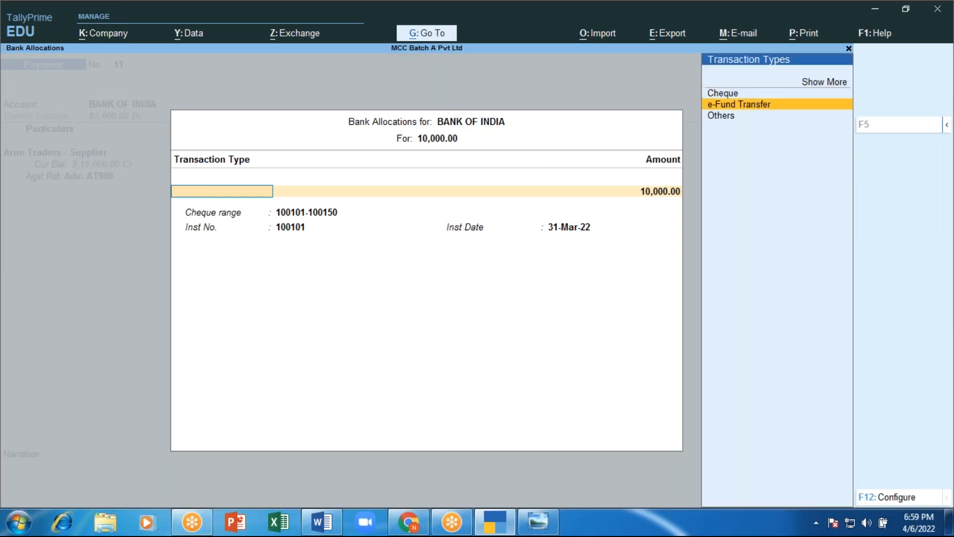
key(Return)
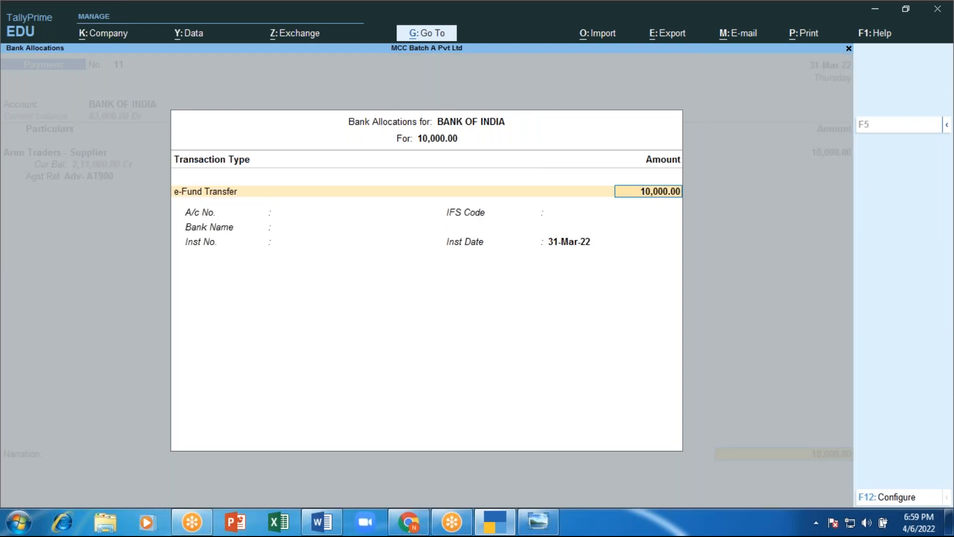
key(Return)
key(Return)
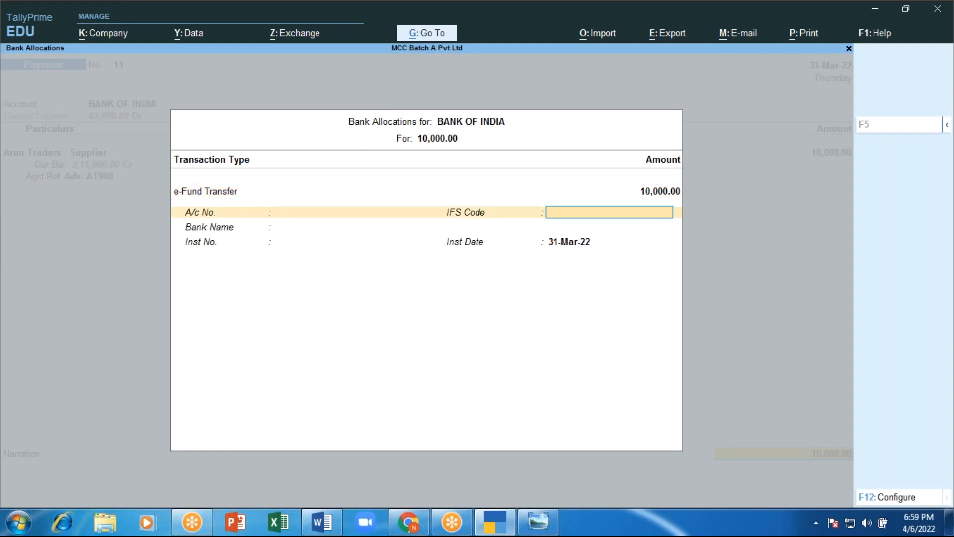
key(Return)
key(Return)
key(Return)
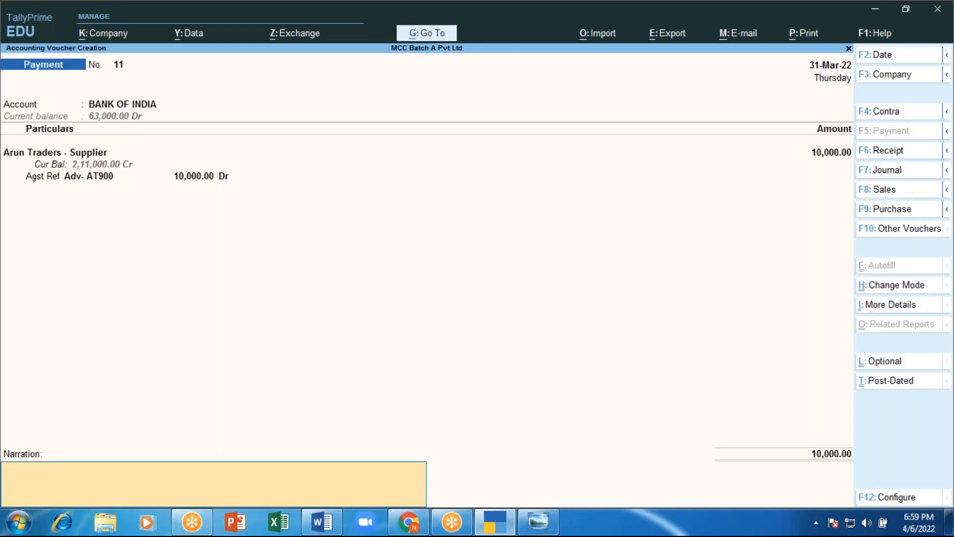
key(Return)
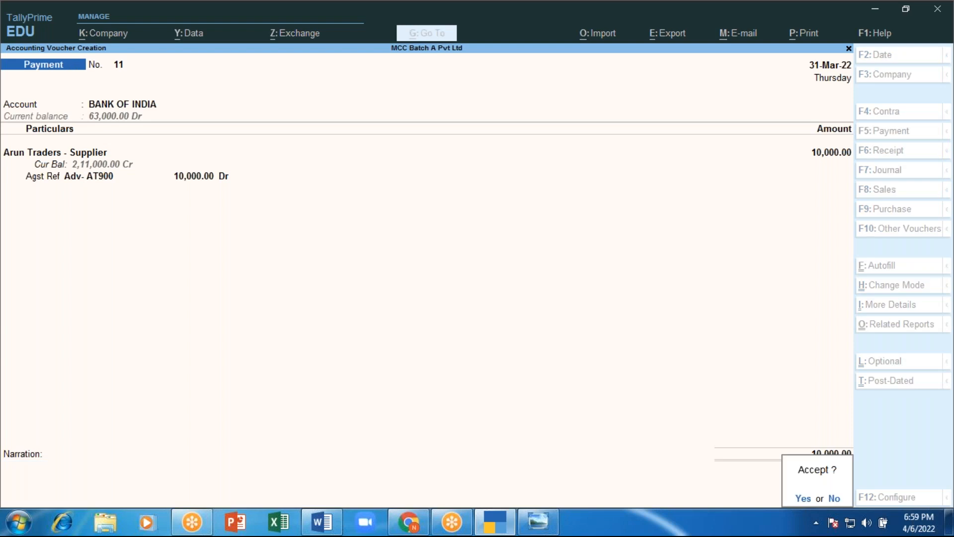
key(Return)
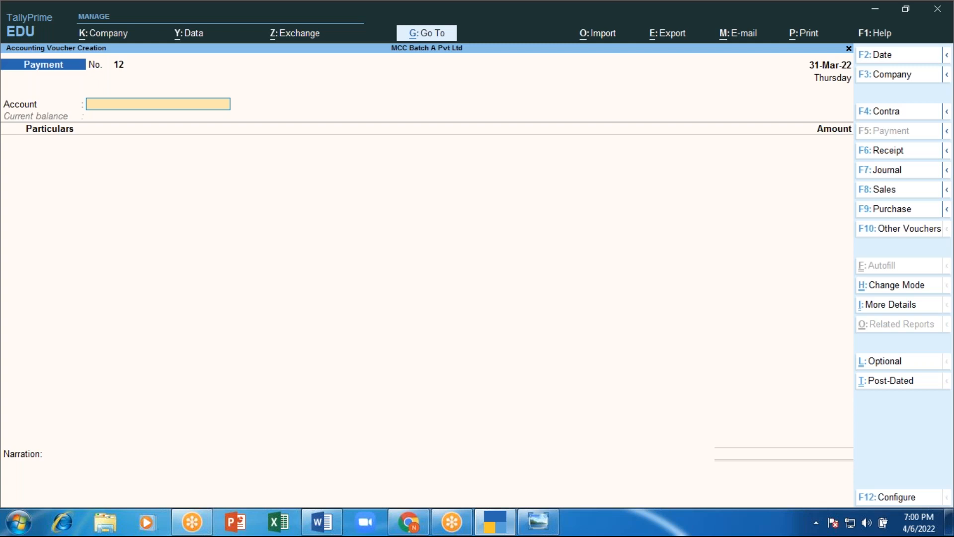
Step: Enter BANK OF INDIA as the account and Arun Traders - Supplier as the payee
key(space)
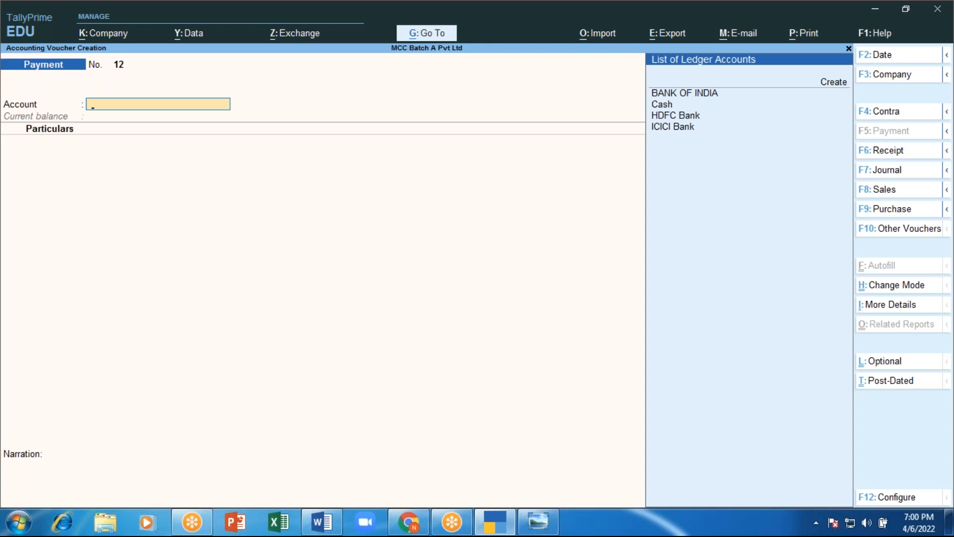
key(Down)
key(Return)
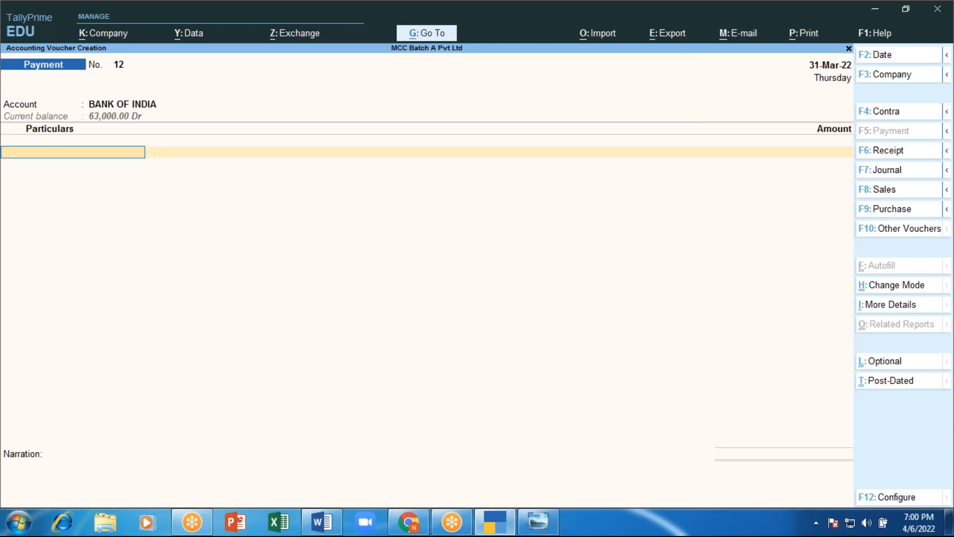
text(Arun)
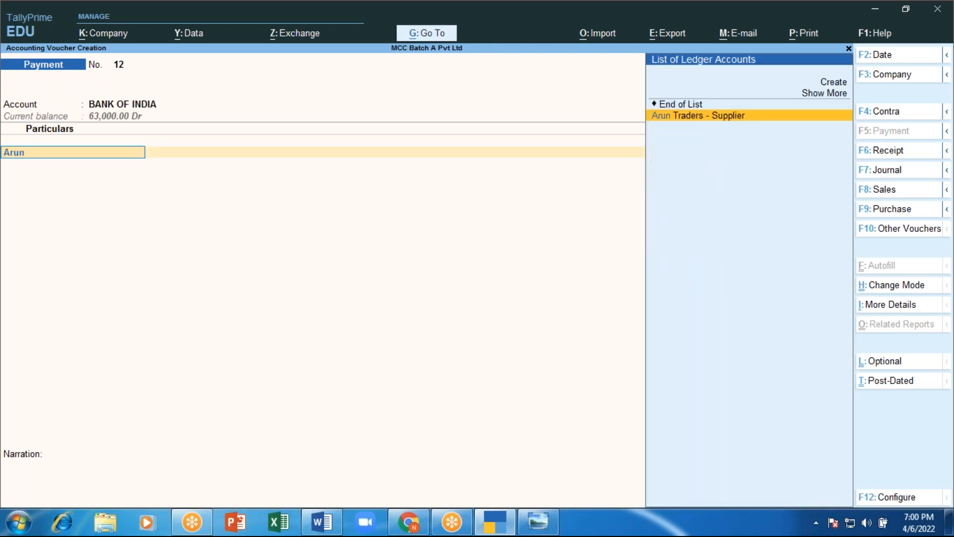
key(Return)
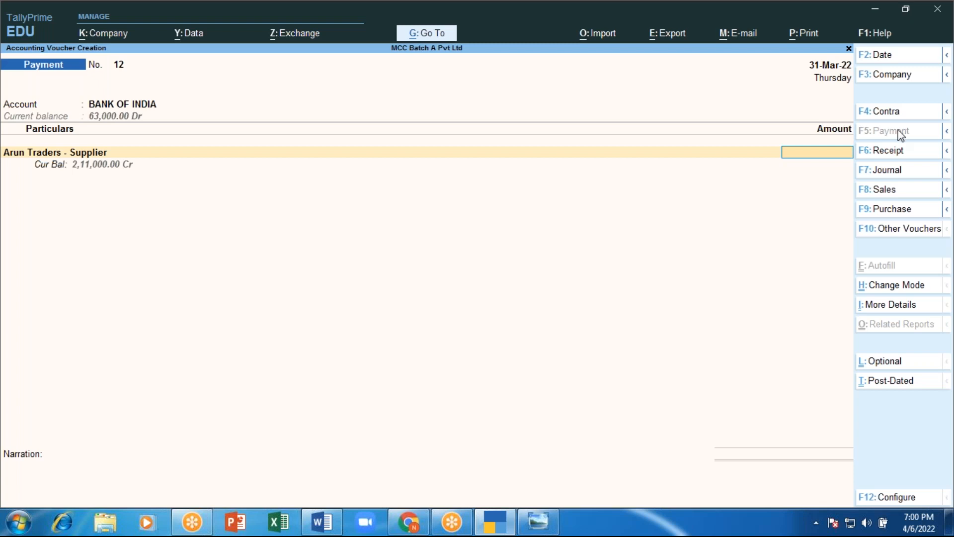
Step: Try dating the voucher 1-4-2022, dismiss the out-of-period error, and quit the voucher
click(877, 56)
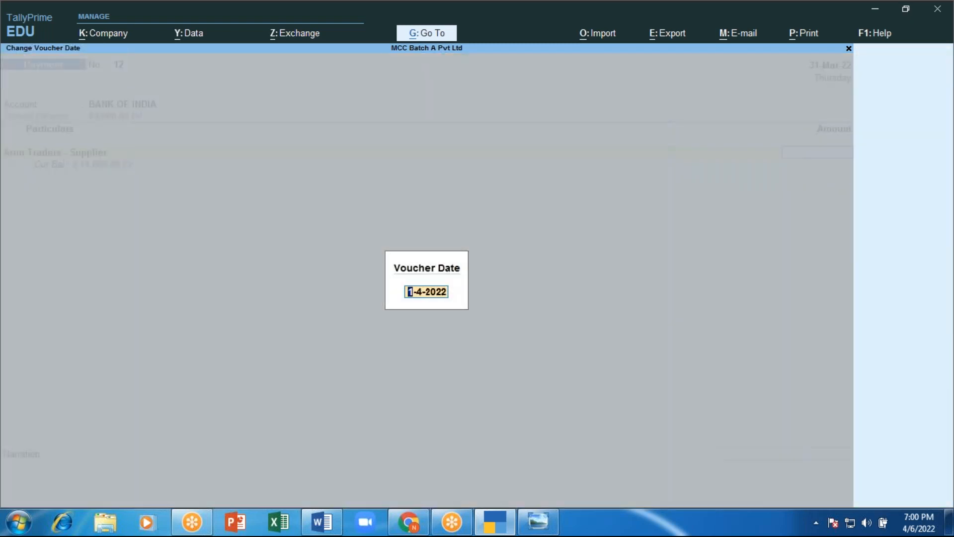
key(Return)
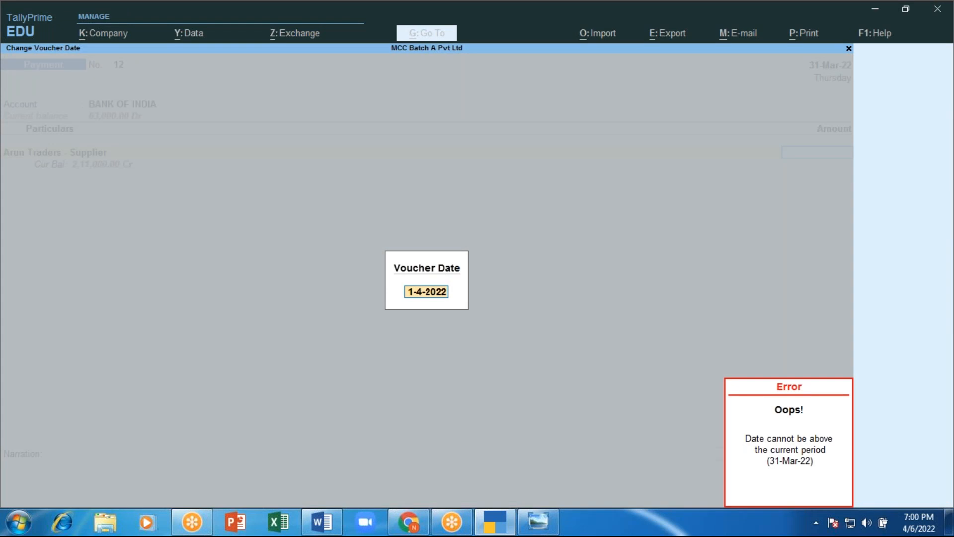
key(BackSpace)
key(Escape)
key(Escape)
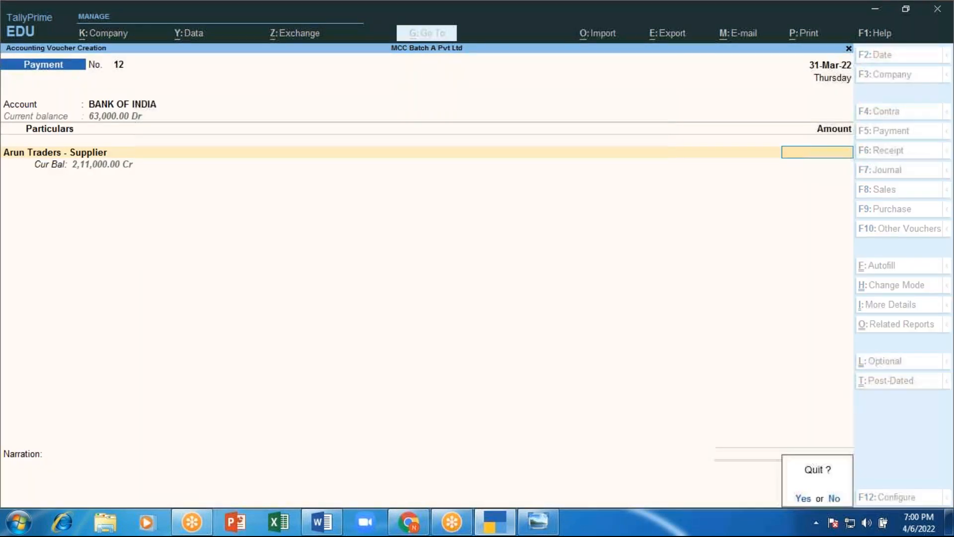
key(y)
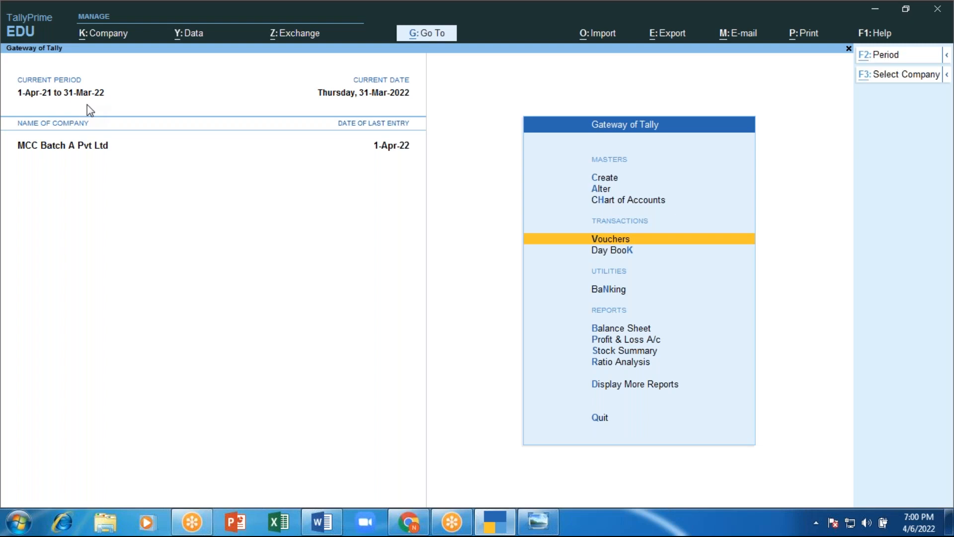
Step: Set the current period from 1.4.2022 to 31.3.2023 with Alt+F2
key(alt+F2)
text(1)
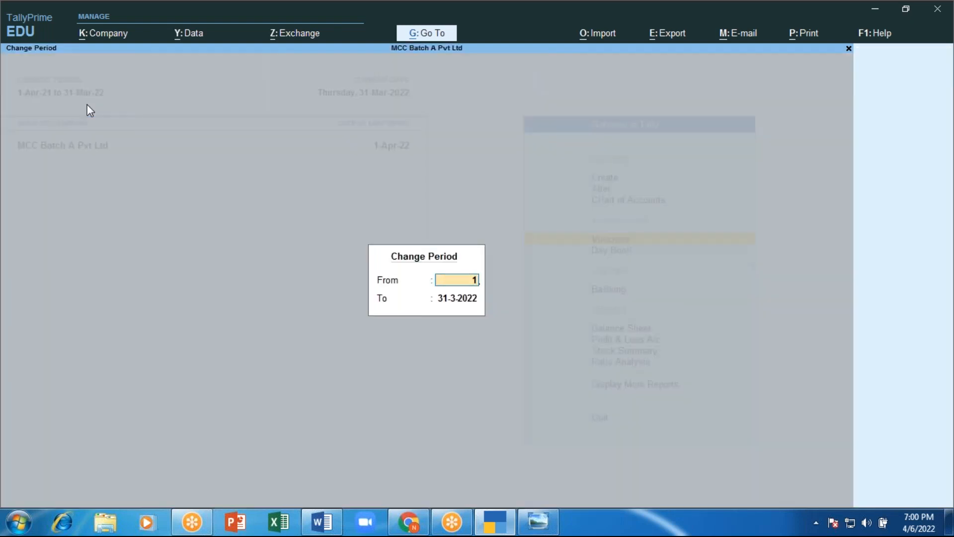
text(.4.2022)
key(Return)
text(31)
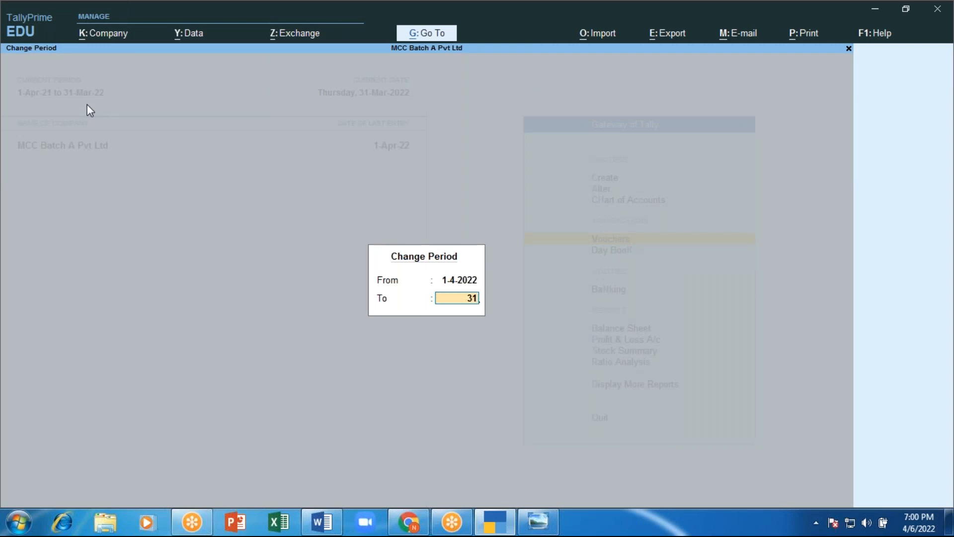
text(.3.2023)
key(Return)
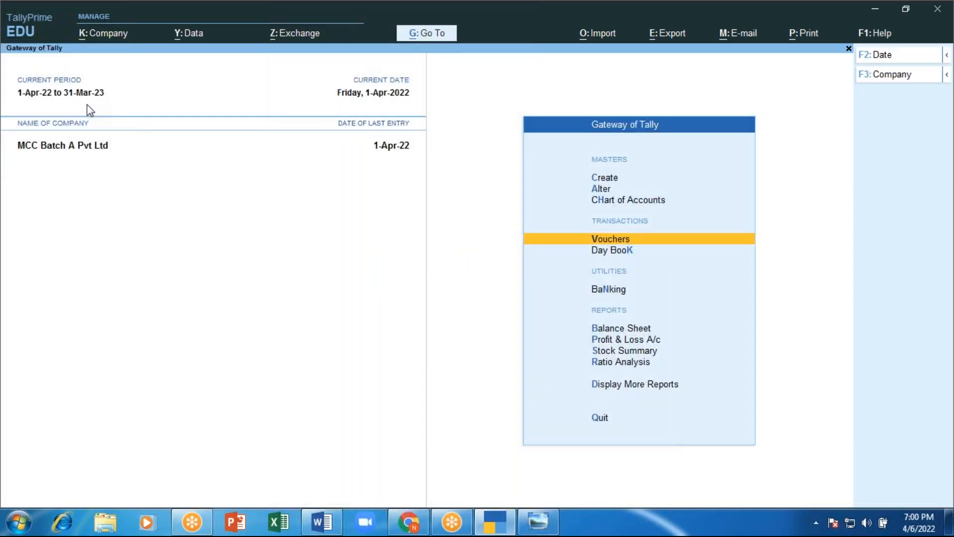
Step: Enter a 5000 payment from BANK OF INDIA to Arun Traders - Supplier
key(Return)
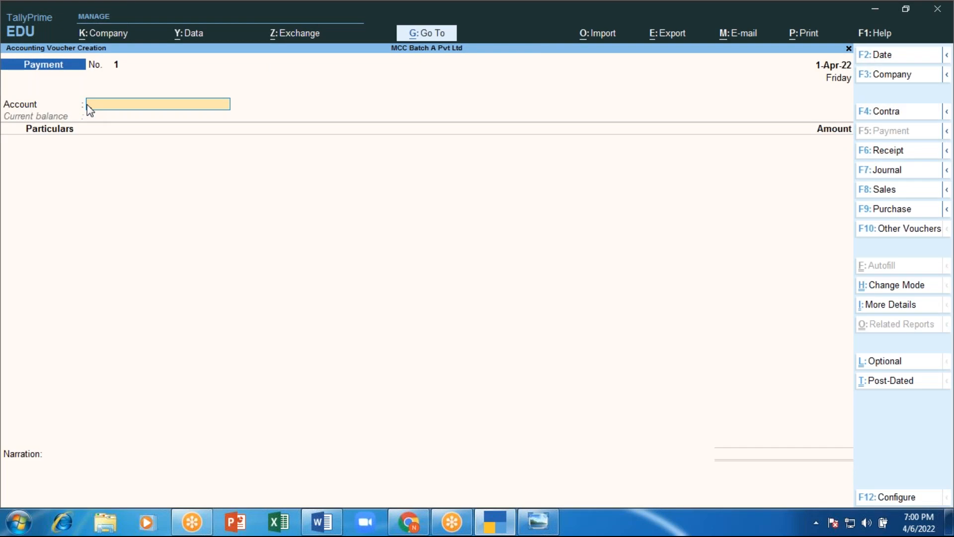
text(Ba)
key(Return)
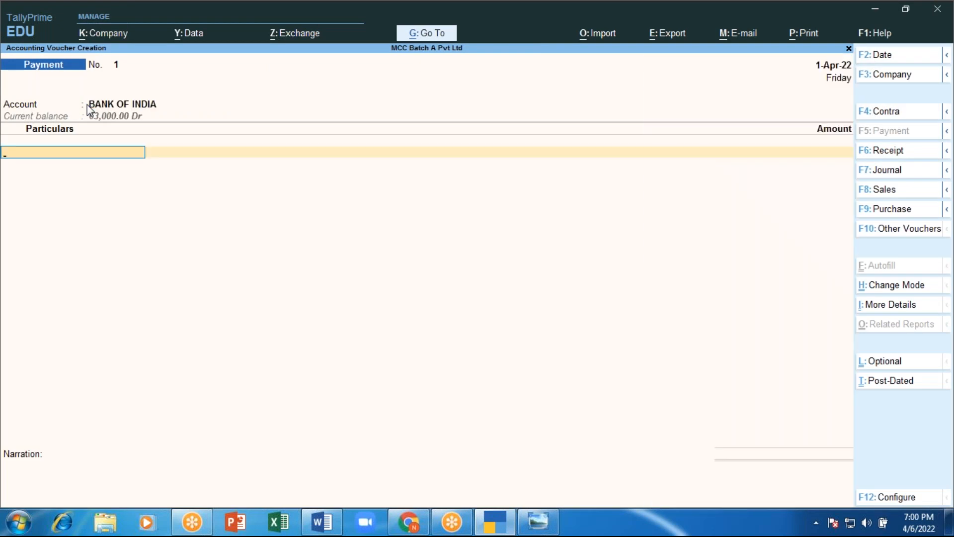
text(Ar)
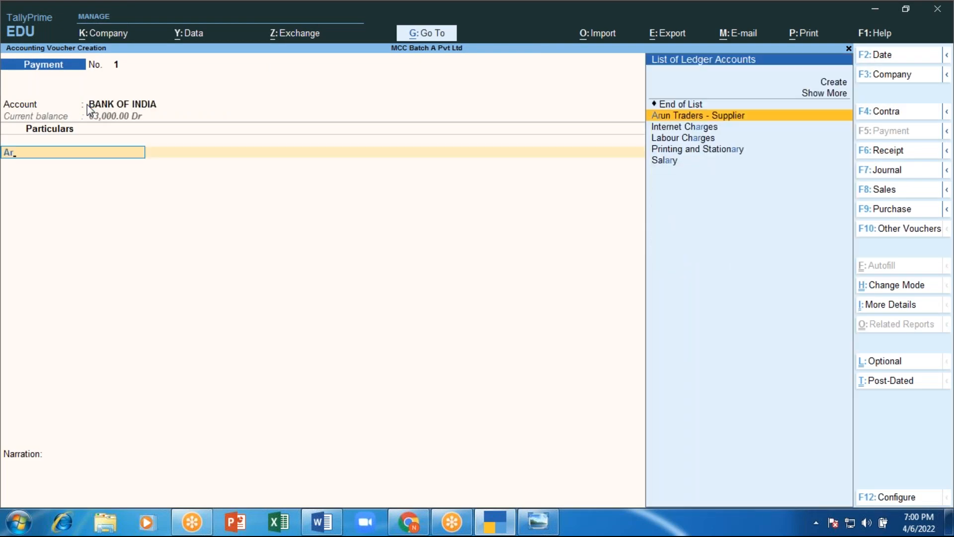
key(Return)
text(5000)
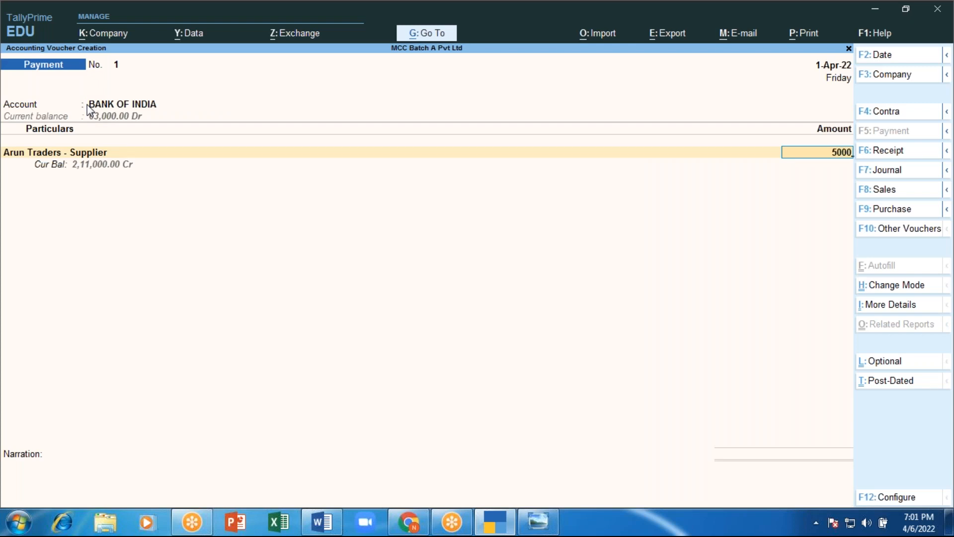
key(Return)
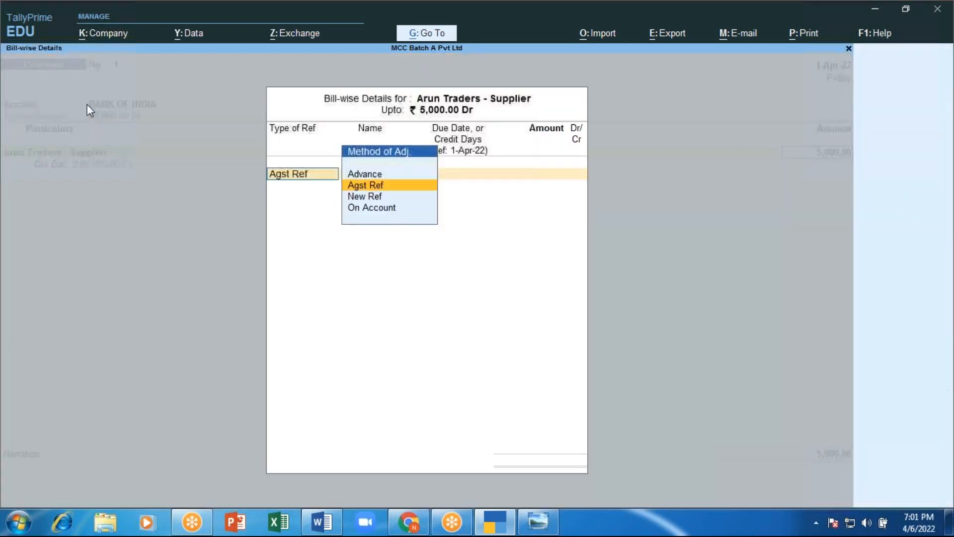
Step: Settle it Agst Ref Adv- AT900 and allocate it as cheque 100101 for 5,000.00
key(Return)
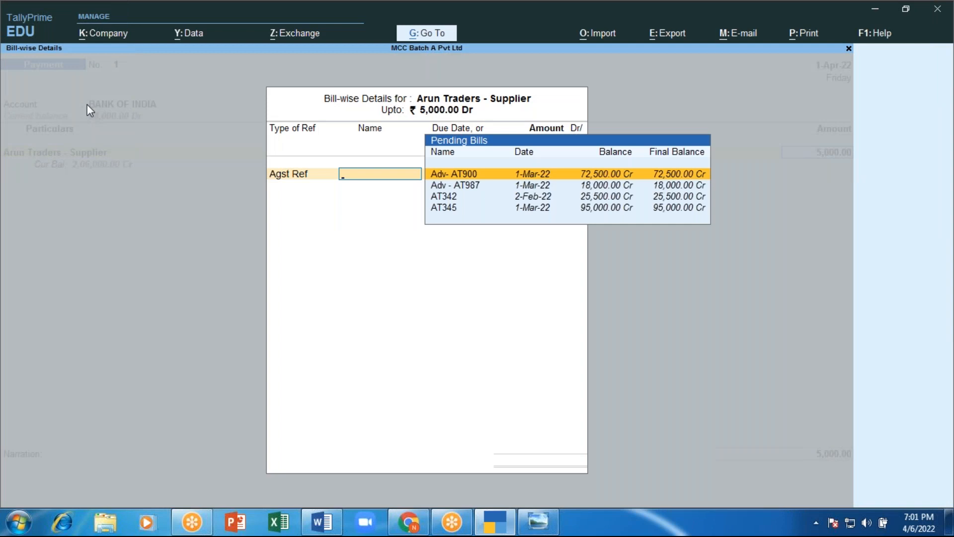
key(Return)
key(Return)
key(Return)
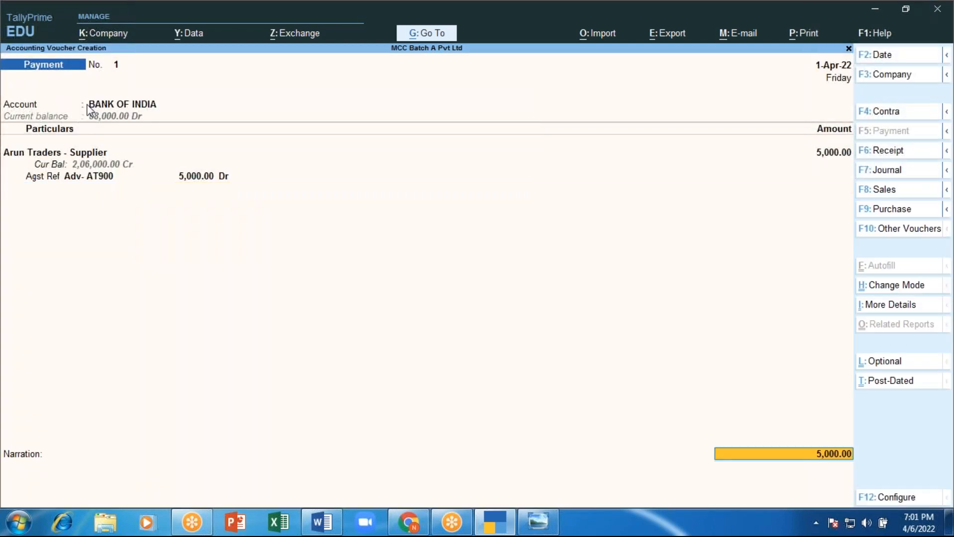
key(Return)
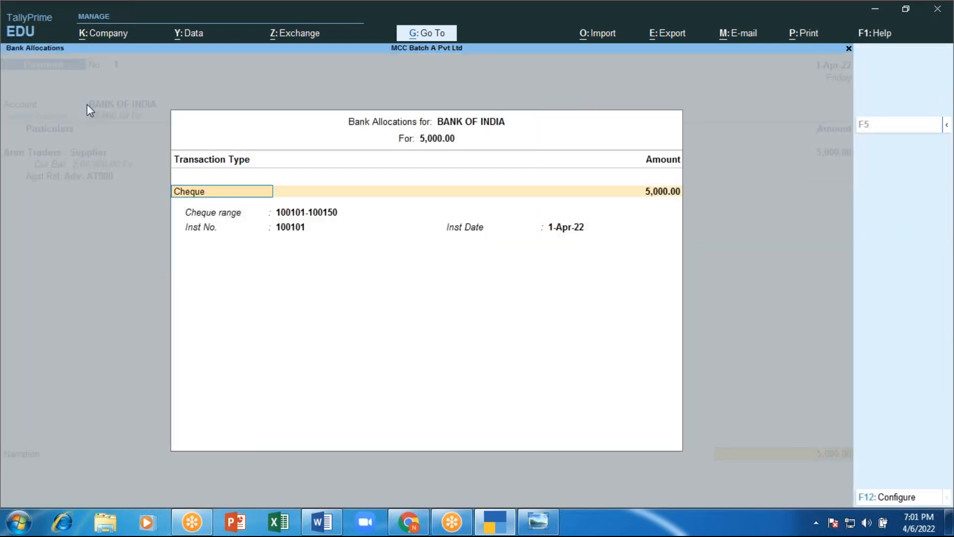
key(Return)
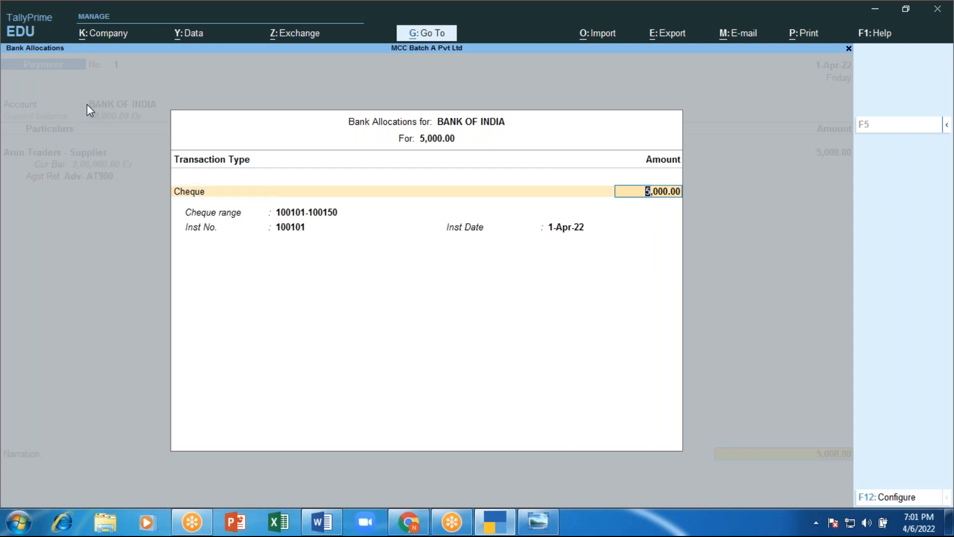
key(Return)
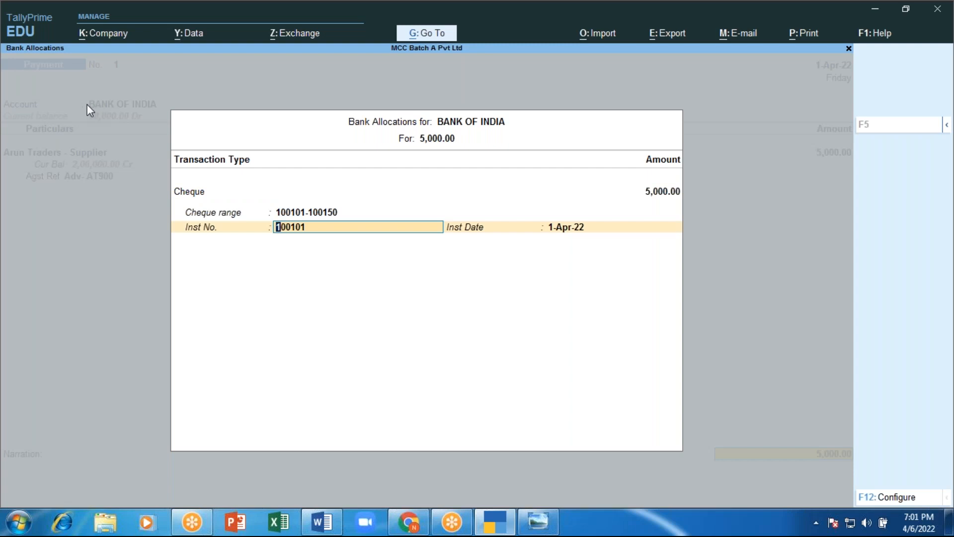
key(Return)
key(Return)
Step: Save payment voucher 1, preview its 5,000 cheque zoomed in, then close the cheque printing
key(Return)
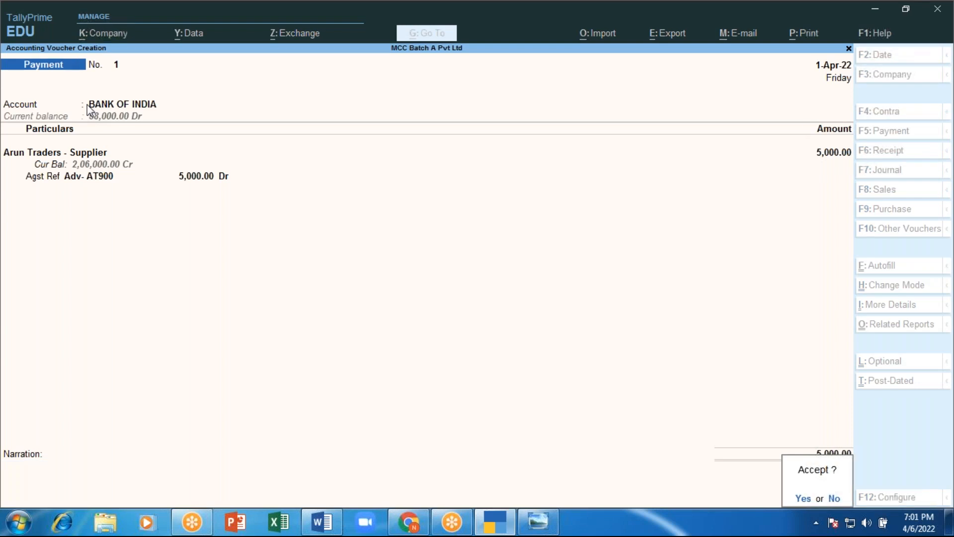
key(Return)
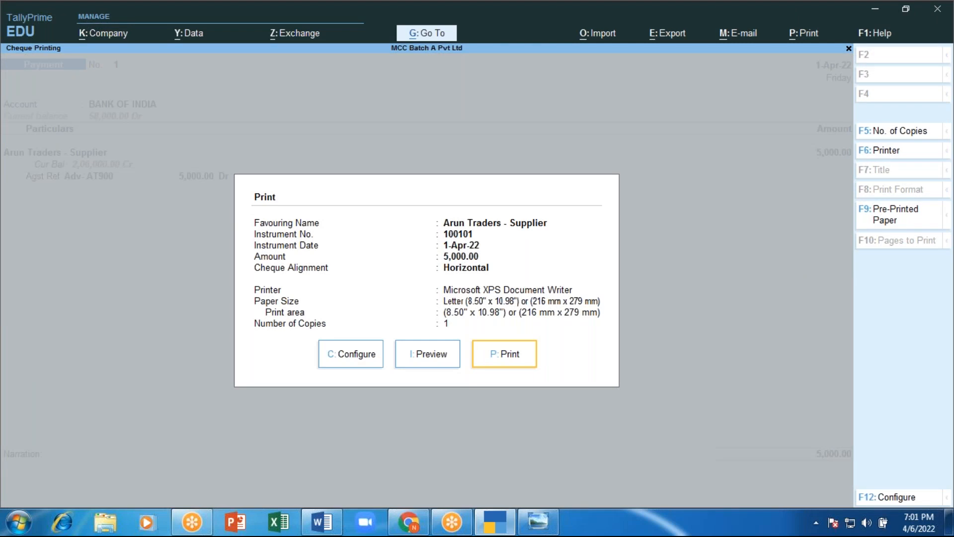
key(Left)
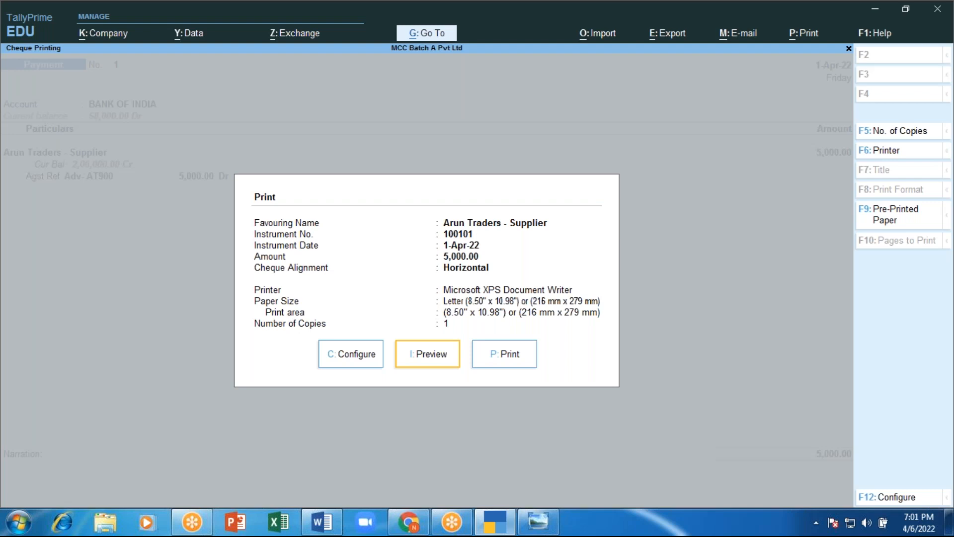
key(Return)
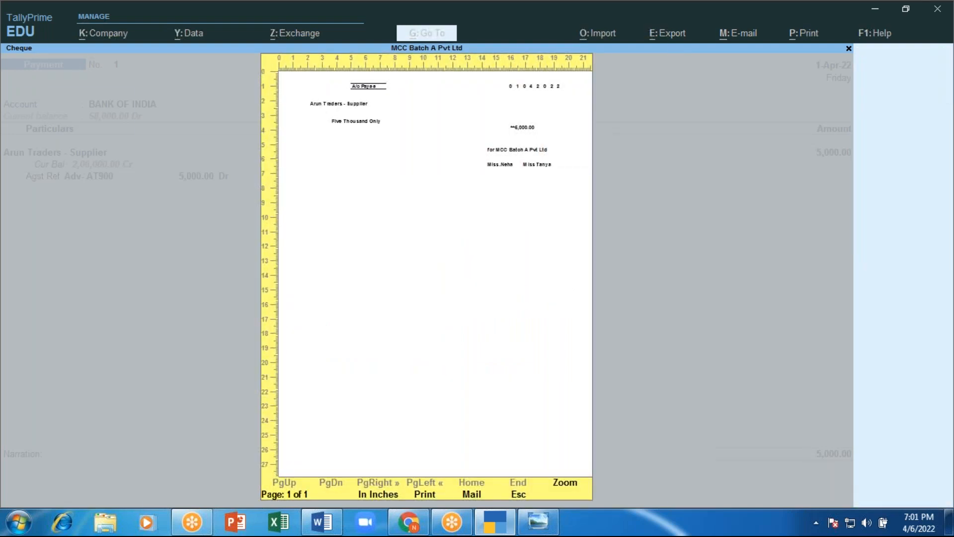
key(alt+z)
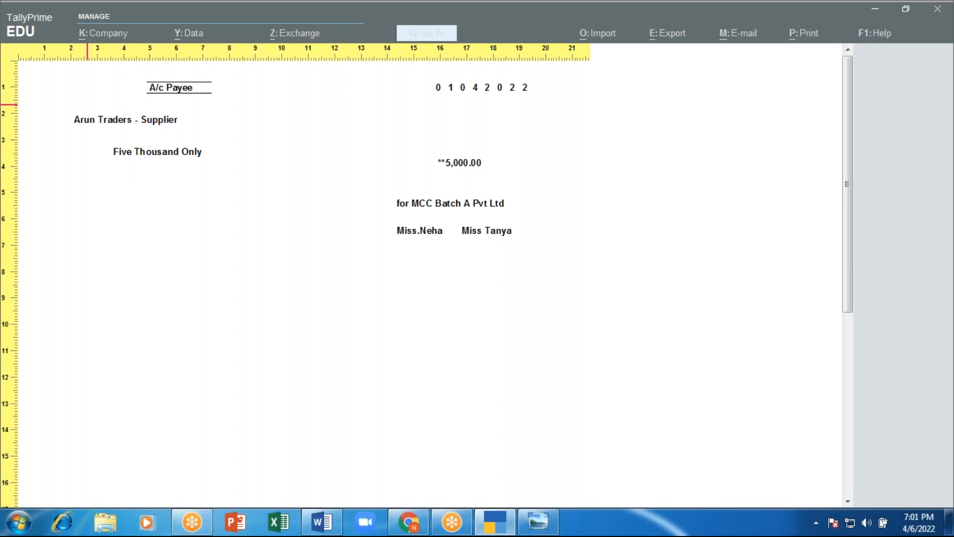
key(Escape)
key(Escape)
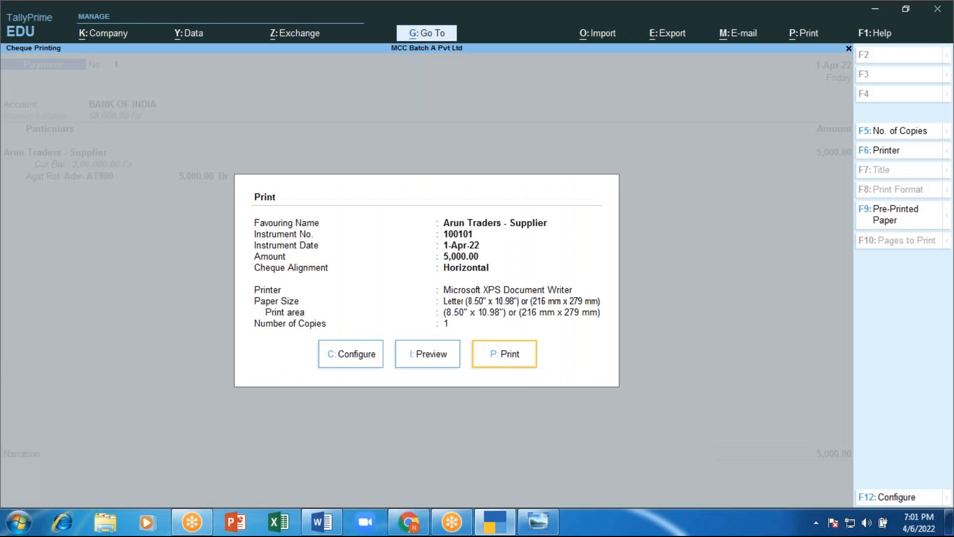
key(Escape)
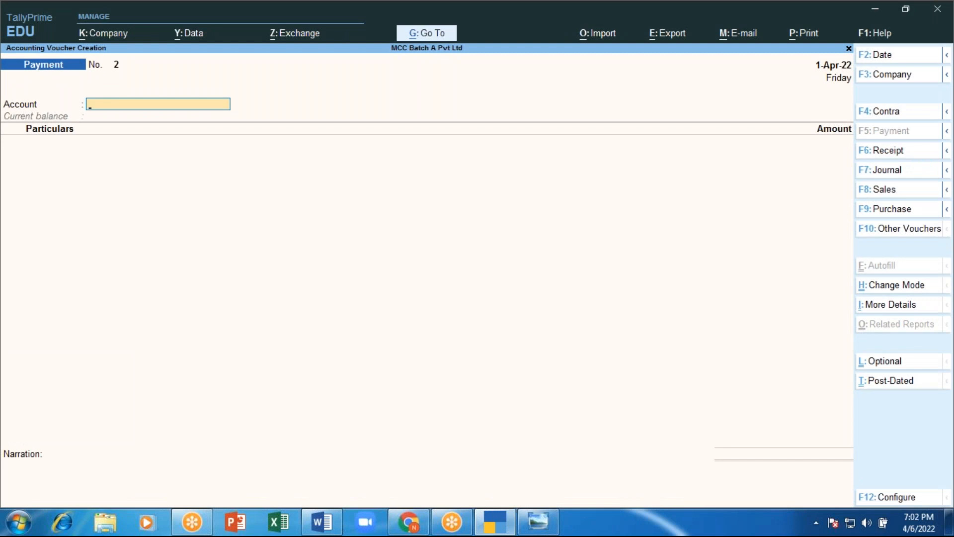
Step: Enter a 15,000 payment from BANK OF INDIA to Arun Traders - Supplier against Adv-AT900
text(b)
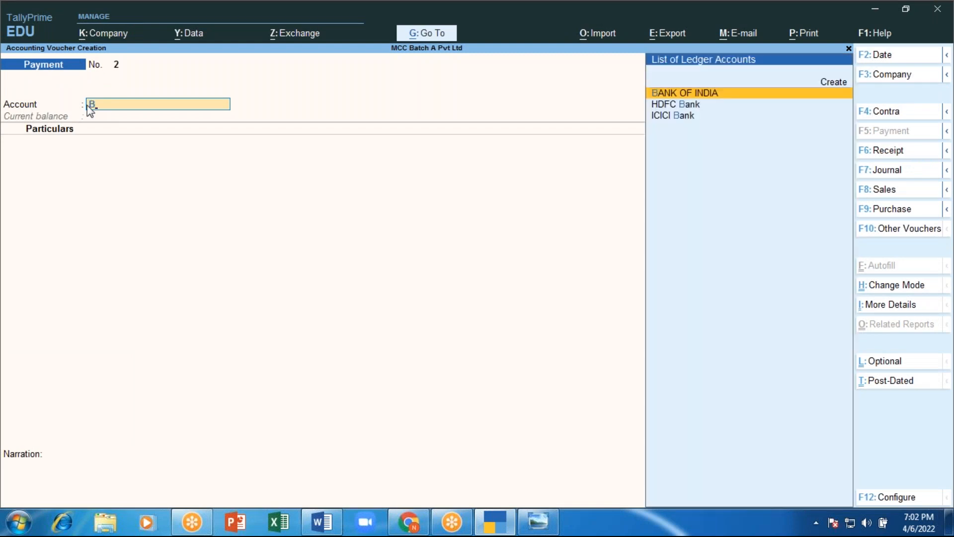
key(Return)
text(Ar)
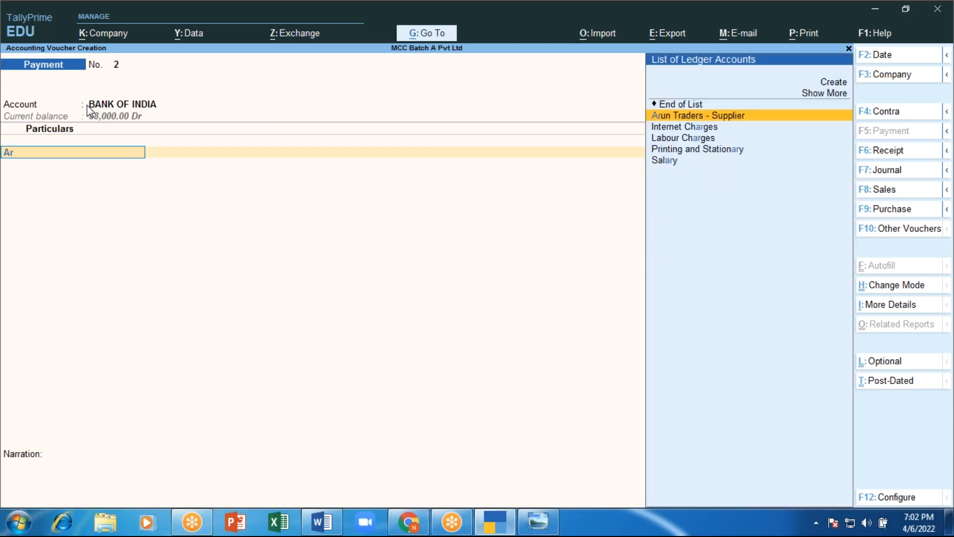
key(Return)
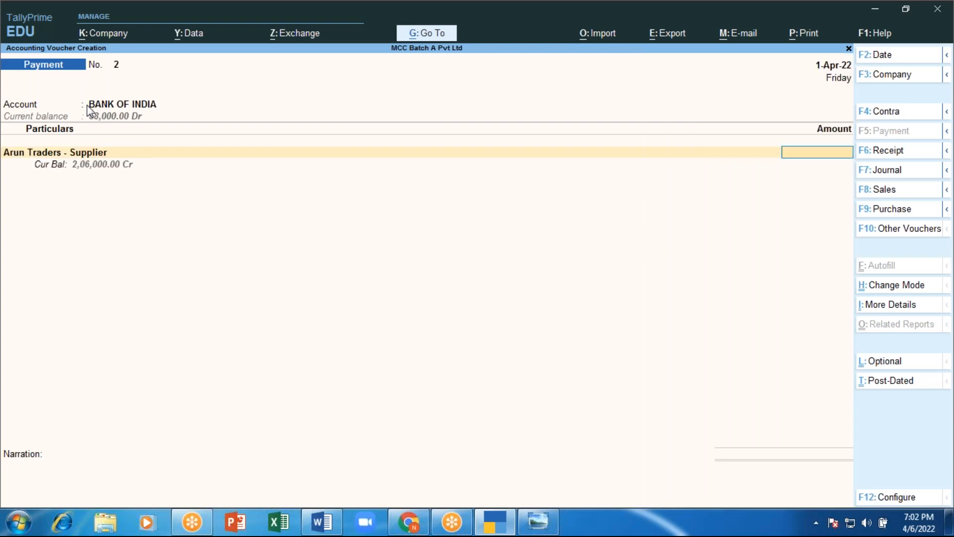
text(15,000)
key(Return)
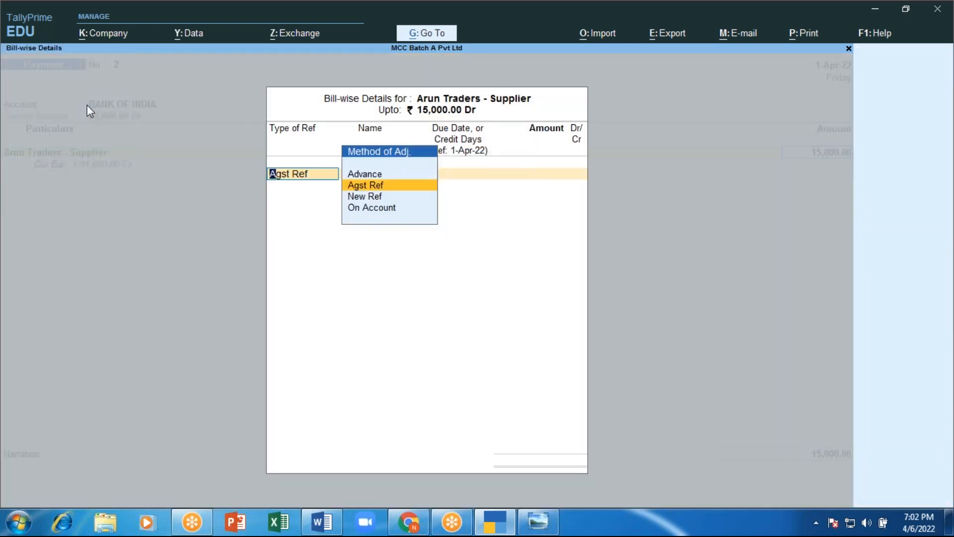
key(Return)
key(Return)
key(Return)
key(Return)
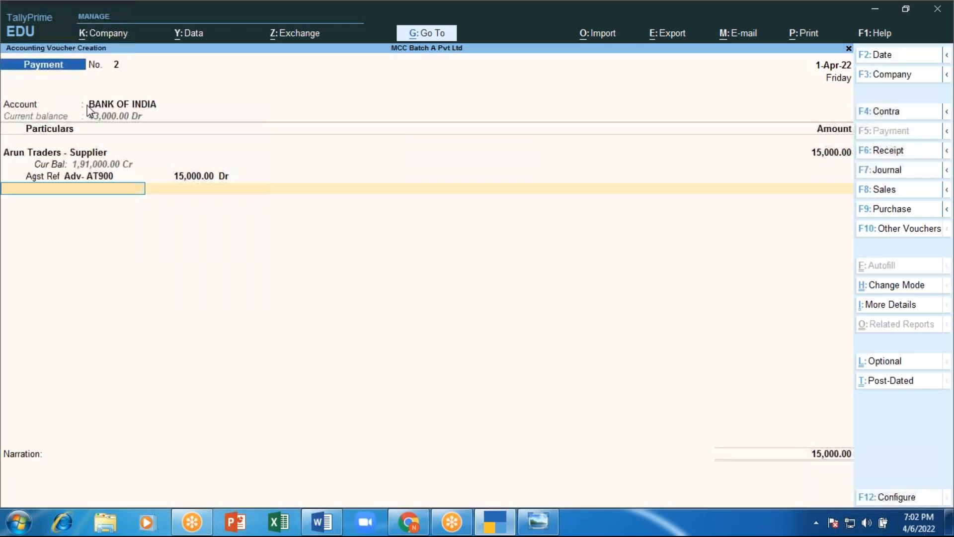
key(Return)
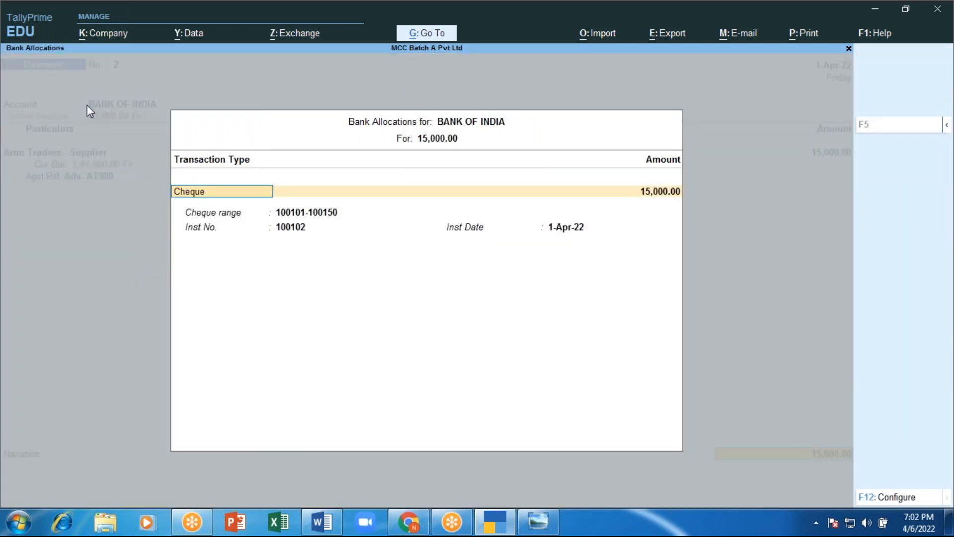
key(Return)
key(Return)
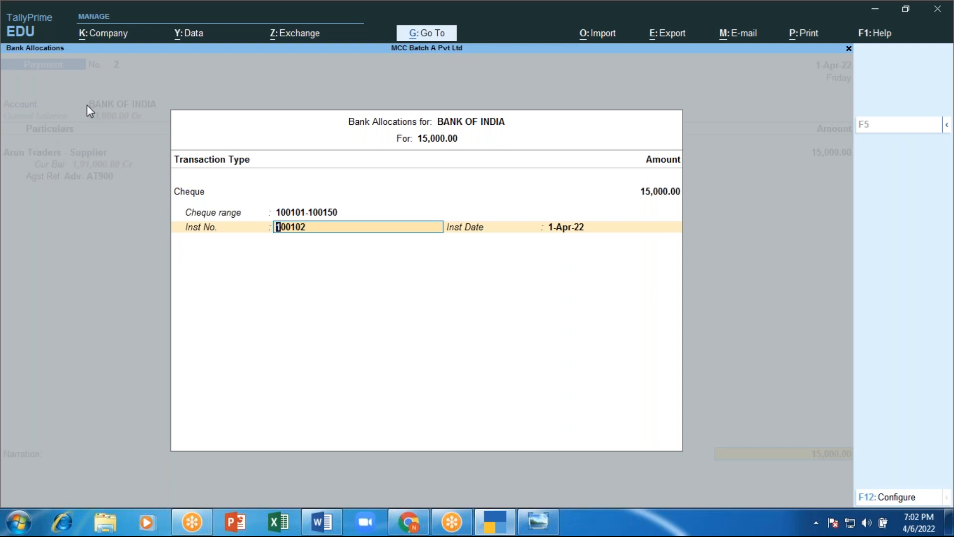
key(BackSpace)
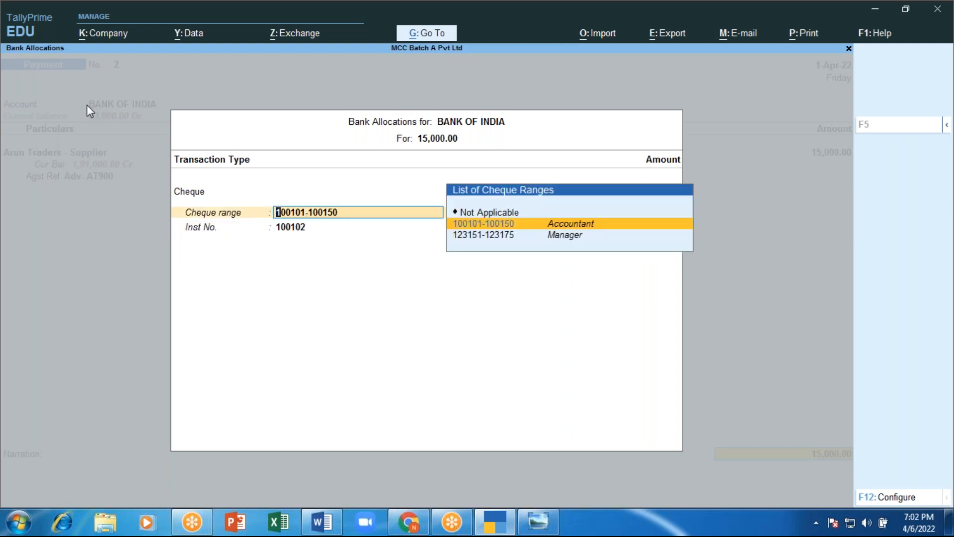
key(Down)
key(Up)
key(Down)
key(Up)
key(Down)
key(Up)
key(Down)
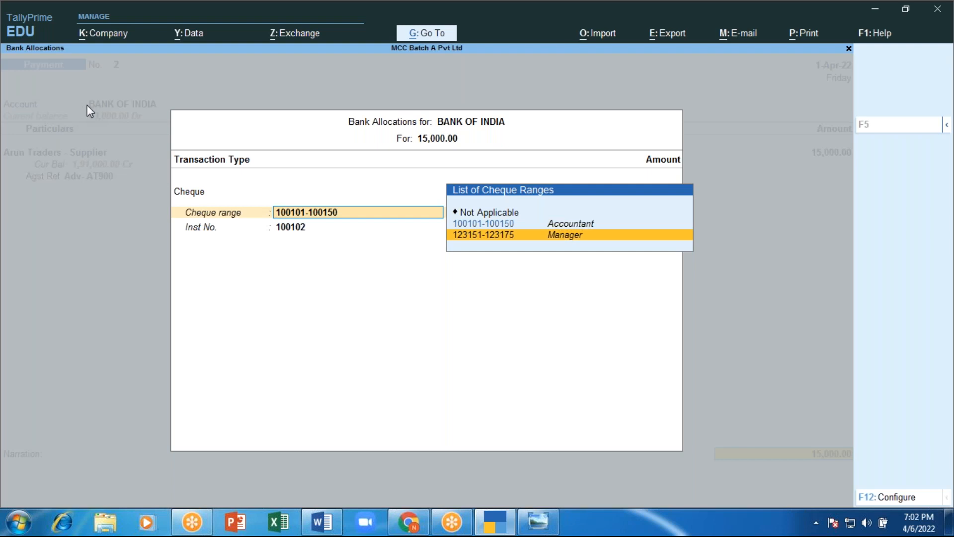
key(Up)
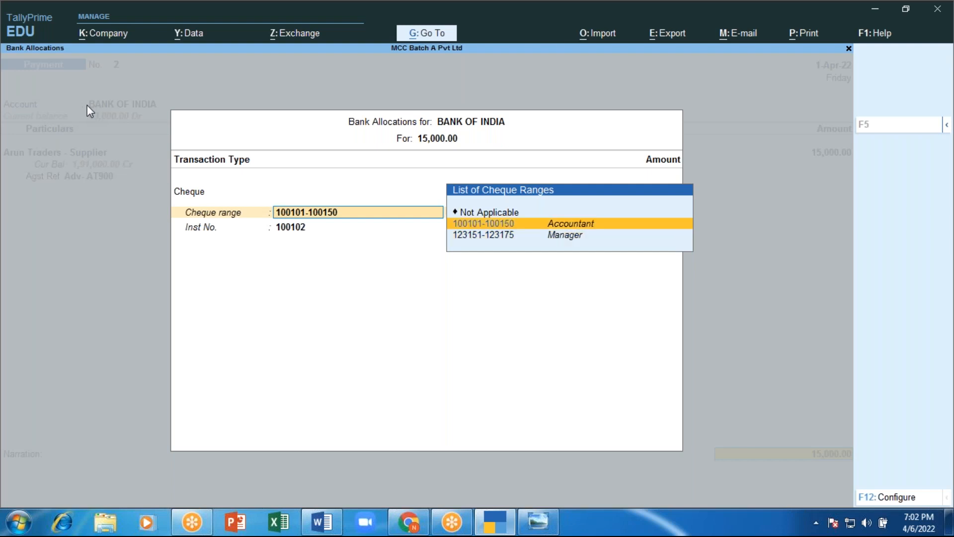
key(Return)
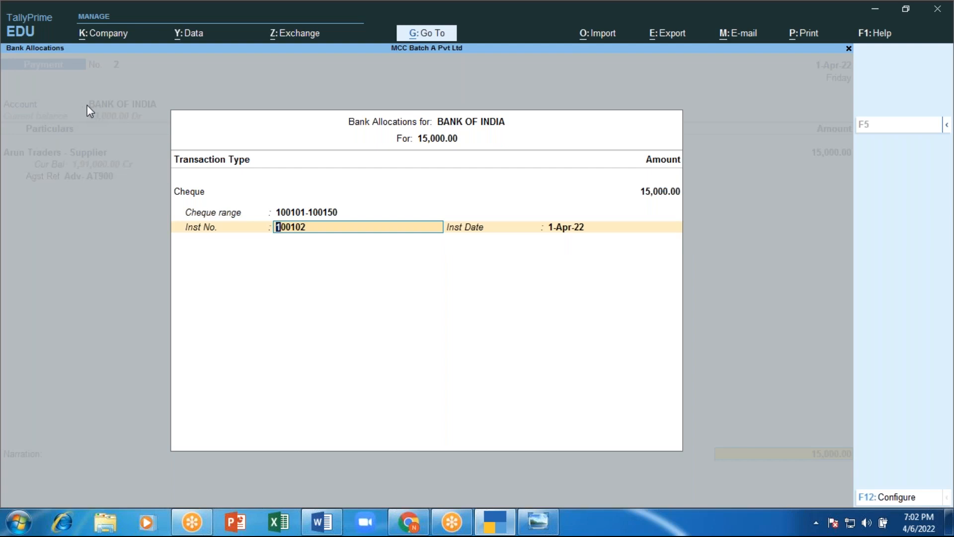
text(100104)
key(Return)
key(Return)
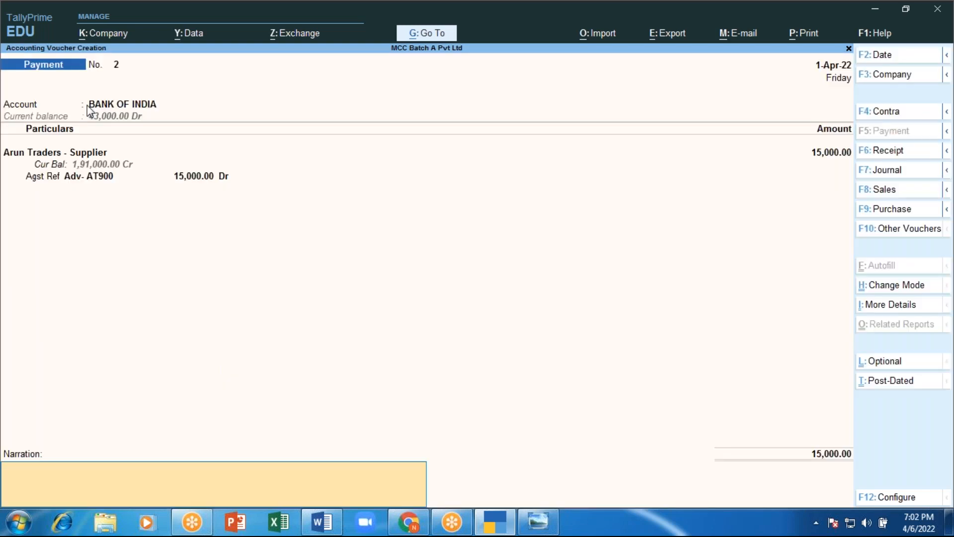
key(Return)
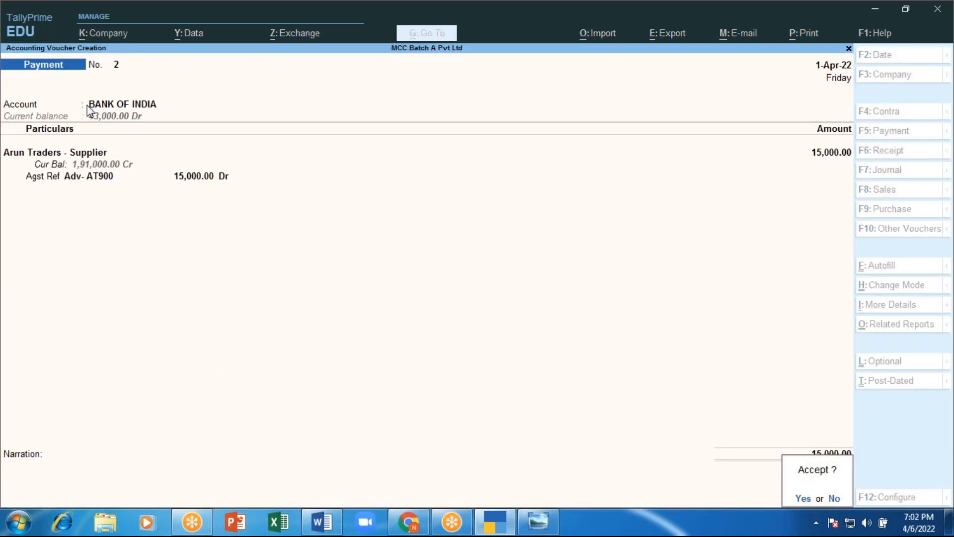
Step: Save payment voucher 2, preview its cheque zoomed in and out, and skip printing
key(Return)
key(i)
key(Return)
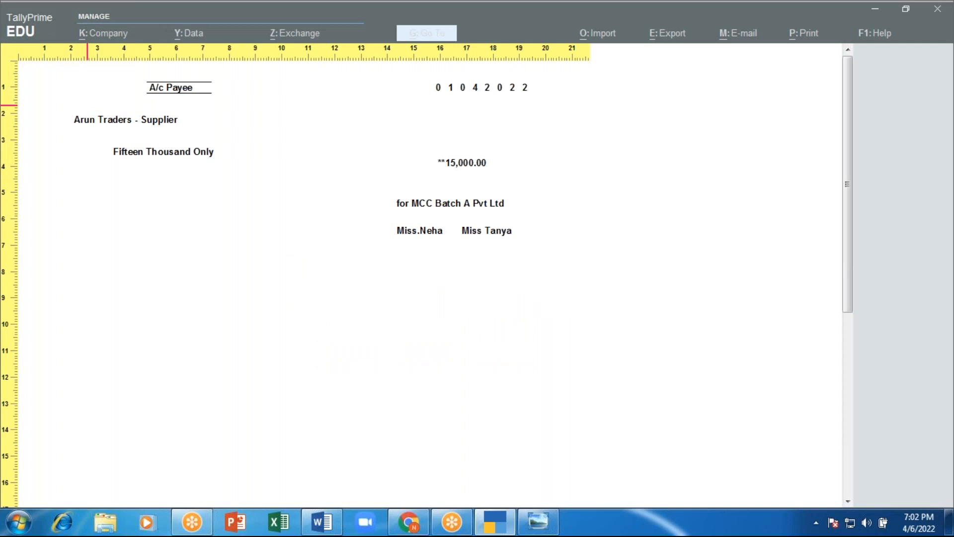
key(Return)
key(Escape)
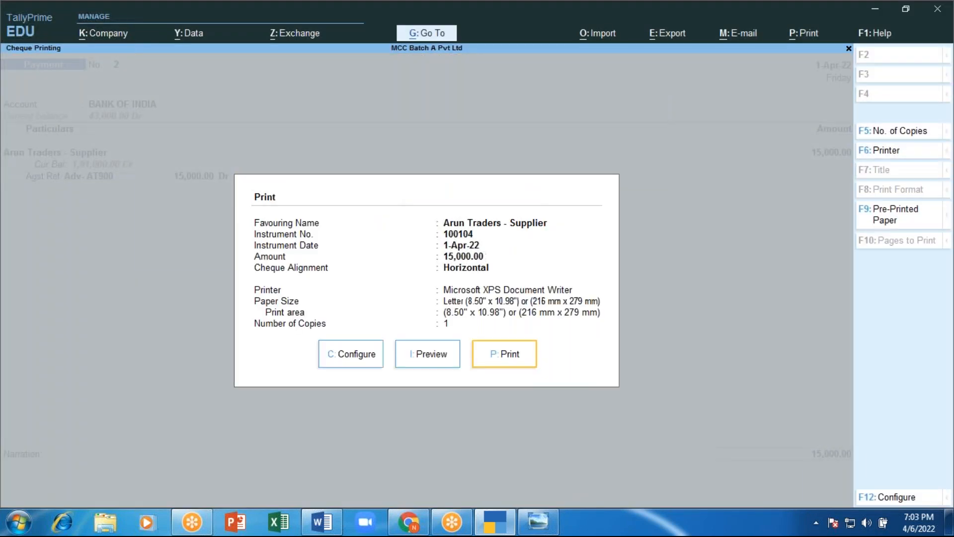
key(Escape)
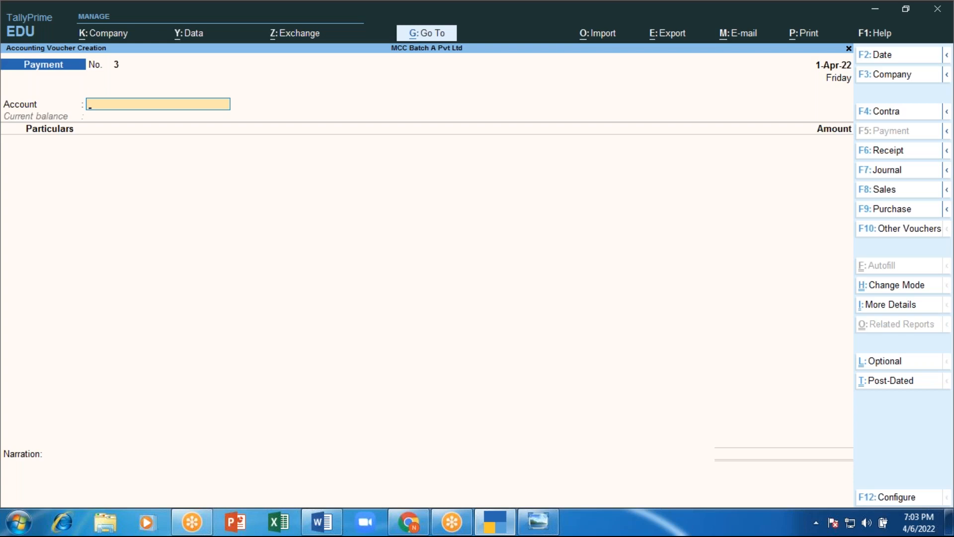
Step: Select BANK OF INDIA as the paying account and Arun Traders - Supplier as the party
text(Bank)
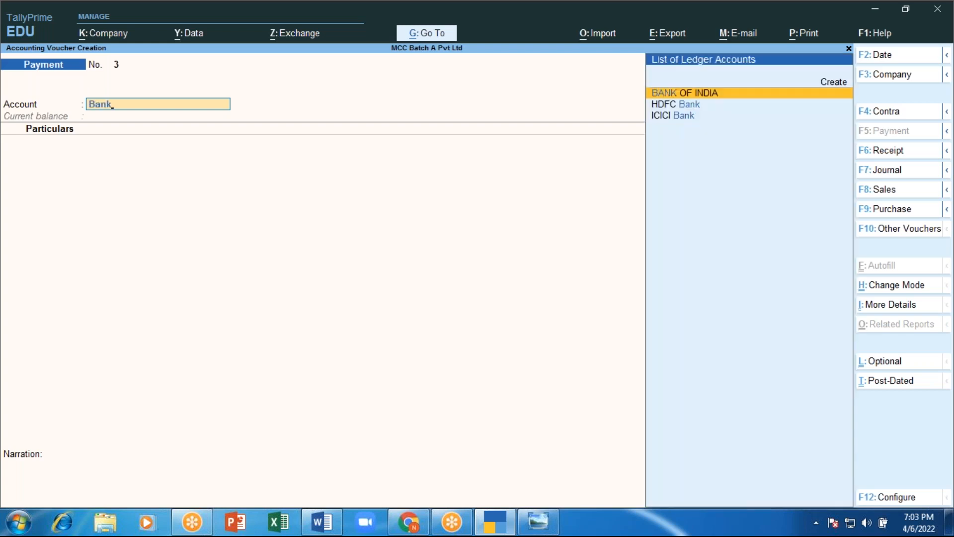
key(Down)
key(Up)
key(Return)
text(Ar)
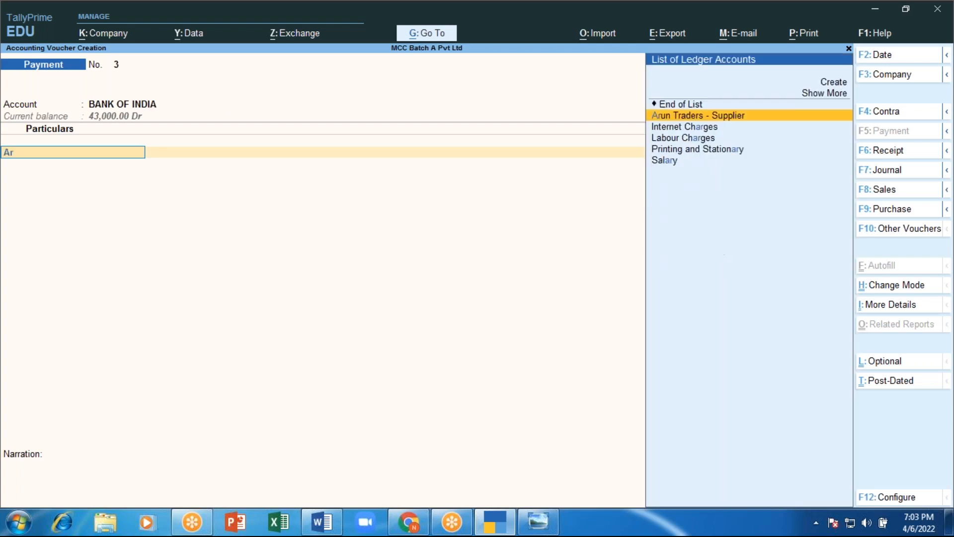
key(Return)
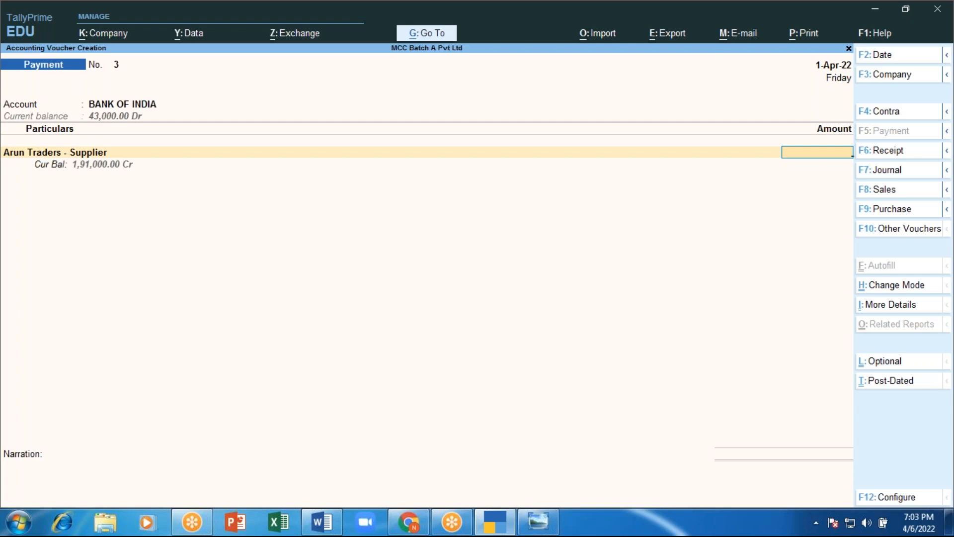
Step: Enter 2000 settled against bill Adv-AT900, paid by cheque number 100105
text(2000)
key(Return)
key(Return)
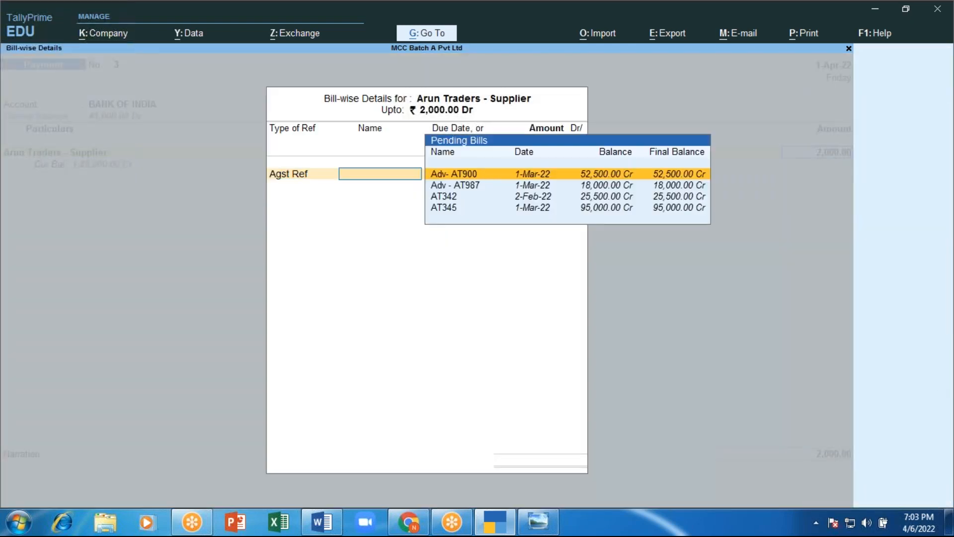
key(Return)
key(Return)
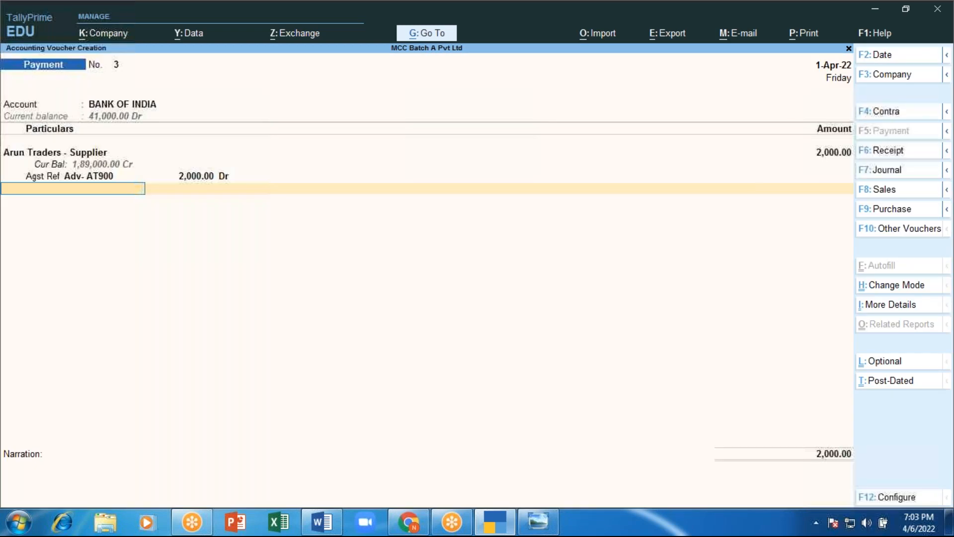
key(Return)
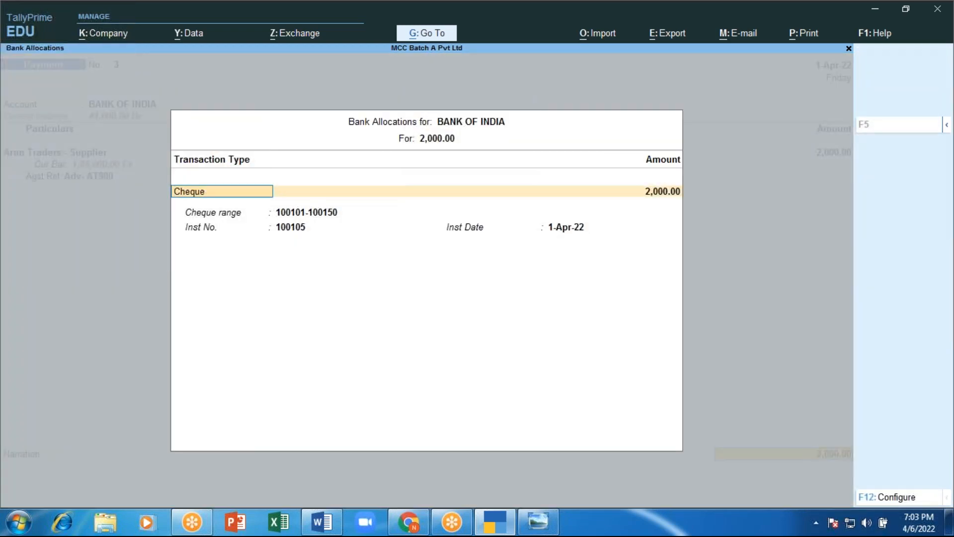
key(Return)
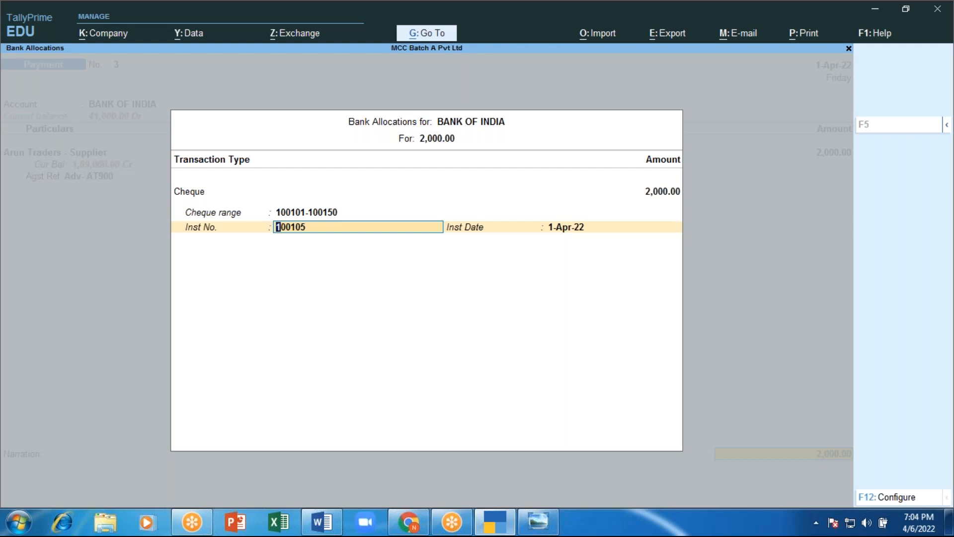
key(Return)
key(Return)
key(Return)
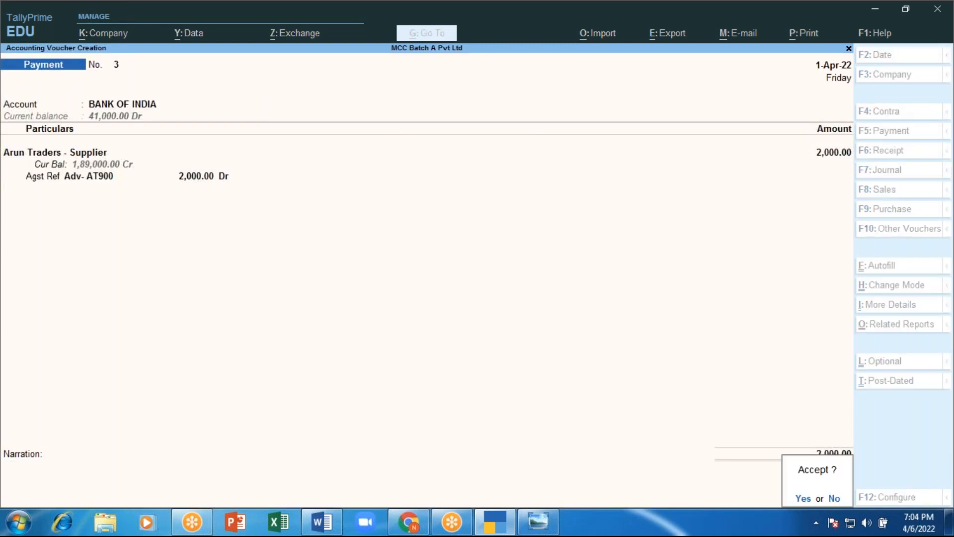
key(Return)
Step: Preview the 2,000.00 cheque to Arun Traders - Supplier, enlarged, then close the zoomed view
key(Left)
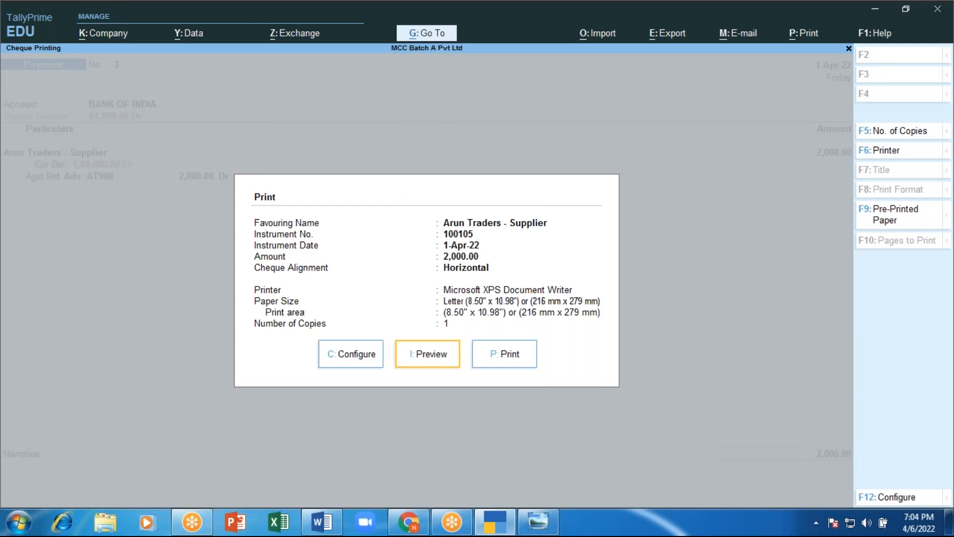
key(Return)
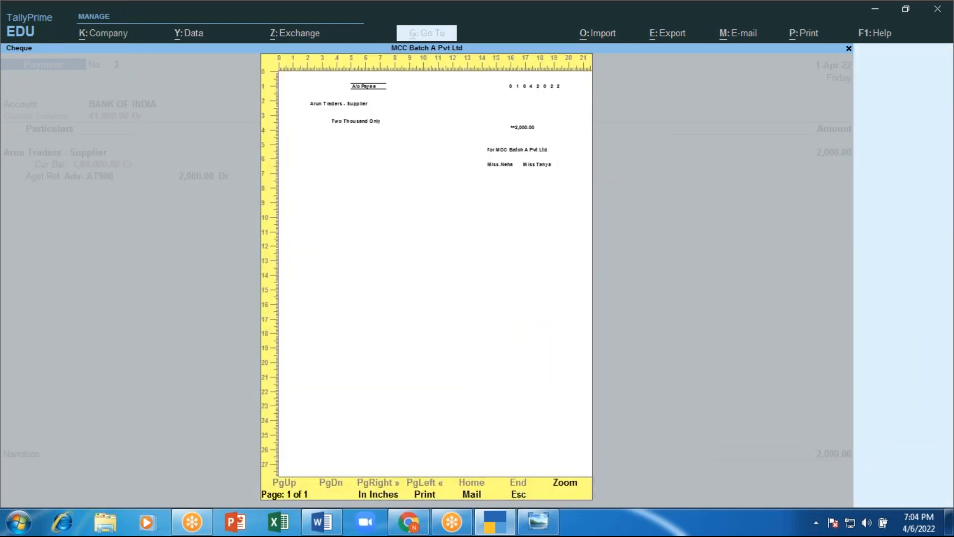
key(alt+z)
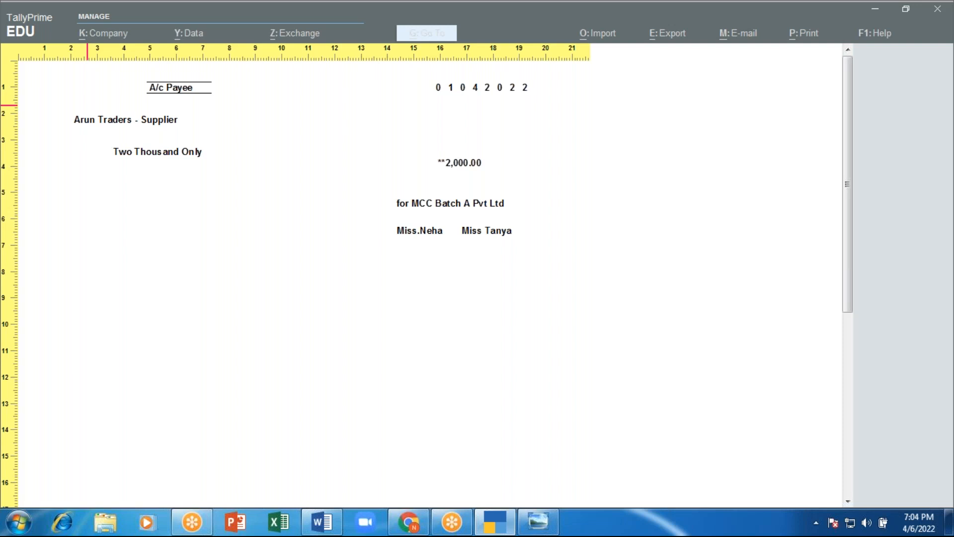
key(Escape)
key(Escape)
key(Escape)
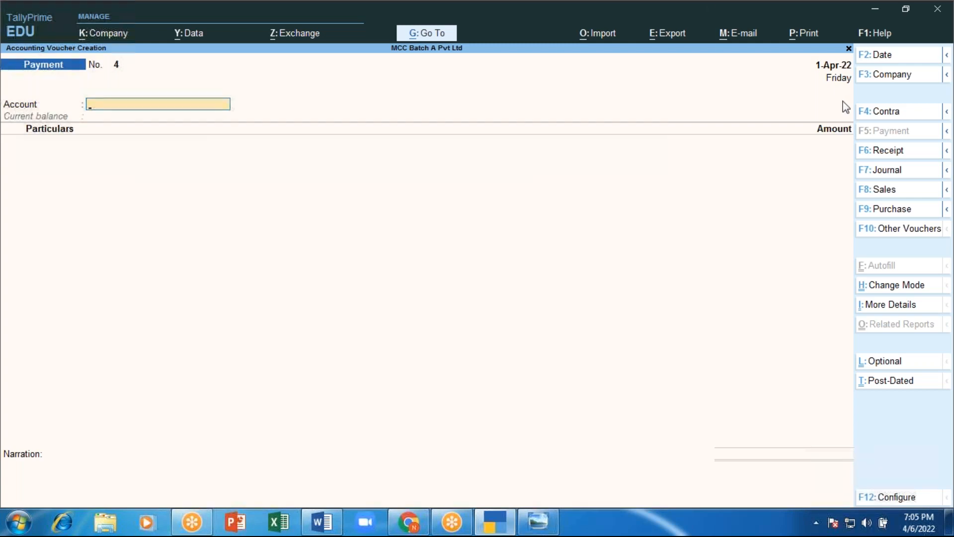
Step: Start a Contra voucher with Cash as account and BANK OF INDIA for 5000
click(898, 113)
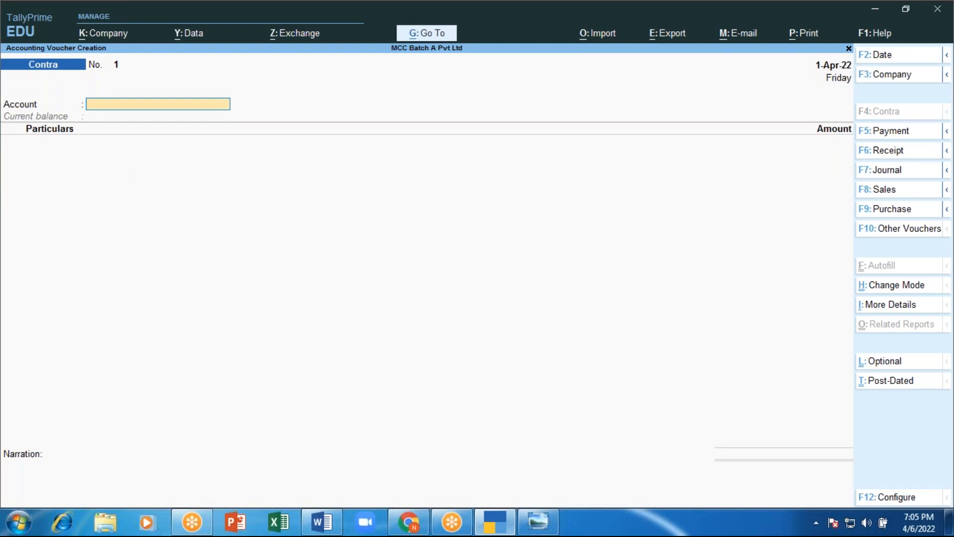
text(Cas)
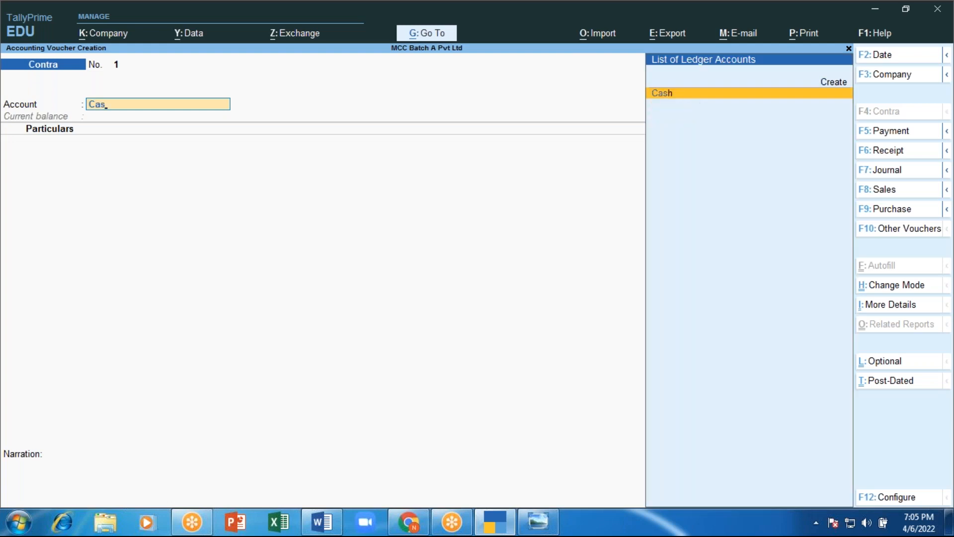
key(Return)
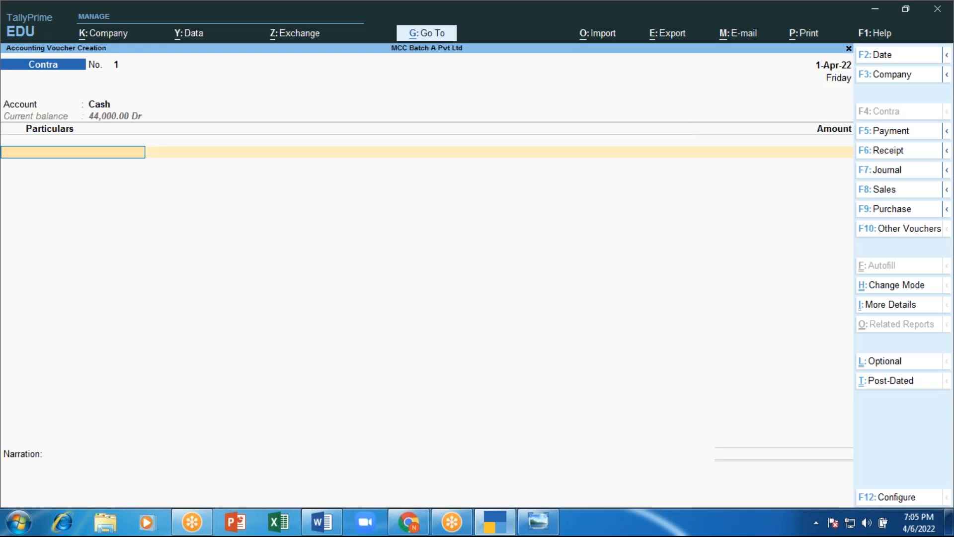
text(Ba)
key(Return)
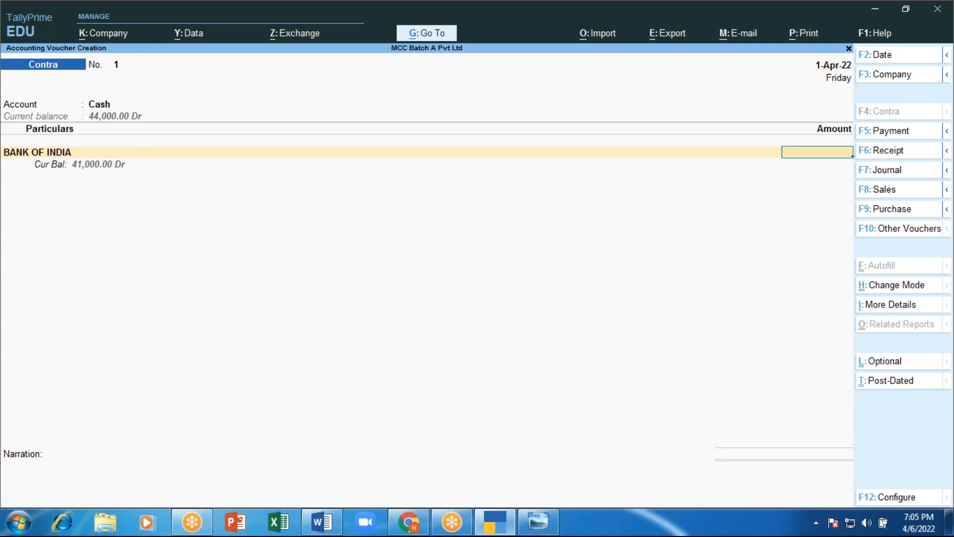
text(5000)
key(Return)
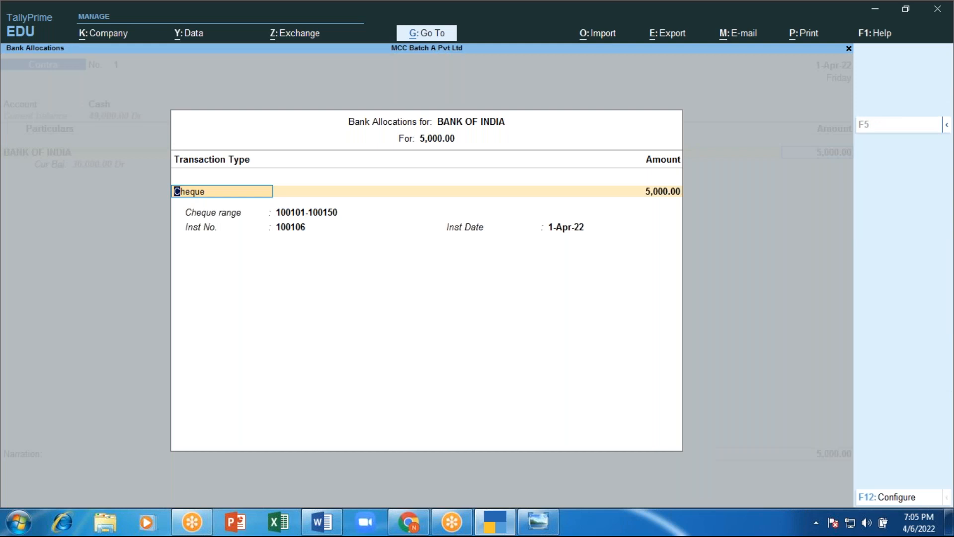
Step: Accept cheque 100106 dated 1-Apr-22 as the transaction and save the contra voucher
key(Return)
key(Return)
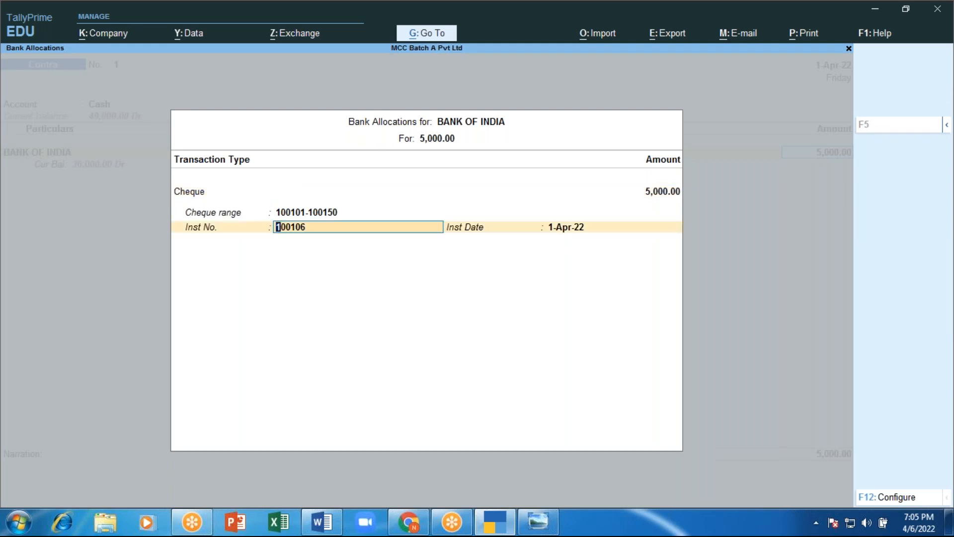
key(Return)
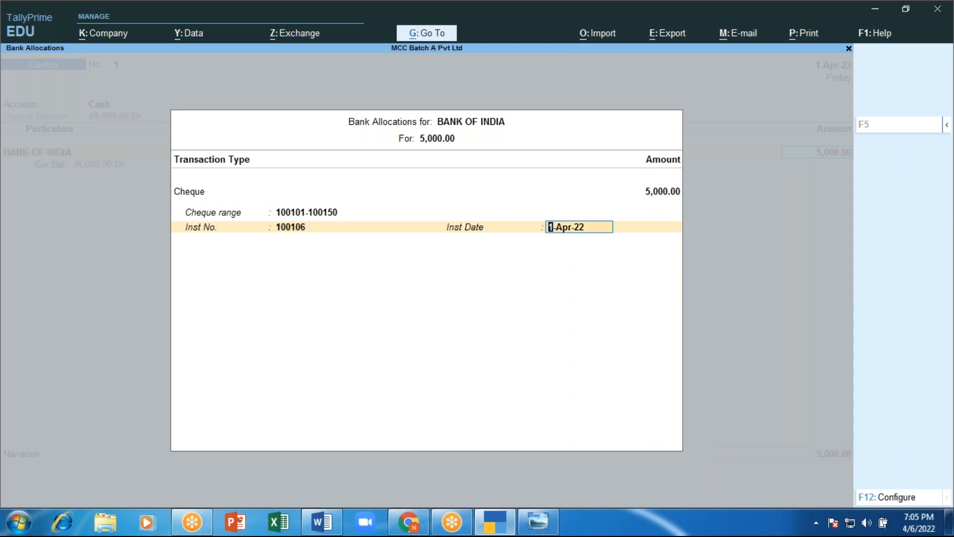
key(Return)
key(Return)
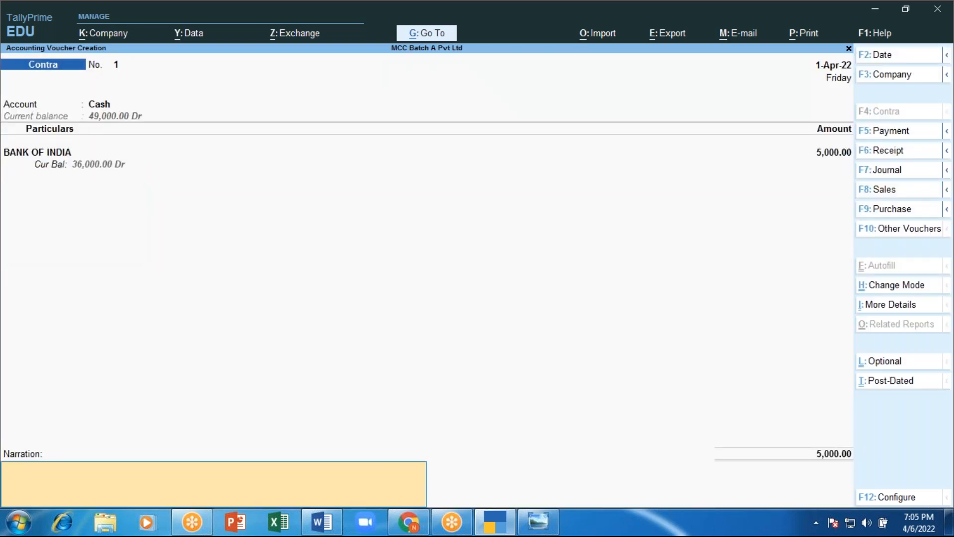
key(Return)
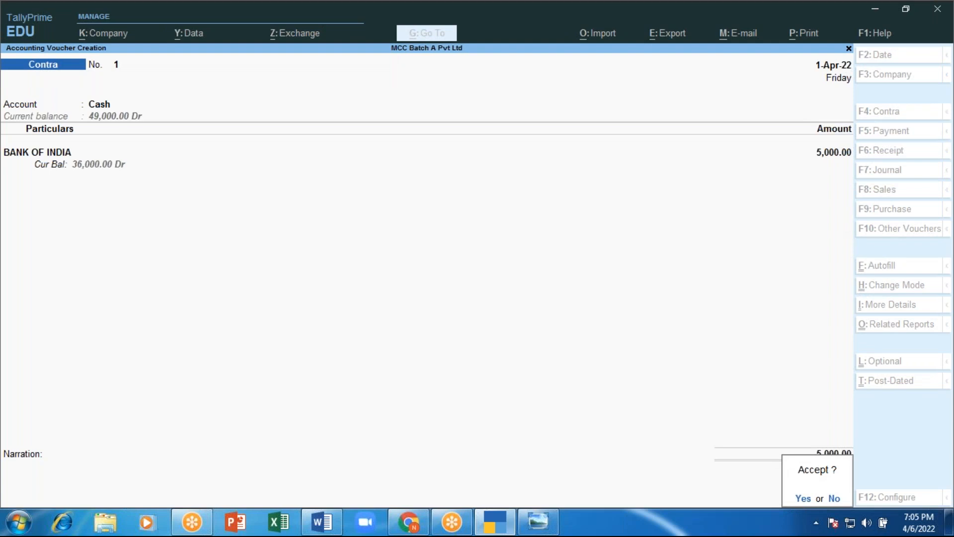
key(Return)
Step: Preview the 5,000.00 Self cheque enlarged, close the preview and print it
key(Left)
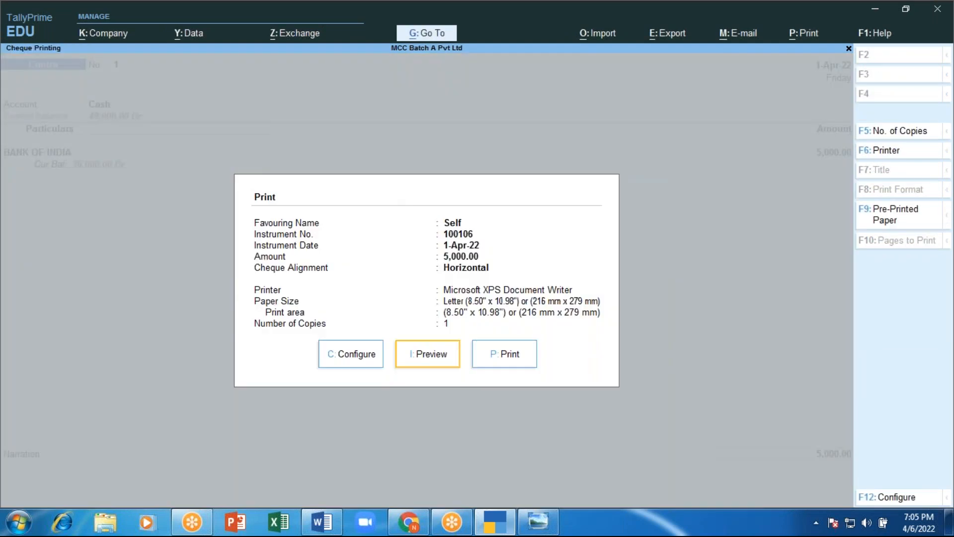
key(alt)
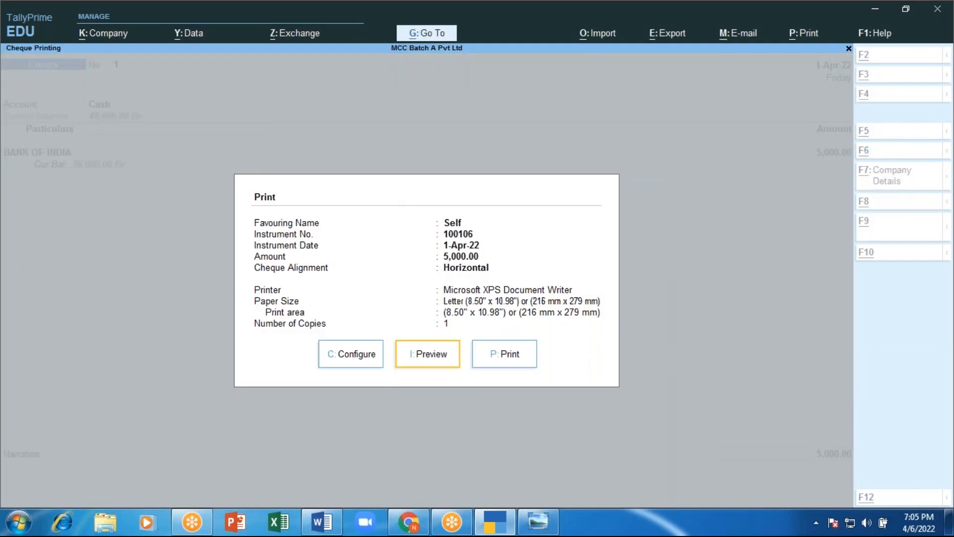
key(alt+z)
key(Escape)
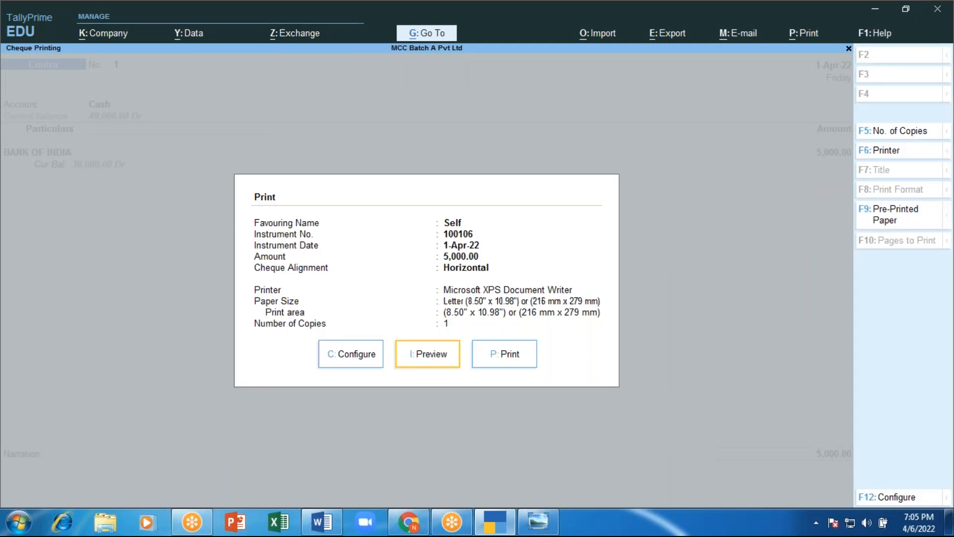
key(i)
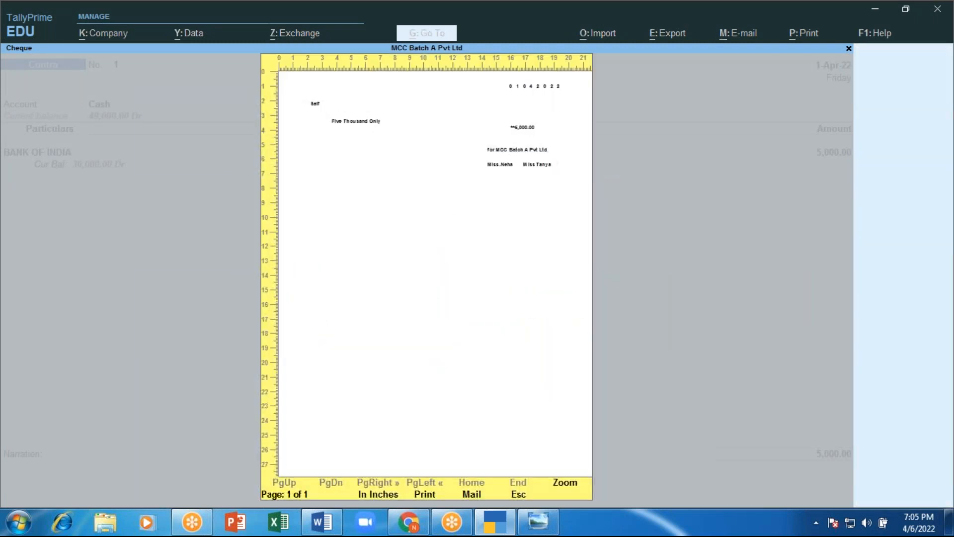
key(alt+z)
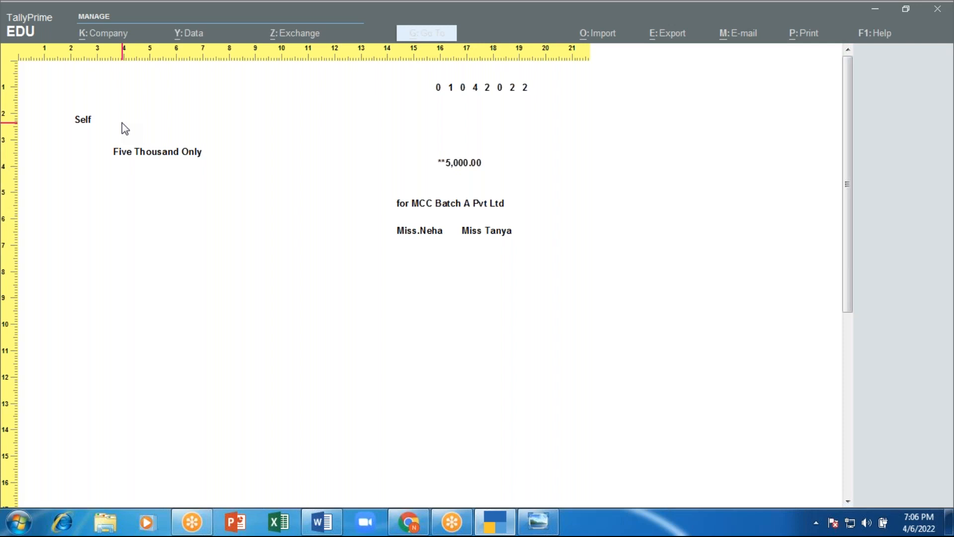
key(Escape)
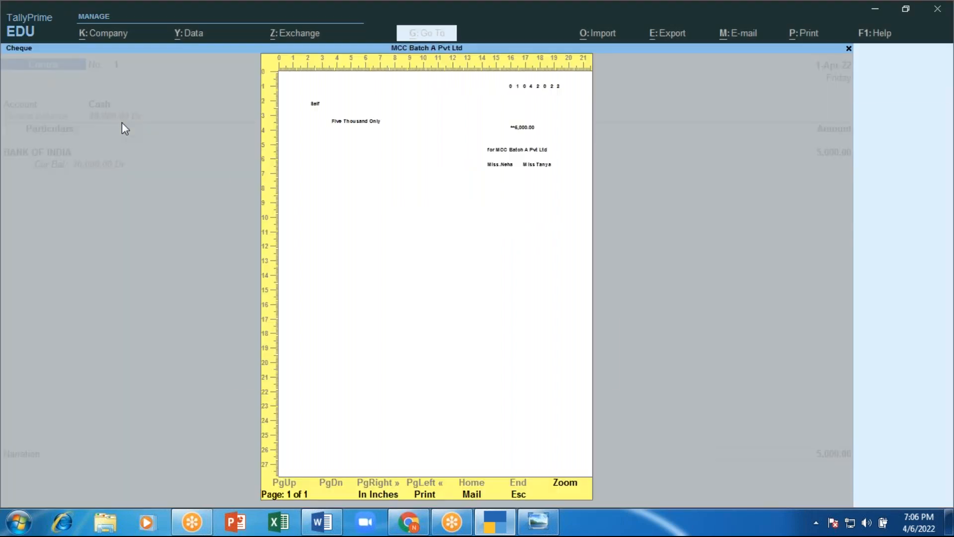
key(Escape)
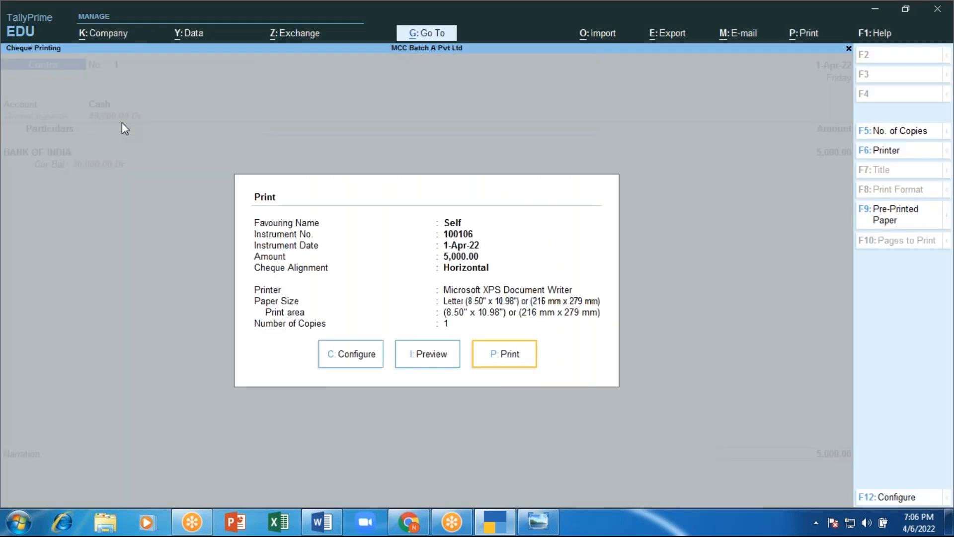
key(Escape)
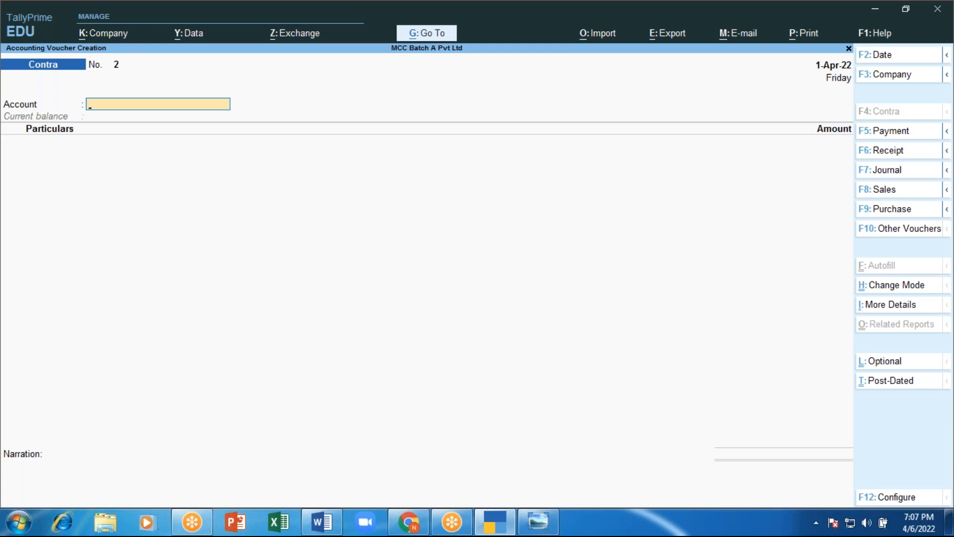
Step: Quit the empty Contra voucher and confirm with Y to reach Gateway of Tally
key(Escape)
key(y)
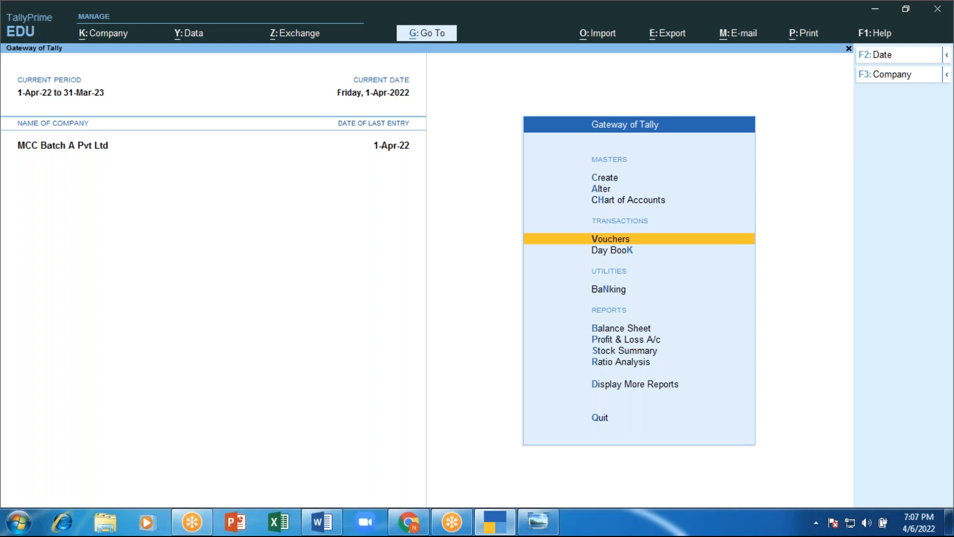
Step: Open Banking > Cheque Printing and select HDFC Bank
key(Down)
key(Down)
key(Down)
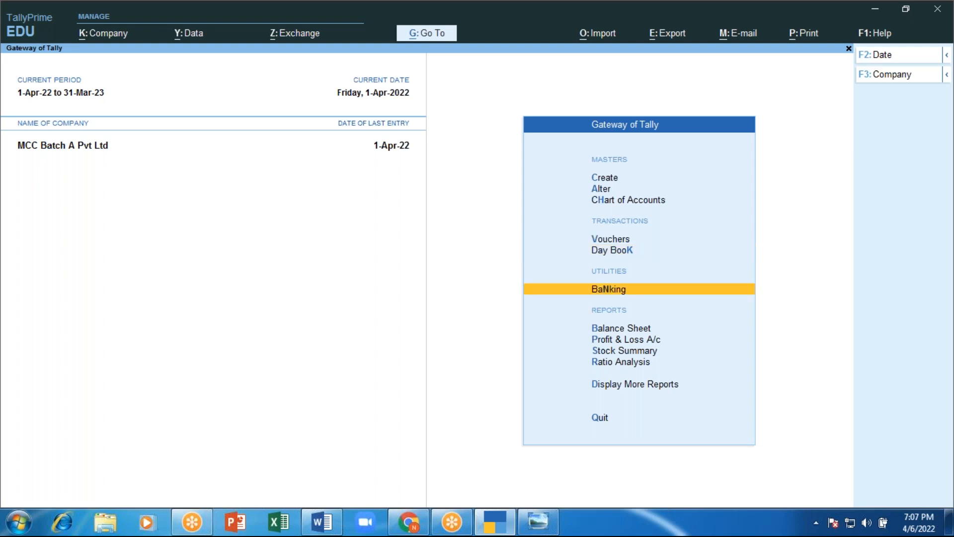
key(Up)
key(Return)
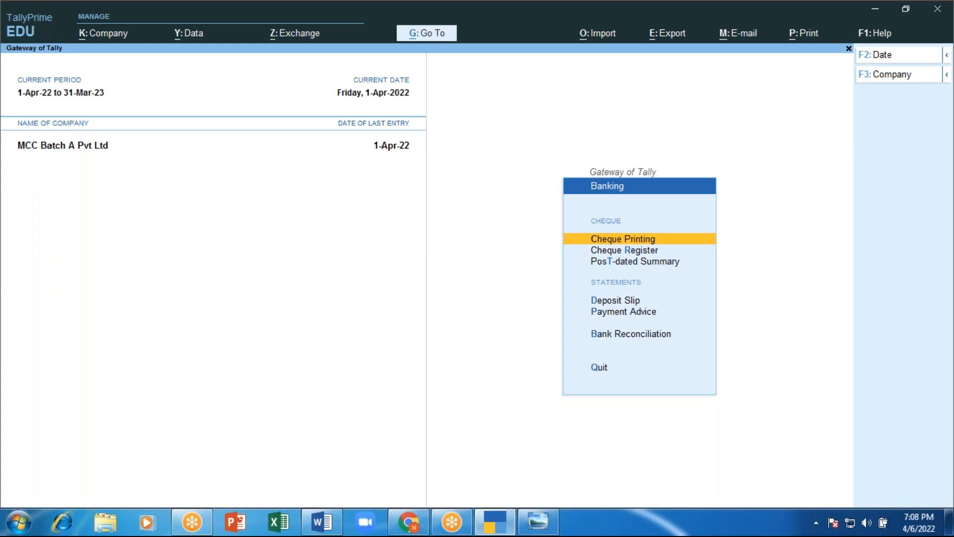
key(Return)
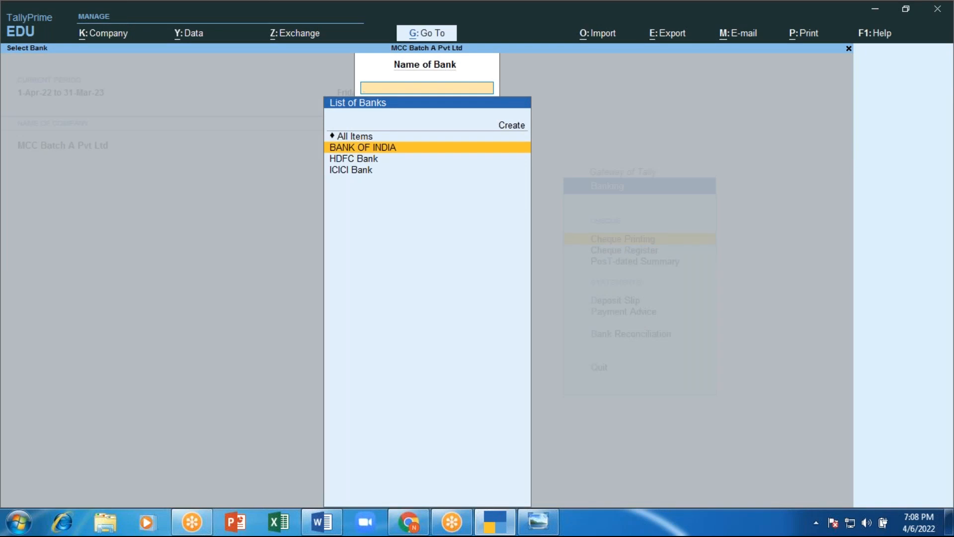
key(Down)
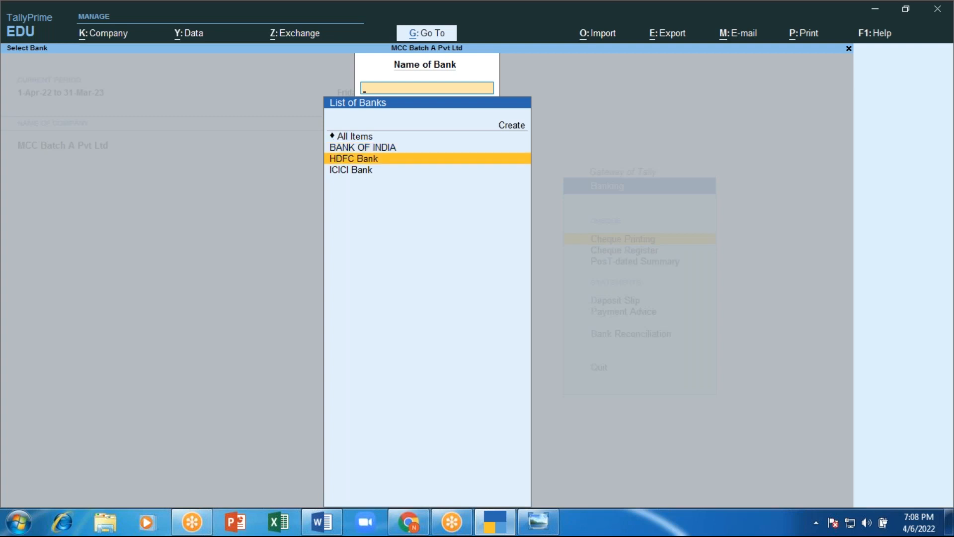
key(Return)
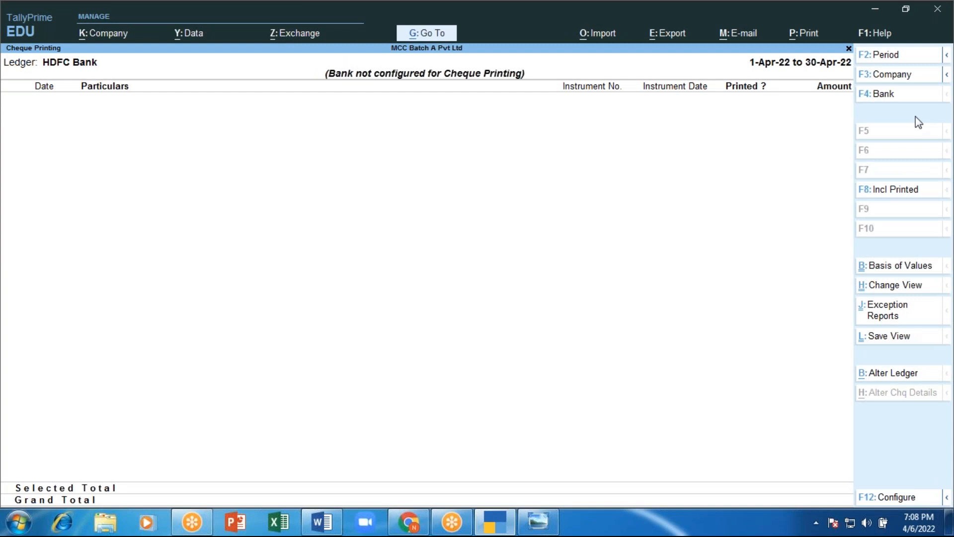
Step: Change the report's From date to 1-4-2022, correcting an initial 1-2-2023 entry
key(F2)
key(BackSpace)
text(feb)
key(BackSpace)
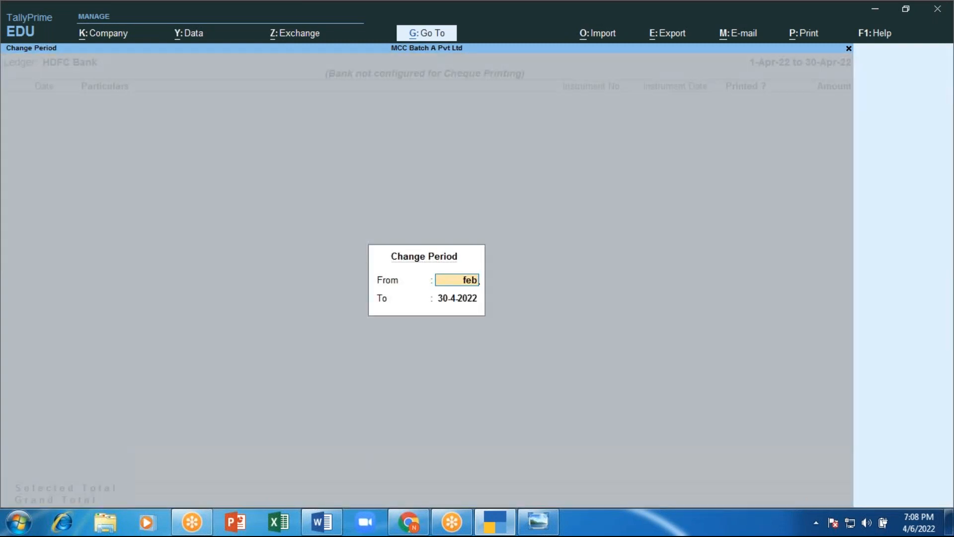
text(-21)
key(BackSpace)
text(3)
key(Return)
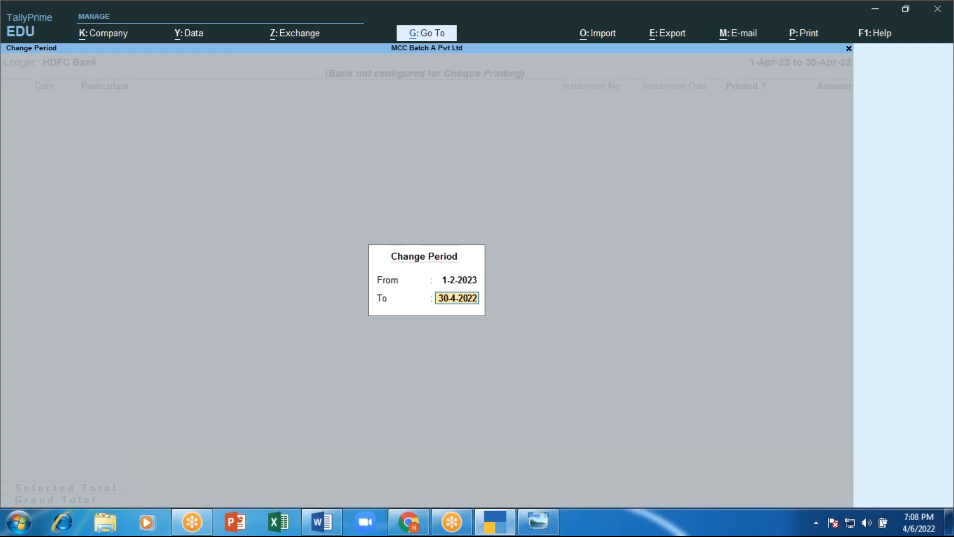
key(BackSpace)
text(1.4.2022)
key(Return)
Step: Set the To date to 31-3-2023, apply the period, and return to bank selection
text(31.2)
key(BackSpace)
text(3.2023)
key(Return)
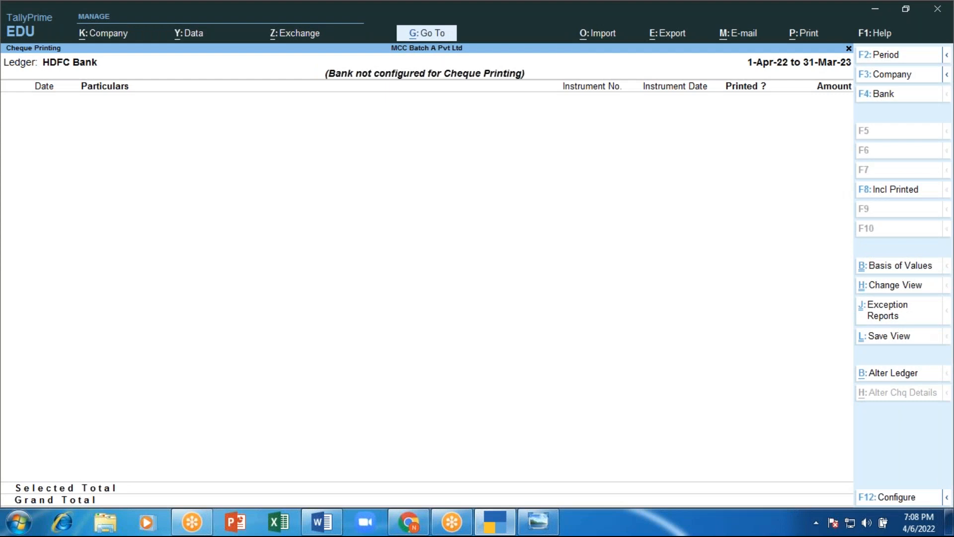
key(Escape)
Step: Open ICICI Bank's cheque printing report for 1-4-2022 to 31-3-2023
key(Down)
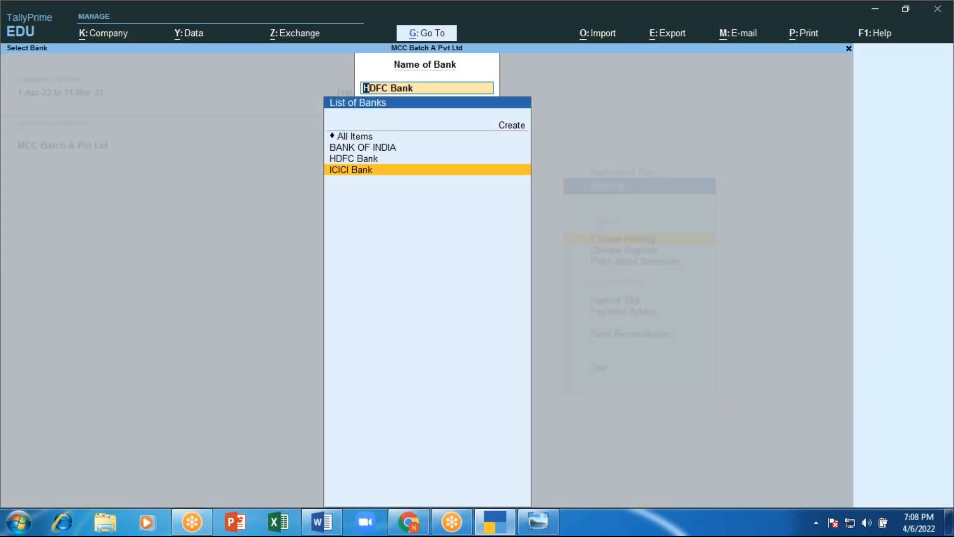
key(BackSpace)
key(Down)
key(Down)
key(Return)
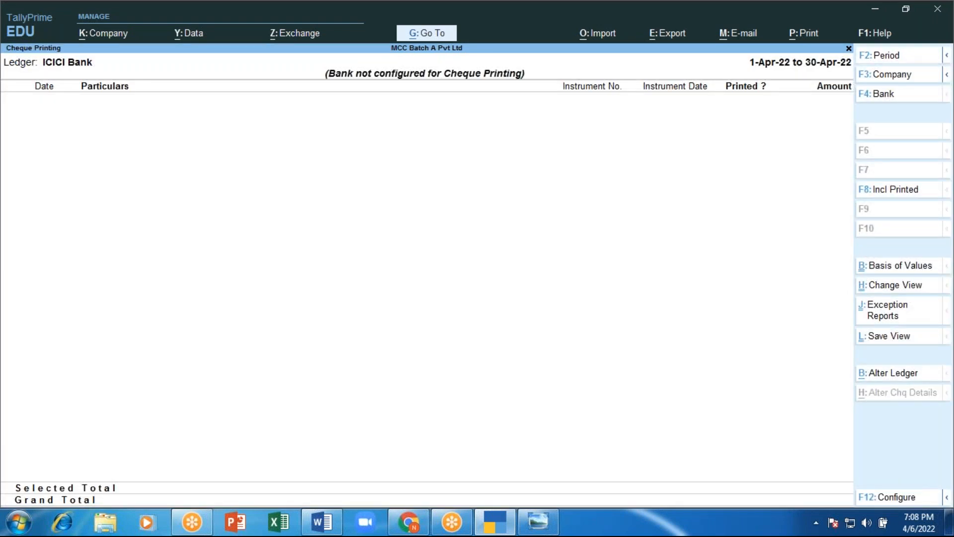
key(F2)
text(1.4.202)
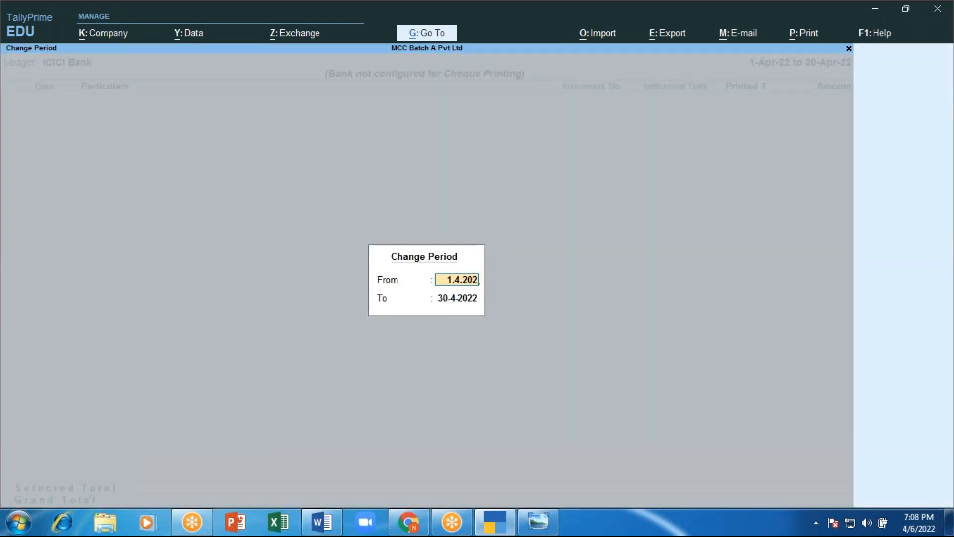
text(2)
key(Return)
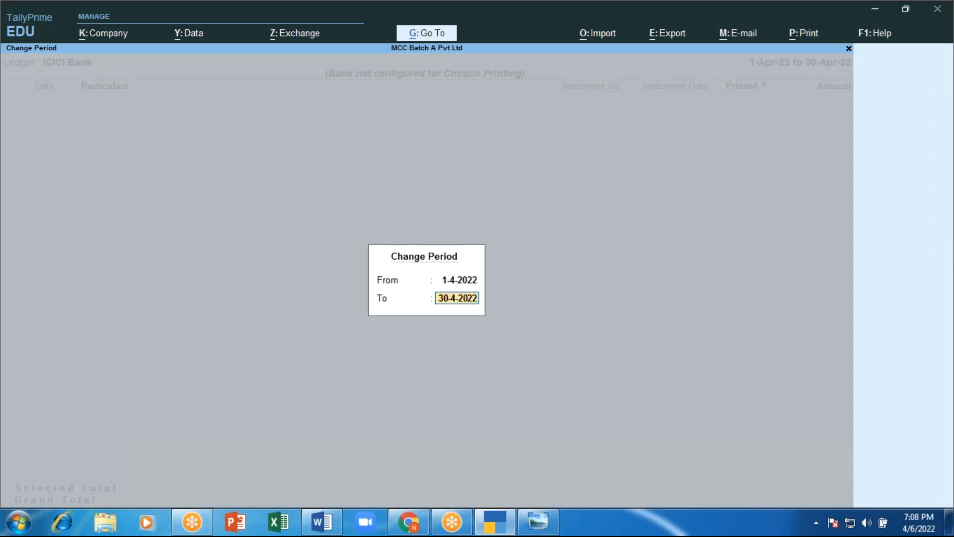
text(31.3.2023)
key(Return)
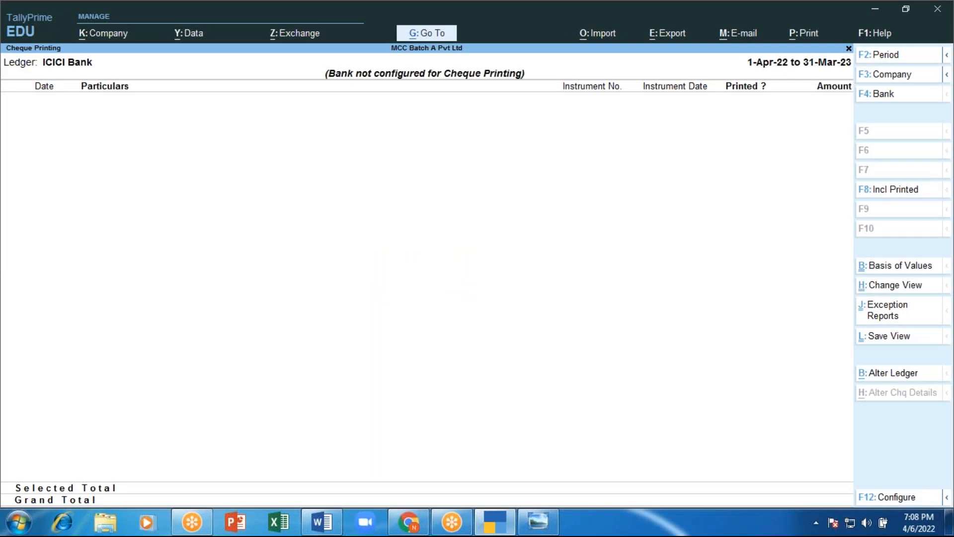
Step: Open BANK OF INDIA's cheque report, include printed cheques with F8, then exit
key(Escape)
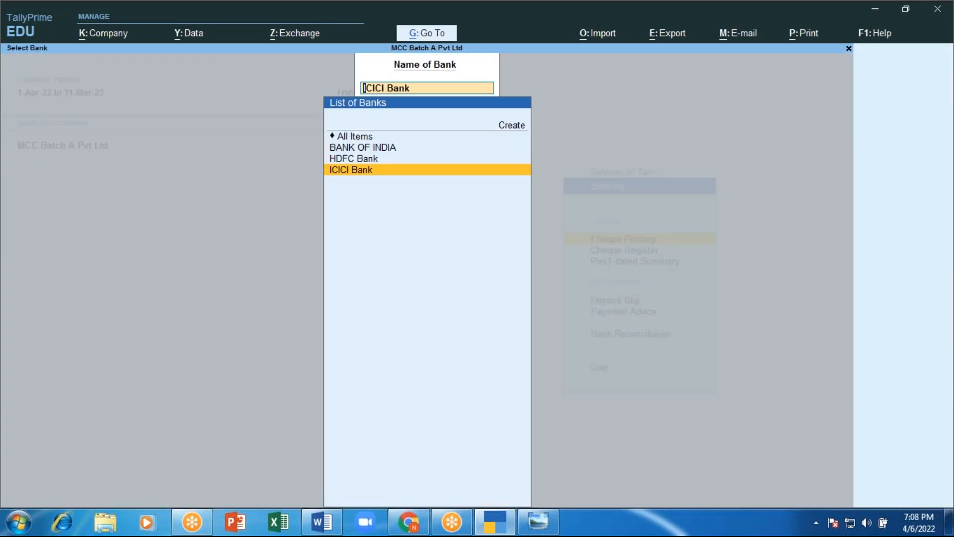
key(Up)
key(Up)
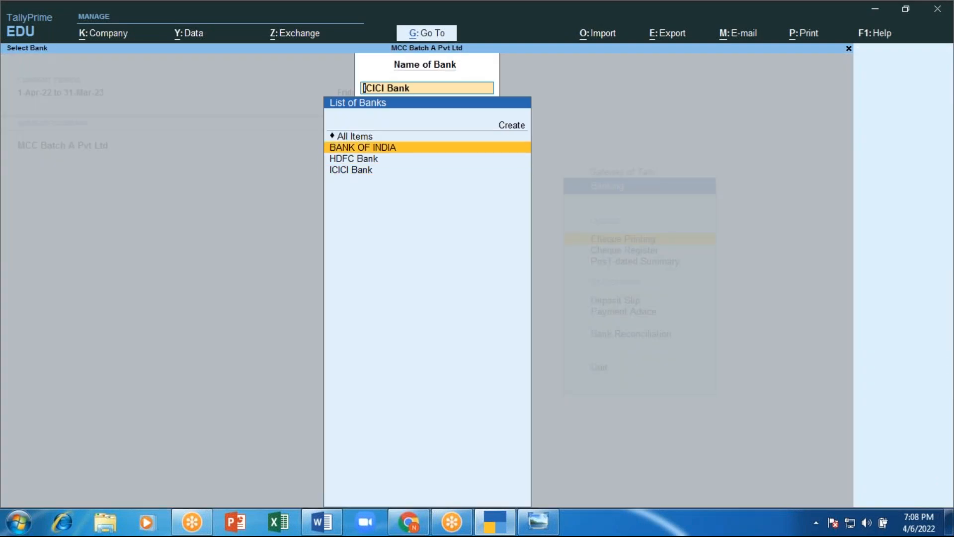
key(Return)
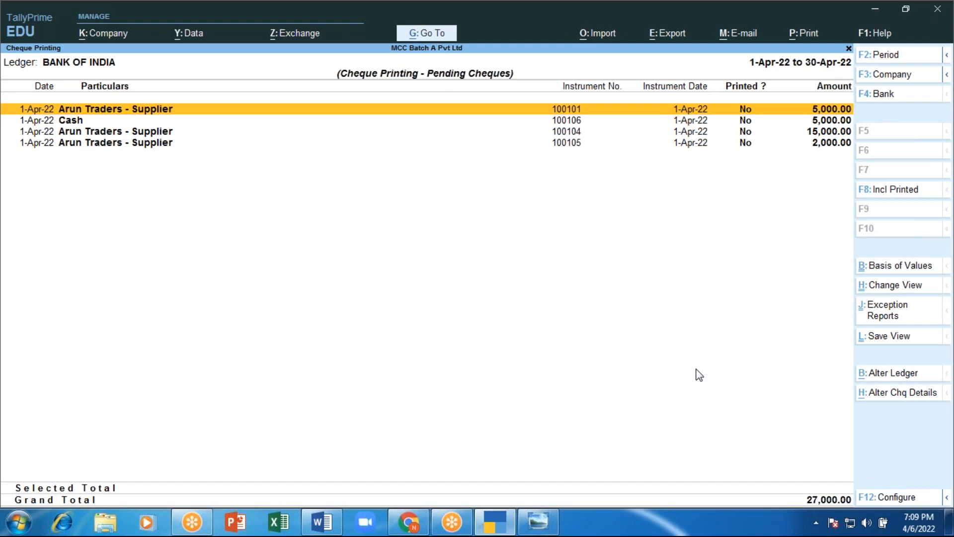
key(F8)
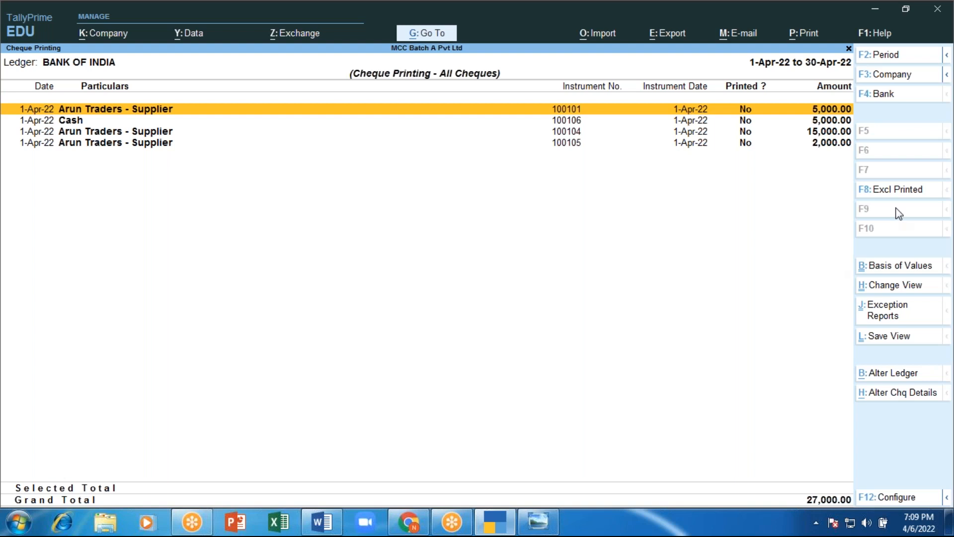
key(Escape)
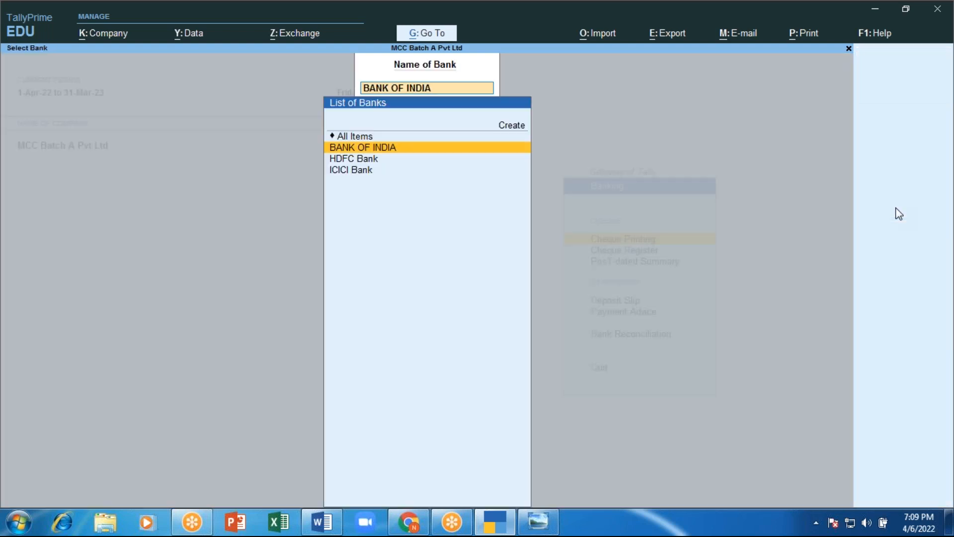
Step: Go back to Gateway of Tally, then Banking > Cheque Printing > BANK OF INDIA
key(BackSpace)
key(Escape)
key(Escape)
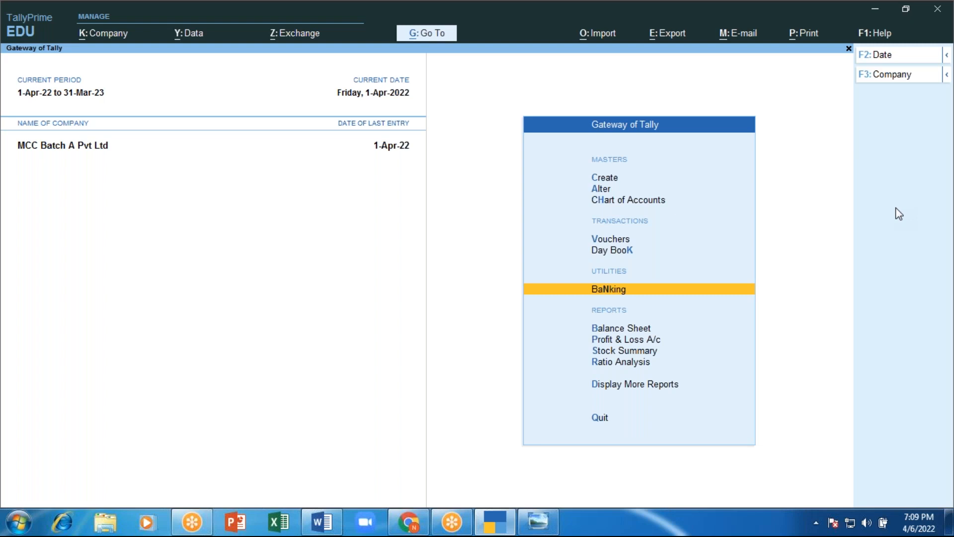
key(Return)
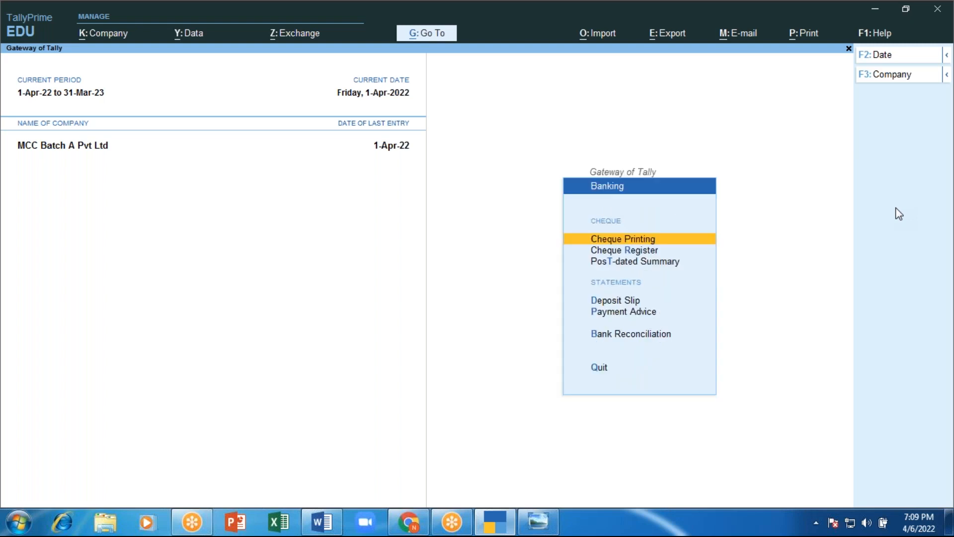
key(Down)
key(Down)
key(Down)
key(Up)
key(Up)
key(Up)
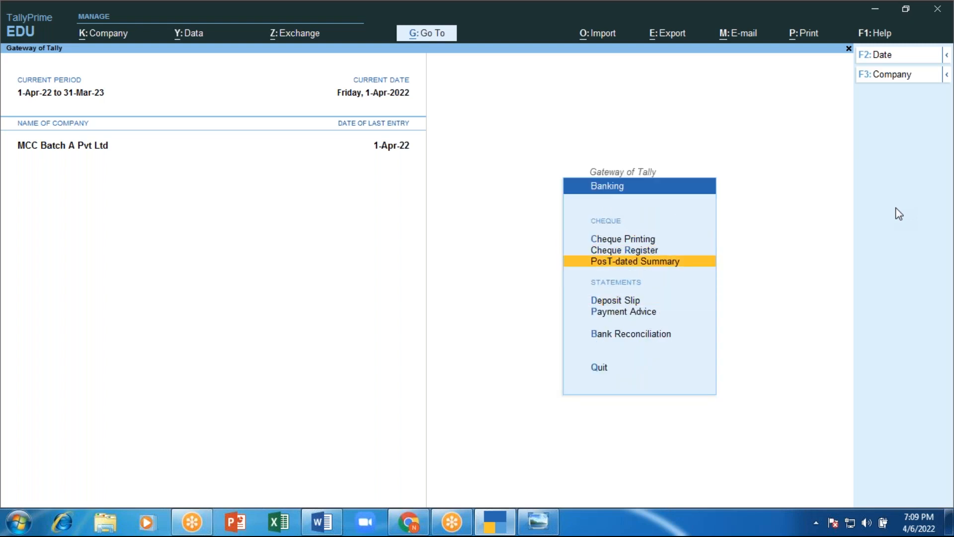
key(Return)
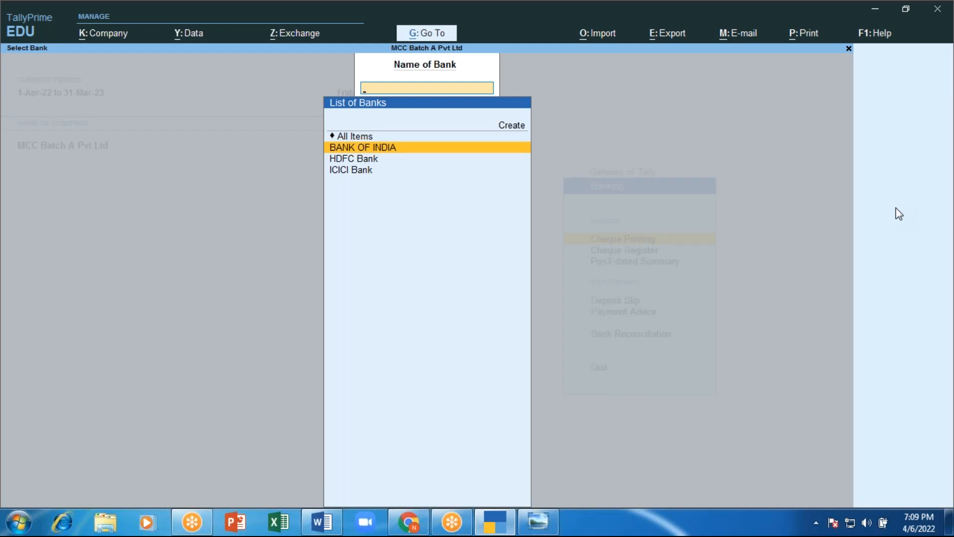
key(Return)
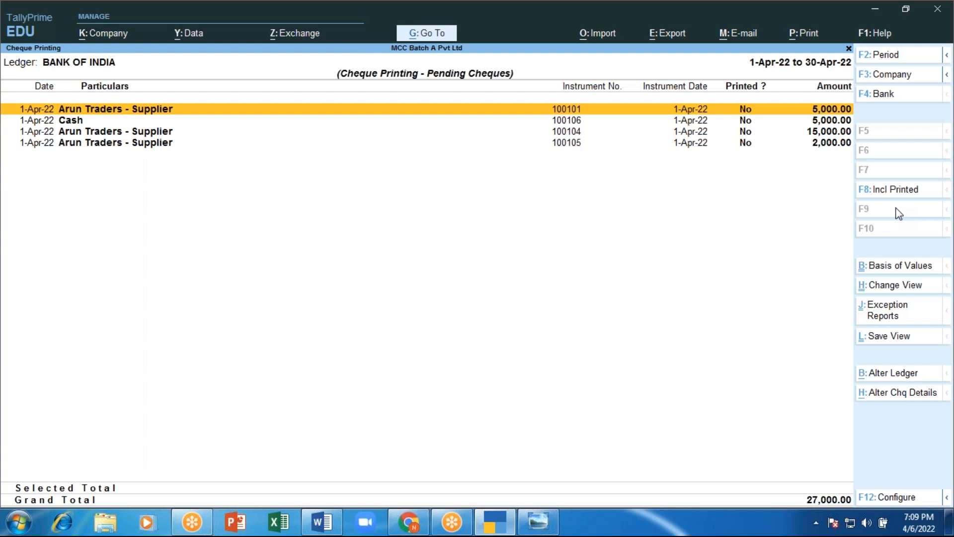
Step: Switch from TallyPrime past Photo Viewer to Document1 in Word
key(alt+Tab)
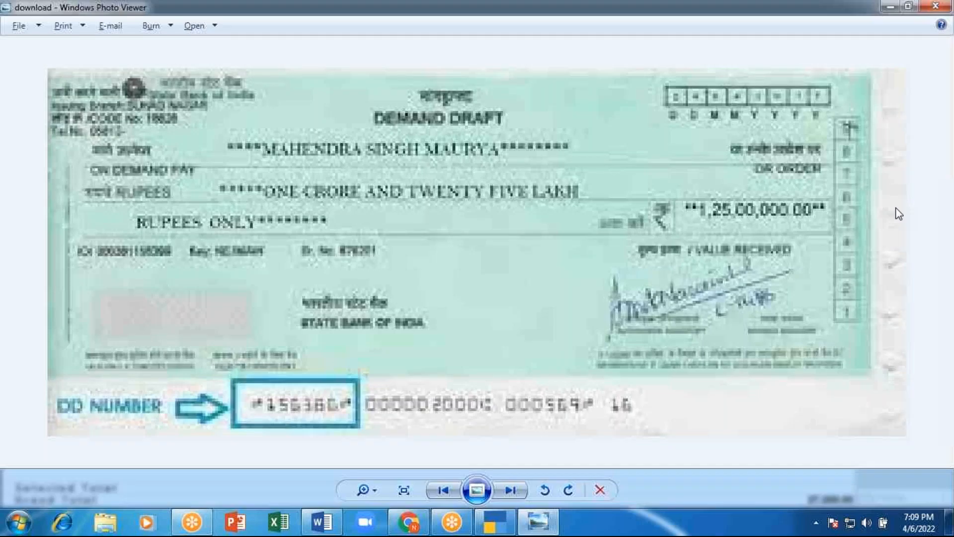
key(alt+Tab)
key(alt+Tab)
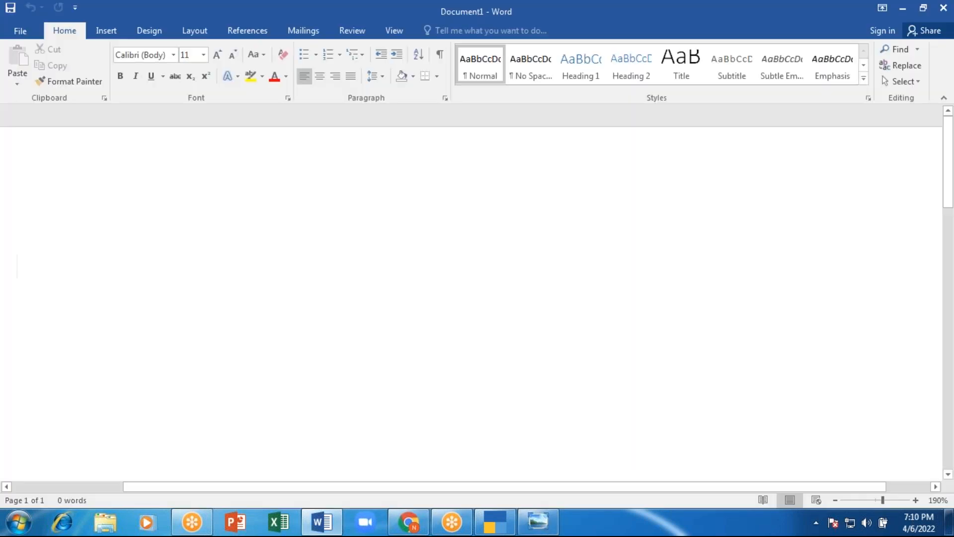
Step: Type 'status of cheque printed' and 'From GOT > Banking >> cheque printing >> select bank'
text(status)
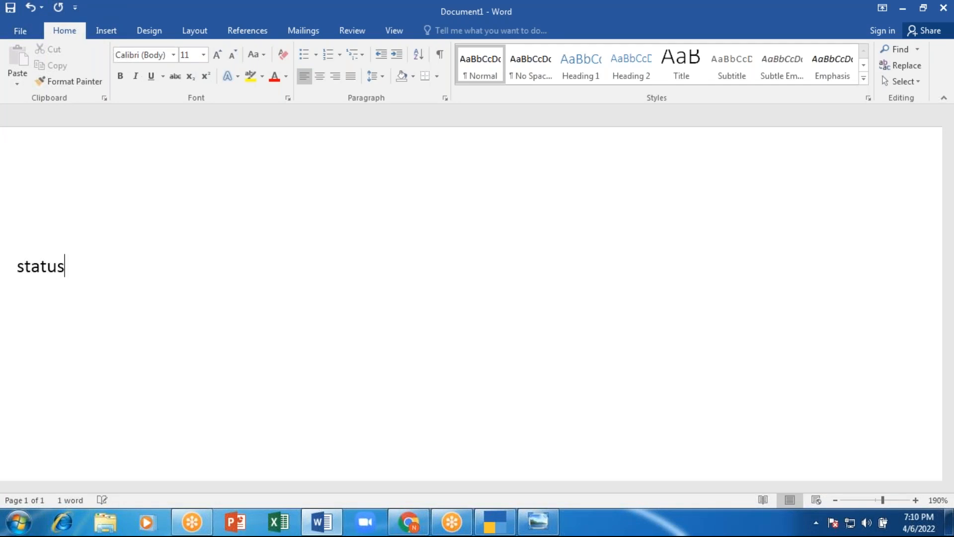
text( of che)
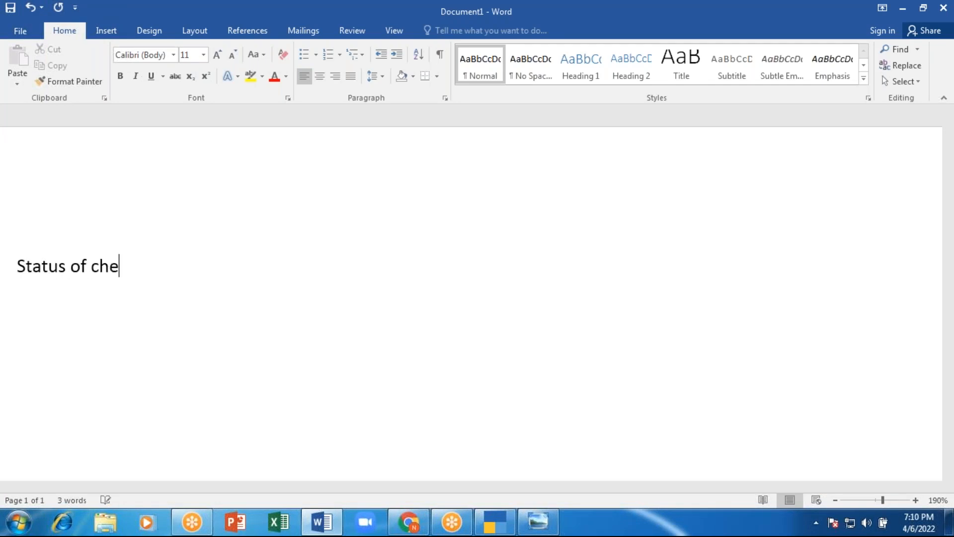
text(que printet)
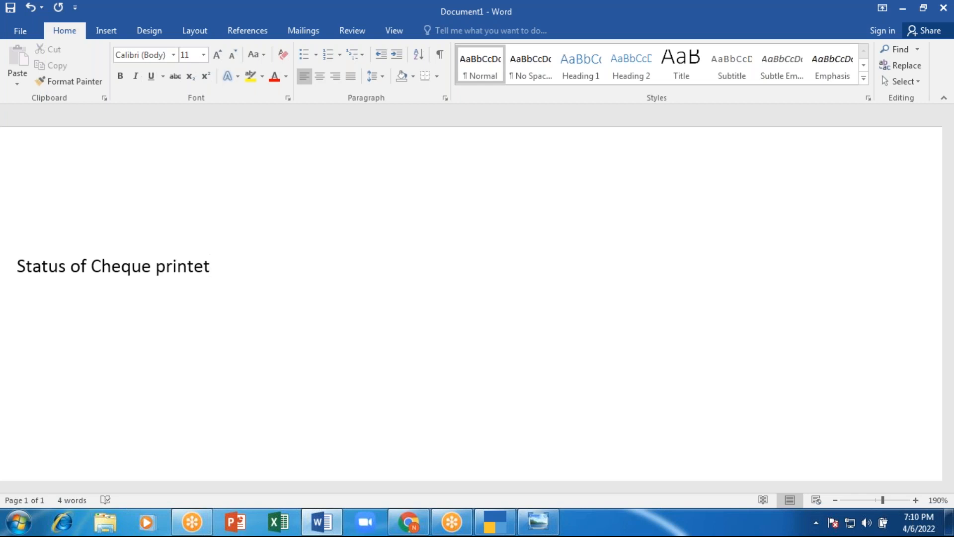
key(BackSpace)
text(d)
key(Return)
text(From GOT > Bankinh)
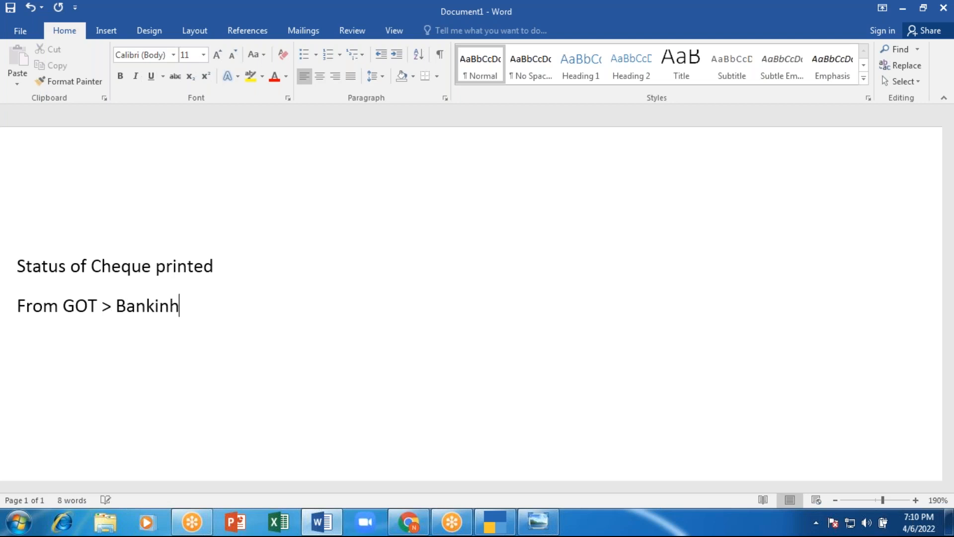
key(BackSpace)
text(g >> cheque)
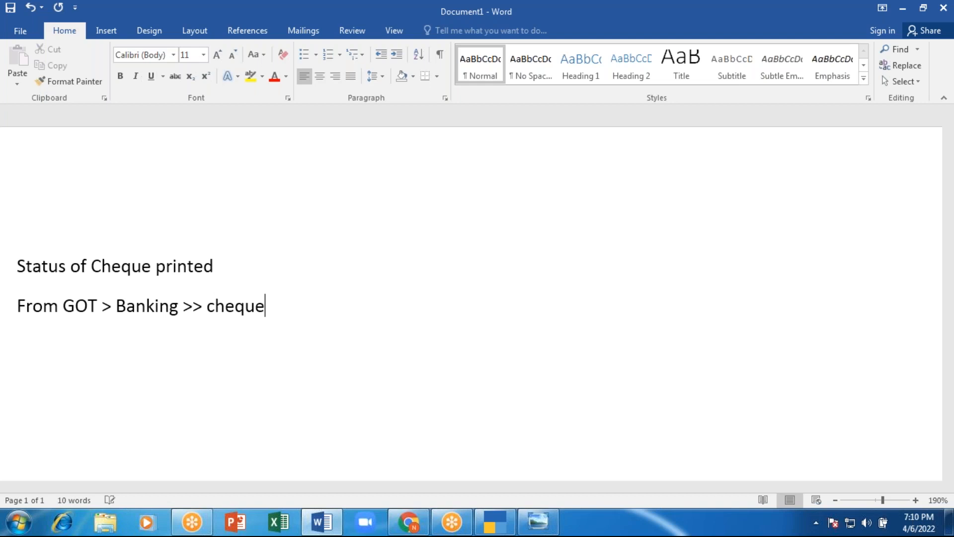
text( printing >> slec)
key(BackSpace)
key(BackSpace)
key(BackSpace)
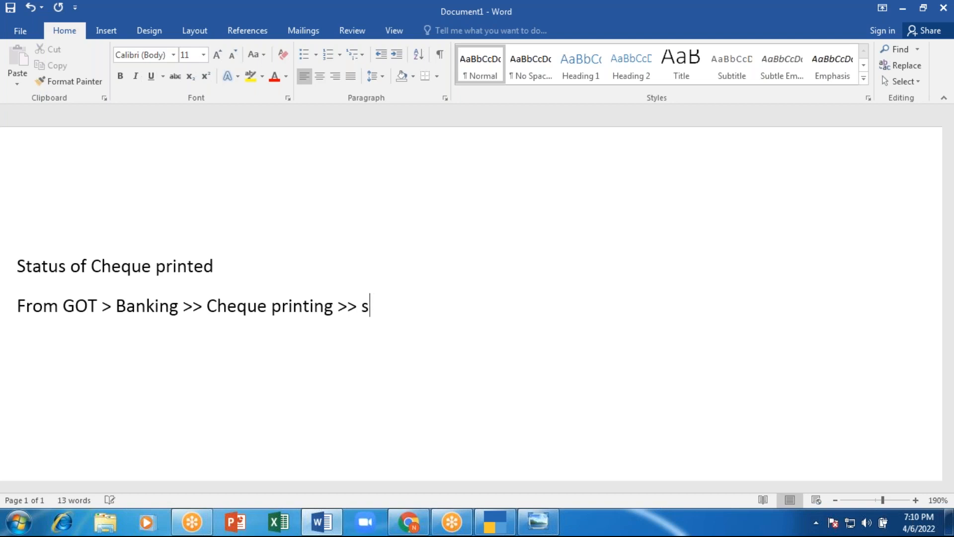
text(elect bank  st)
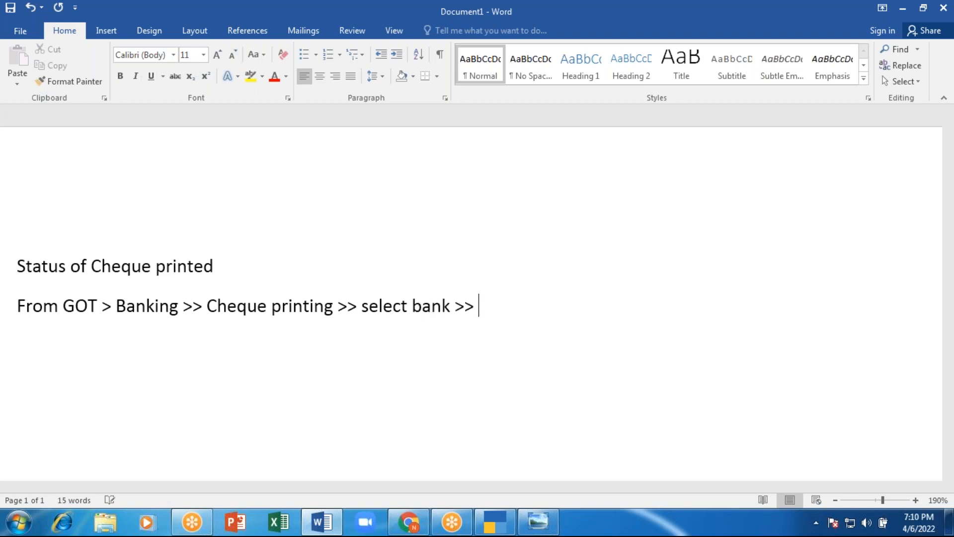
Step: Add 'status of cheque of which not printed' and the line 'Note: incl printed cheques'
text(atus)
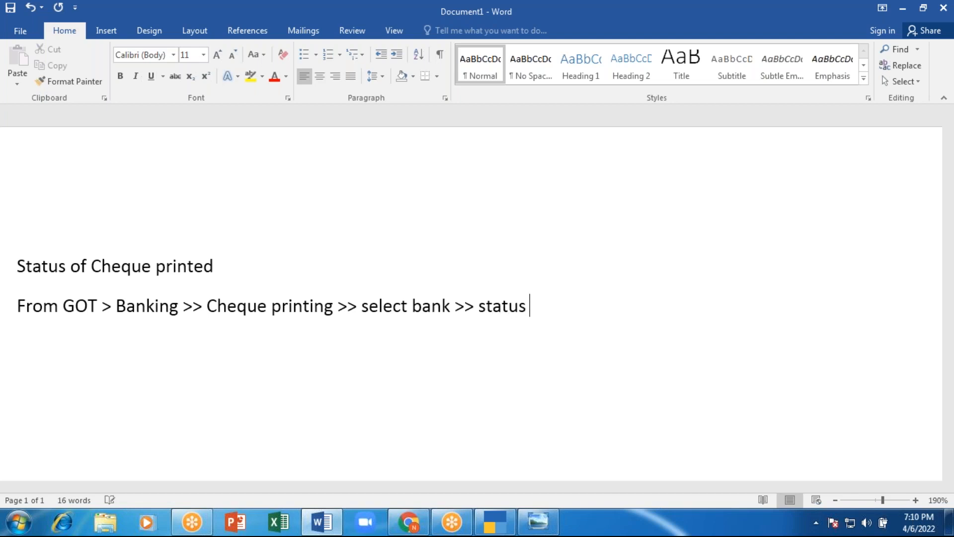
text( of cheque)
text( of )
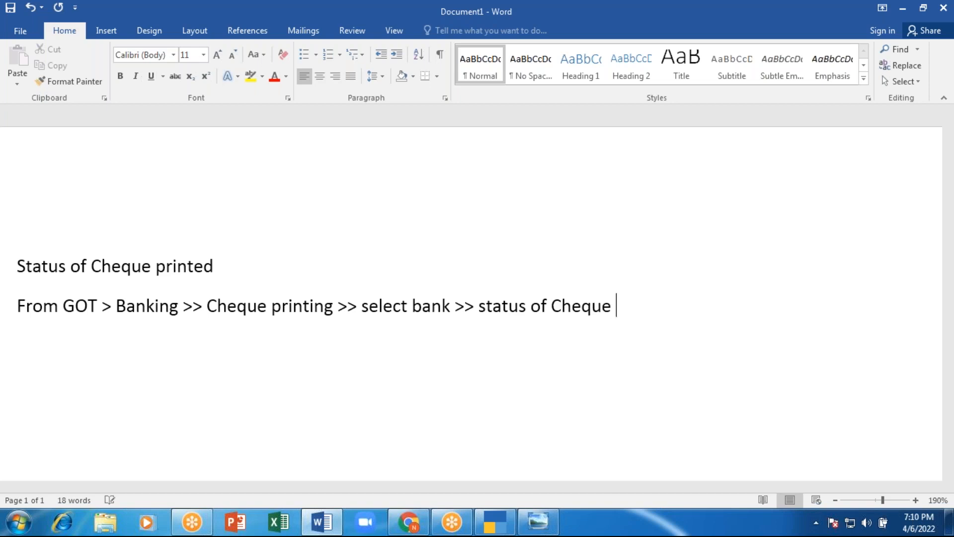
text(which not printet)
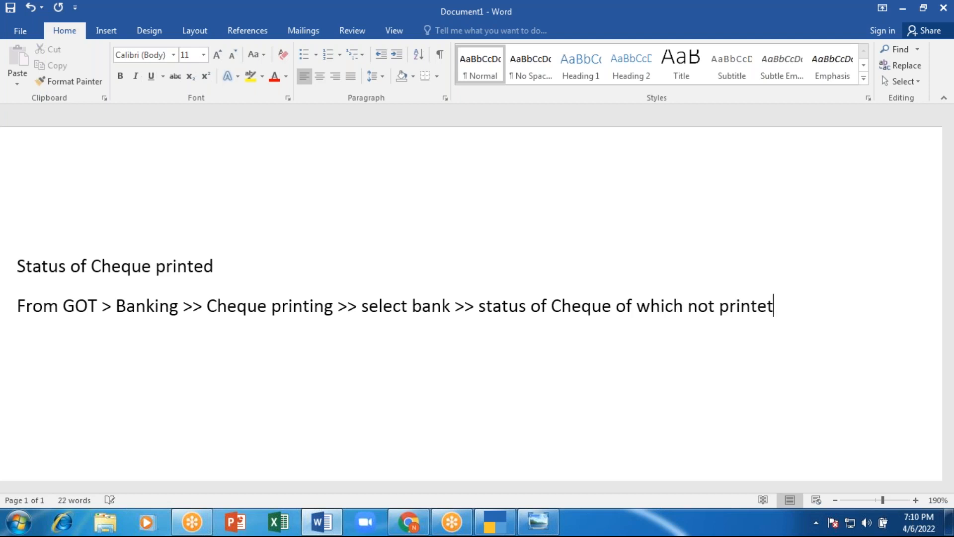
key(BackSpace)
text(d)
key(Return)
text(Note: incle)
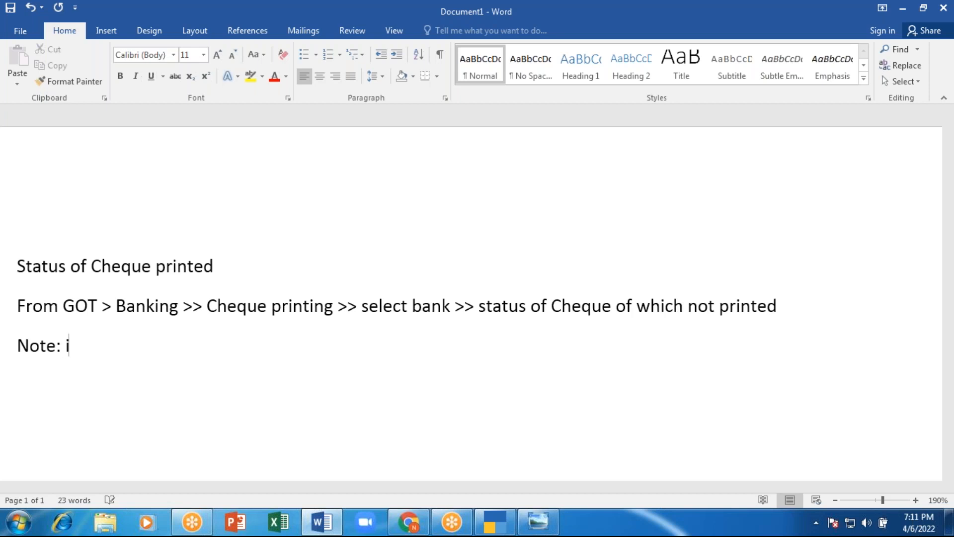
key(BackSpace)
text(printed )
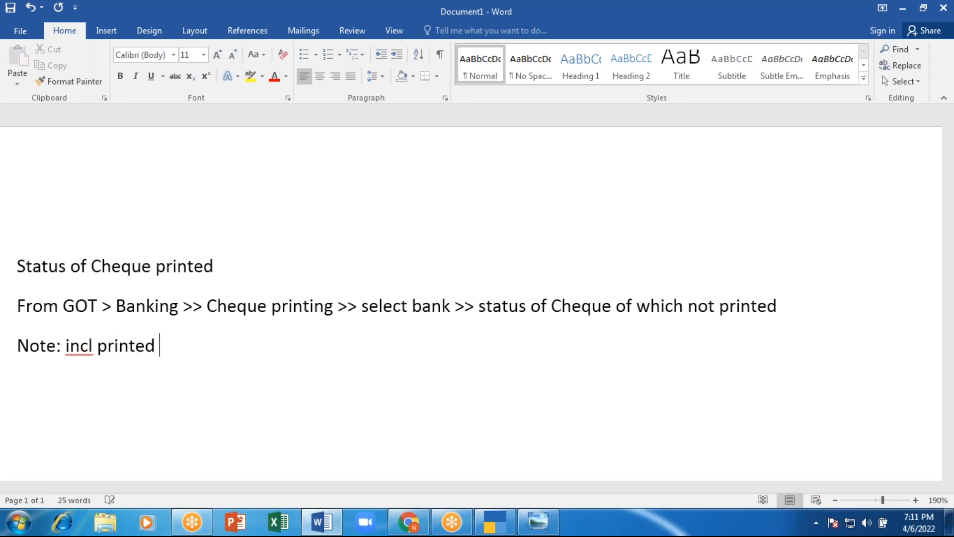
text(cheques)
Step: After checking the Tally report, append ' - F8' to the note and start a new line
key(alt+Tab)
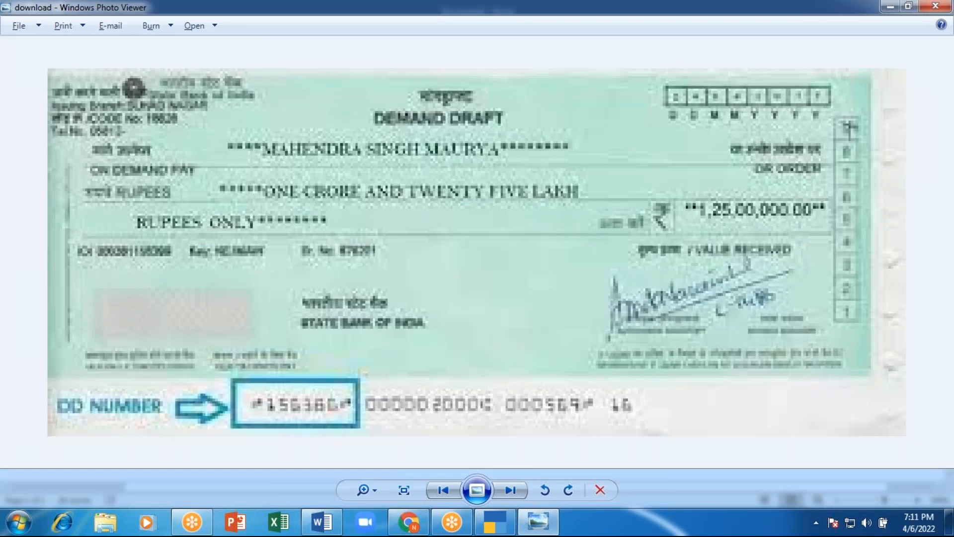
key(alt+Tab)
key(alt+Tab)
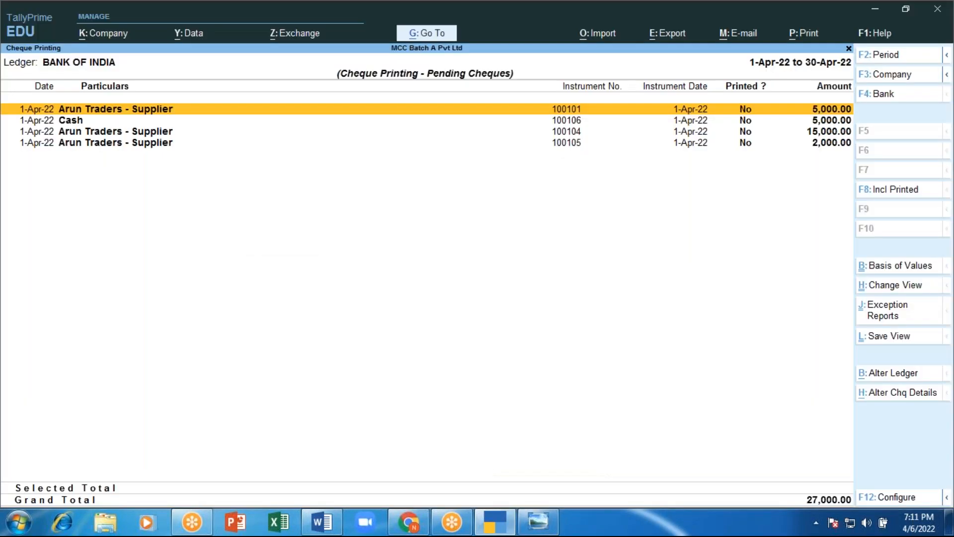
key(alt+Tab)
key(alt+Tab)
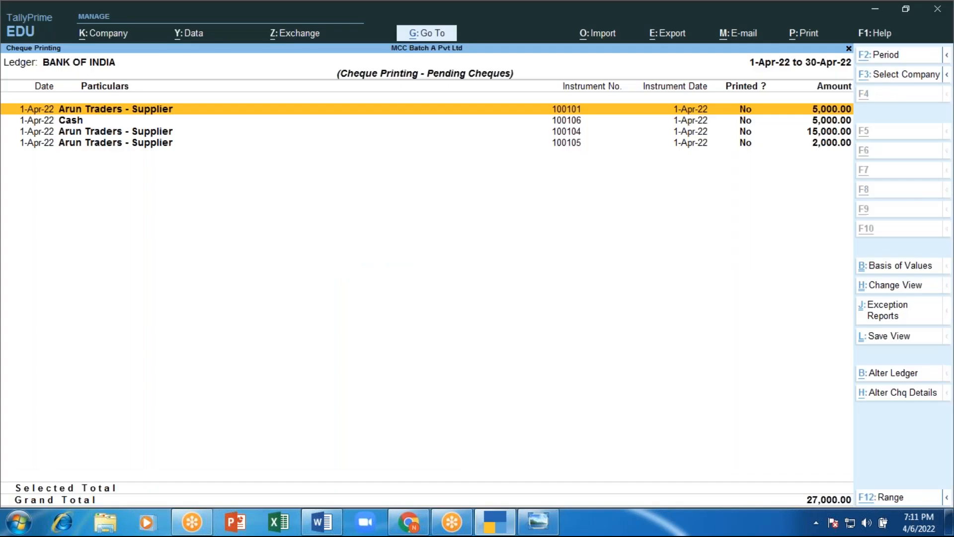
key(alt+Tab)
key(alt+Tab)
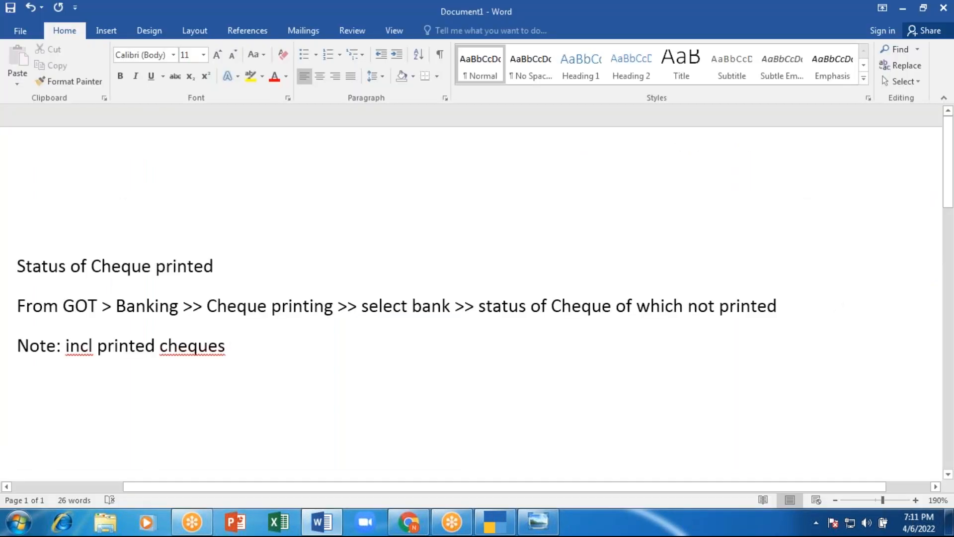
text(- )
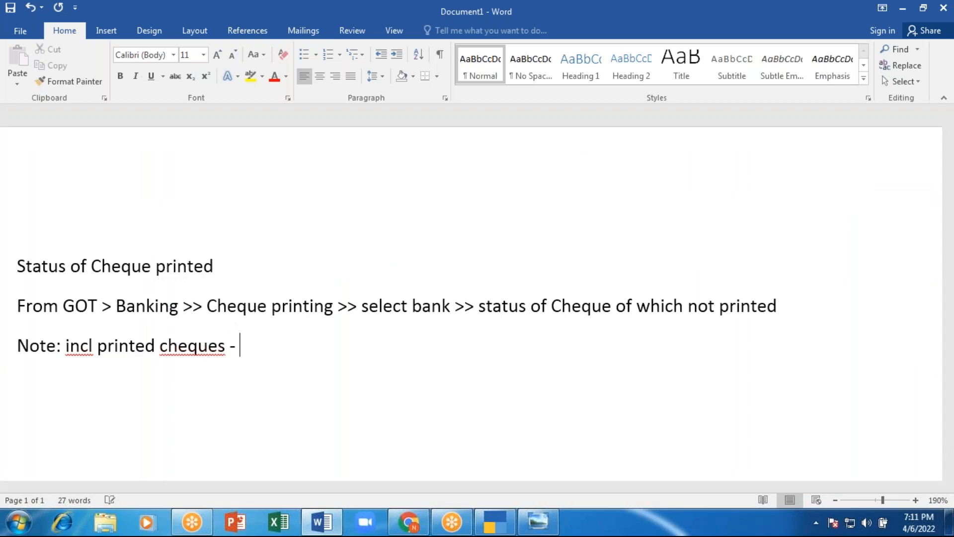
text(F*)
key(BackSpace)
text(8)
key(Return)
Step: Back in TallyPrime, exit the pending cheques report and open Banking > Cheque Register
key(alt+Tab)
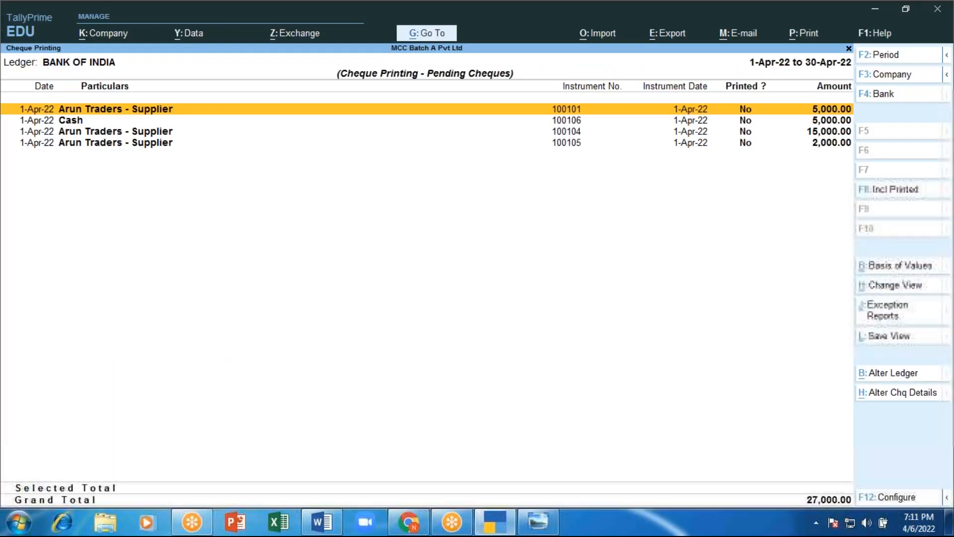
key(Escape)
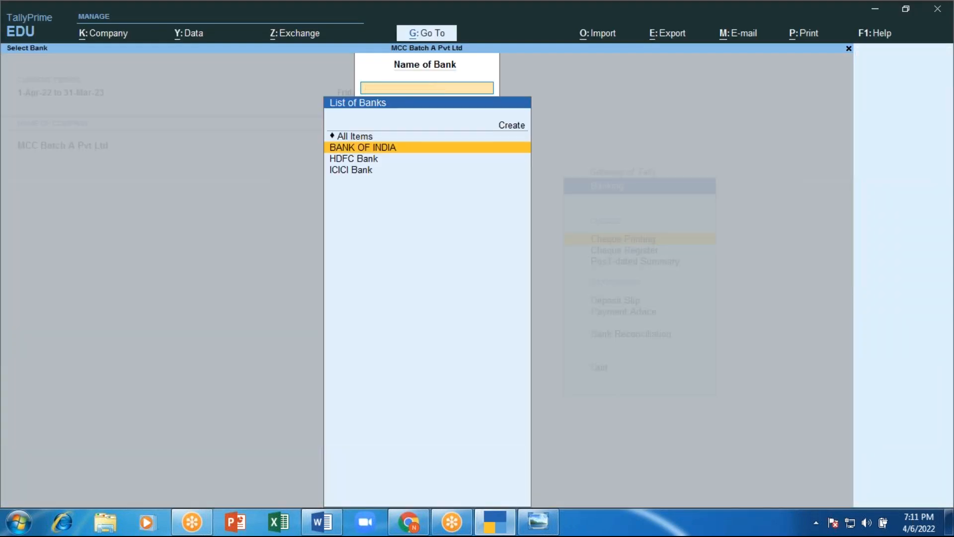
key(Escape)
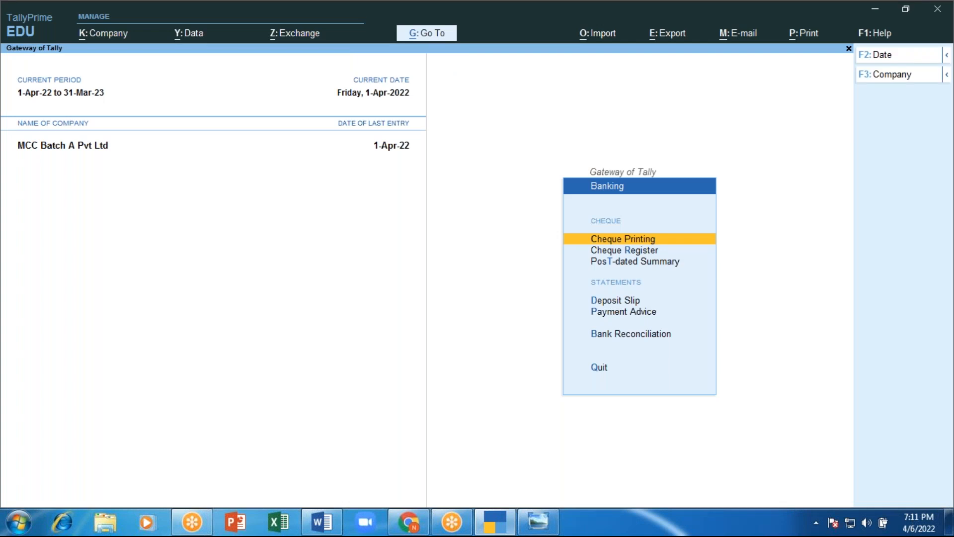
key(Down)
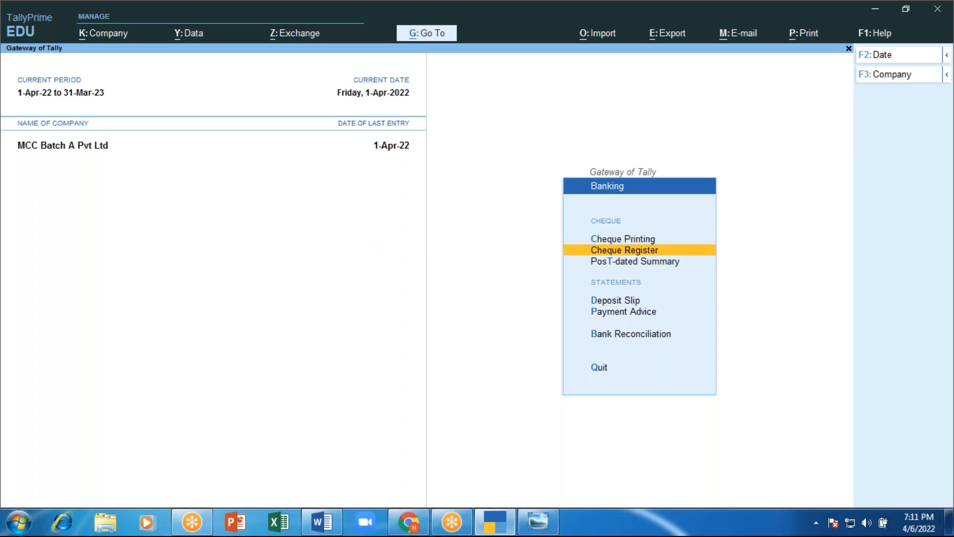
key(Escape)
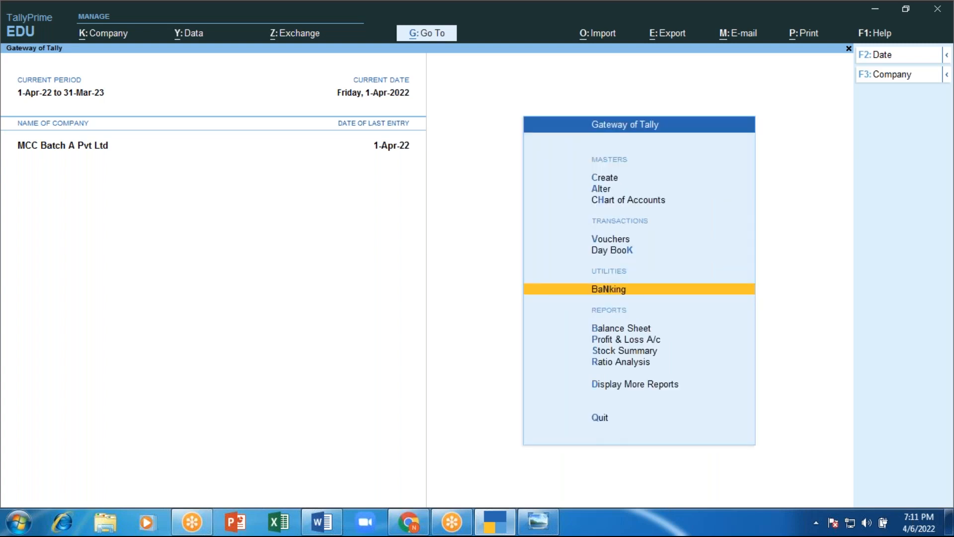
key(Return)
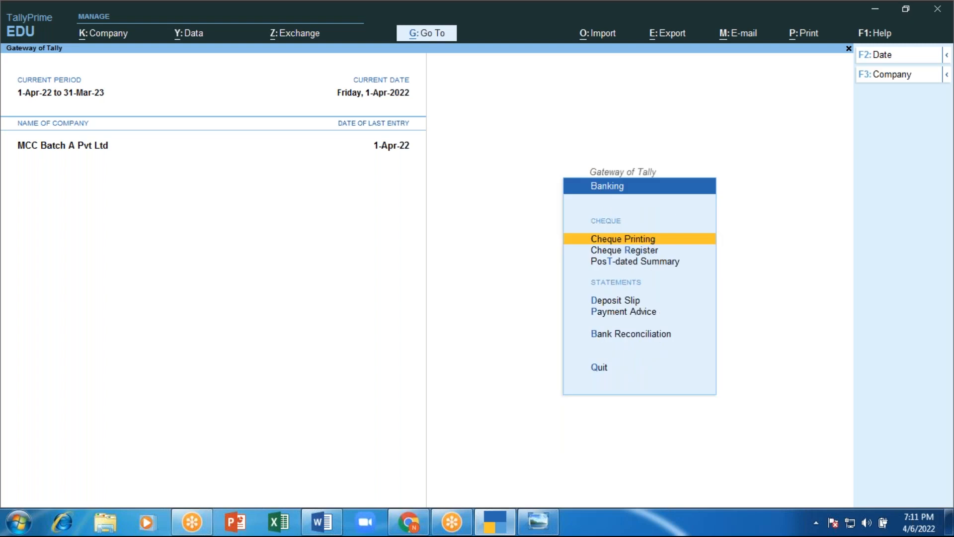
key(Down)
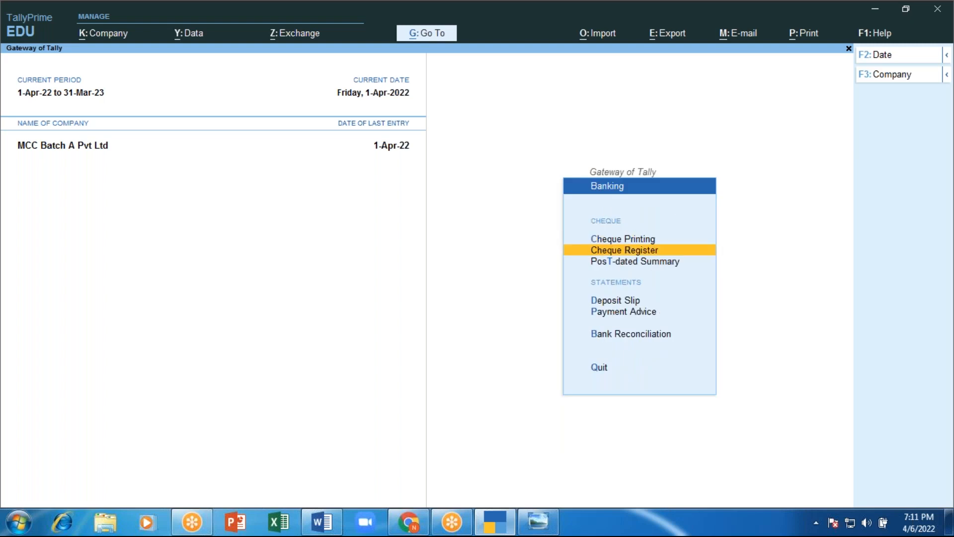
key(Return)
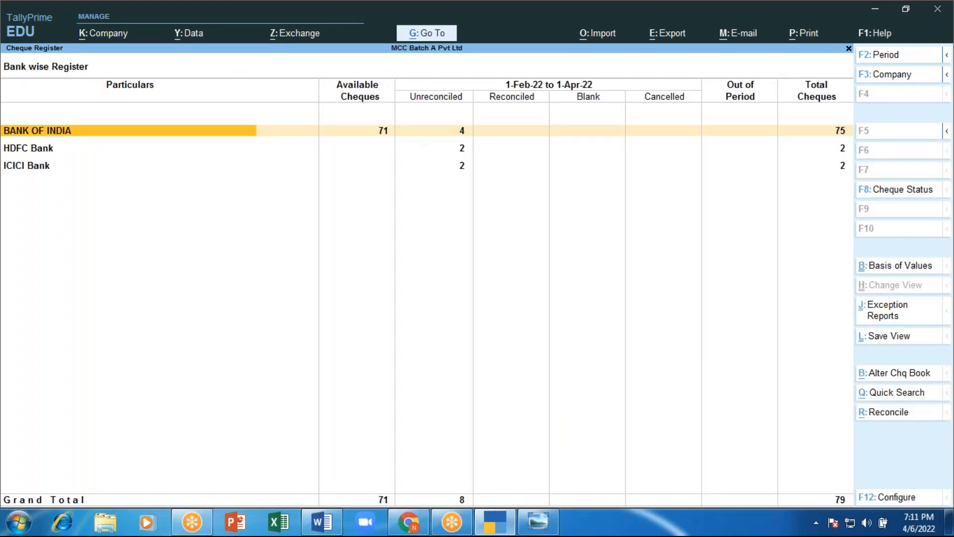
key(Down)
key(Down)
key(Up)
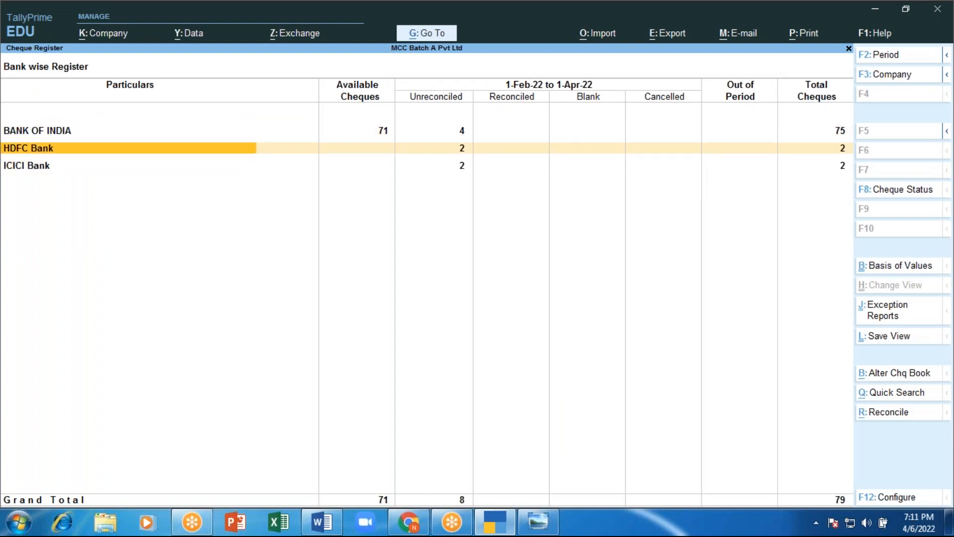
key(Up)
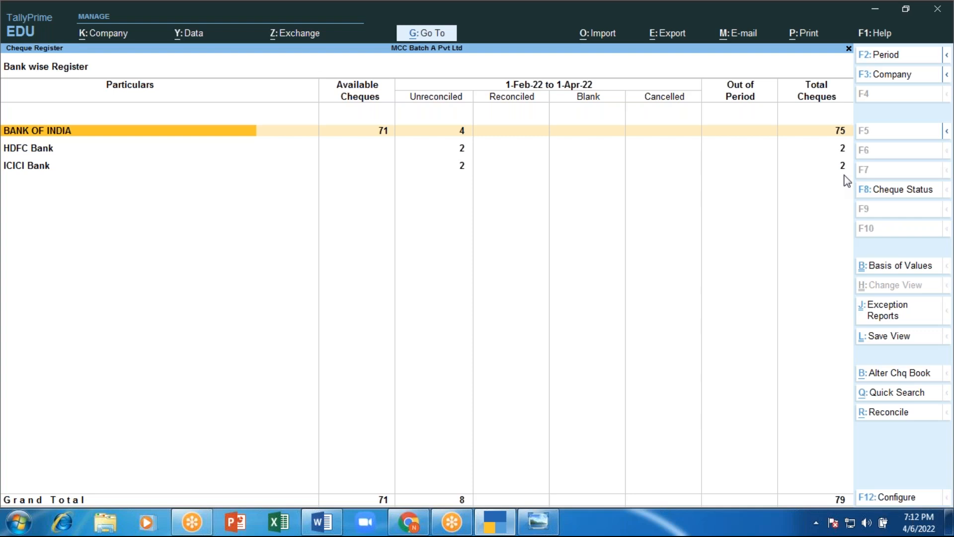
key(Return)
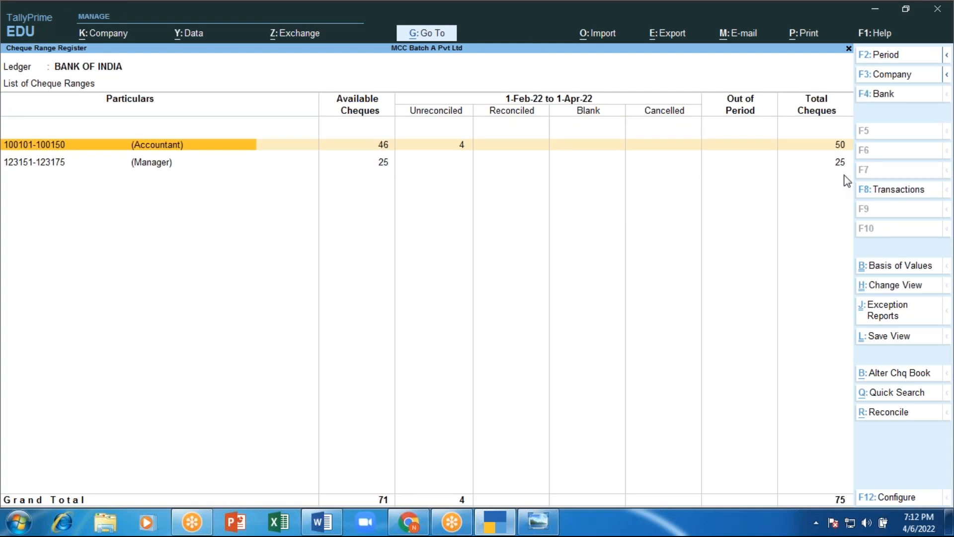
key(Down)
key(Up)
key(Down)
key(Up)
key(Down)
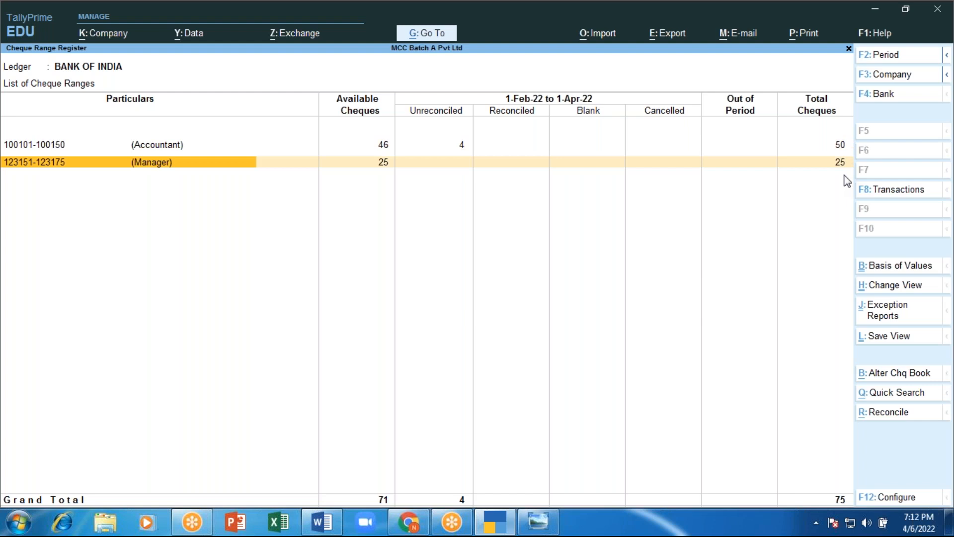
key(Up)
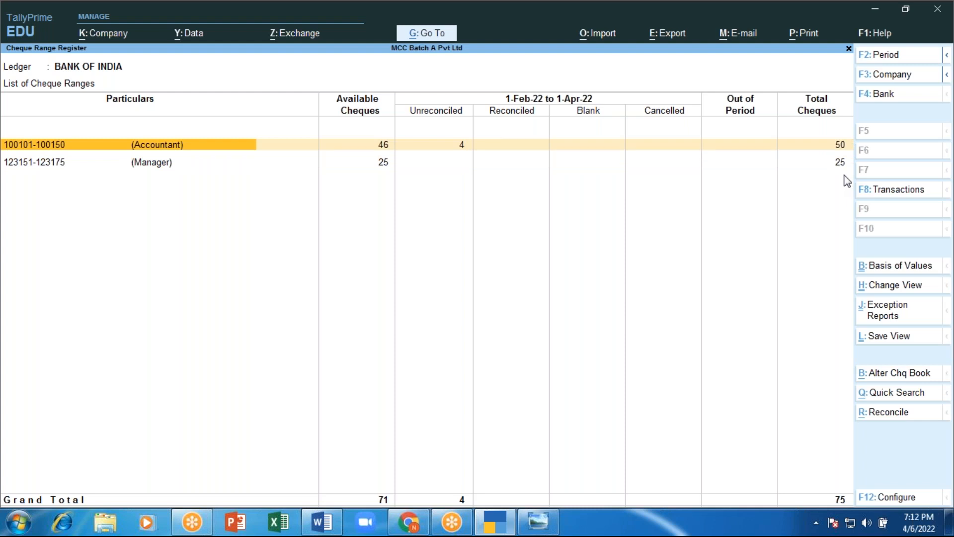
key(Down)
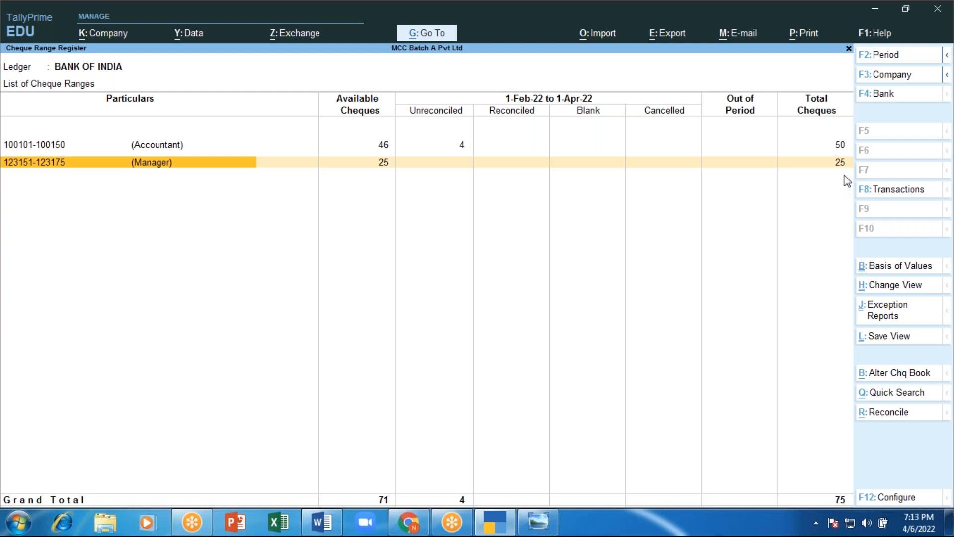
key(Up)
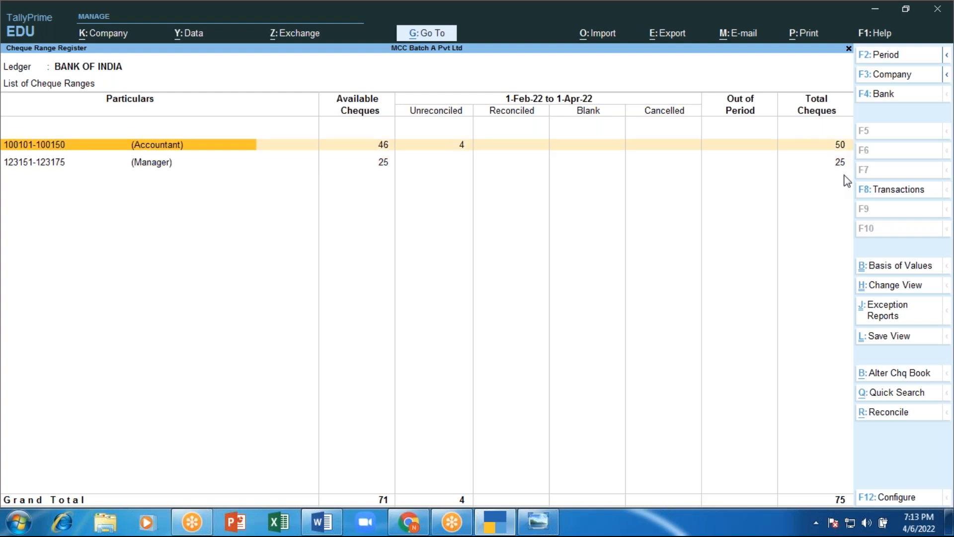
key(Return)
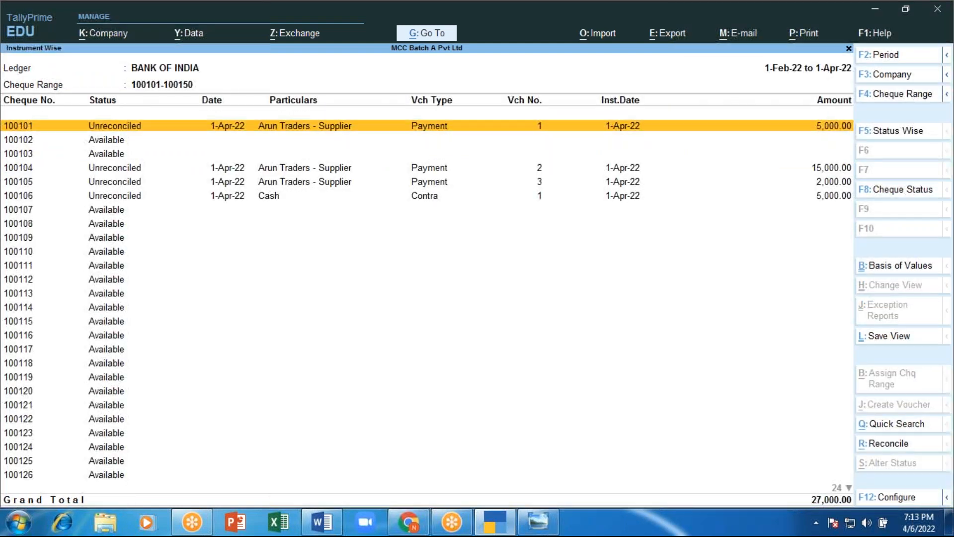
key(Down)
key(Down)
key(Down)
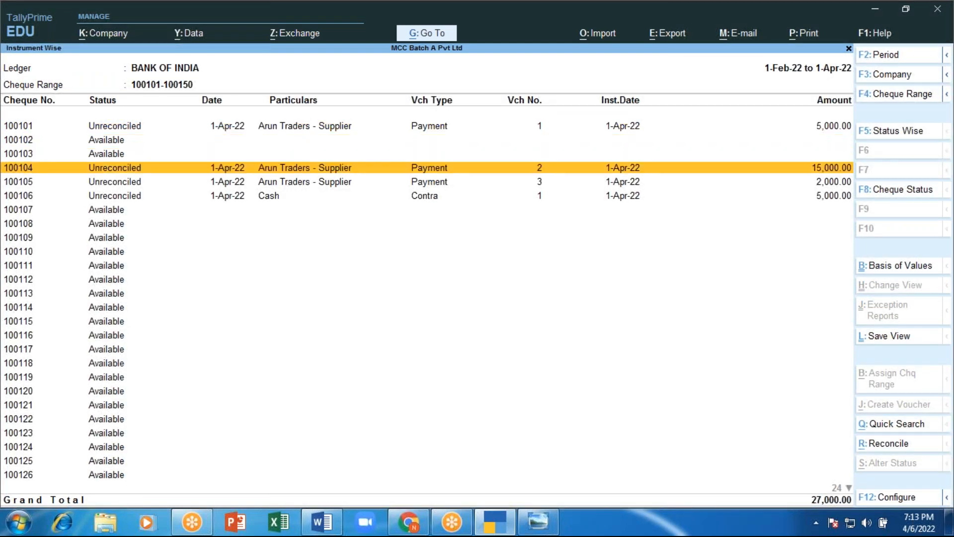
key(Down)
key(Down)
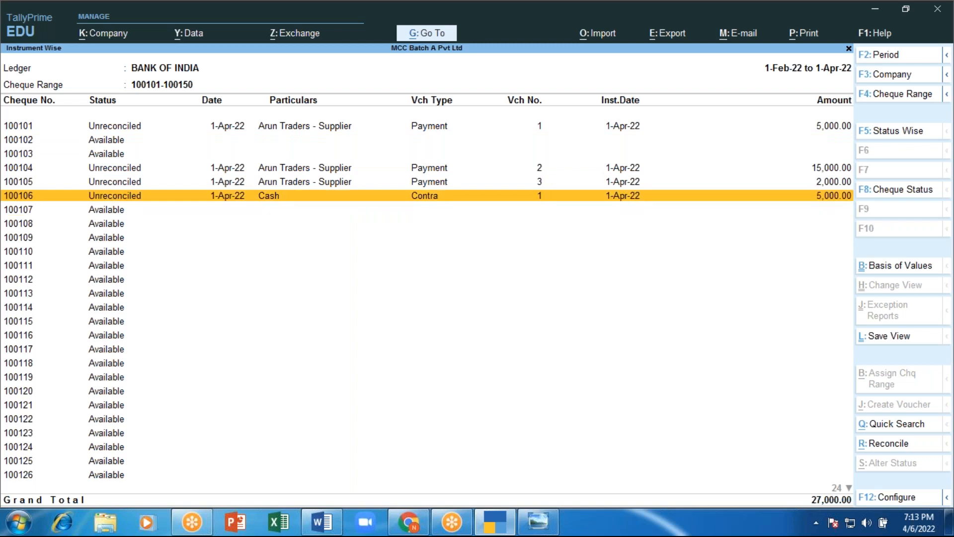
key(Up)
key(Up)
key(Up)
key(Up)
key(Up)
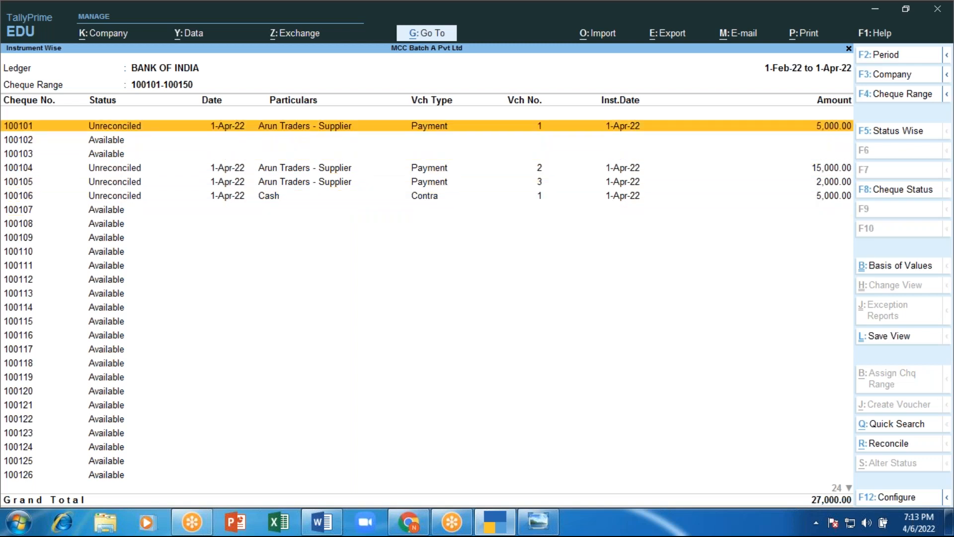
key(Down)
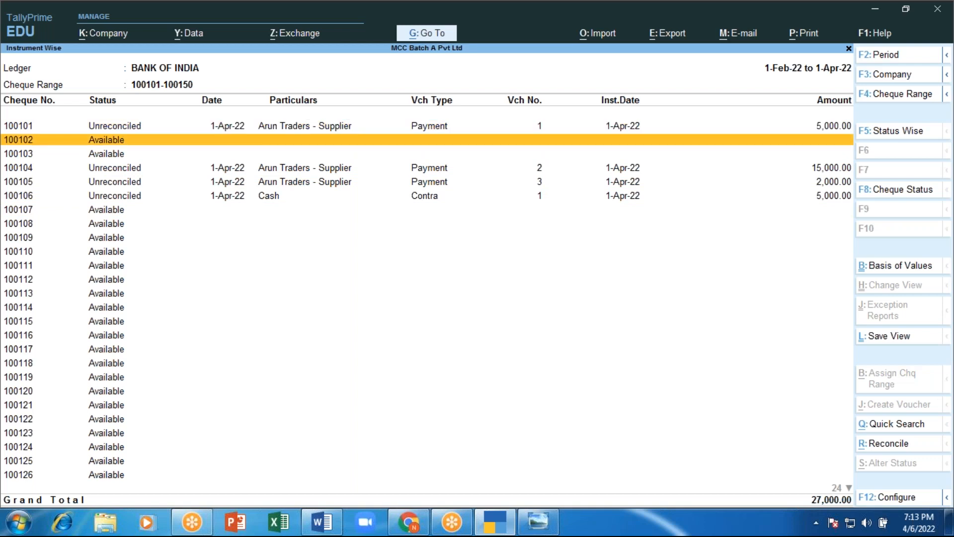
key(Down)
key(Down)
key(Down)
key(Down)
key(Down)
key(Down)
key(Down)
key(Down)
key(Down)
key(Down)
key(Down)
key(Down)
key(Down)
key(Down)
key(Down)
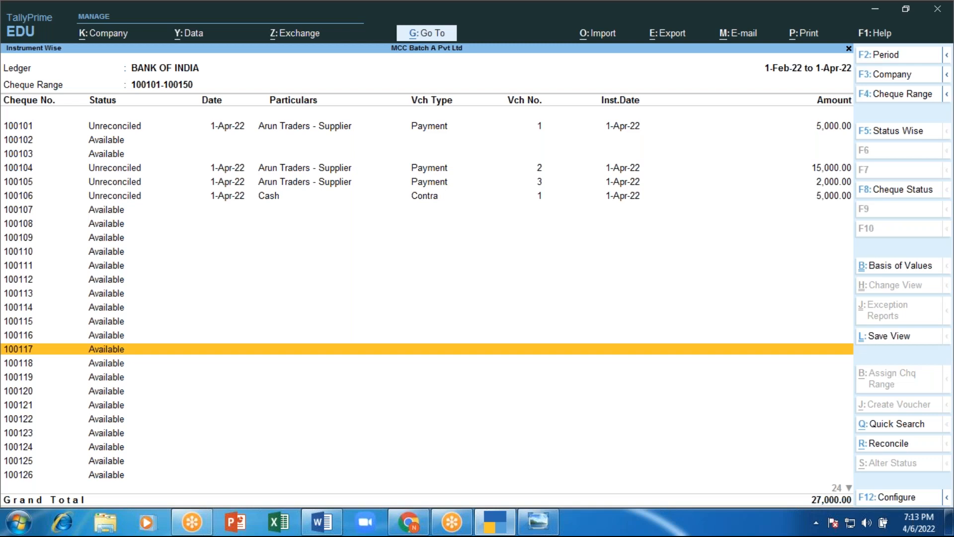
key(Escape)
key(Escape)
key(Escape)
key(Escape)
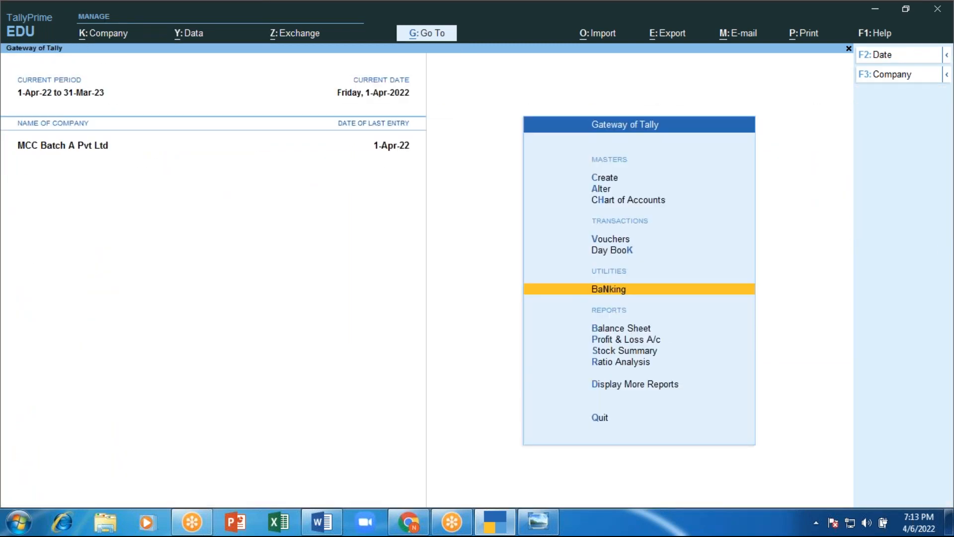
Step: Dismiss the quit prompt and open the Cheque Register from the banking reports
key(Escape)
key(Escape)
key(Down)
key(Down)
key(Down)
key(Down)
key(Down)
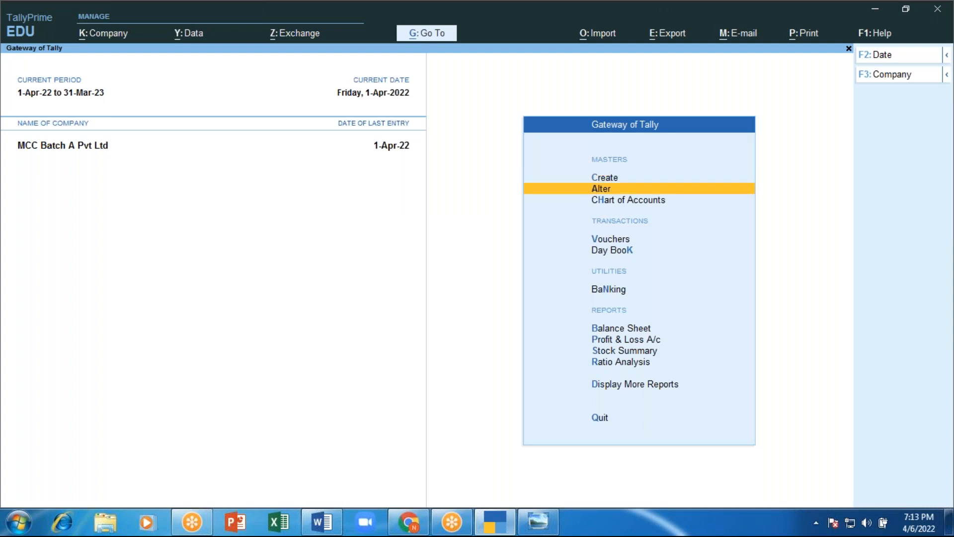
key(Return)
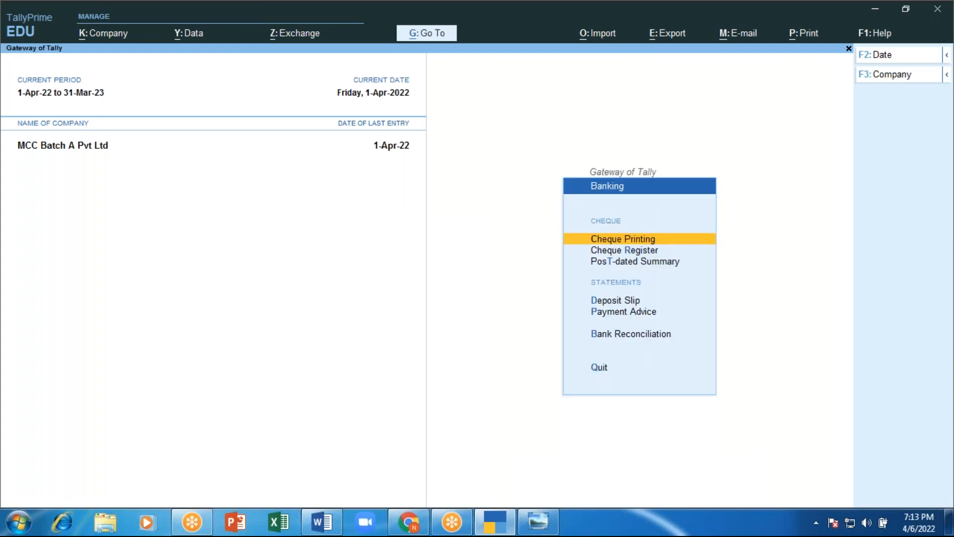
key(Down)
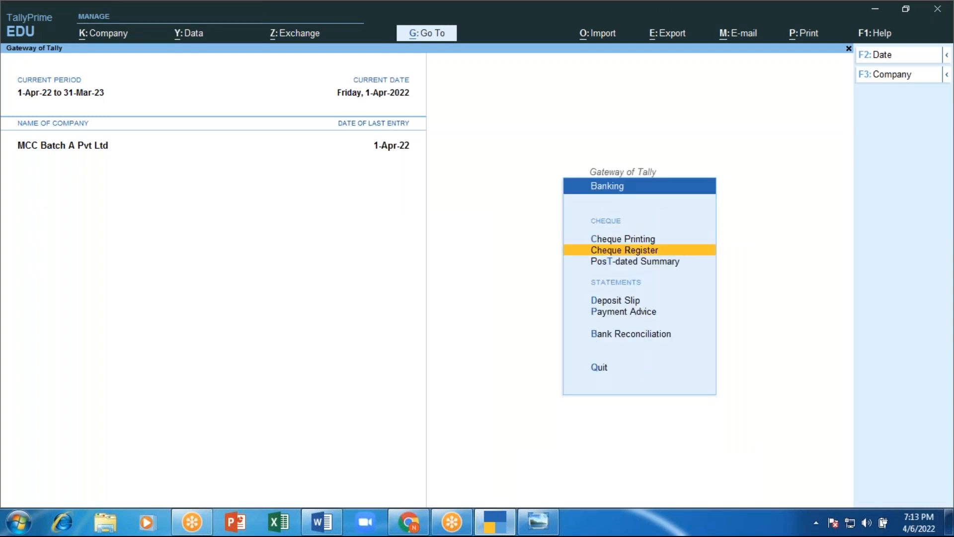
key(Return)
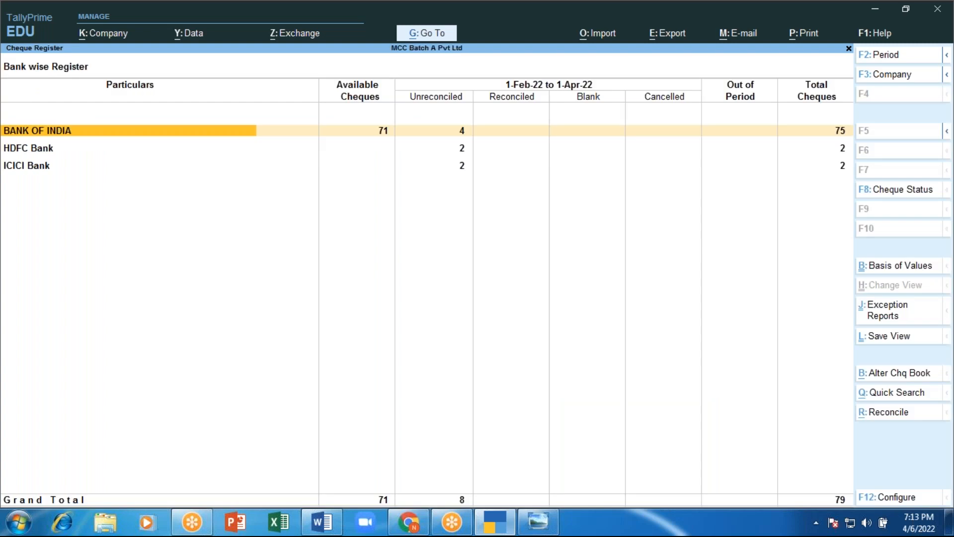
key(Return)
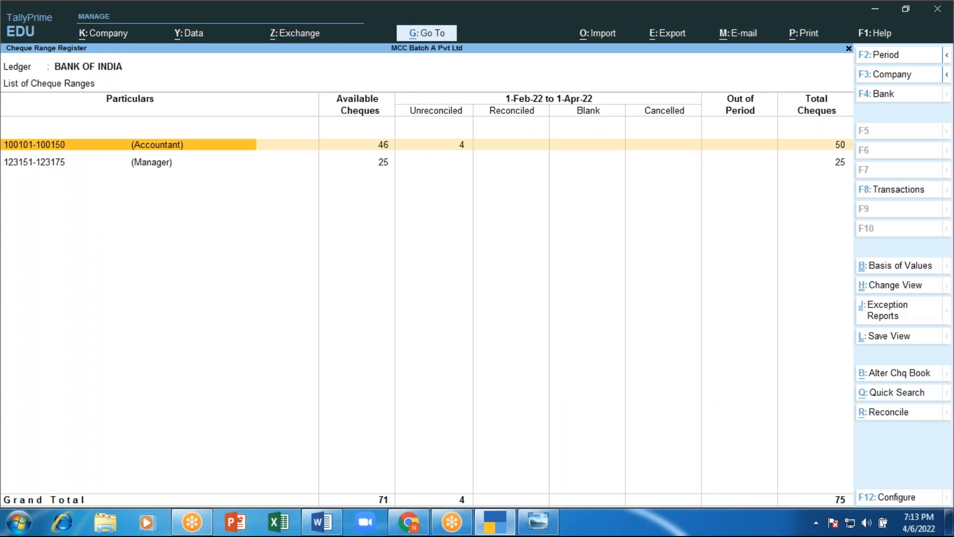
key(Down)
key(Up)
key(Down)
key(Up)
key(Down)
key(Up)
key(Down)
key(Up)
key(Return)
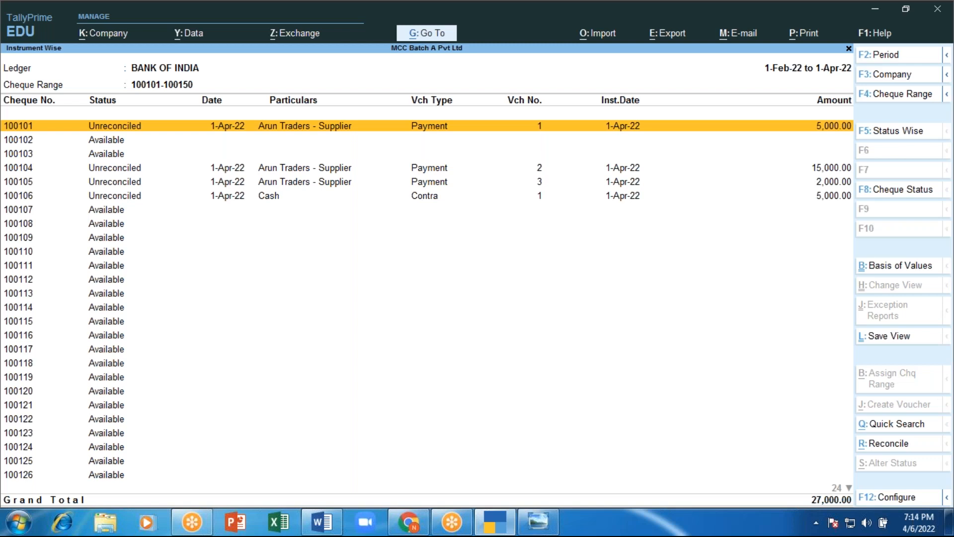
key(Down)
key(Down)
key(Down)
key(Down)
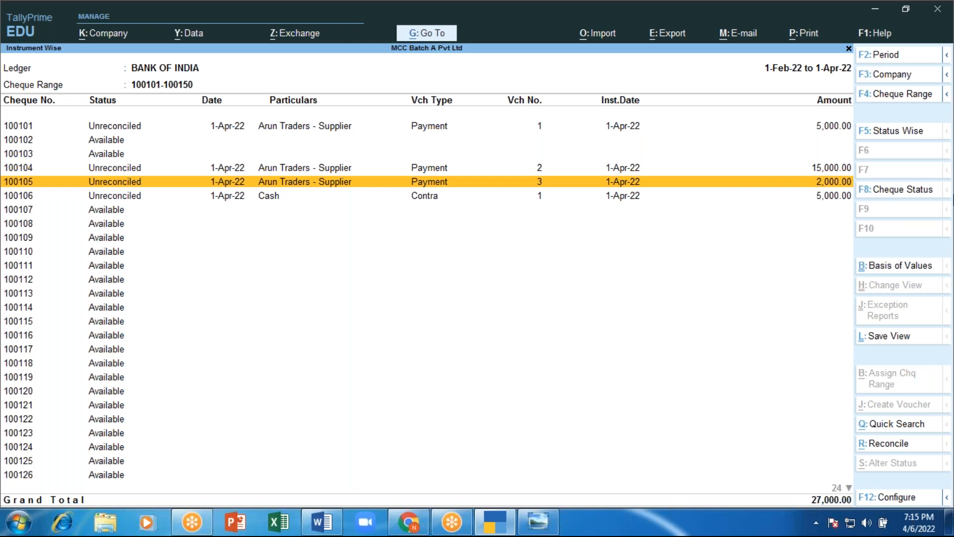
Step: Open Payment voucher No. 3 for cheque 100105 and leave it without saving changes
key(Return)
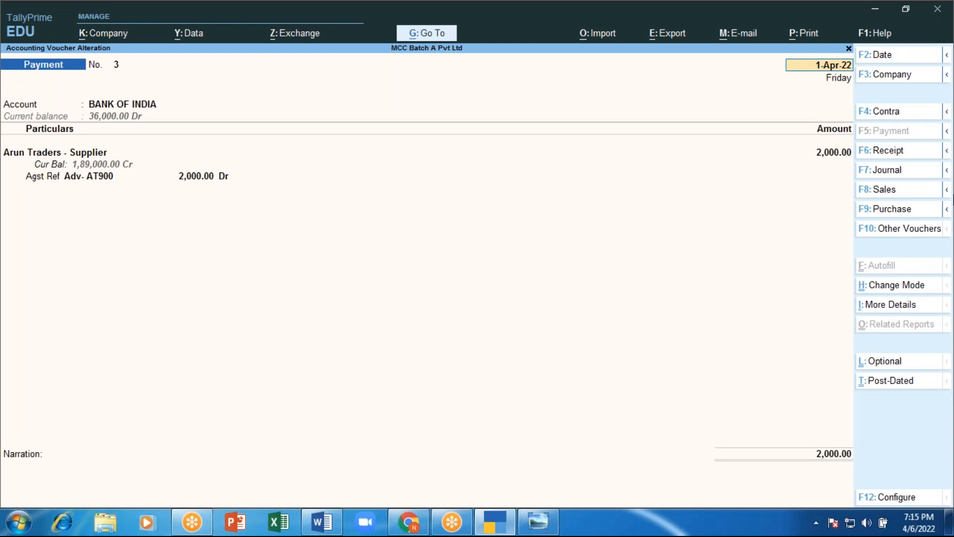
key(BackSpace)
key(Escape)
key(y)
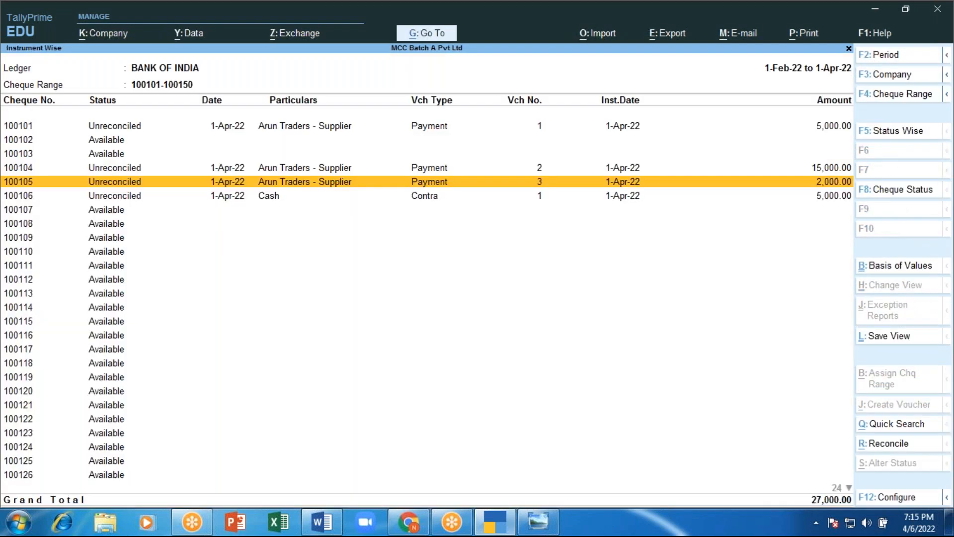
key(Down)
key(Up)
key(Down)
key(Up)
Step: Cancel Payment voucher No. 3 so cheque 100105 becomes a Cancelled Cheque
key(Return)
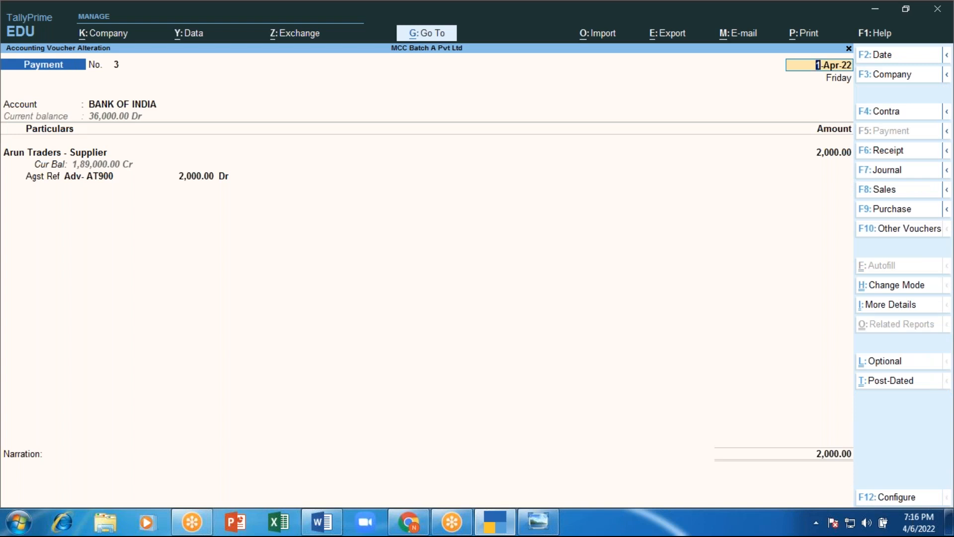
key(alt)
key(alt+x)
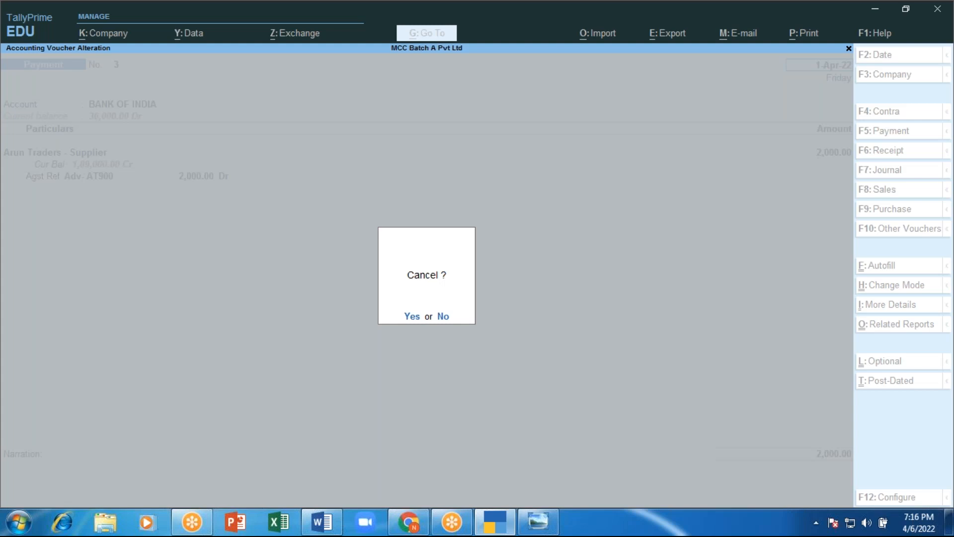
key(y)
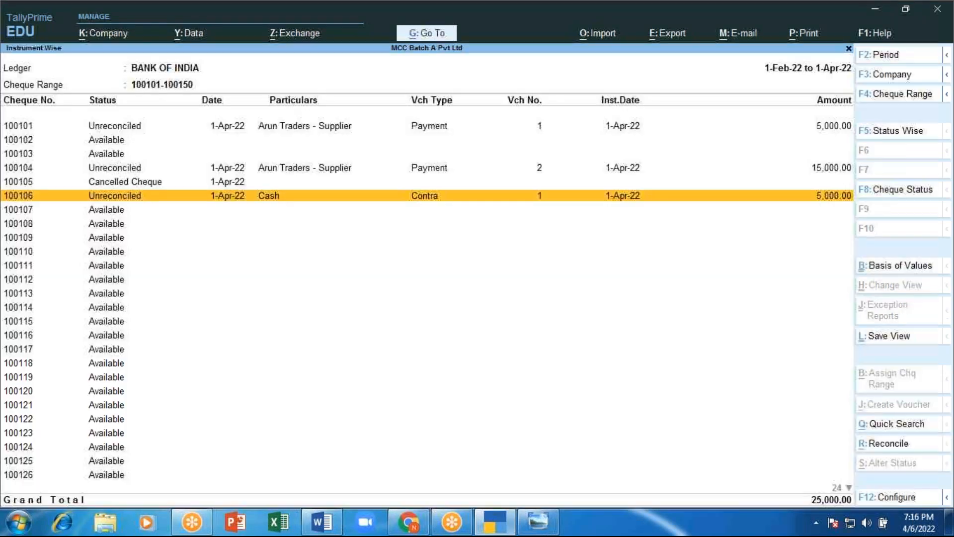
key(Up)
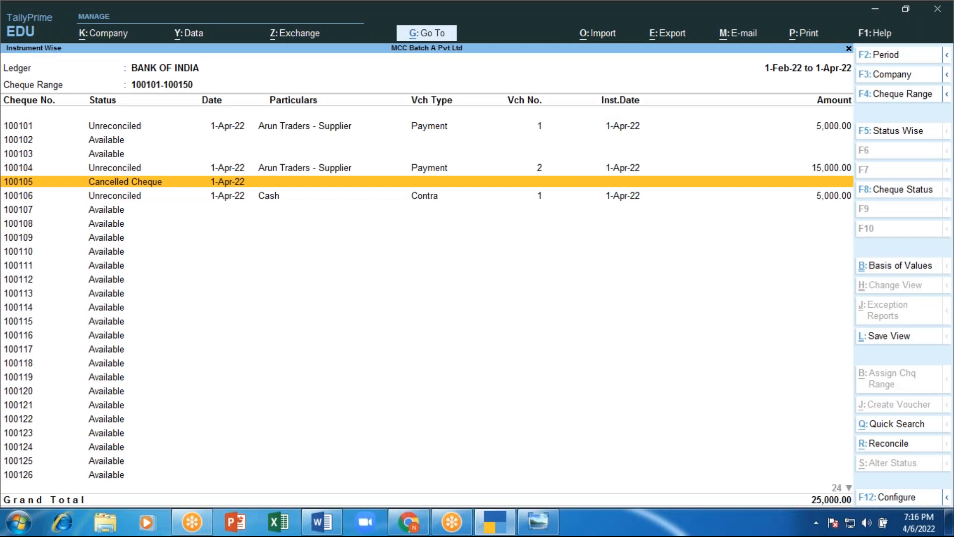
key(Up)
key(Up)
key(Up)
key(Up)
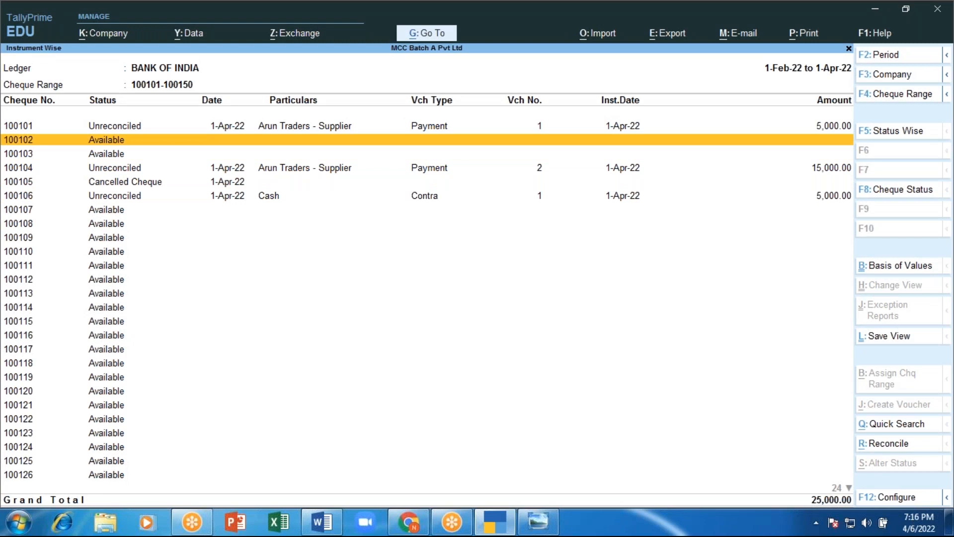
key(Escape)
key(Escape)
key(Escape)
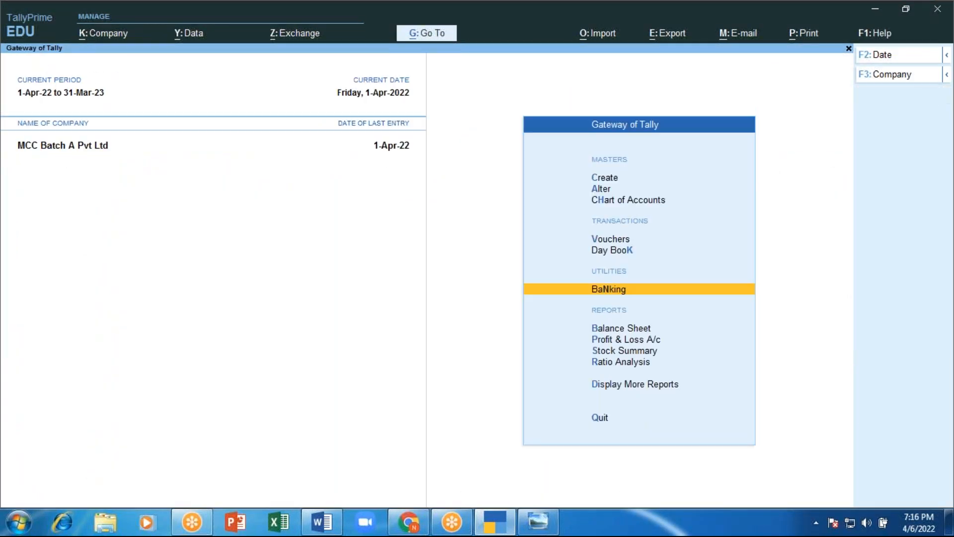
key(Return)
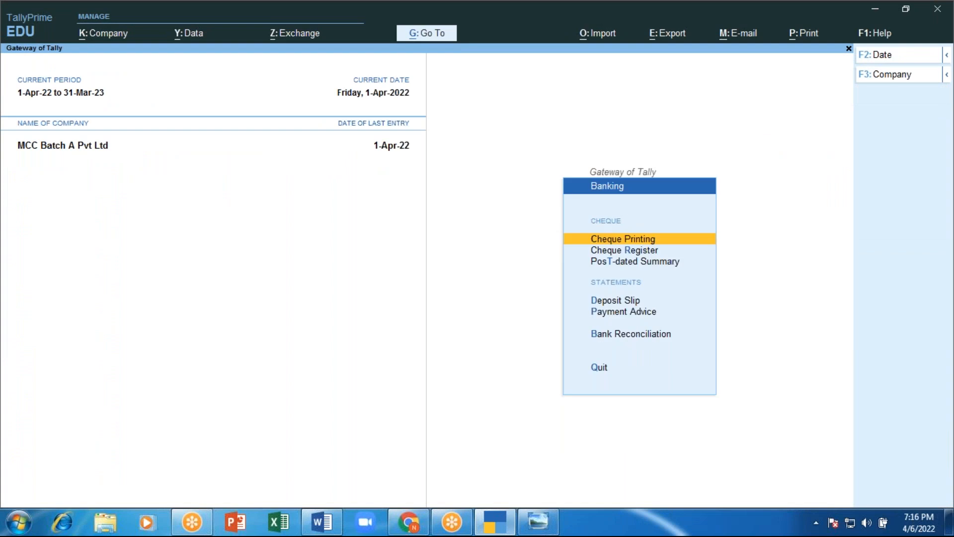
key(Down)
key(Return)
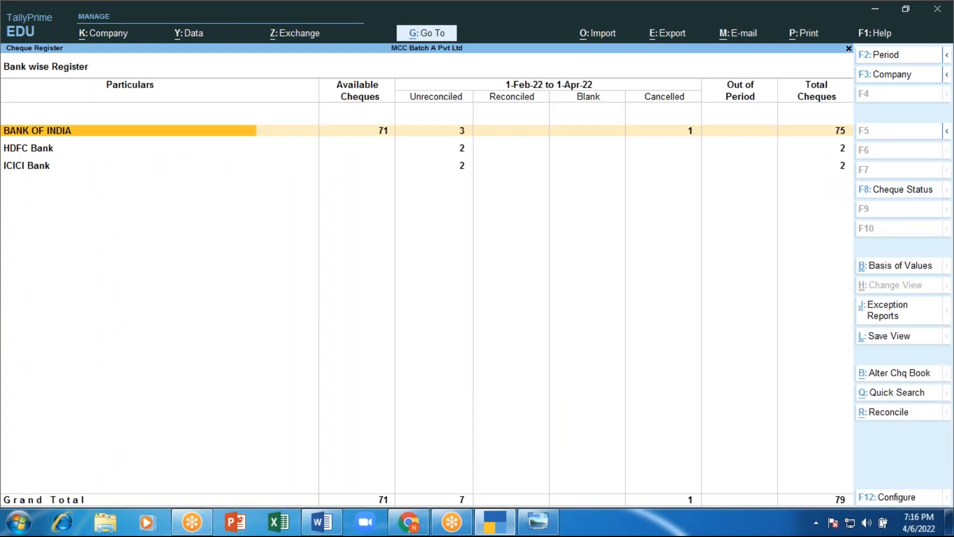
key(Return)
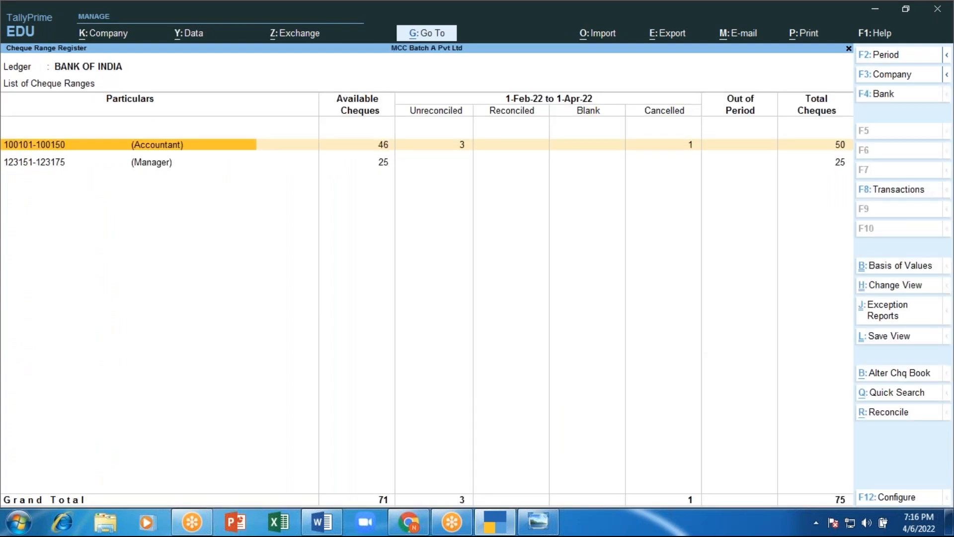
key(Return)
key(Down)
key(Down)
key(Down)
key(Down)
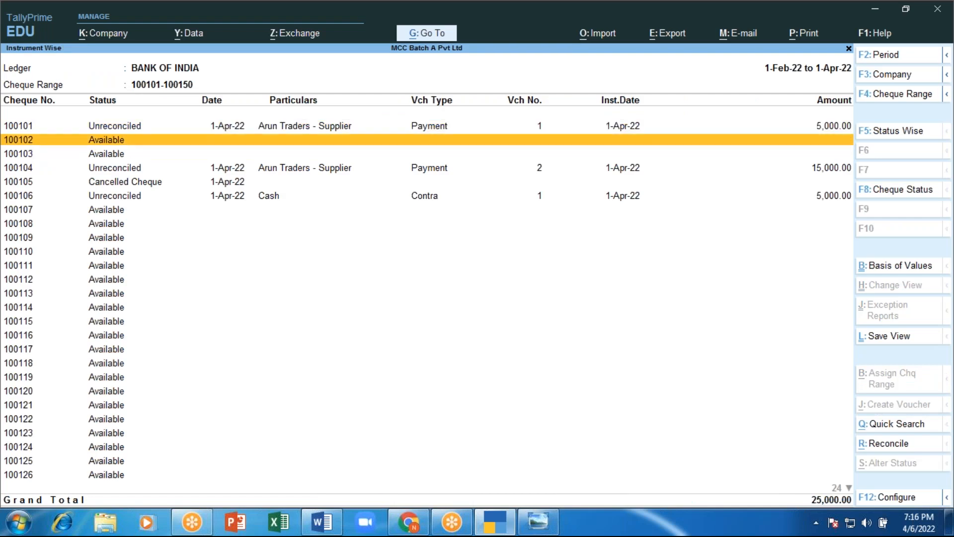
key(Up)
key(Up)
key(Up)
key(Up)
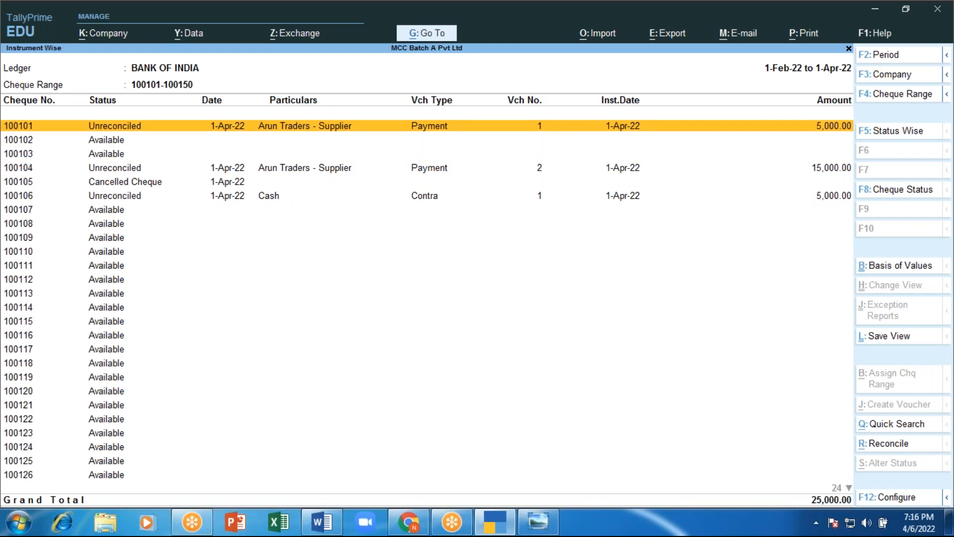
Step: Cancel Payment voucher No. 1 behind cheque 100101, lowering the Grand Total to 20,000.00
key(Return)
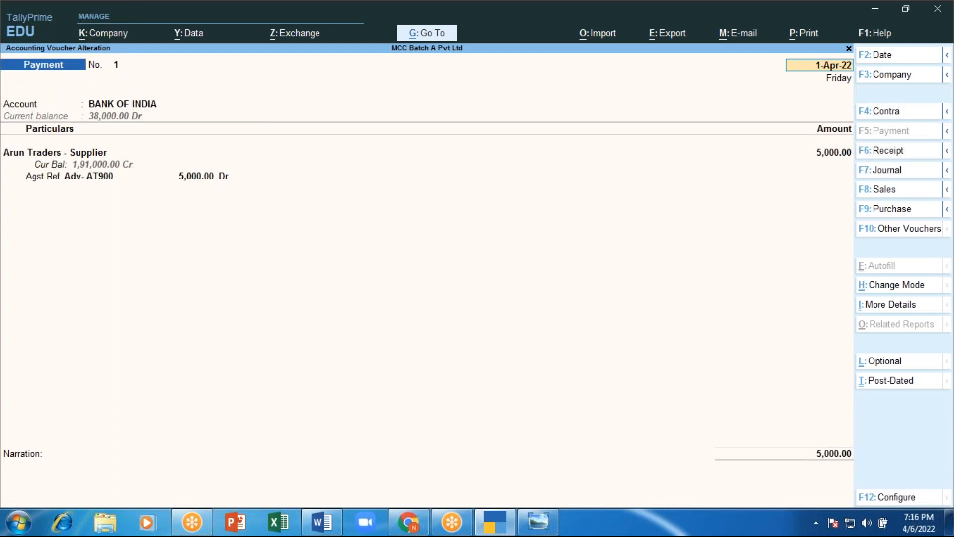
key(alt)
key(alt+x)
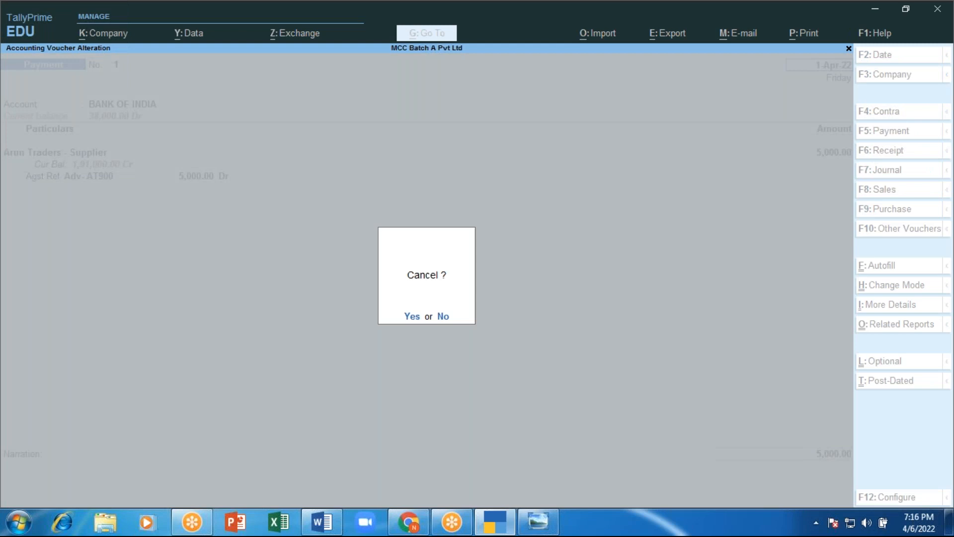
key(y)
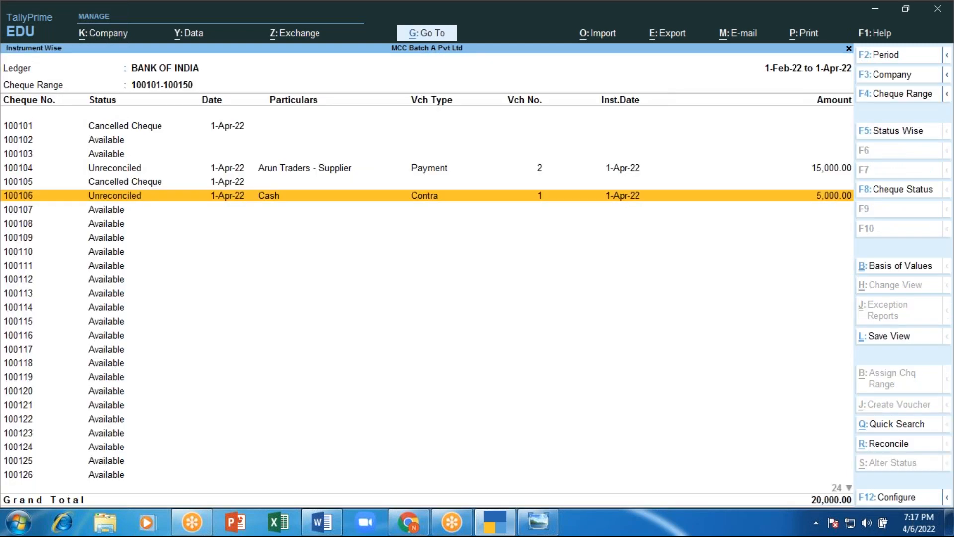
key(Up)
key(Up)
key(Up)
key(Up)
key(Up)
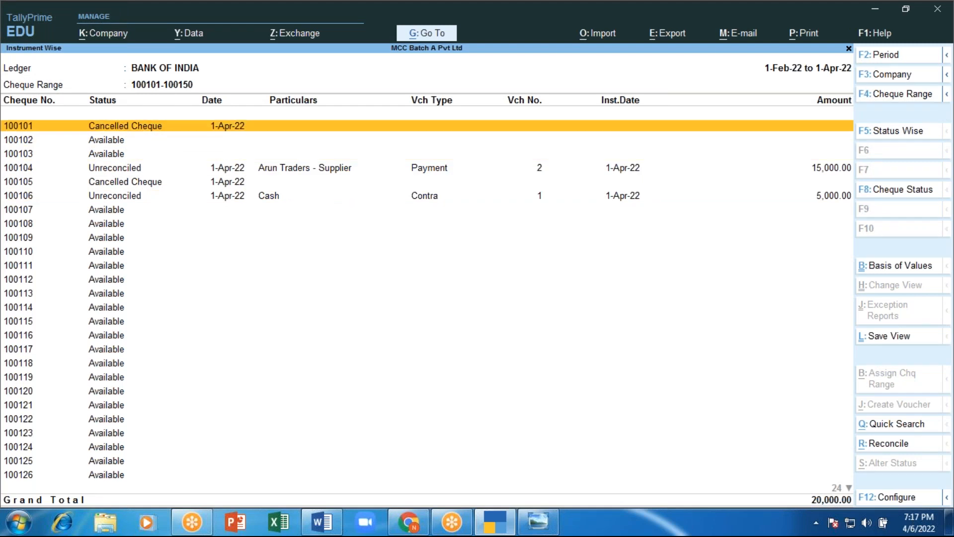
Step: Move through the cheque list, past 100104 and 100107, to reach cheque 100108
key(Down)
key(Down)
key(Down)
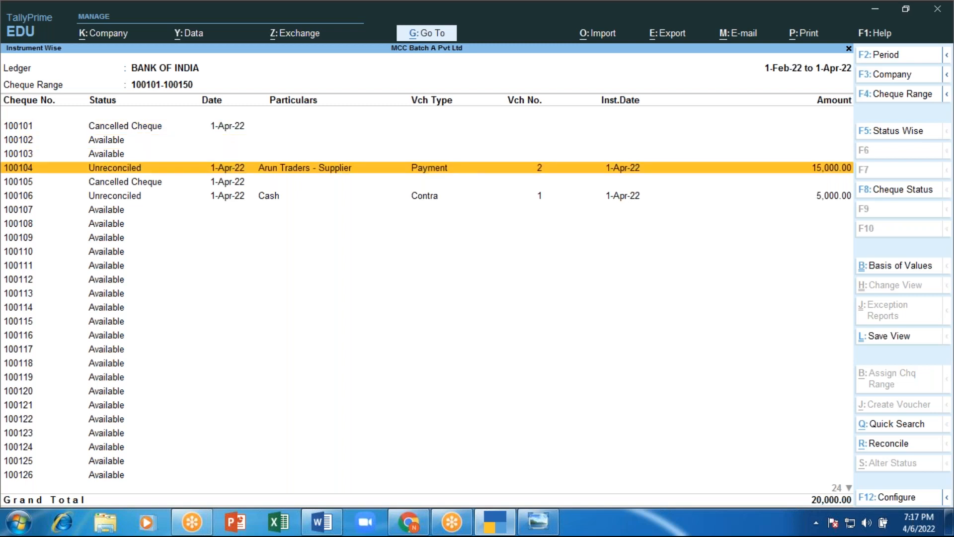
key(Down)
key(Down)
key(Down)
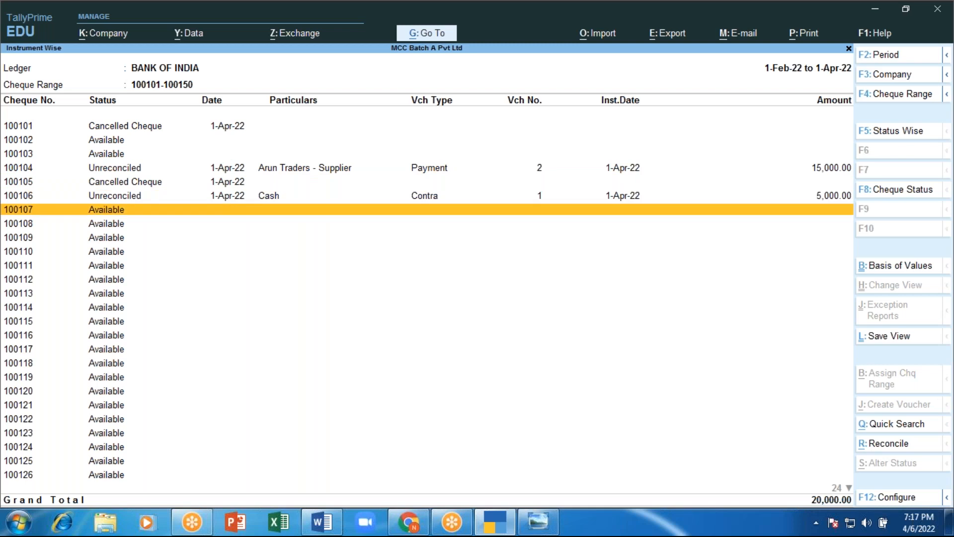
key(Down)
key(Up)
key(Up)
key(Up)
key(Up)
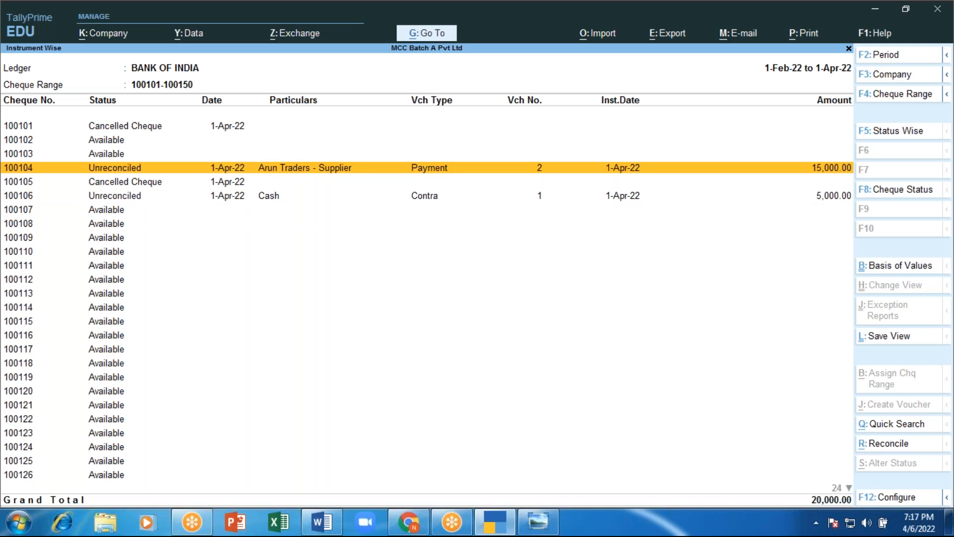
key(Down)
key(Down)
key(Down)
key(Down)
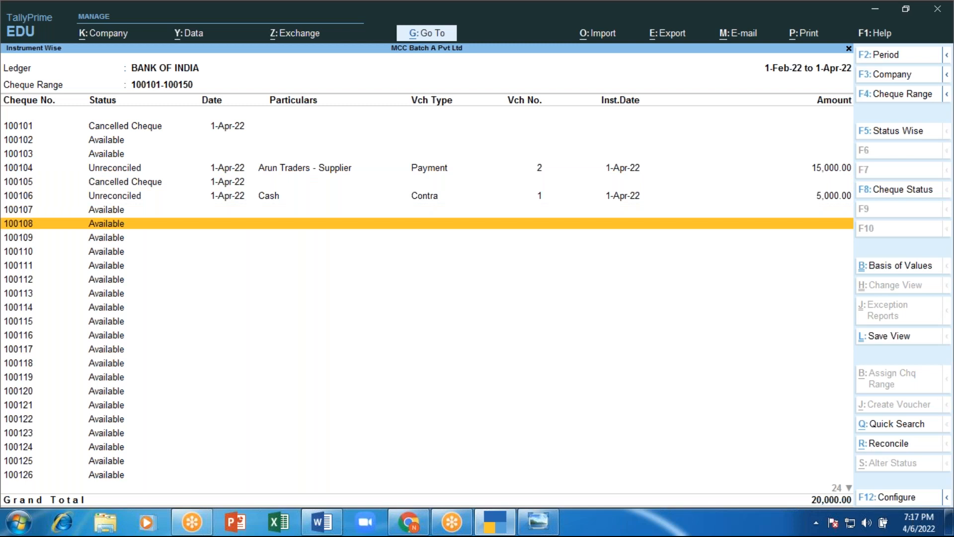
key(Up)
key(Up)
key(Down)
key(Down)
key(Down)
key(Down)
key(Down)
key(Down)
key(Up)
key(Up)
key(Up)
key(Up)
key(Up)
key(Up)
key(Down)
key(Down)
key(Down)
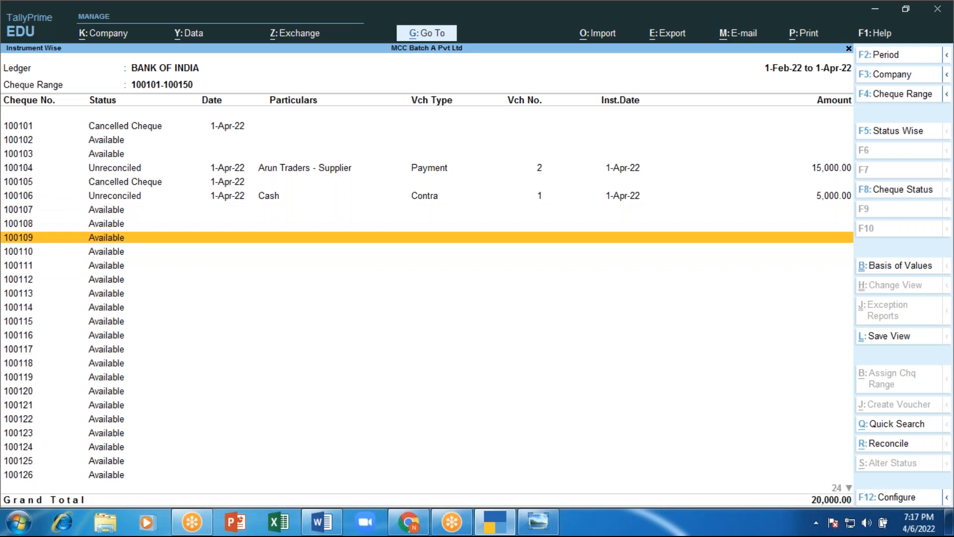
key(Up)
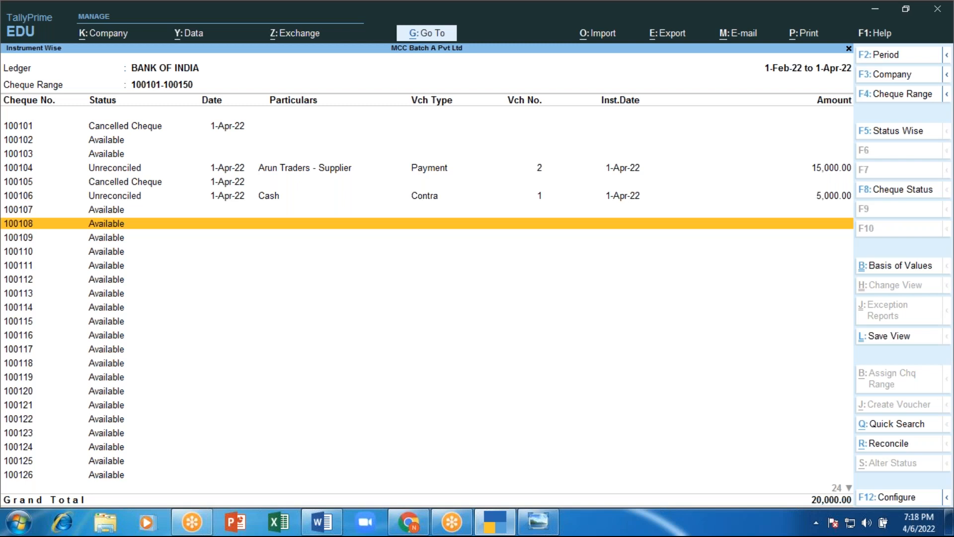
Step: Mark cheque 100108 for a status change
key(space)
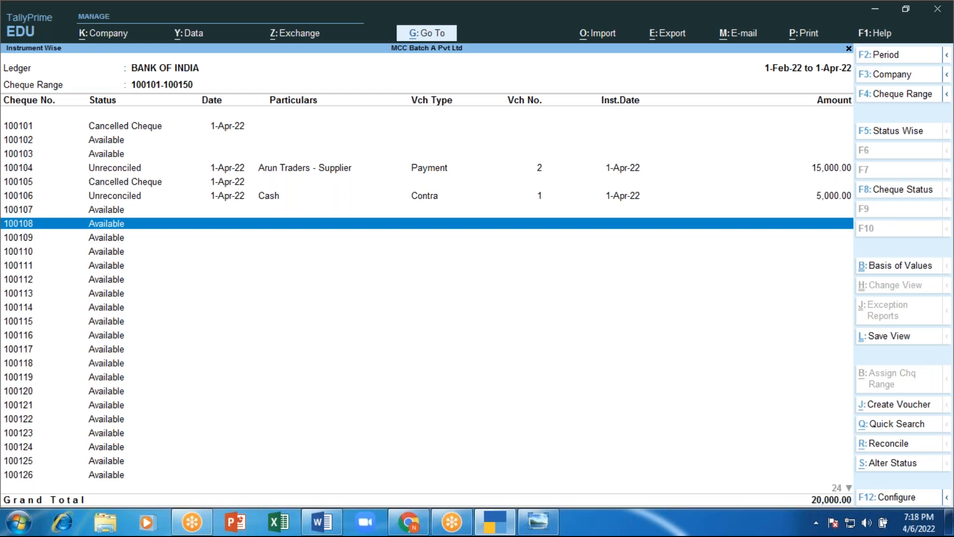
key(space)
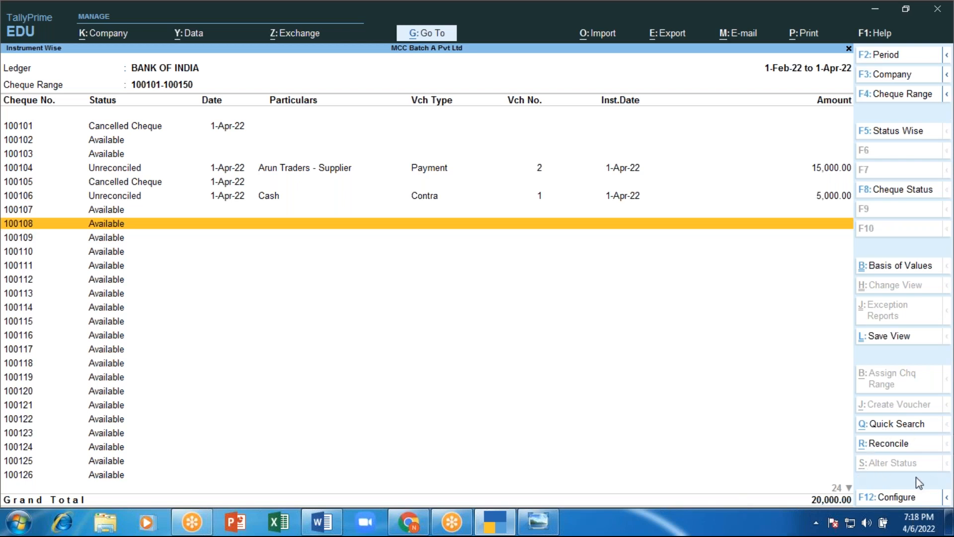
key(space)
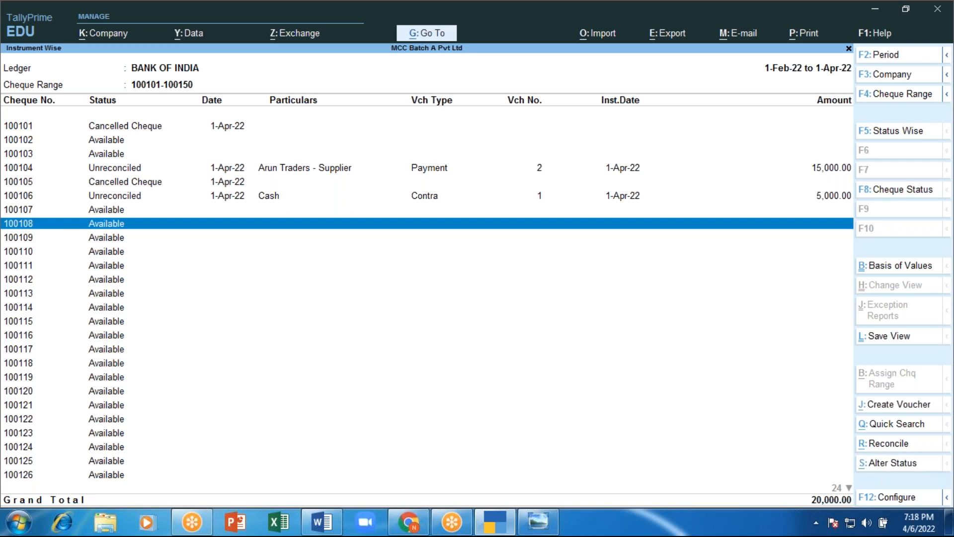
key(space)
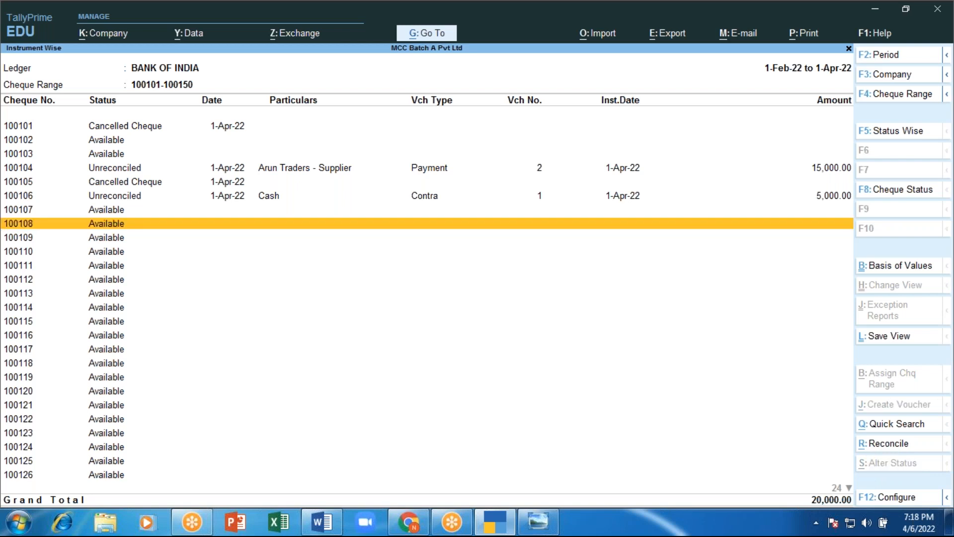
key(space)
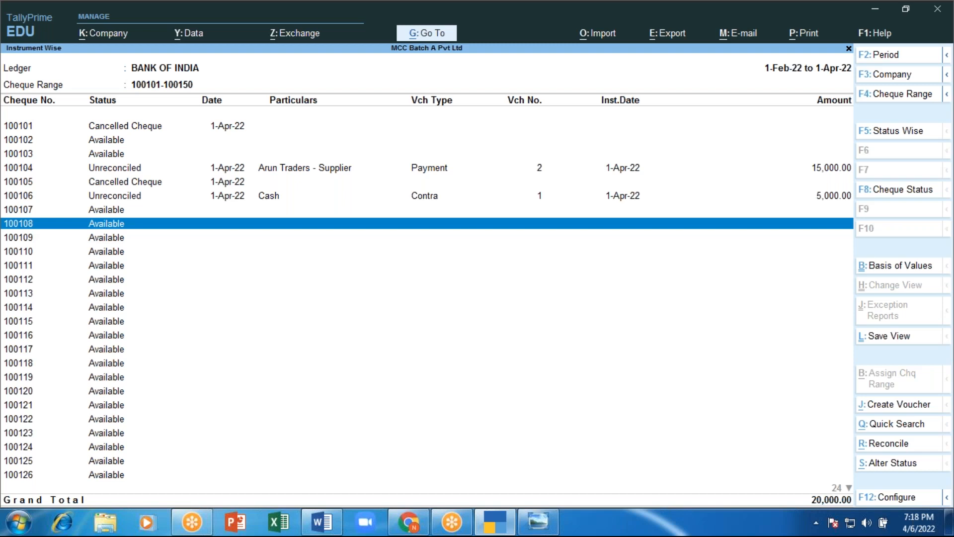
key(space)
key(space)
Step: Set cheque 100108 to Cancel Cheque dated 1-4-2022 with remark 'no more use of this cheque'
click(888, 467)
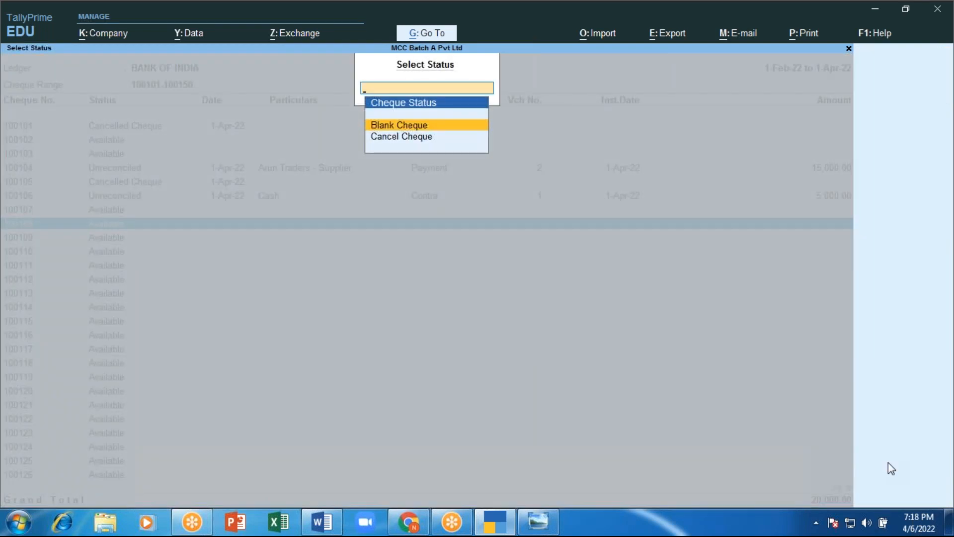
key(Down)
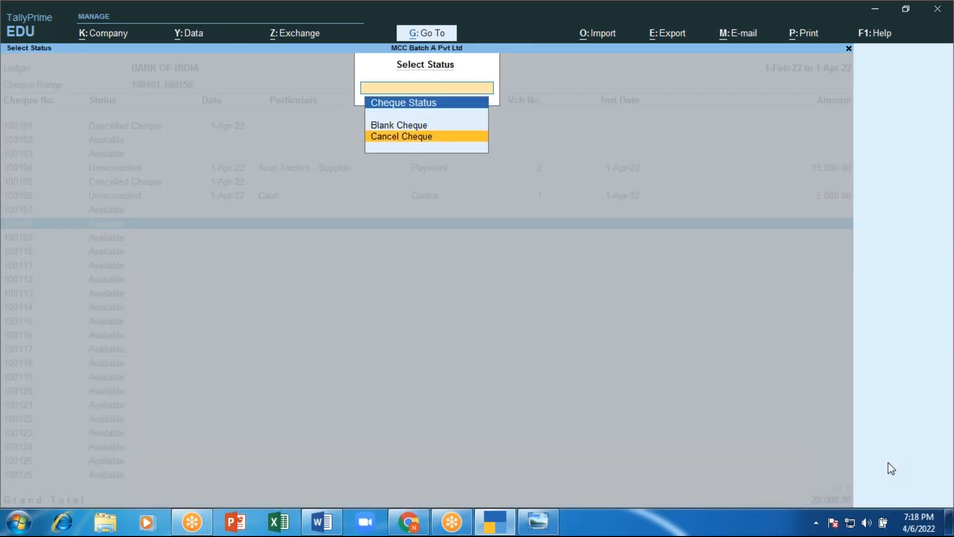
key(Return)
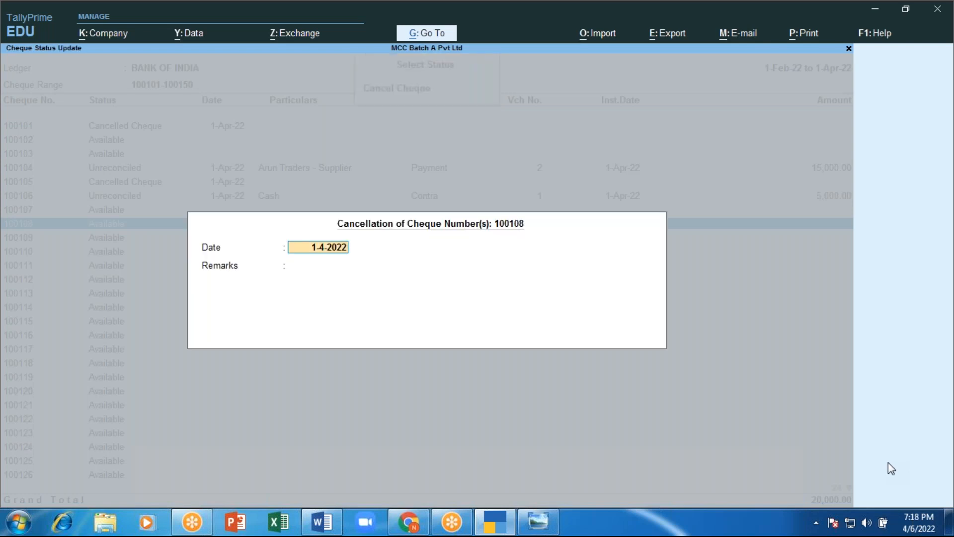
key(Return)
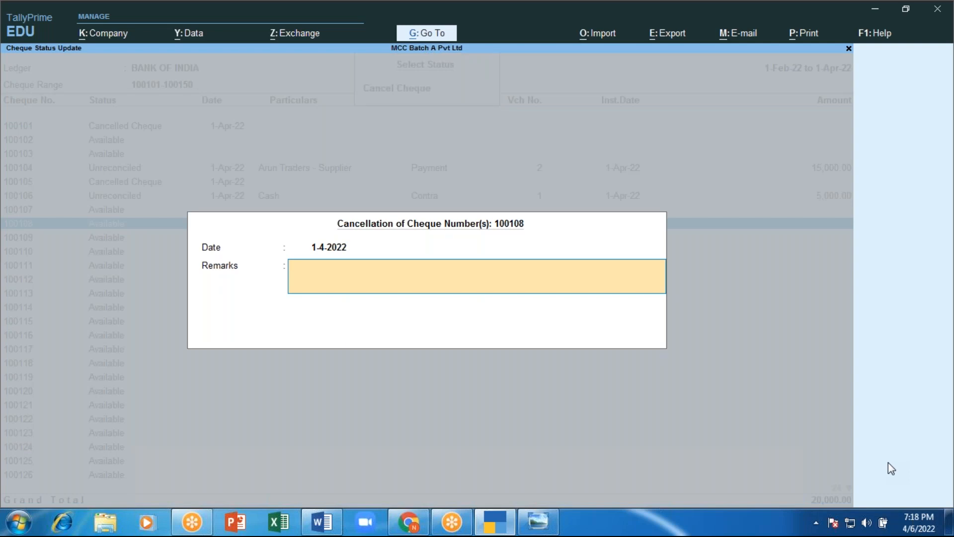
text(no more use of this cheqy)
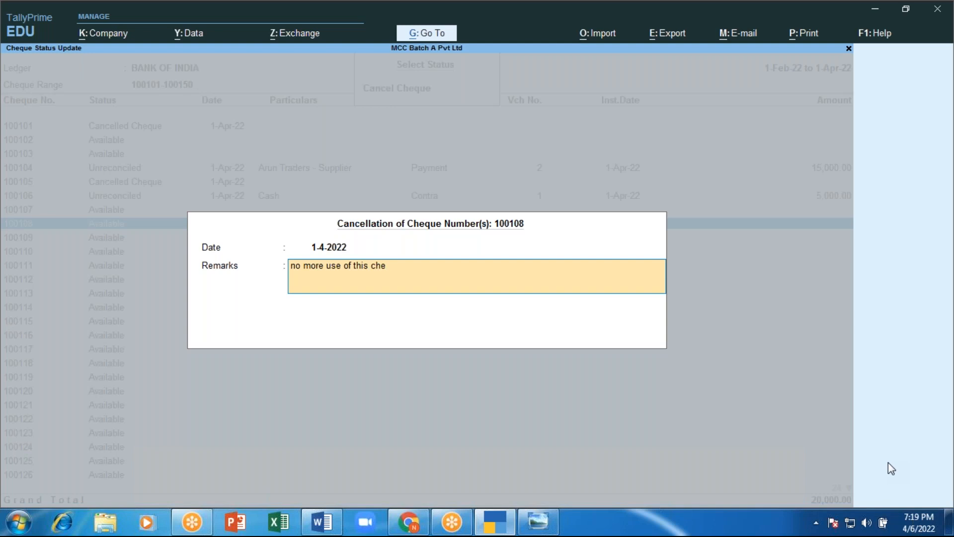
key(BackSpace)
key(BackSpace)
text(q)
key(BackSpace)
text(que)
key(Return)
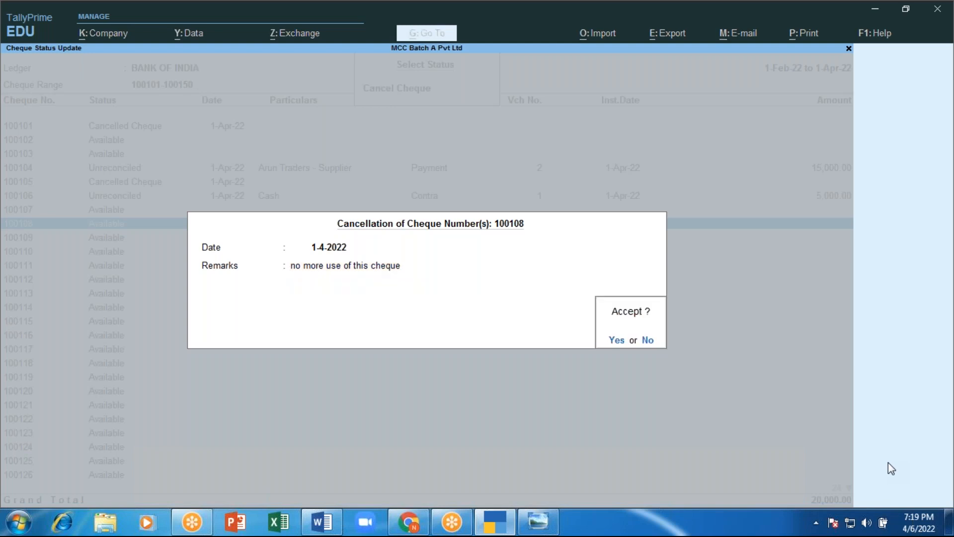
Step: Confirm cheque 100108's cancellation and mark cheque 100110 for a status change
key(y)
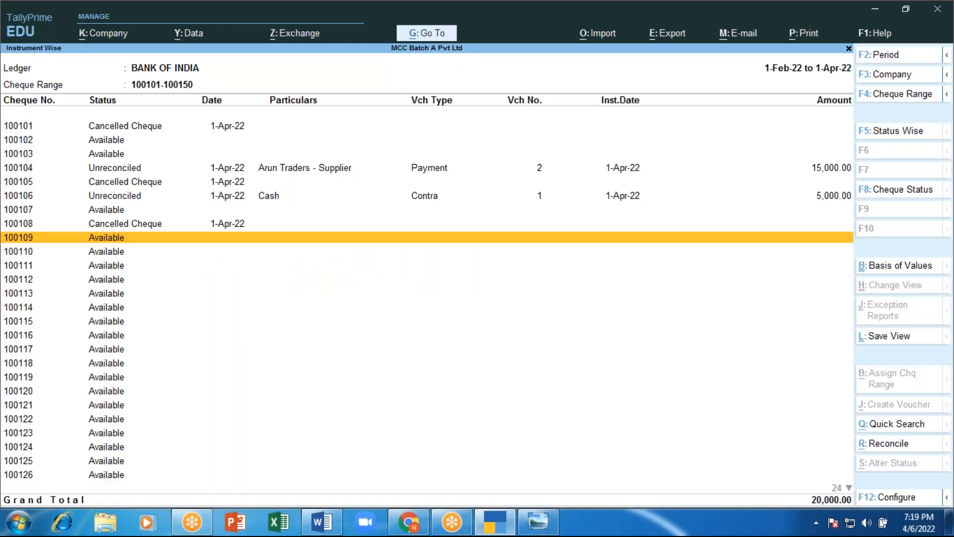
key(Up)
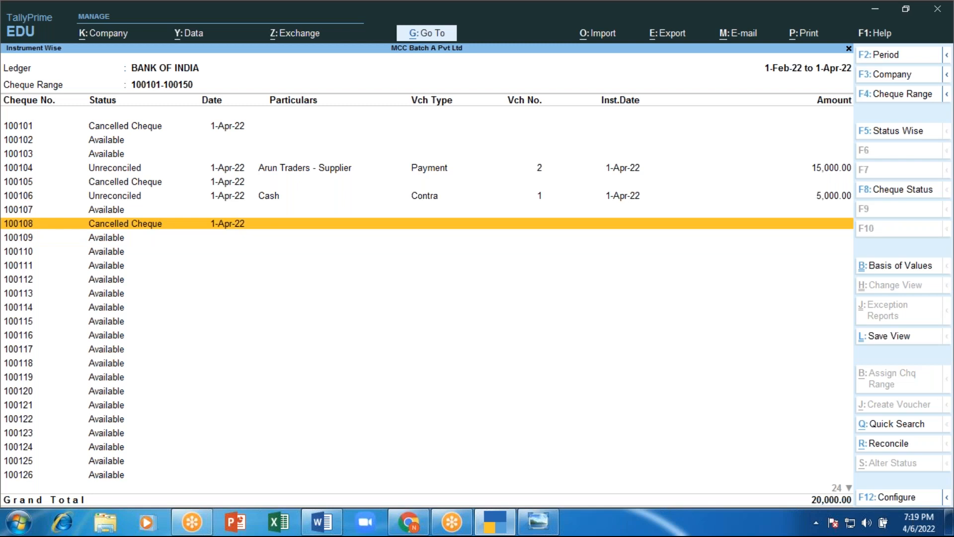
key(Down)
key(Down)
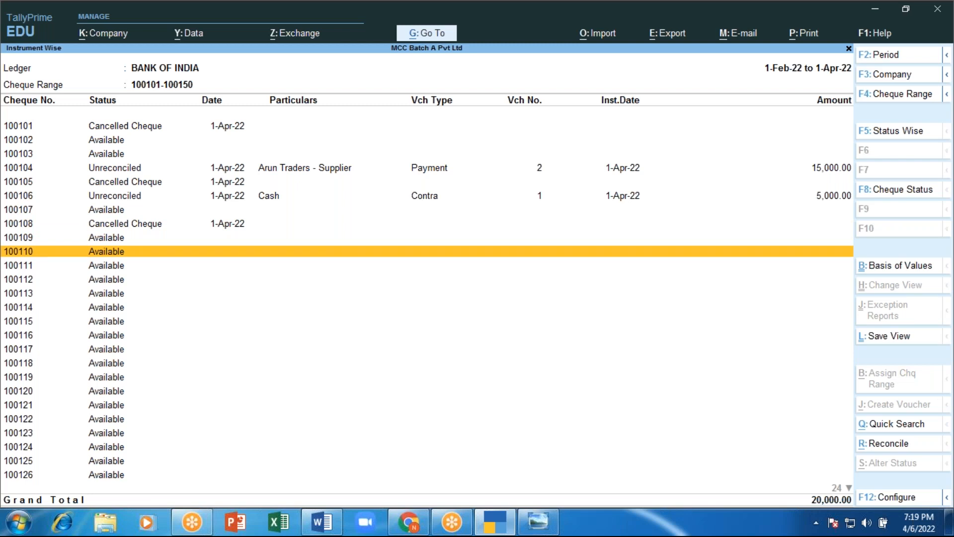
key(space)
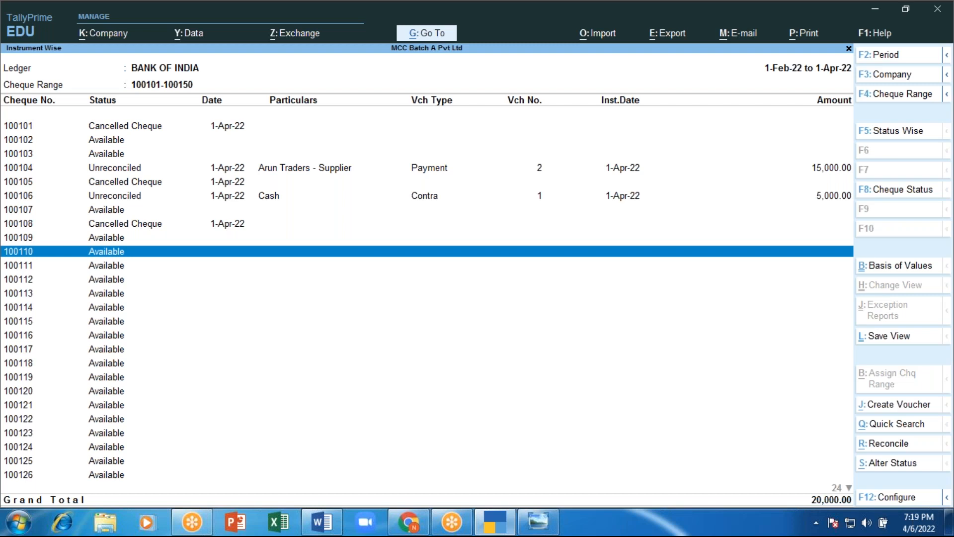
Step: Cancel cheque 100110 as of 1-4-2022 with the remark 'cancel cheque'
key(alt+s)
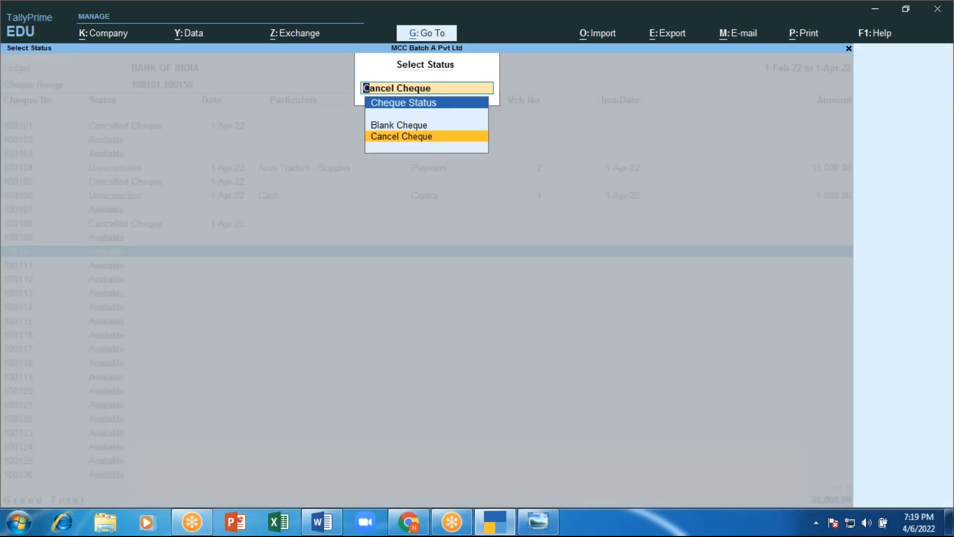
key(Up)
key(Down)
key(Return)
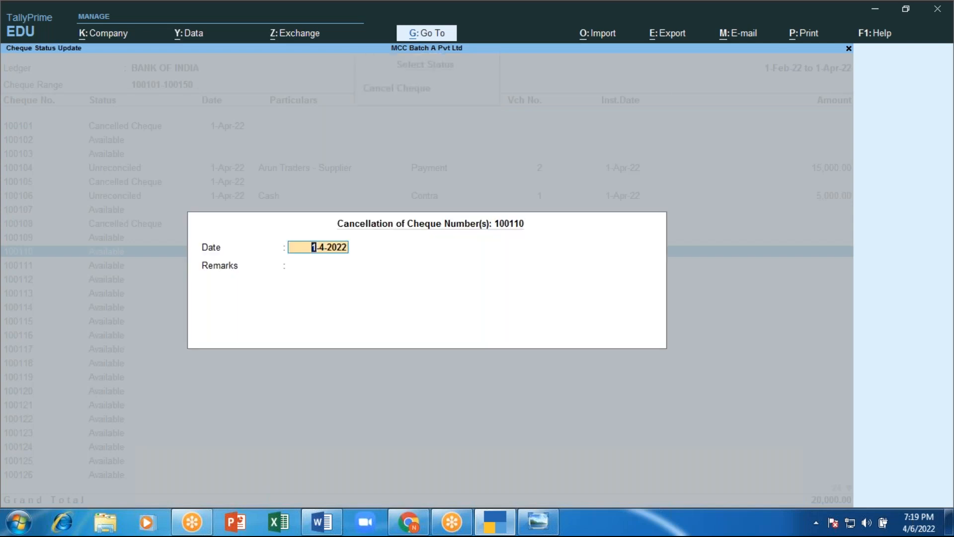
key(Return)
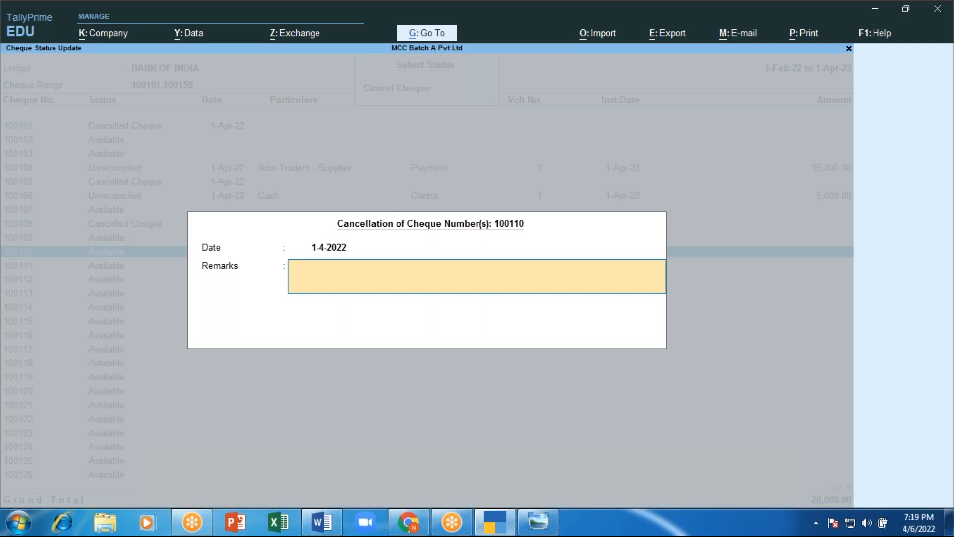
text(cancel cheque)
key(Return)
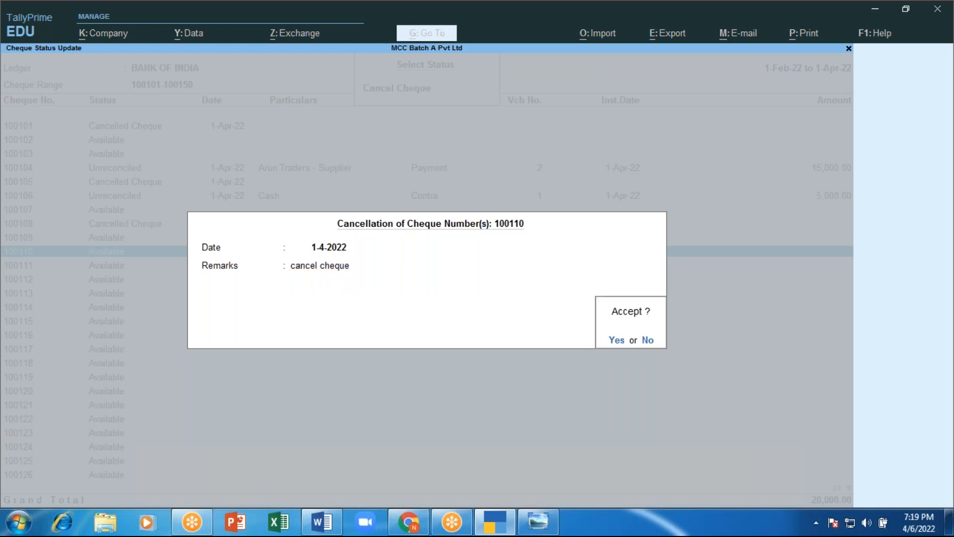
key(Return)
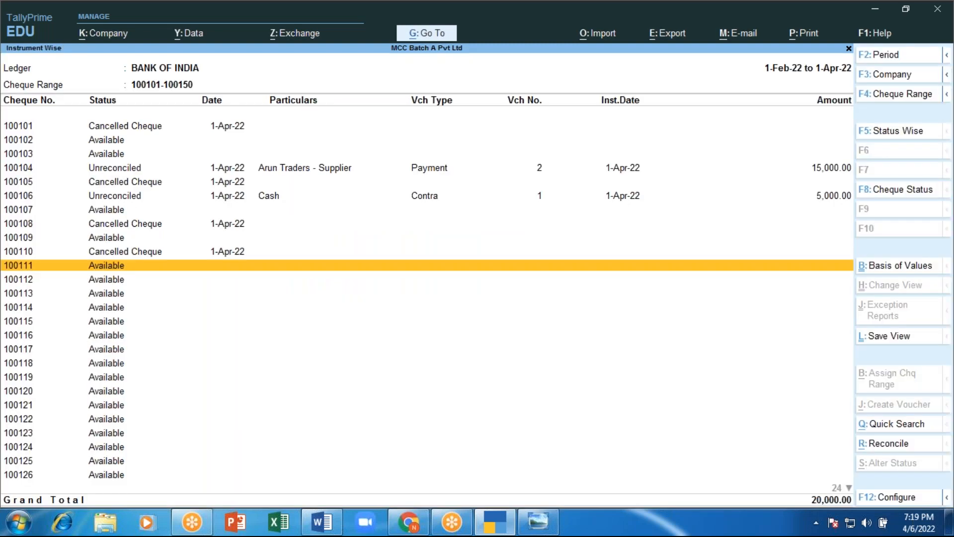
Step: Open Payment voucher No. 2 for Arun Traders (15,000.00) behind cheque 100104 and request its deletion
key(Up)
key(Up)
key(Up)
key(Up)
key(Up)
key(Up)
key(Up)
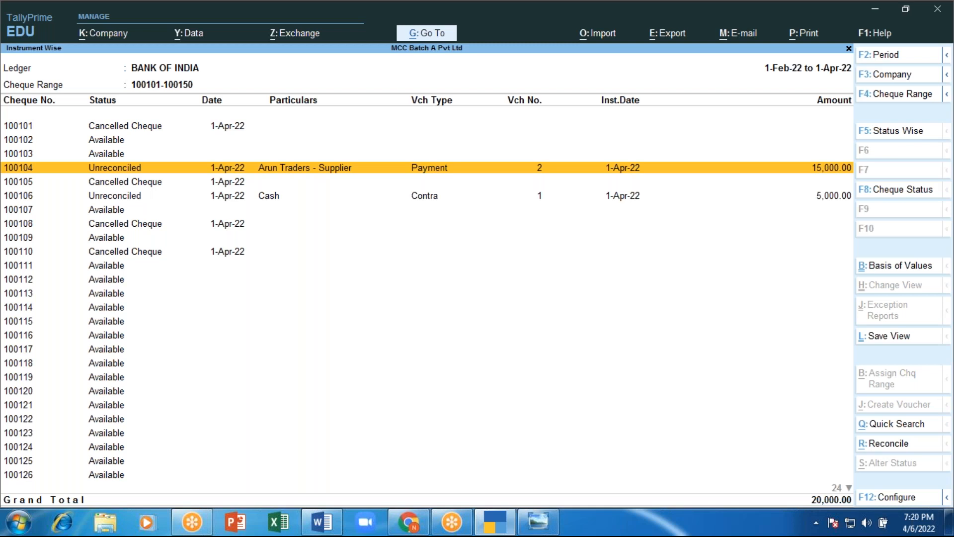
key(Return)
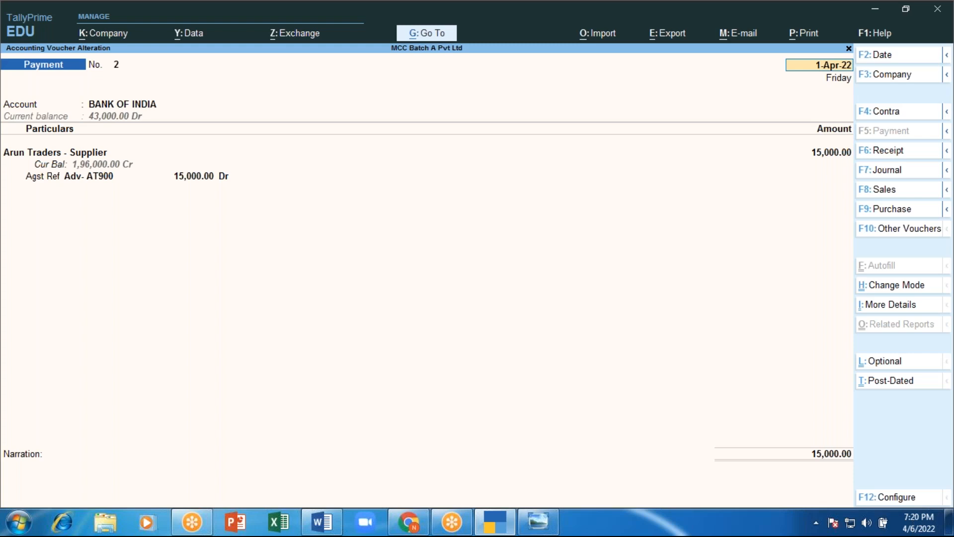
key(Escape)
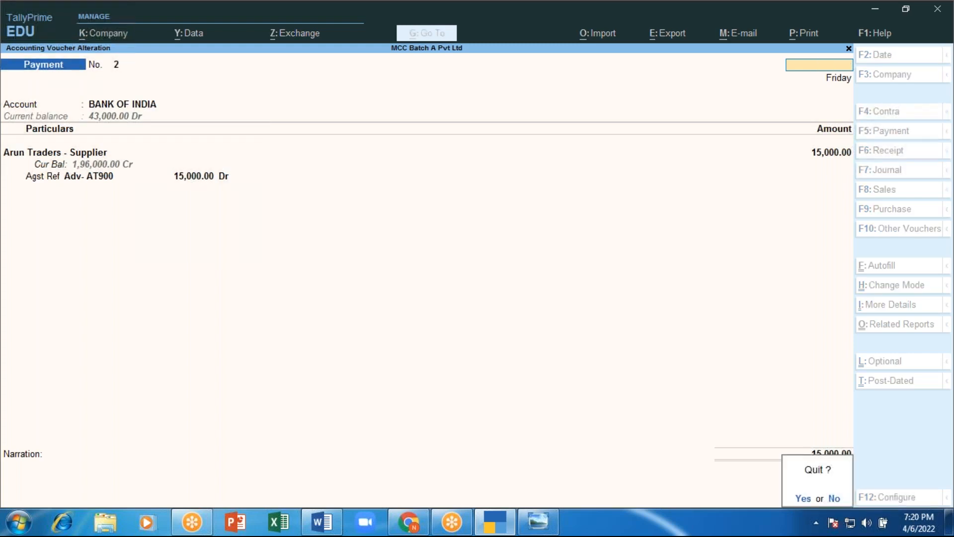
key(y)
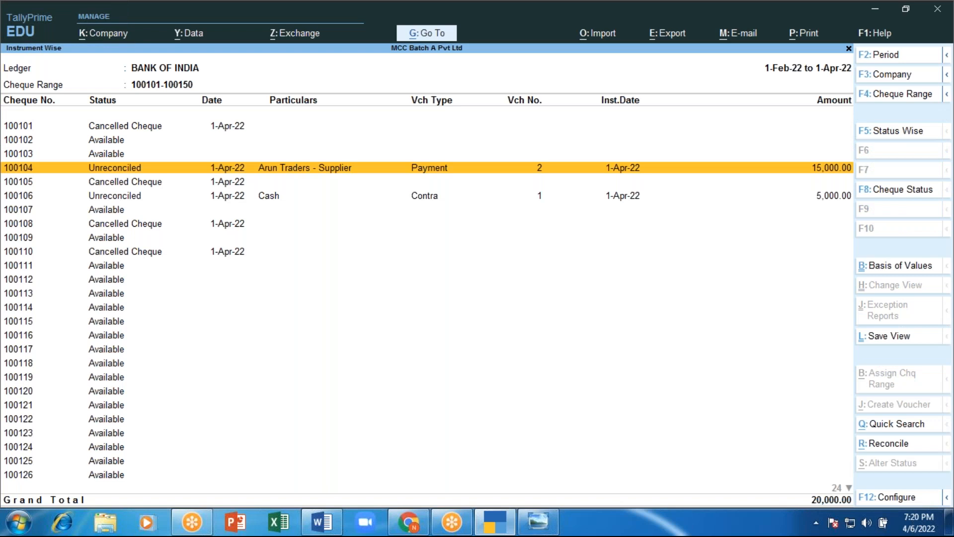
key(Return)
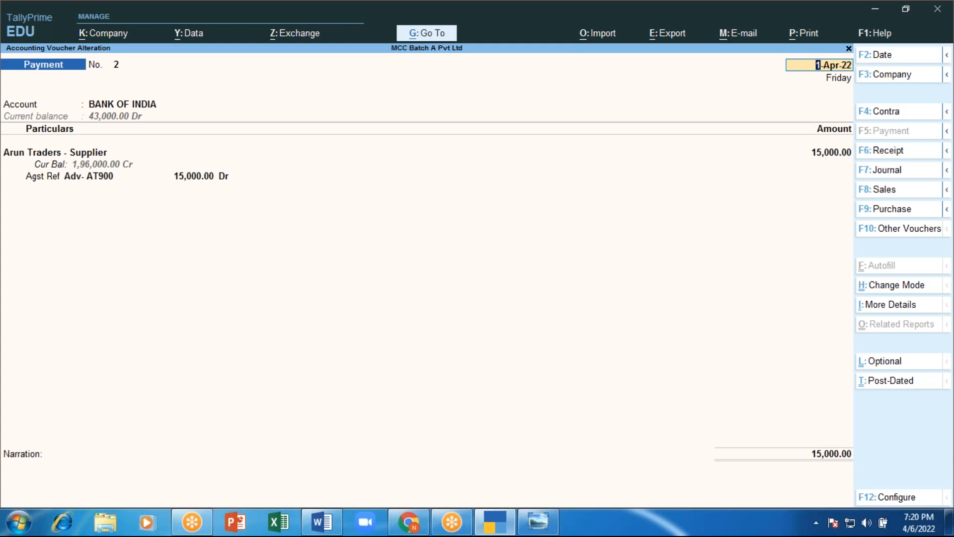
key(alt)
key(alt+d)
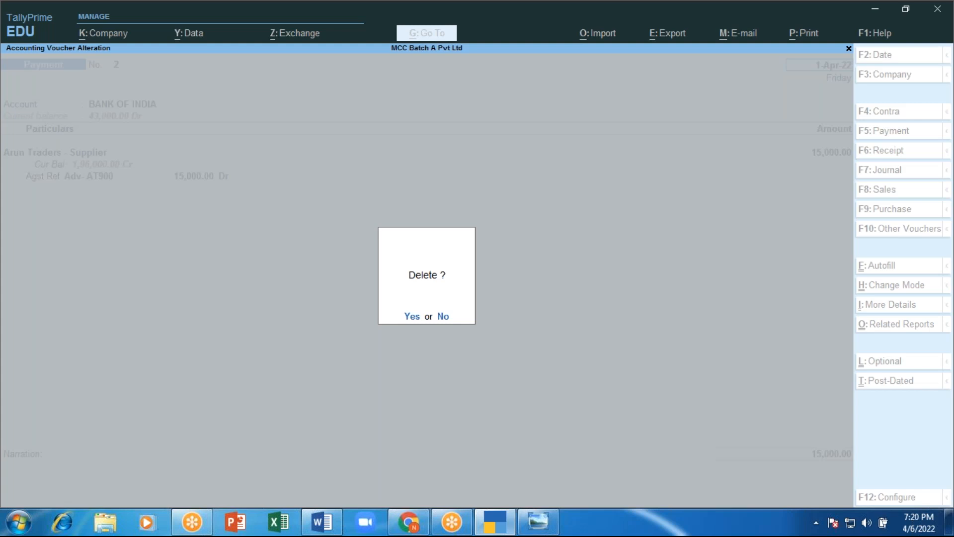
Step: Confirm deleting Payment voucher No. 2, dropping the register total to 5,000.00
key(y)
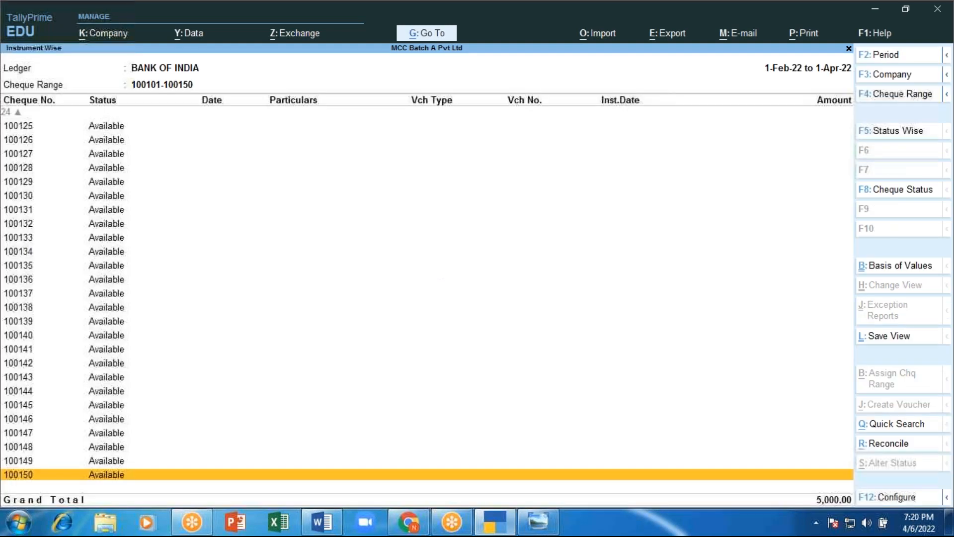
key(Up)
key(Up)
key(Up)
key(Up)
key(Up)
key(Up)
key(Up)
key(Up)
key(Up)
key(Up)
key(Up)
key(Up)
key(Up)
key(Up)
key(Up)
key(Up)
key(Up)
key(Up)
key(Up)
key(Up)
key(Up)
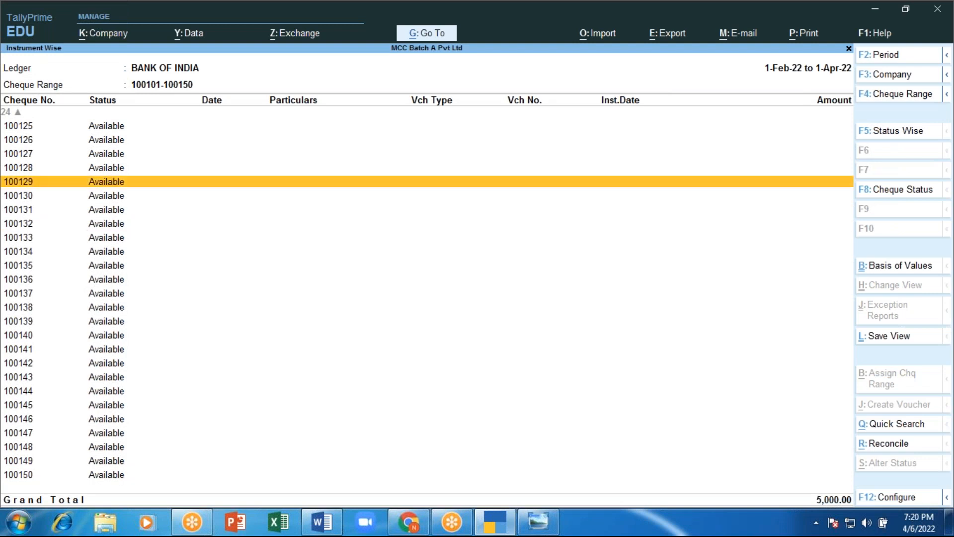
key(Down)
key(Down)
key(Down)
key(Down)
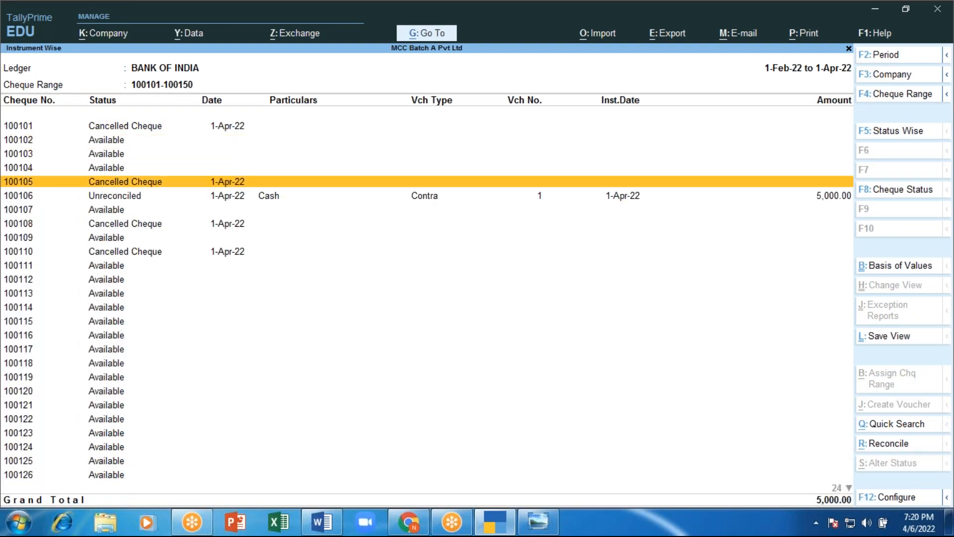
key(Up)
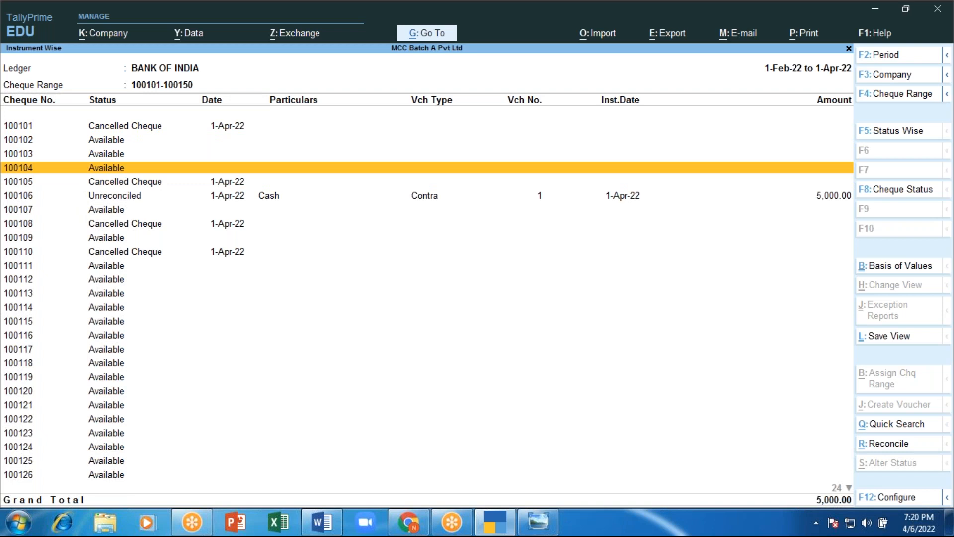
Step: Cancel cheque 100104 as of 1-4-2022 with the remark 'stop payment'
key(space)
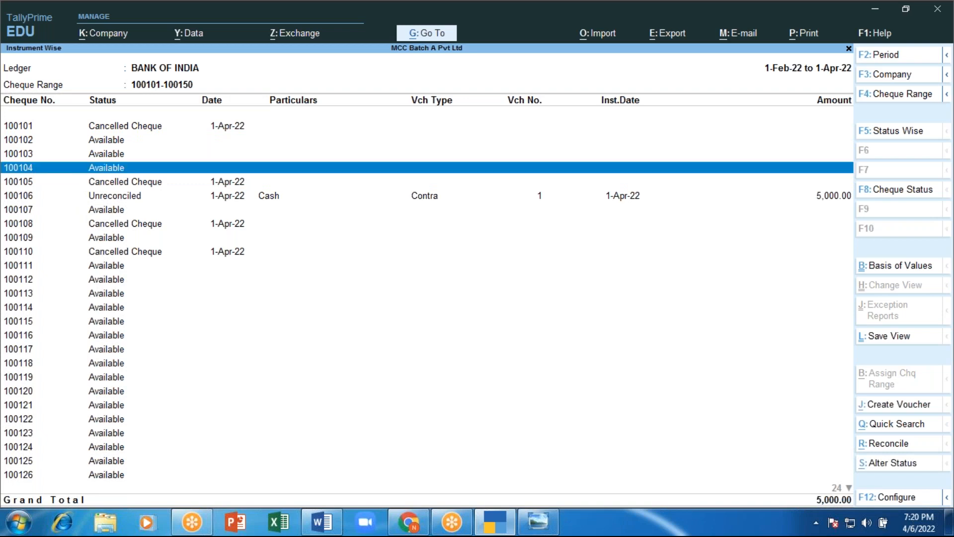
click(891, 463)
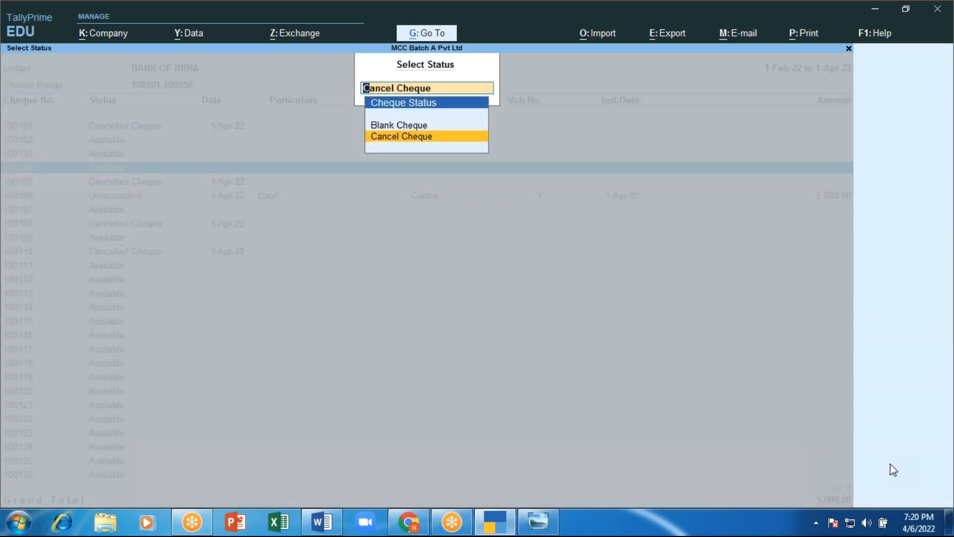
key(Return)
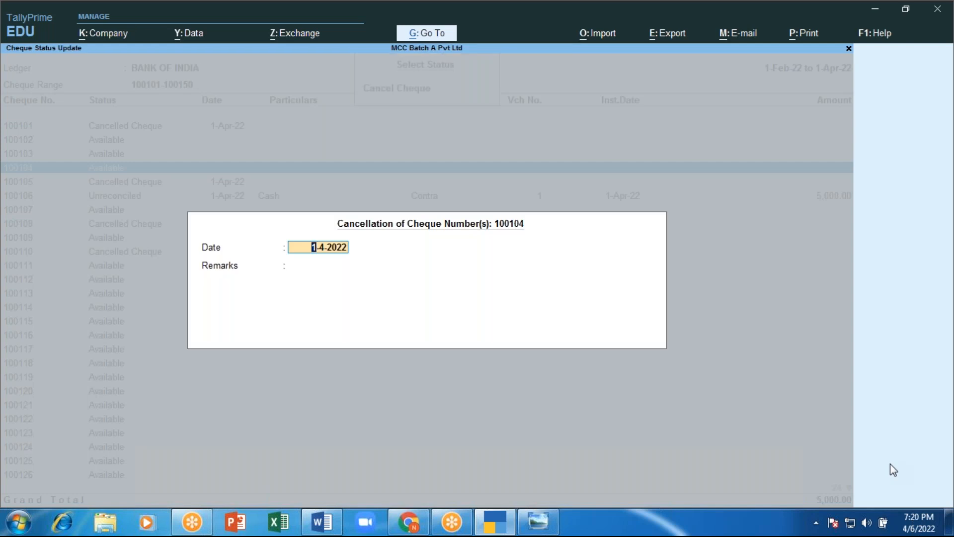
key(Return)
text(sto)
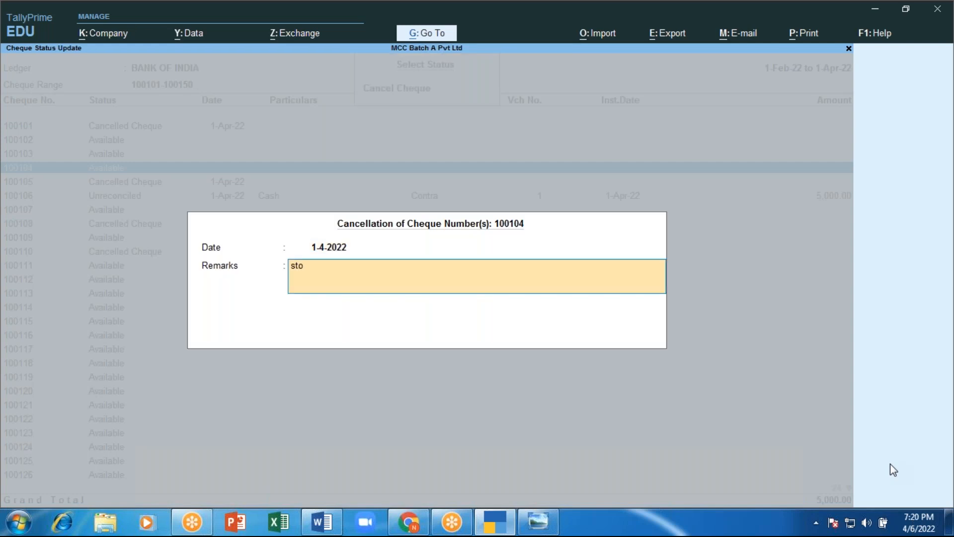
text(p payment)
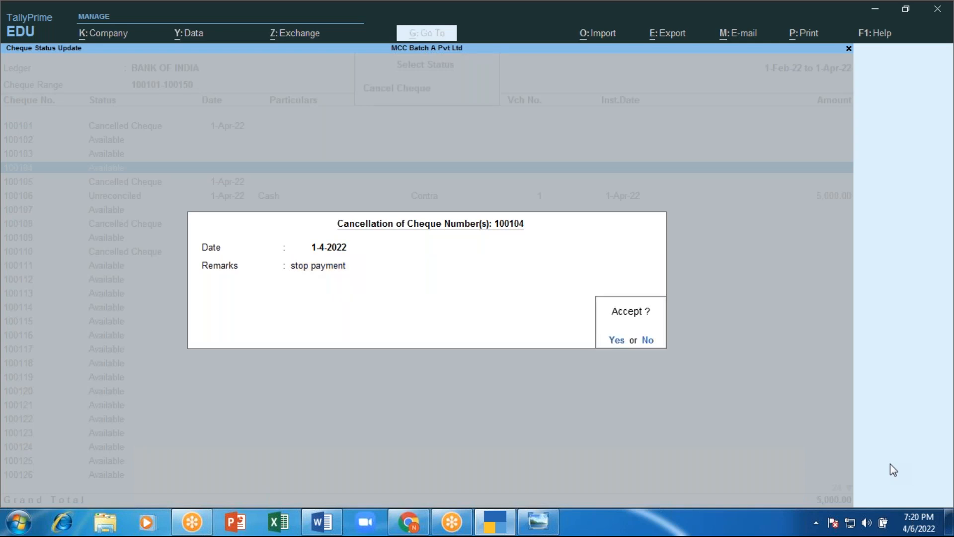
key(Return)
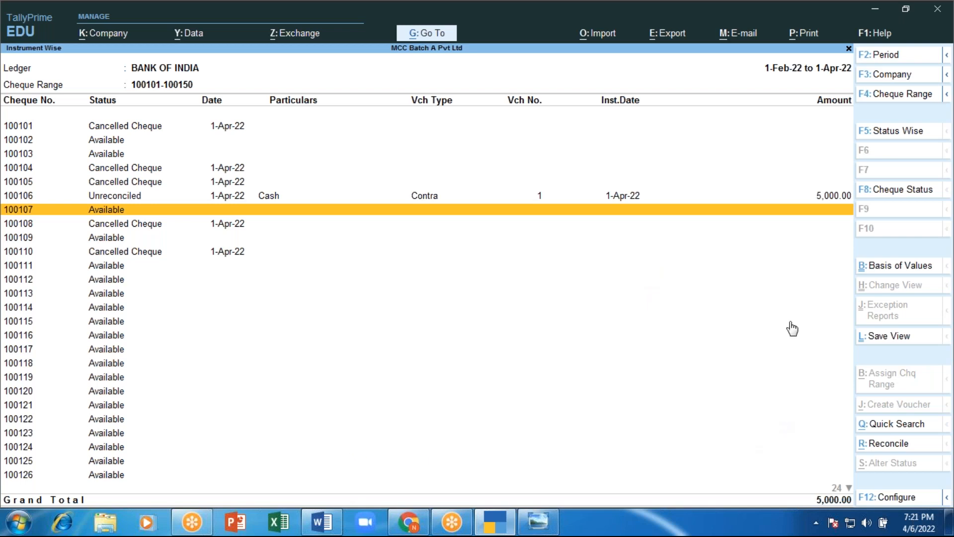
Step: Minimize TallyPrime, the demand draft image and Chrome, then bring up Word's Cancel and Blank cheque notes
click(492, 524)
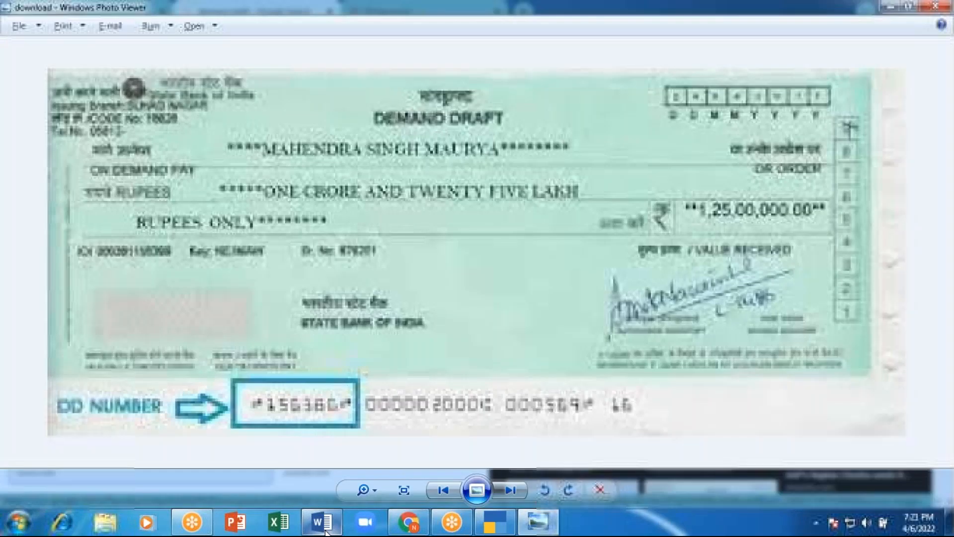
click(532, 520)
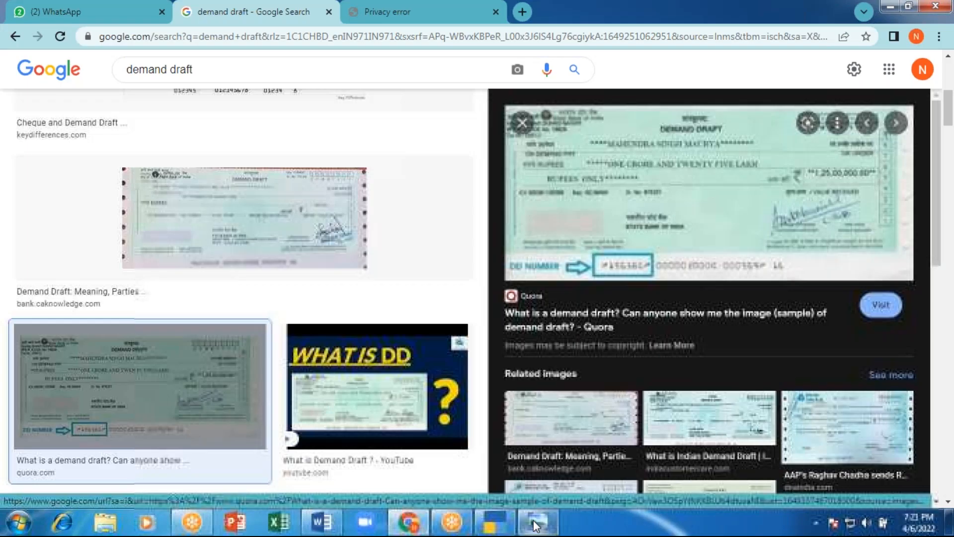
click(428, 529)
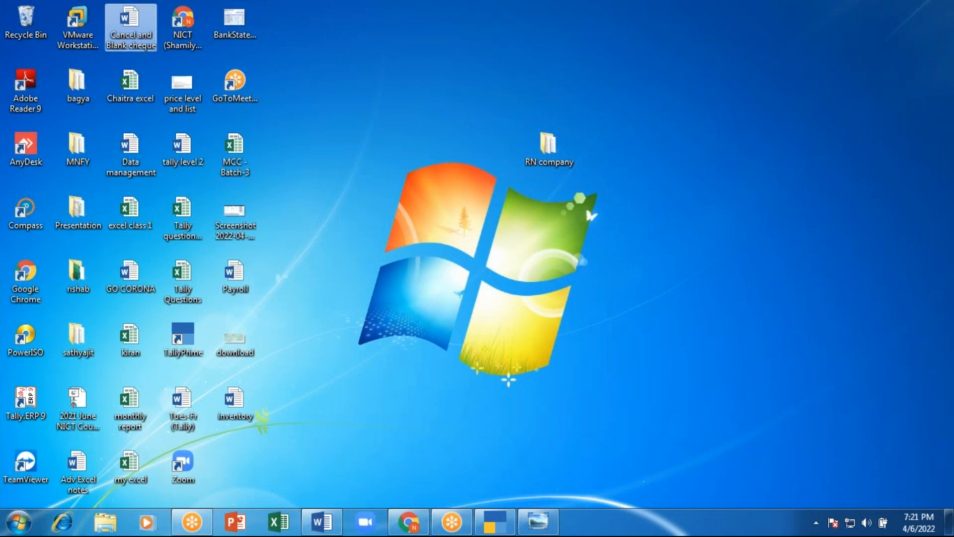
click(322, 521)
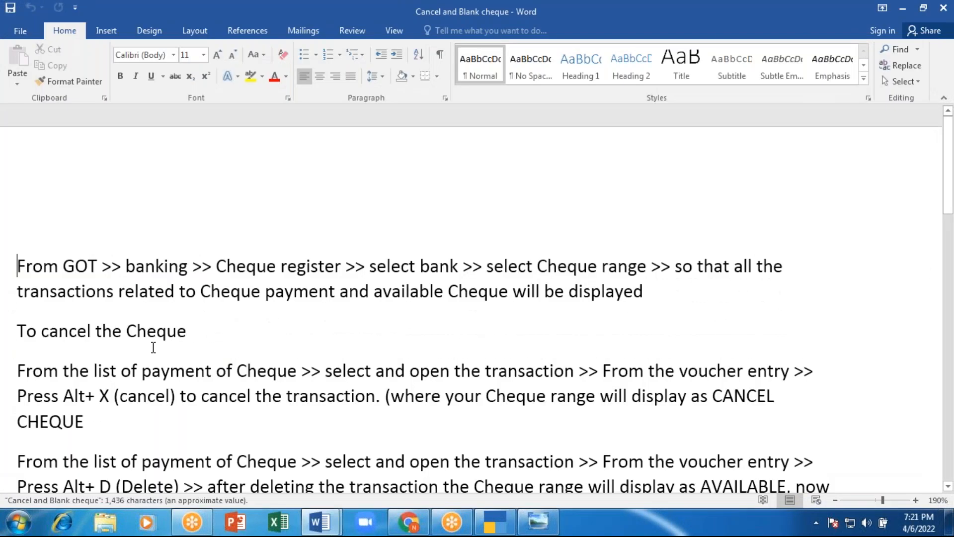
Step: Review the Word paragraphs on listing and cancelling cheques, then return to the TallyPrime cheque register
scroll(154, 343, down, 1)
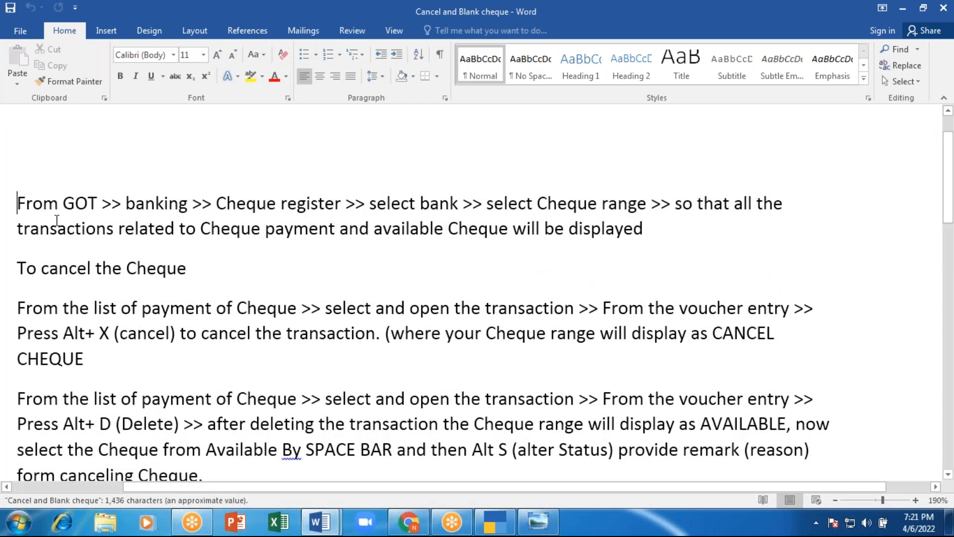
scroll(57, 220, down, 1)
drag(11, 186, 90, 267)
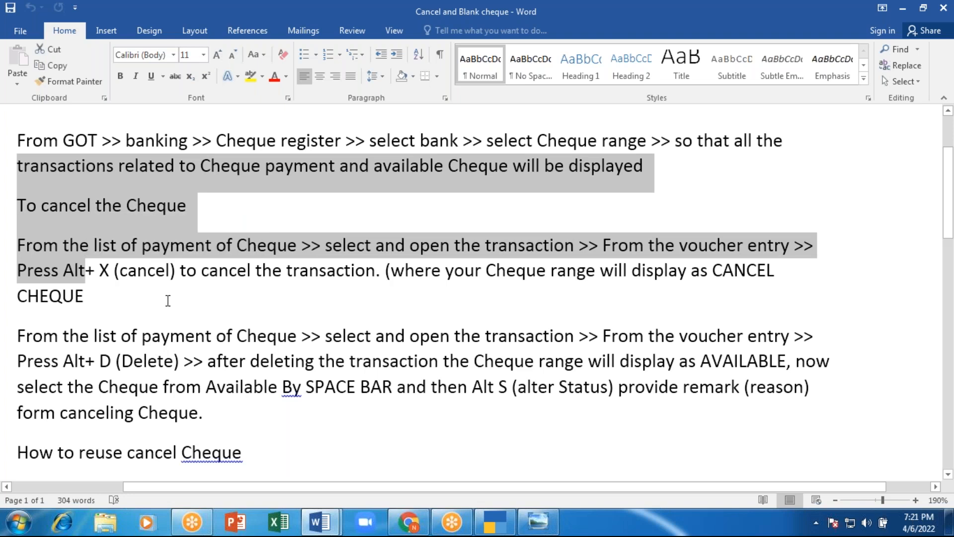
click(168, 300)
drag(17, 204, 218, 424)
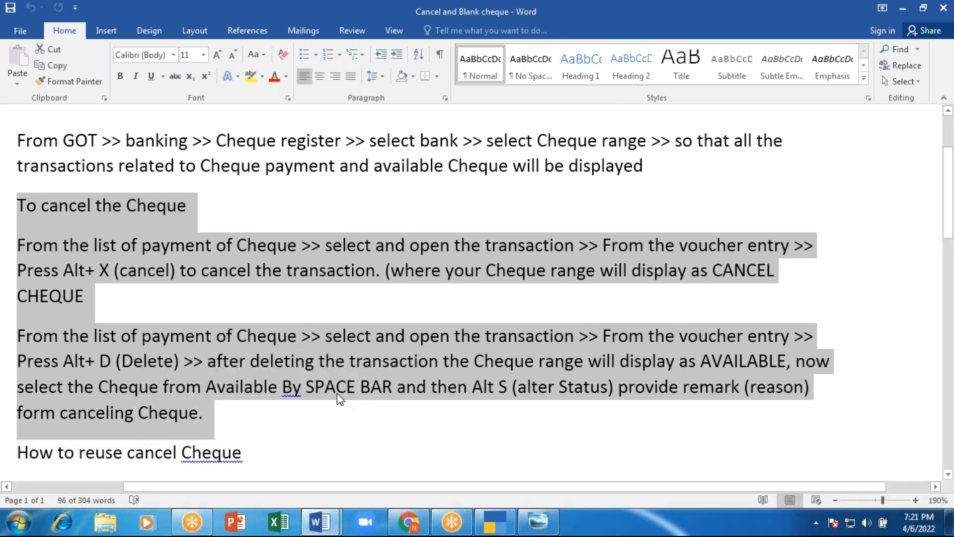
scroll(337, 392, up, 3)
click(294, 433)
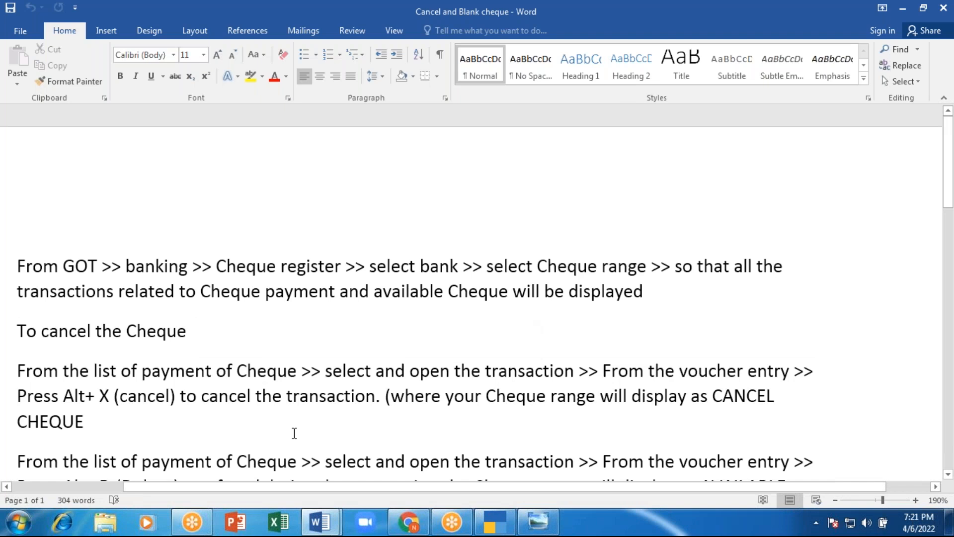
click(492, 518)
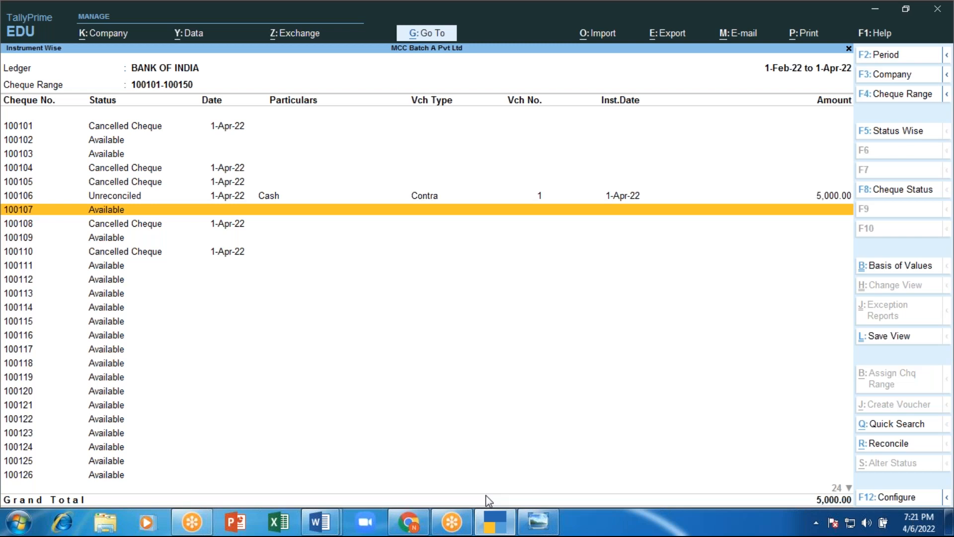
key(Up)
key(Up)
key(Up)
key(Down)
key(Up)
key(Up)
key(Down)
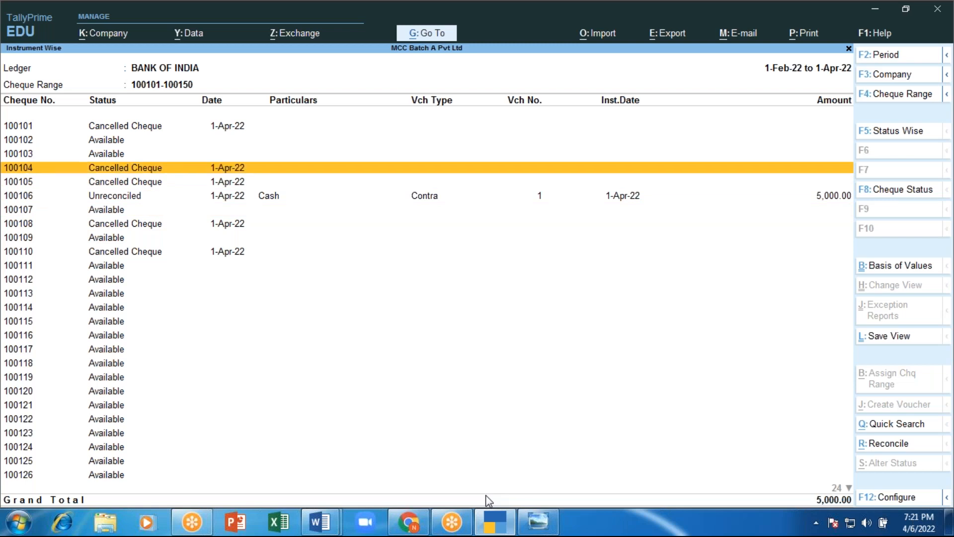
key(Up)
key(Up)
key(Up)
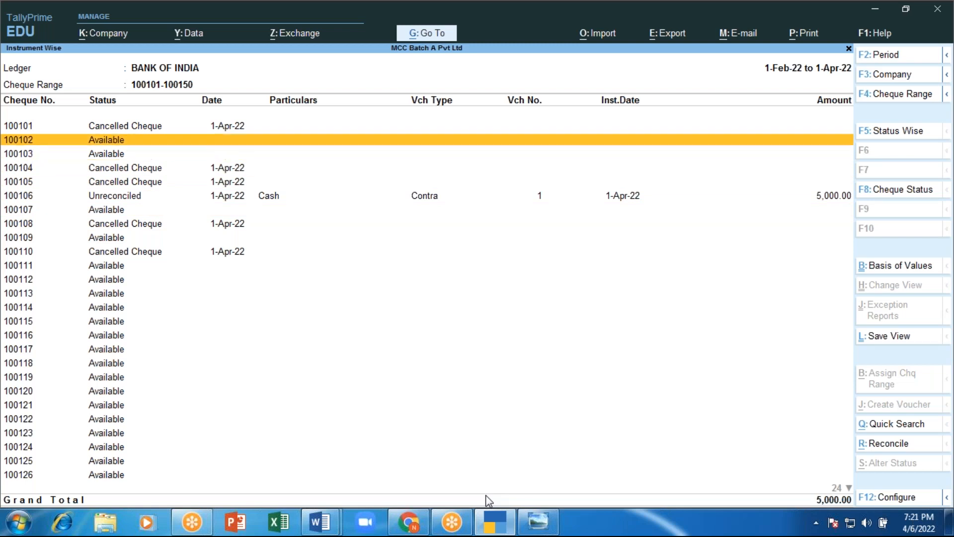
key(Down)
key(Down)
key(Down)
key(Down)
key(Down)
key(Down)
key(Down)
key(Down)
key(Down)
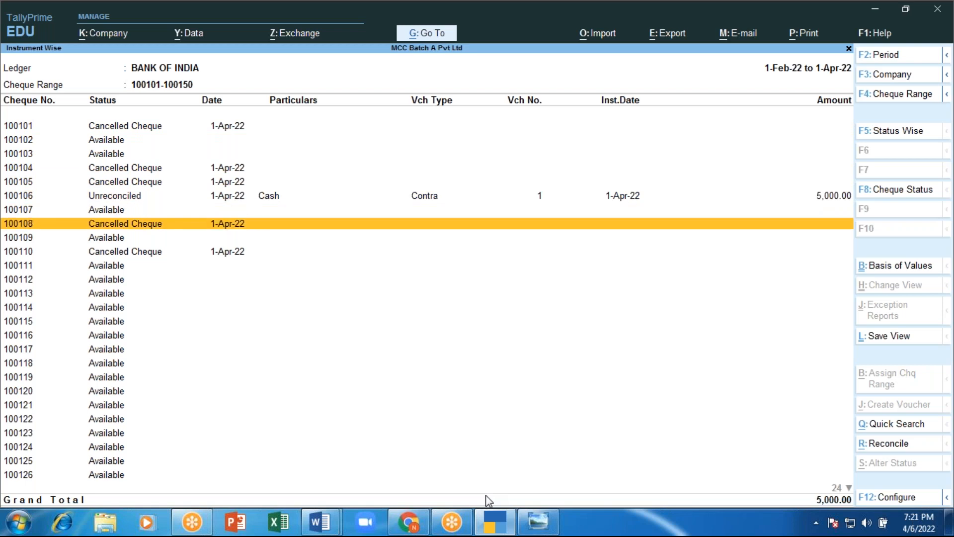
key(Up)
key(Up)
key(Up)
key(Up)
key(Up)
key(Up)
key(Up)
key(Up)
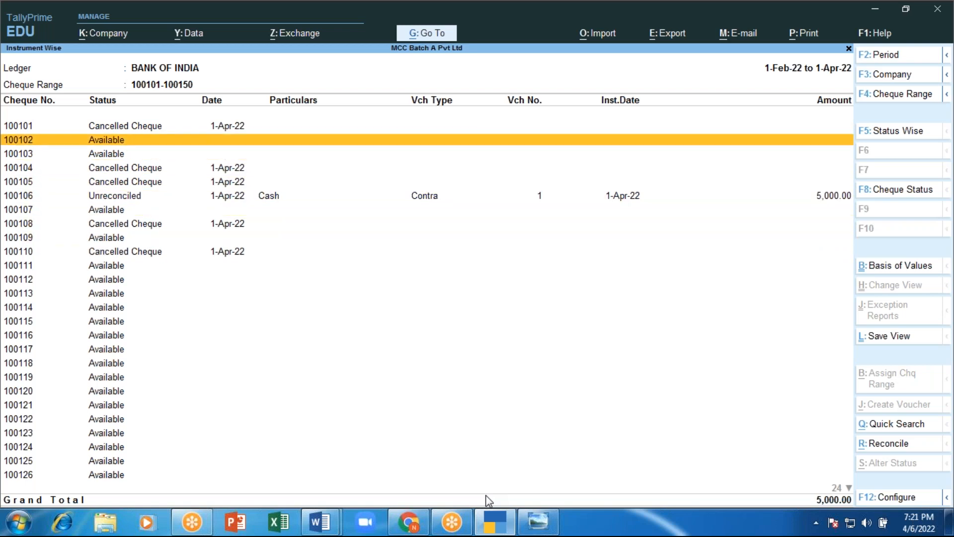
key(Up)
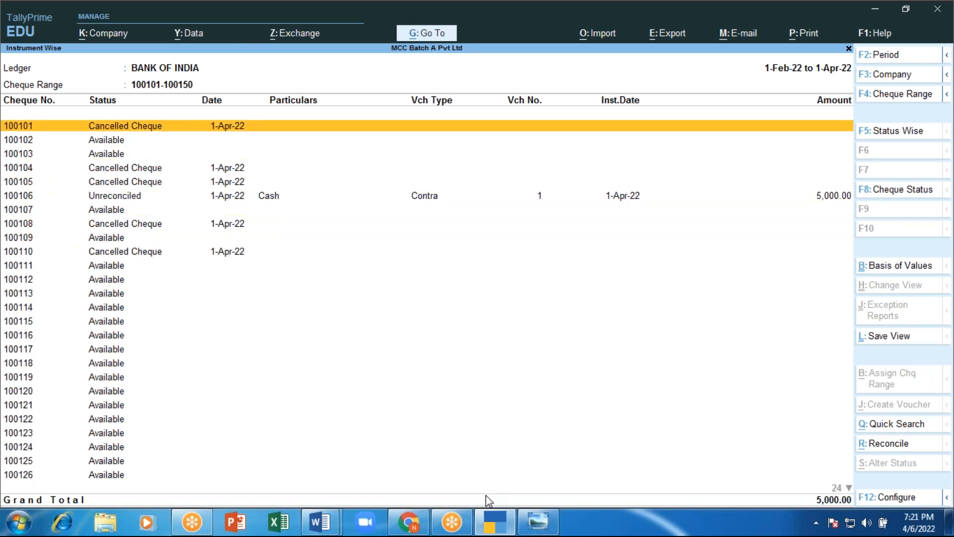
key(Down)
key(Up)
key(space)
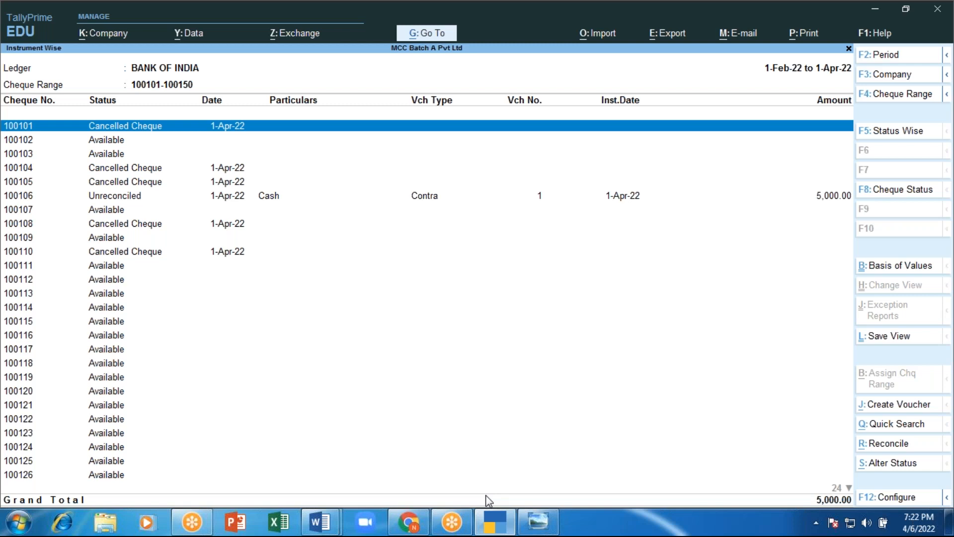
Step: Change cheque 100101's status to reuse it, then exit to the Gateway of Tally
click(911, 462)
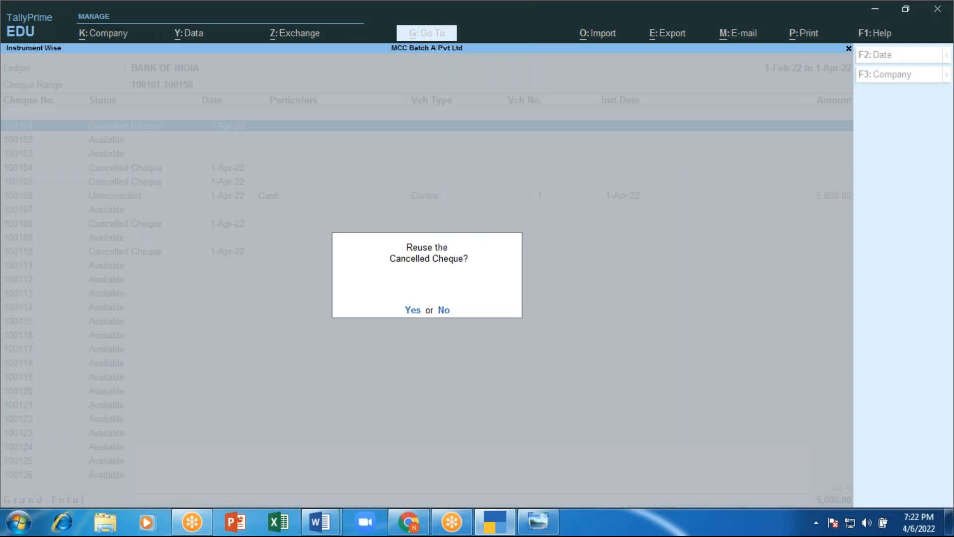
key(y)
key(Up)
key(Up)
key(Up)
key(Up)
key(Up)
key(Up)
key(Up)
key(Up)
key(Up)
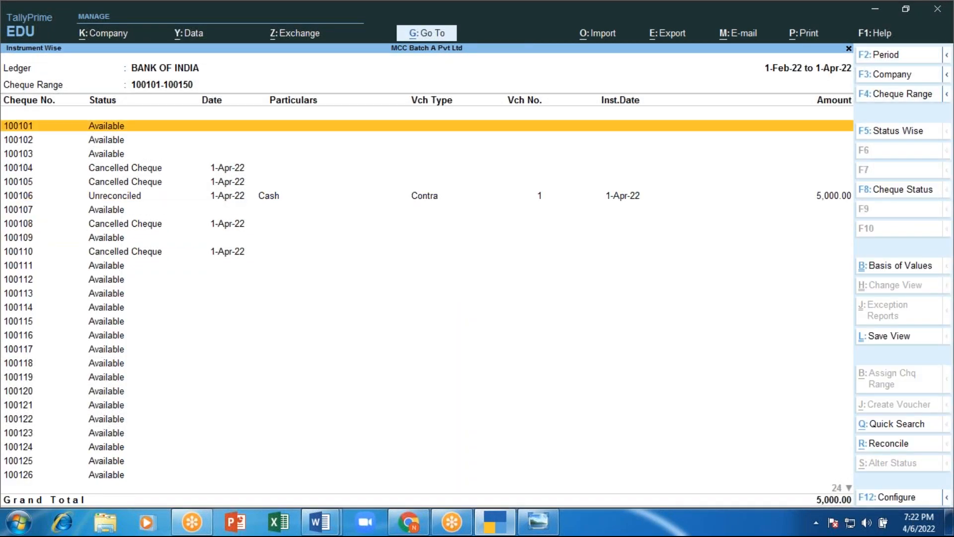
key(Escape)
key(Escape)
key(Escape)
key(Escape)
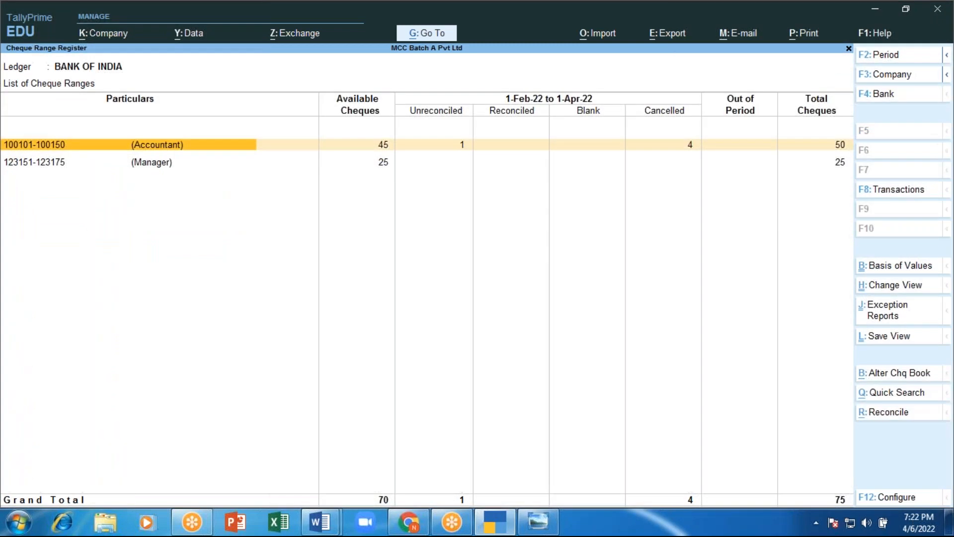
Step: Start a payment voucher from BANK OF INDIA to Arun Traders - Supplier
key(Escape)
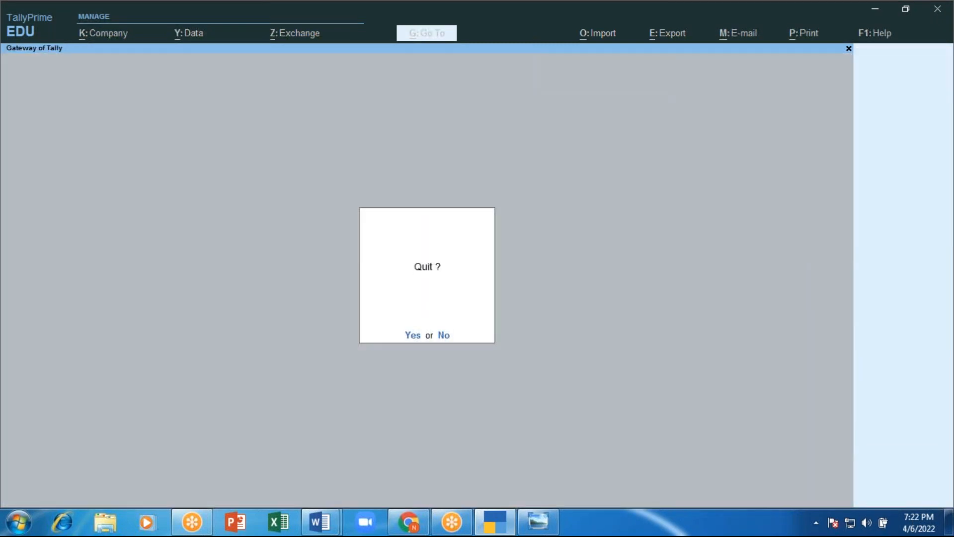
key(n)
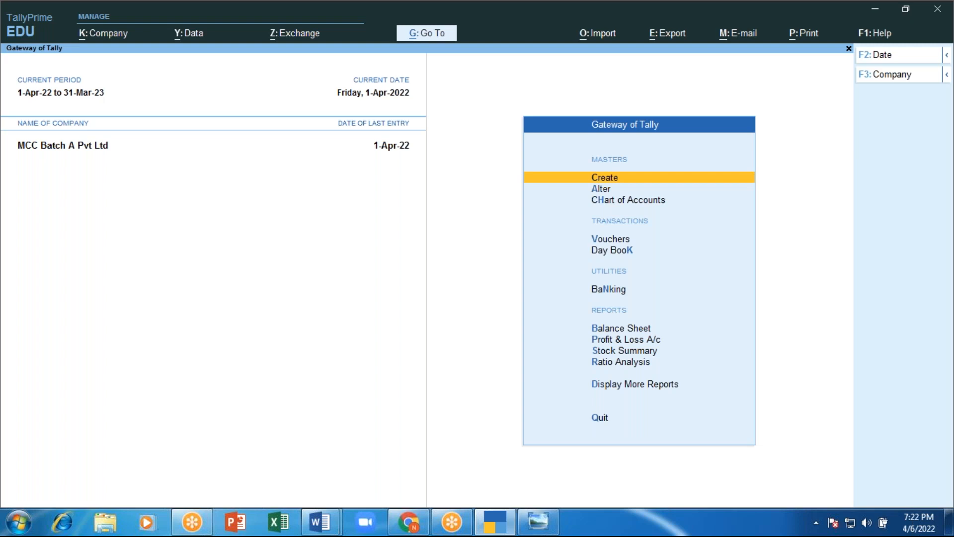
key(Down)
key(Down)
key(Down)
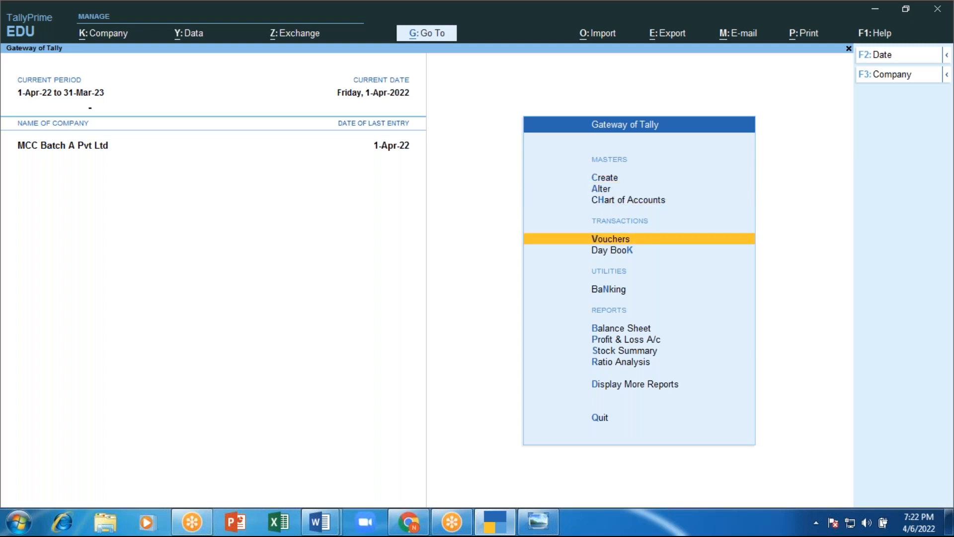
key(Return)
key(Down)
key(Return)
key(Down)
key(Down)
key(Return)
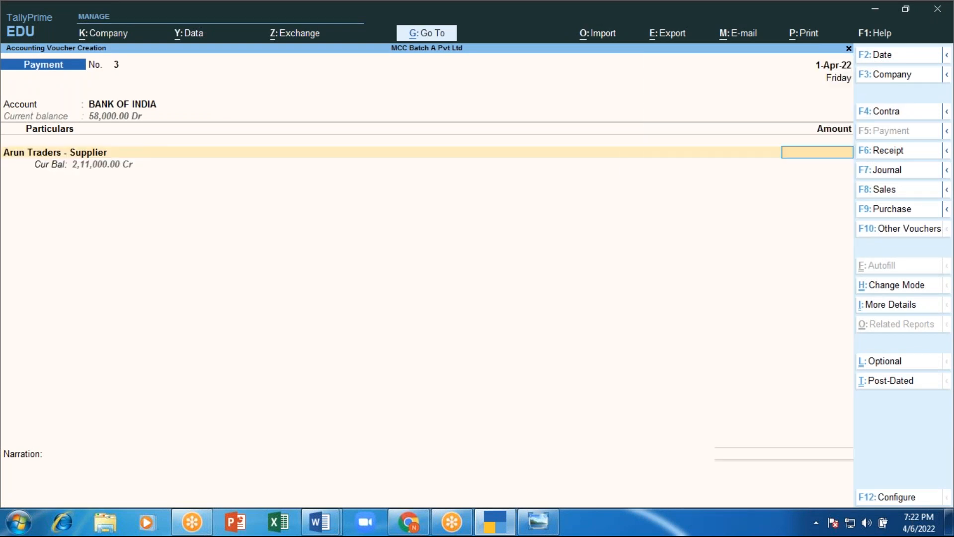
Step: Pay 12,000 against bill Adv-AT900 using cheque number 100101
text(12000)
key(Return)
key(Return)
key(Return)
key(Return)
key(Return)
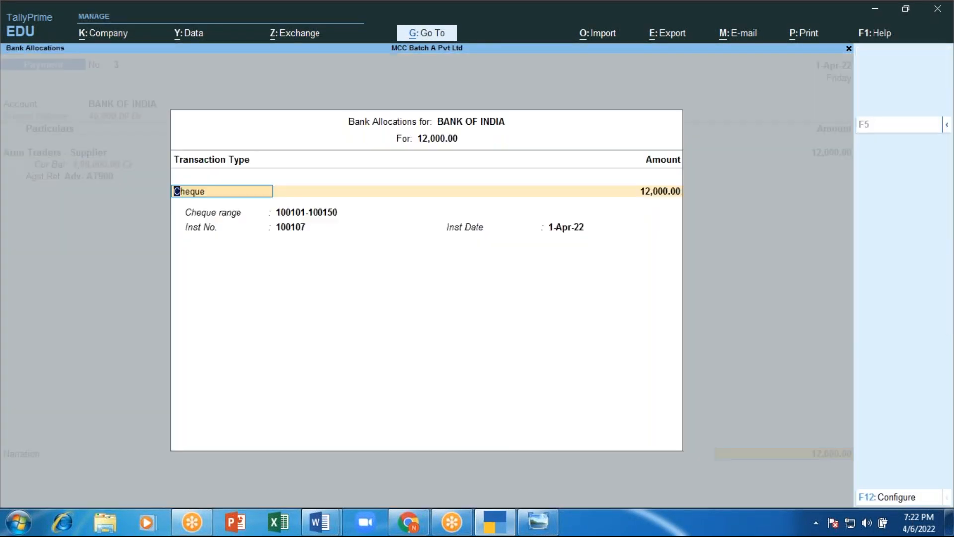
key(Return)
key(Return)
text(1)
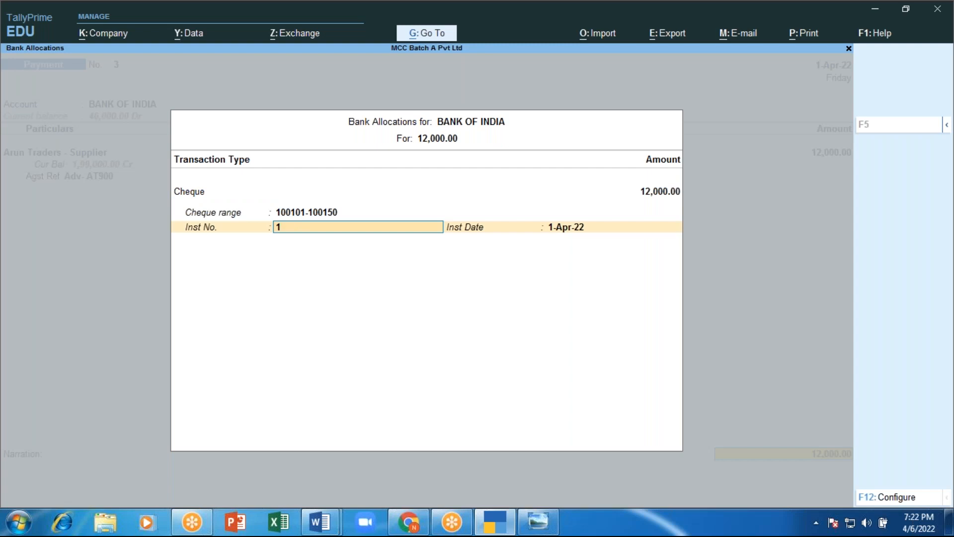
text(00101)
key(Return)
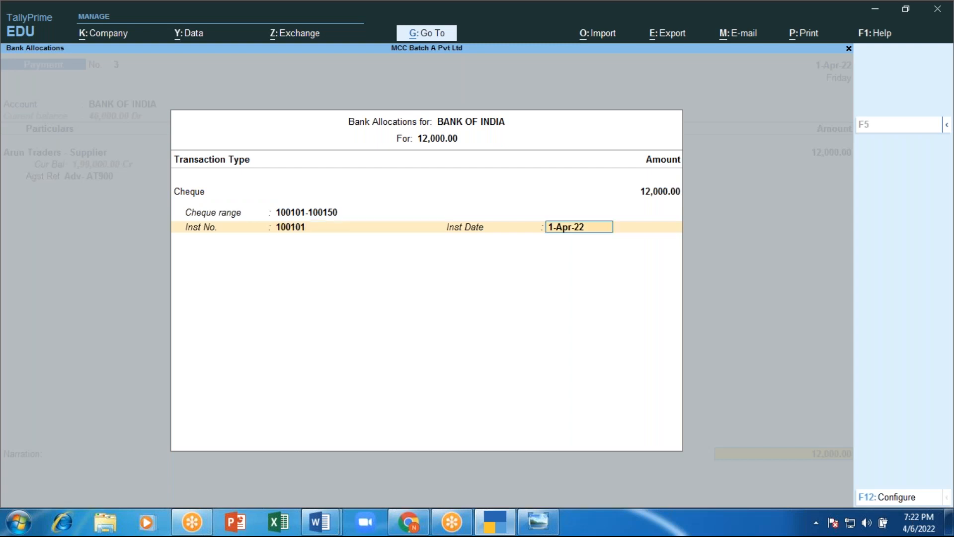
key(Return)
key(Return)
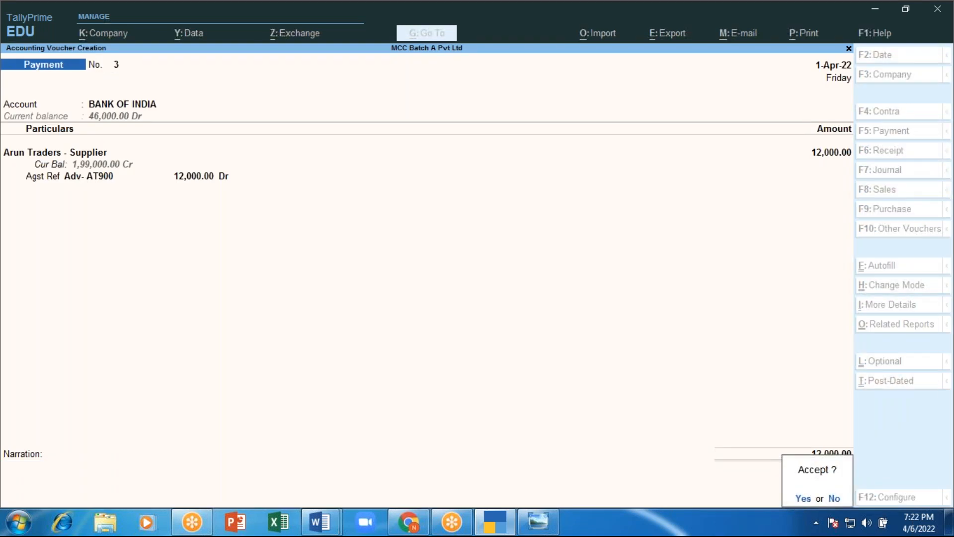
key(Return)
Step: Save the voucher without printing the cheque and leave the blank voucher
key(Left)
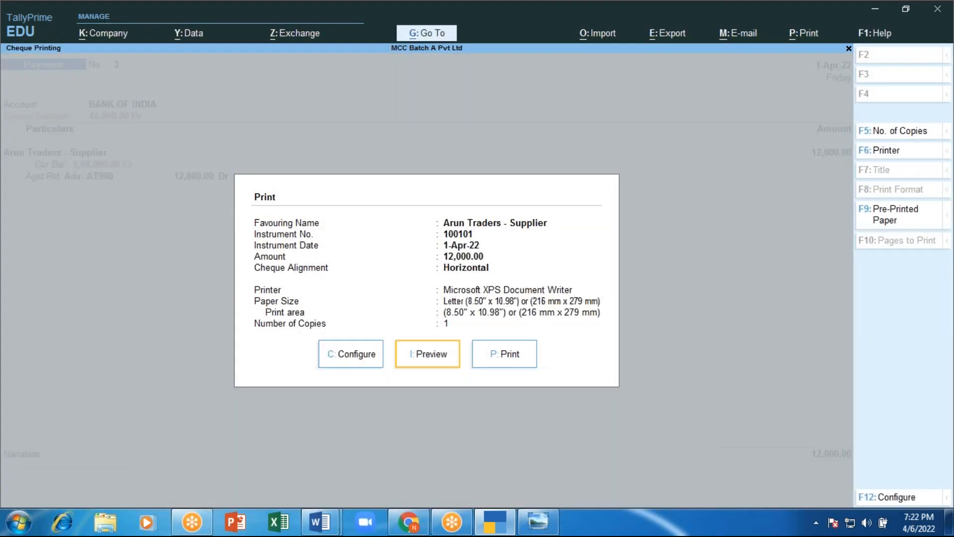
key(Escape)
key(Escape)
key(Return)
key(Down)
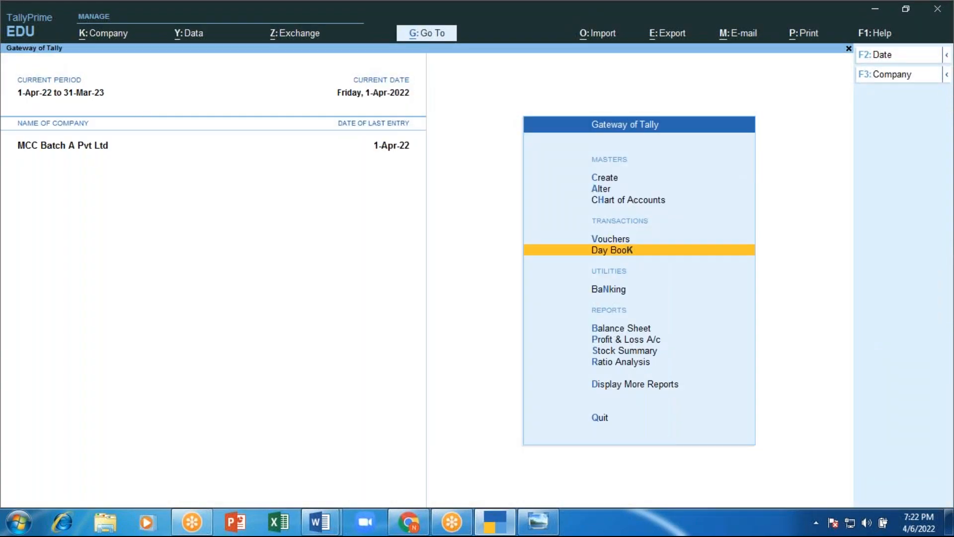
key(Down)
key(Return)
key(Down)
key(Return)
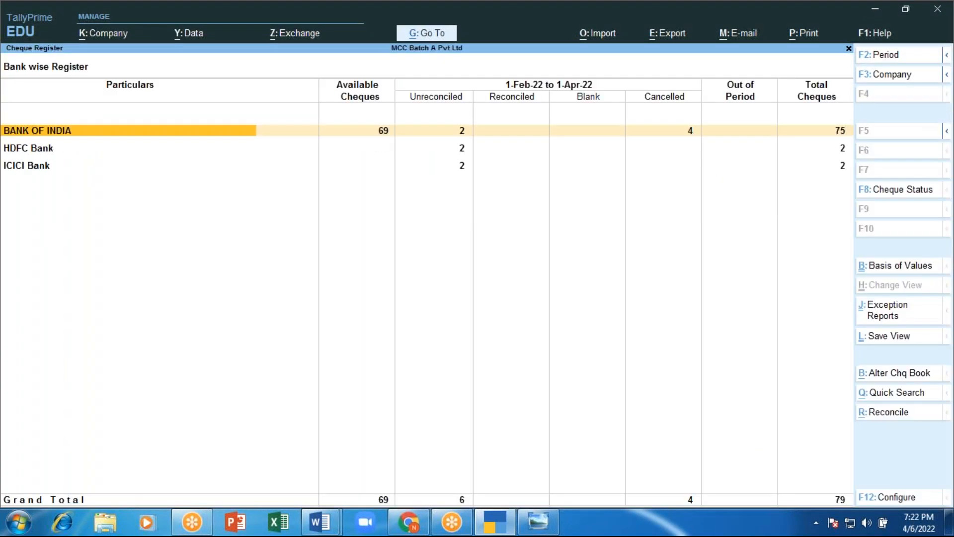
key(Return)
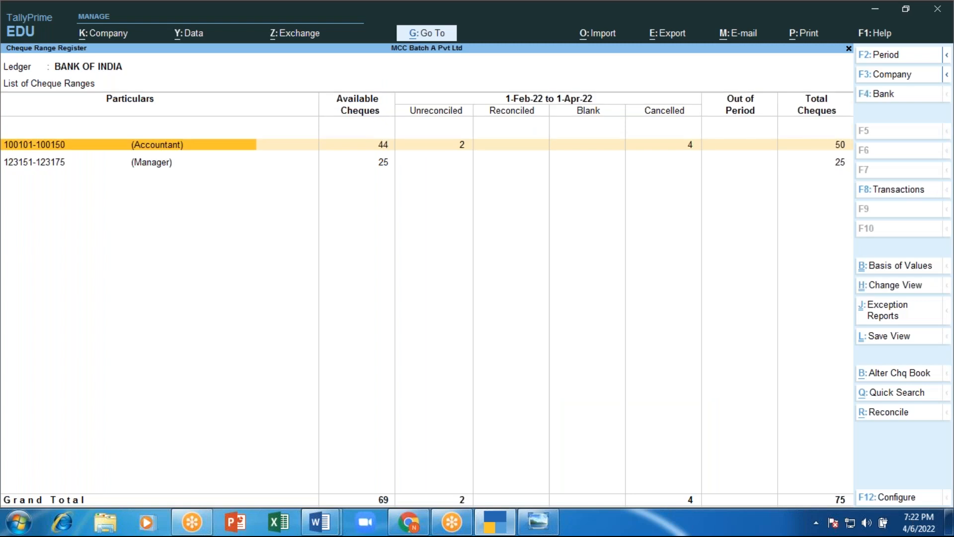
key(Return)
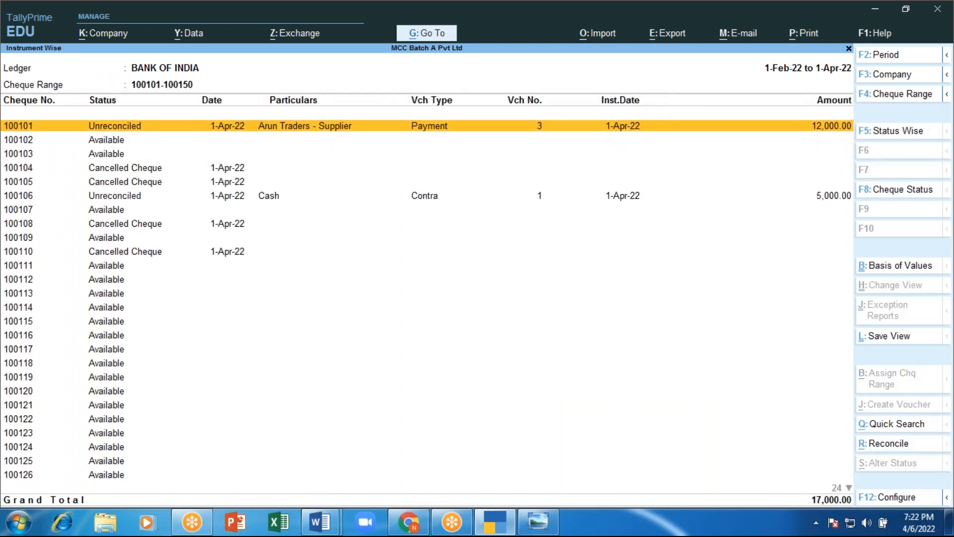
Step: Select cancelled cheque 100105, mark it for reuse, and exit to the Gateway
key(Down)
key(Down)
key(Down)
key(Down)
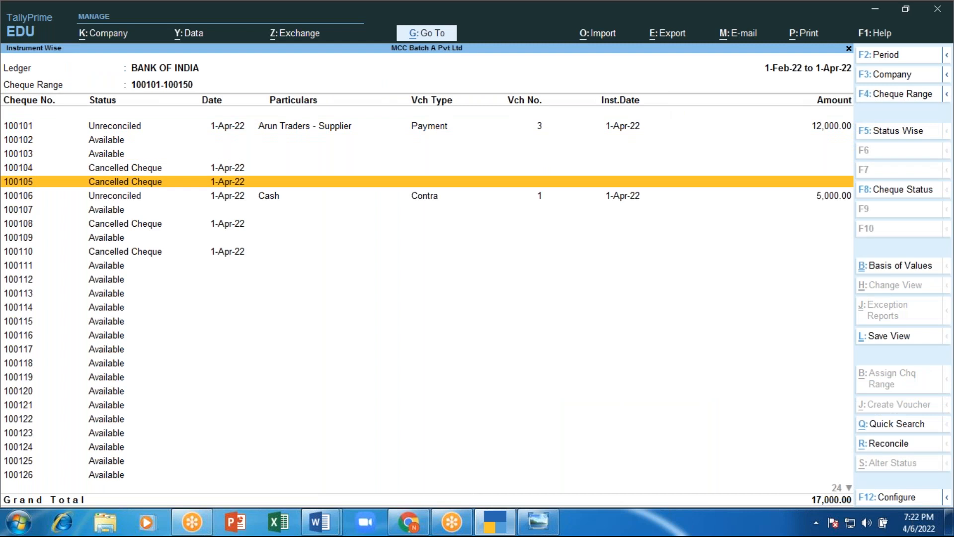
key(Up)
key(Down)
key(space)
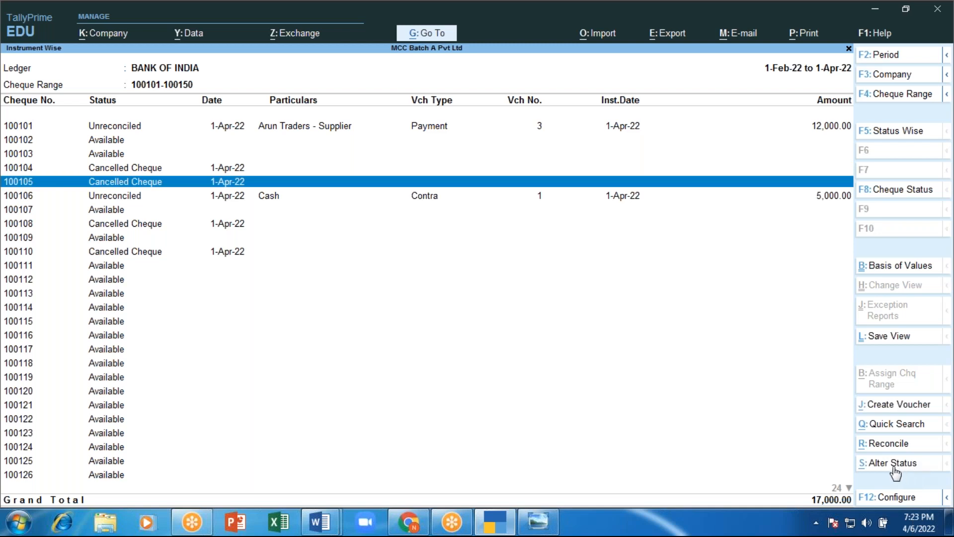
key(alt+s)
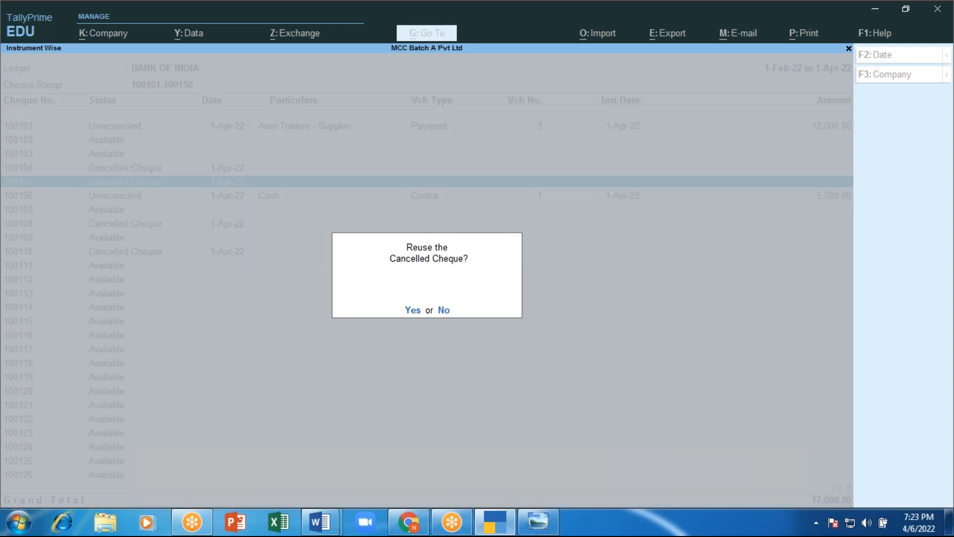
key(y)
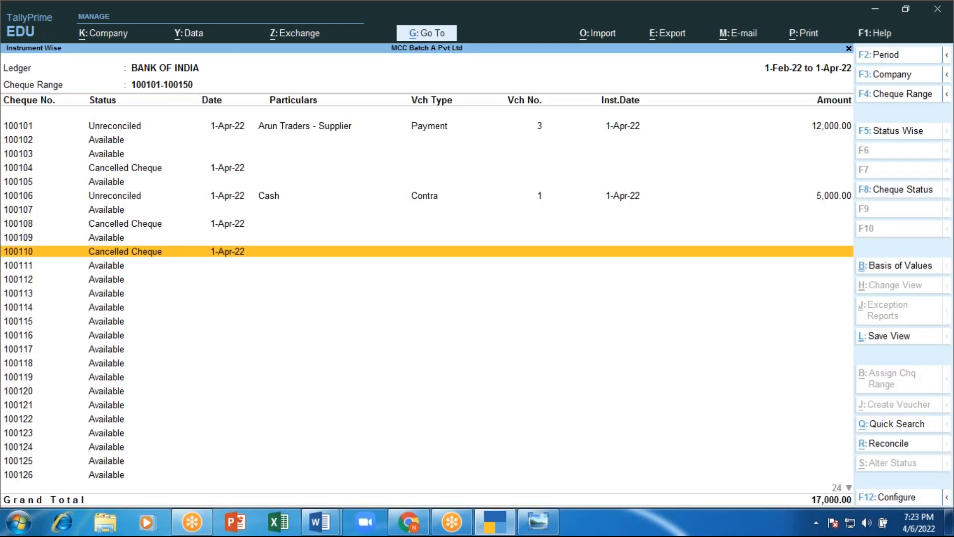
key(Up)
key(Up)
key(Up)
key(Up)
key(Up)
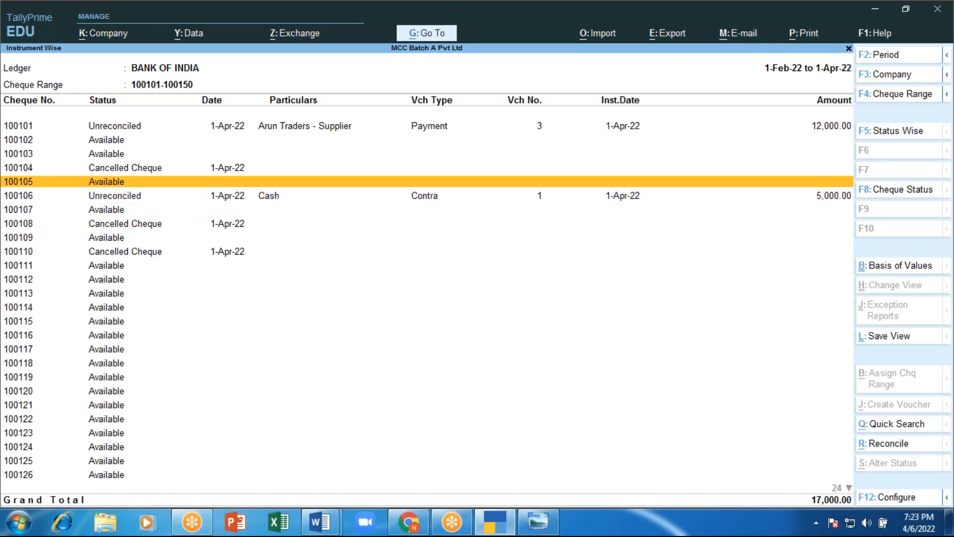
key(Escape)
key(Escape)
key(Escape)
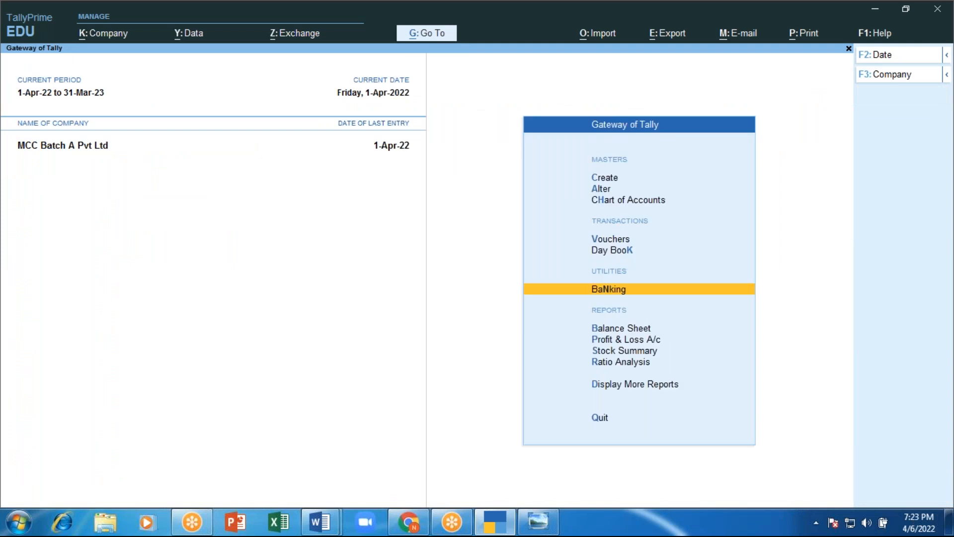
Step: Begin a payment voucher with BANK OF INDIA paying Arun Traders - Supplier
key(Up)
key(Up)
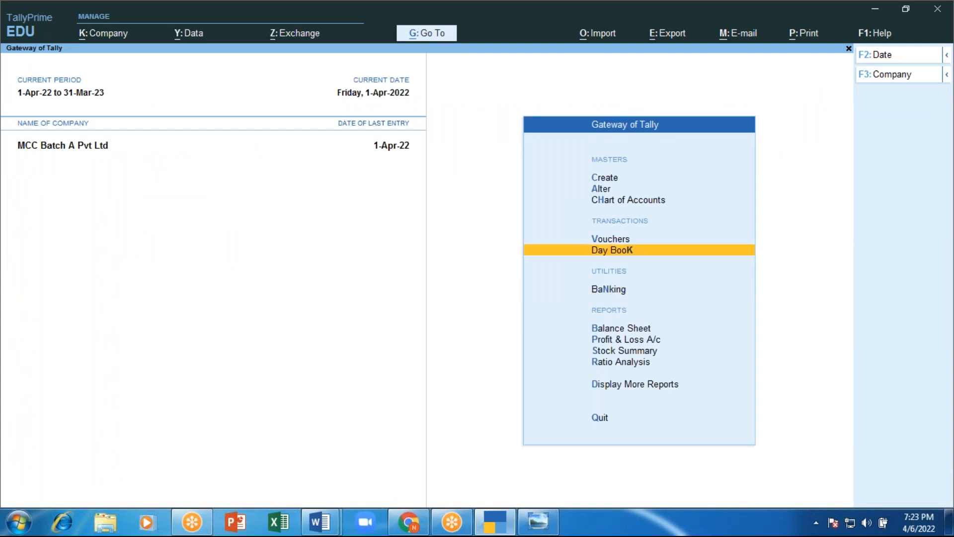
key(Return)
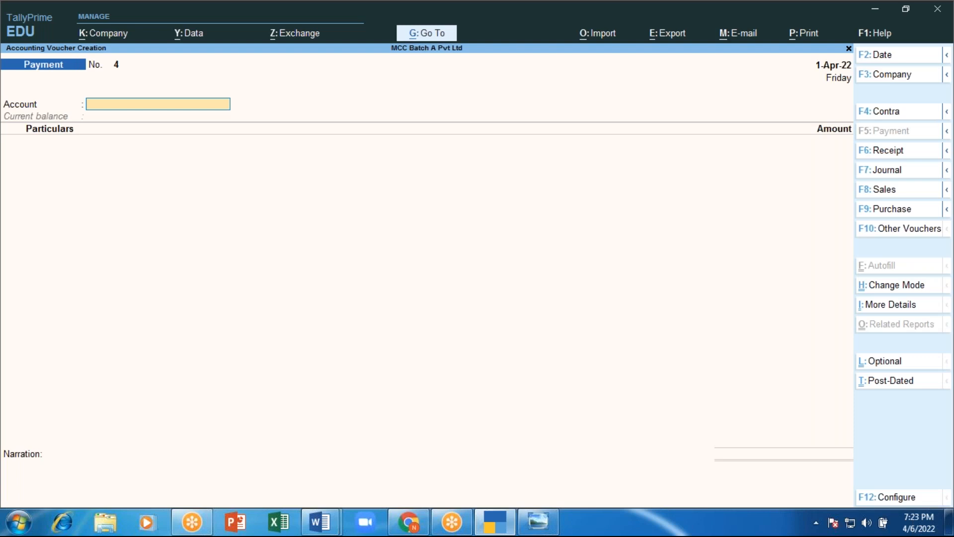
key(Down)
key(Return)
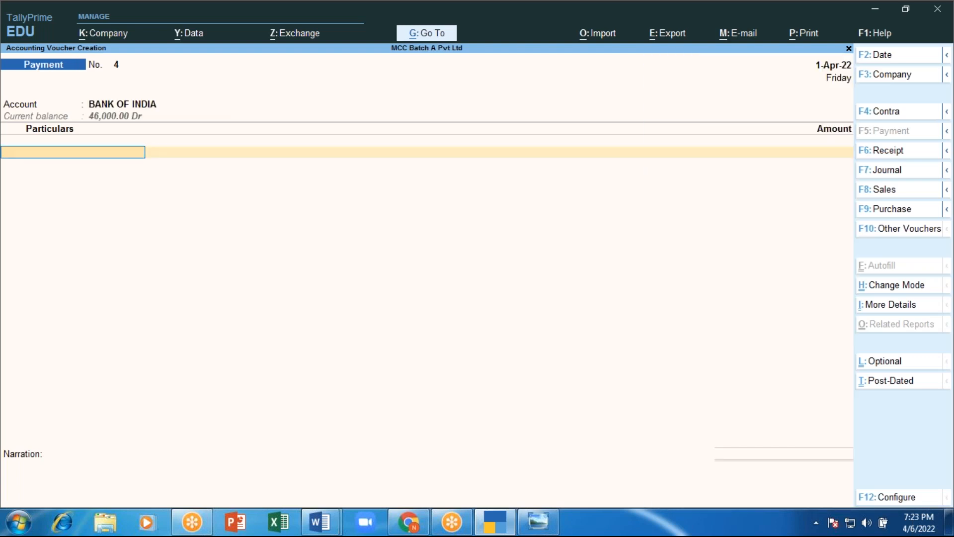
key(Down)
key(Down)
key(Down)
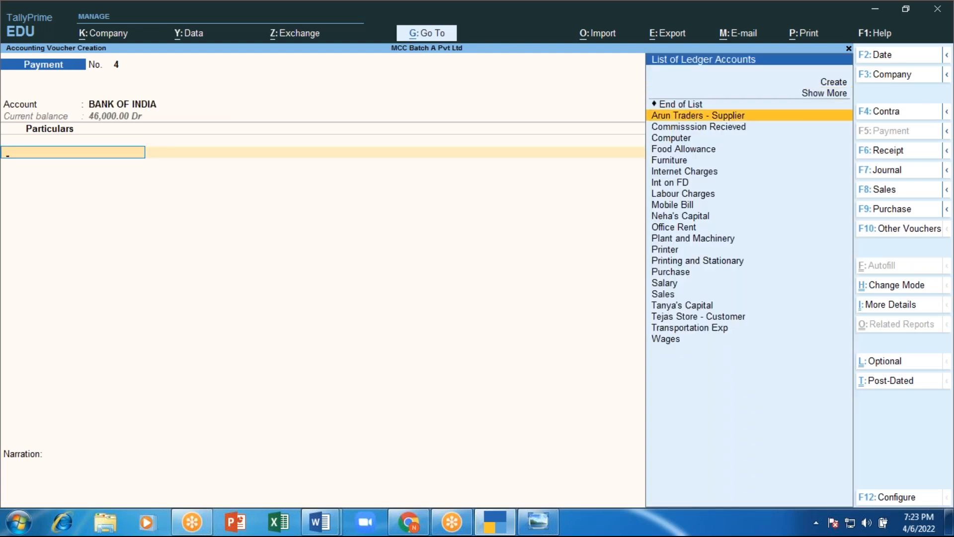
key(Return)
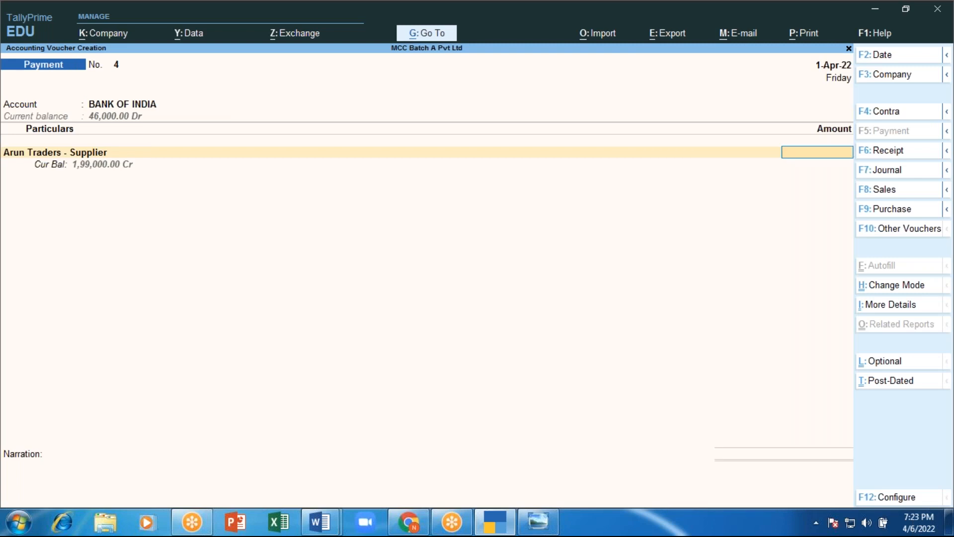
Step: Enter 7,000 settled against the Adv- AT900 advance
text(7000)
key(Return)
key(Return)
key(Return)
key(Return)
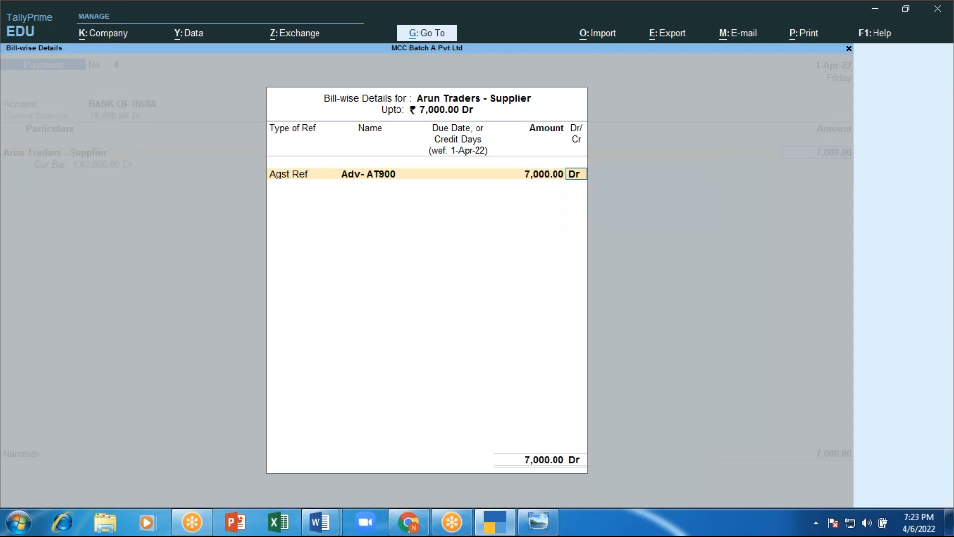
key(Return)
key(Down)
key(Down)
key(Down)
key(Return)
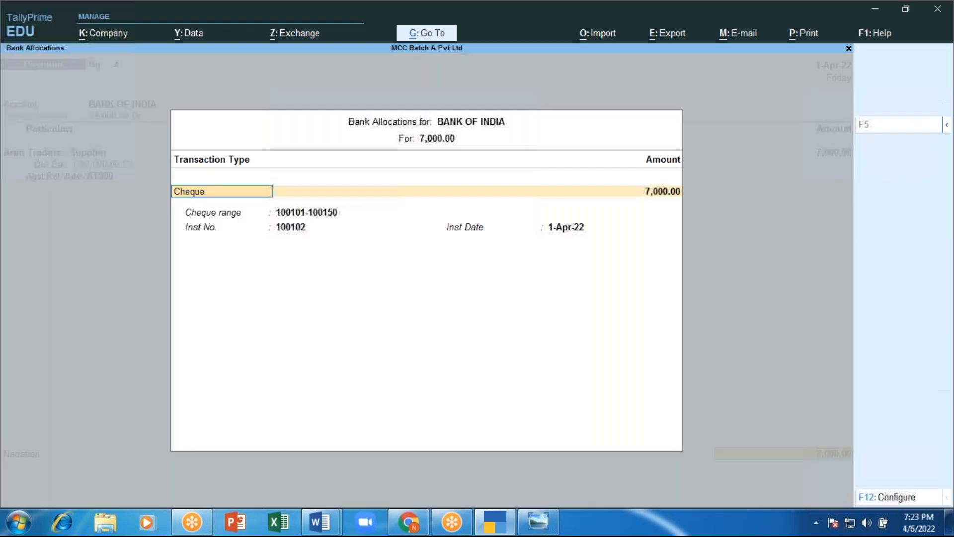
key(Return)
key(Return)
Step: Assign reused cheque 100105 in the bank allocation details
text(100)
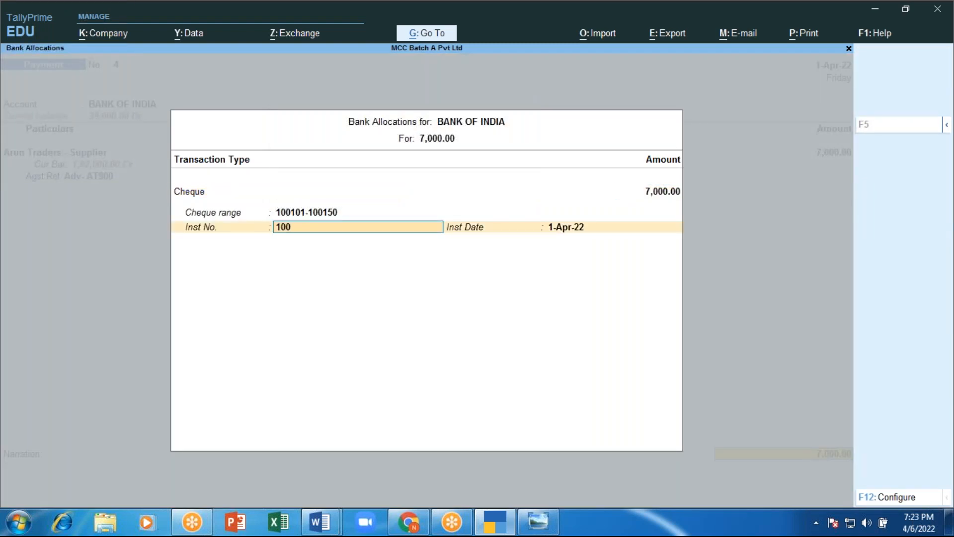
text(105)
key(Return)
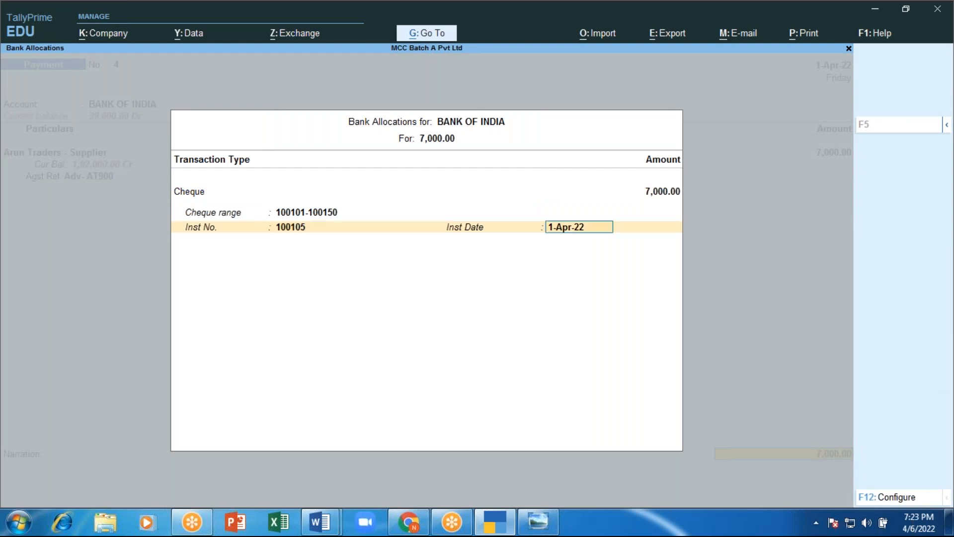
key(Return)
key(Return)
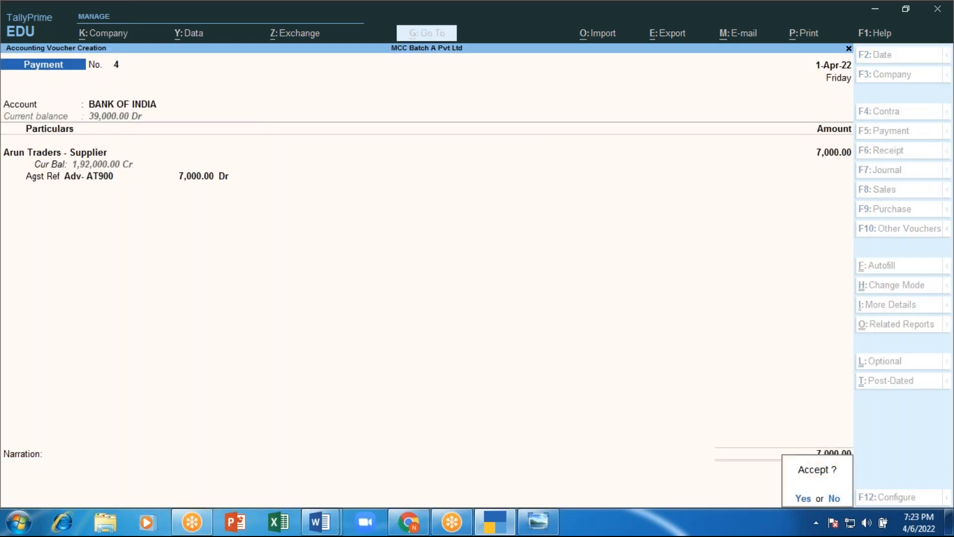
key(Return)
Step: Save voucher No. 4, preview the 7,000 cheque, then close the preview
key(Left)
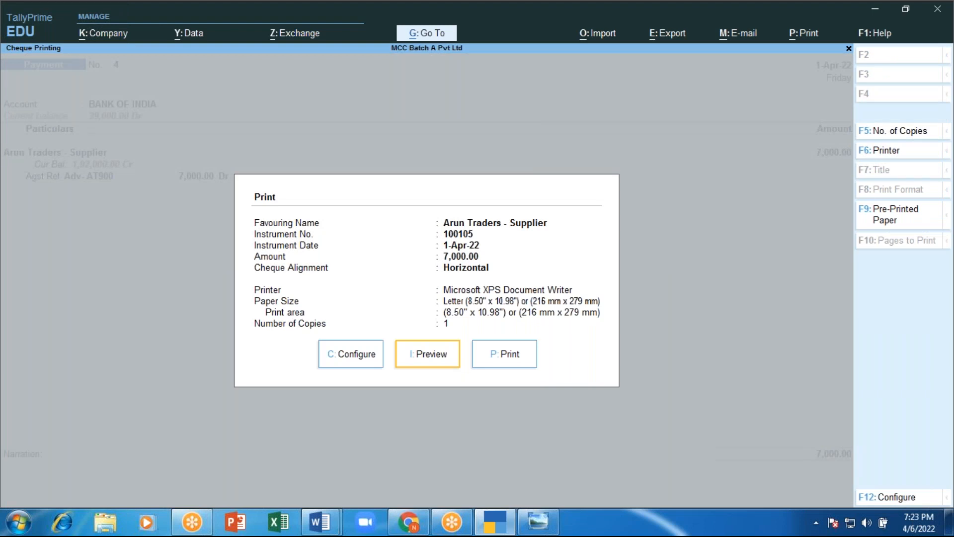
key(Return)
key(Return)
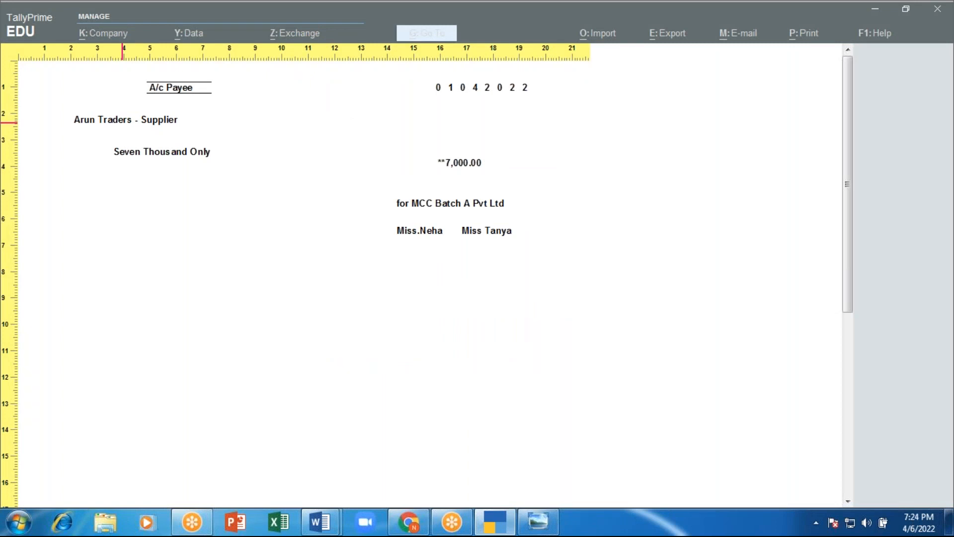
key(Escape)
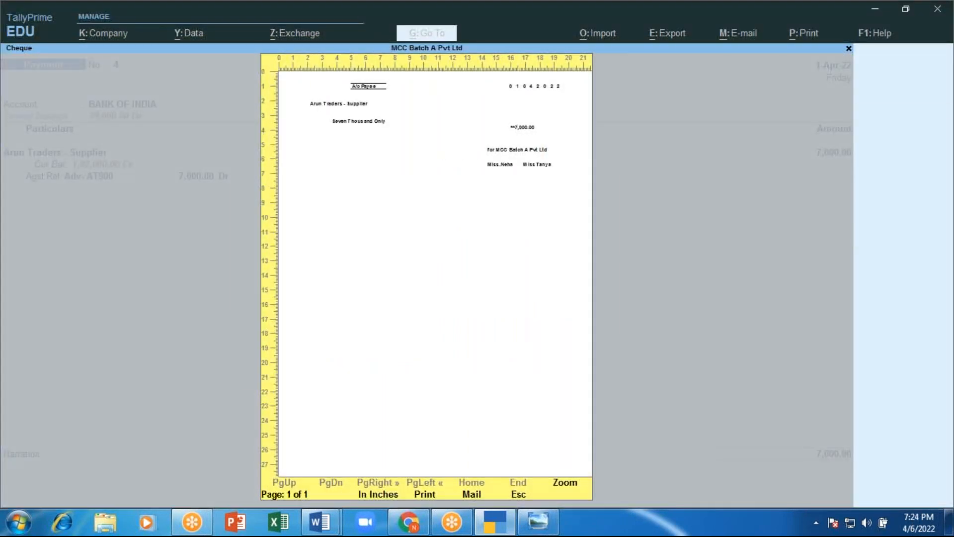
key(Escape)
key(Escape)
key(Escape)
key(Escape)
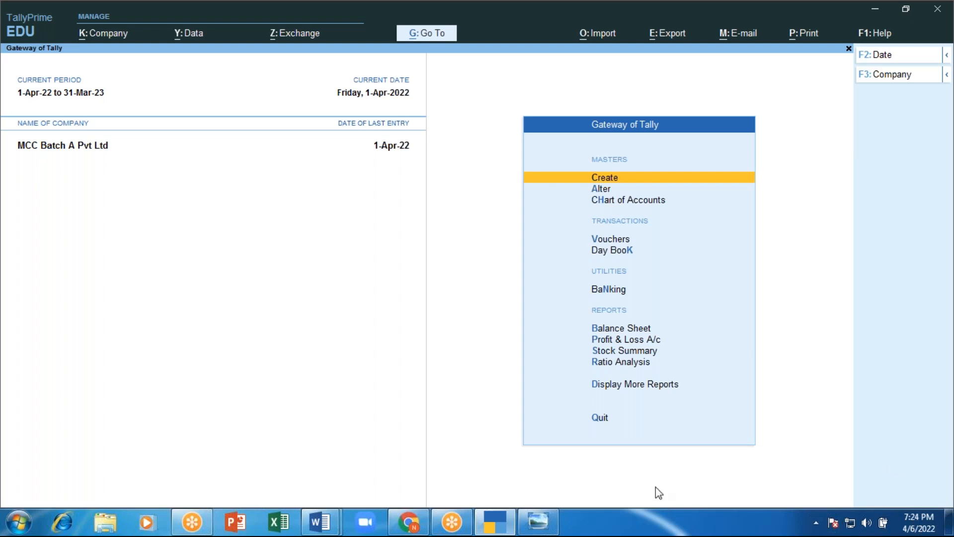
click(537, 522)
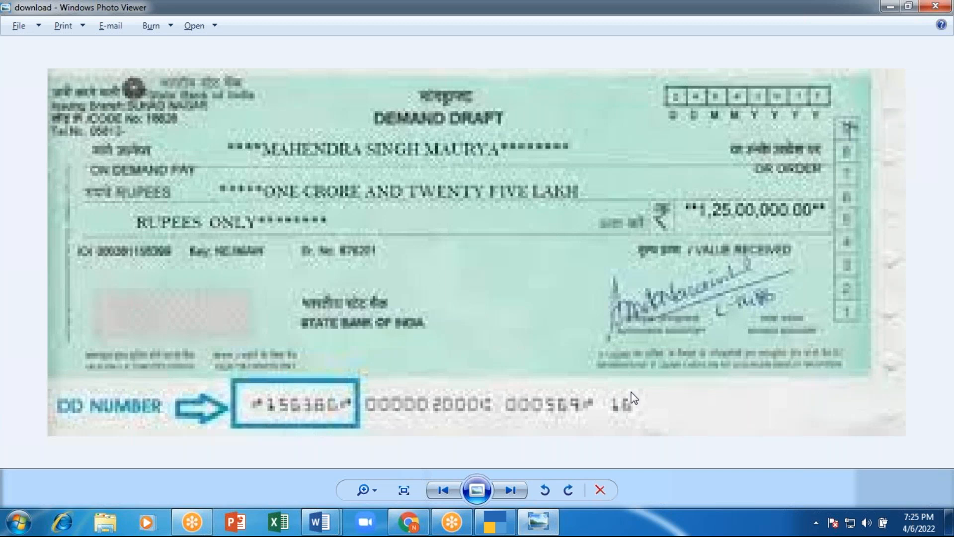
key(alt+Tab)
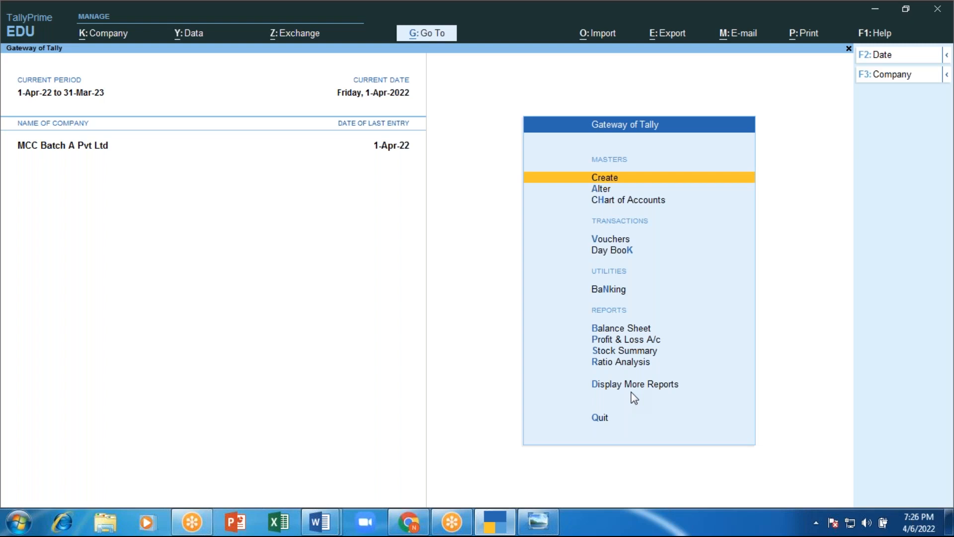
key(Down)
key(Down)
key(Down)
key(Down)
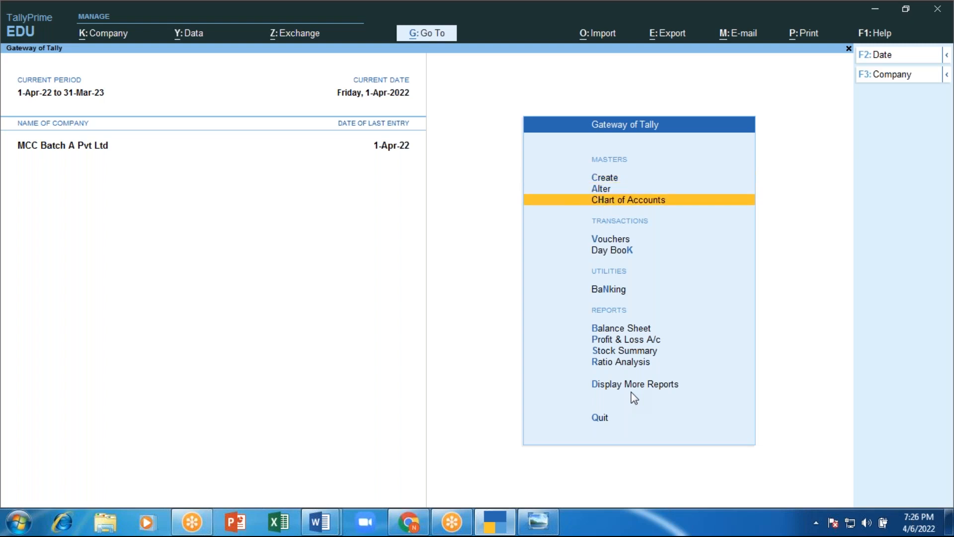
key(Down)
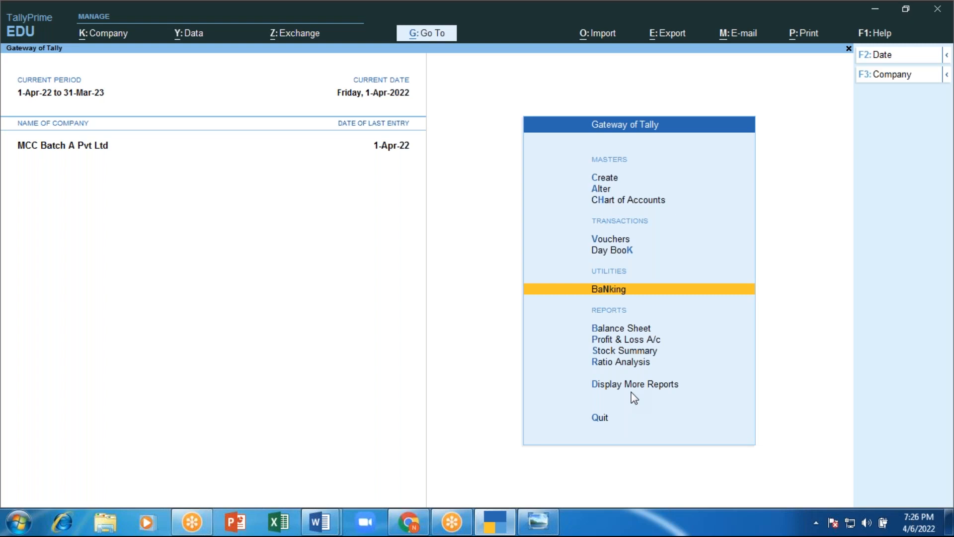
key(Return)
key(Down)
key(Return)
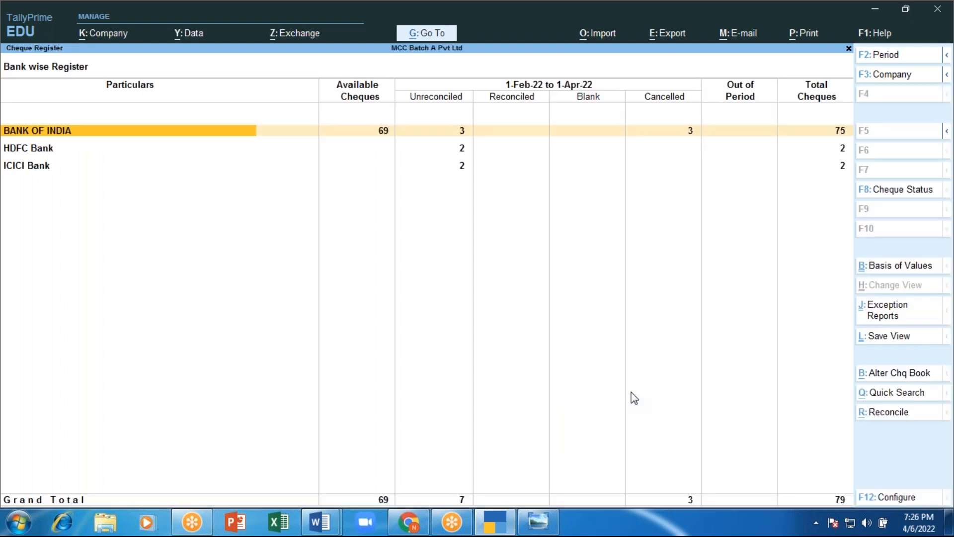
key(Return)
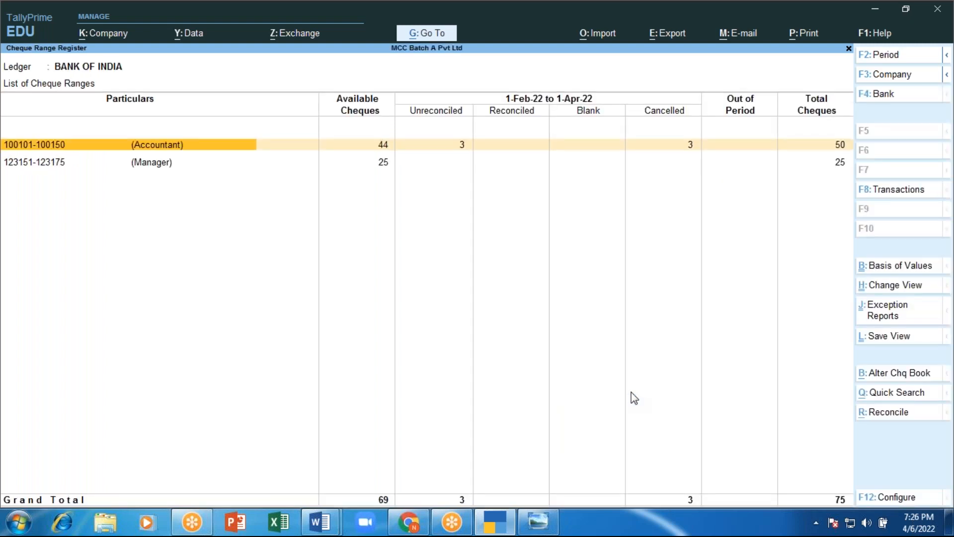
key(Return)
Step: Select cheque 100112 and bring up its Alter Status choices
key(Down)
key(Down)
key(Down)
key(Down)
key(Down)
key(Down)
key(Down)
key(Down)
key(Down)
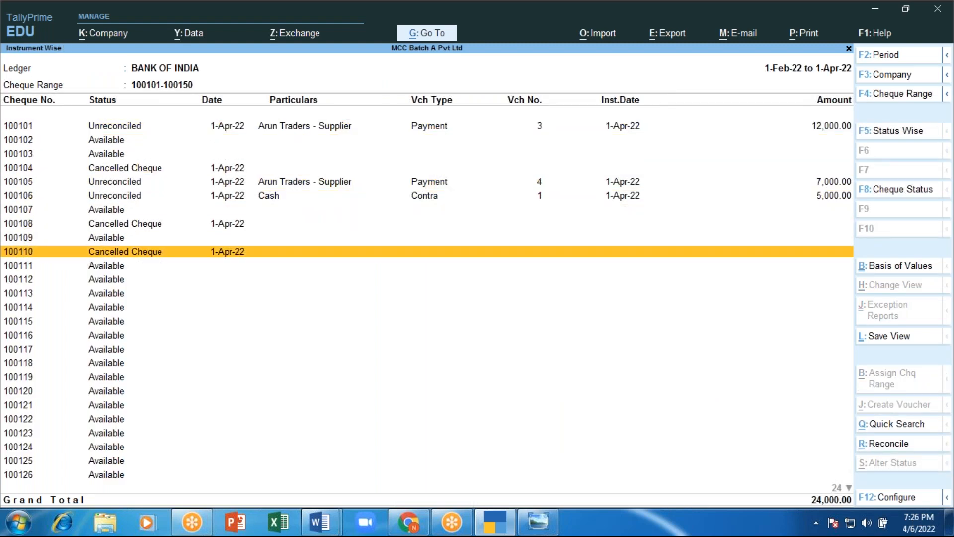
key(Down)
key(Down)
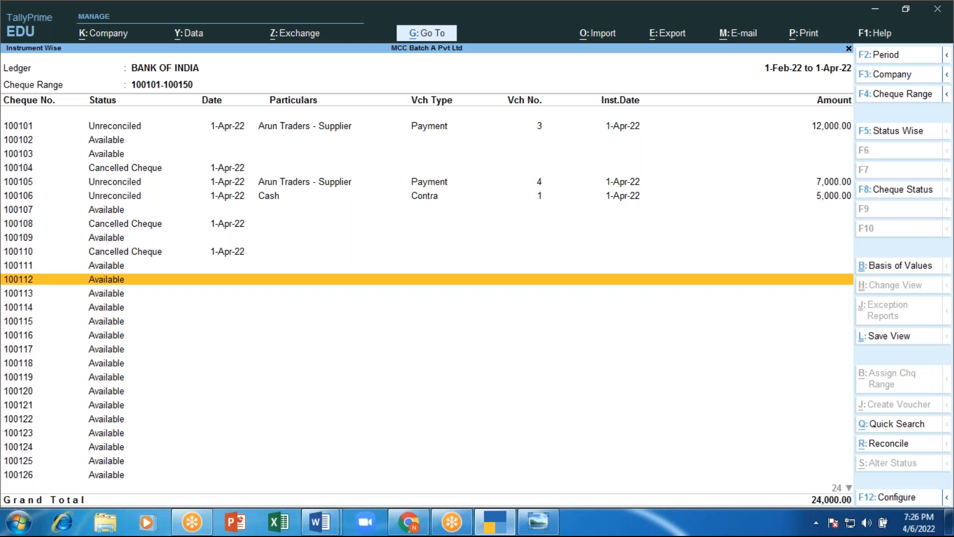
key(space)
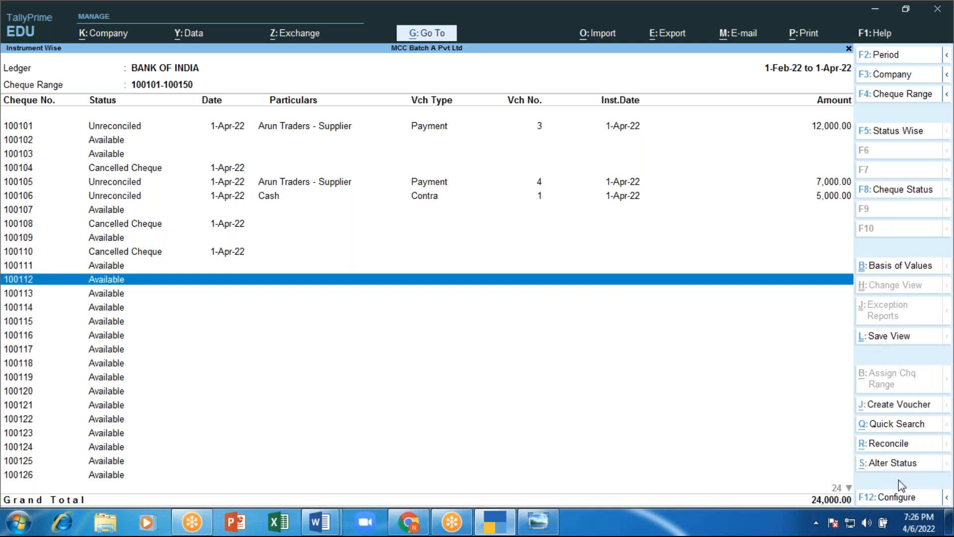
click(892, 463)
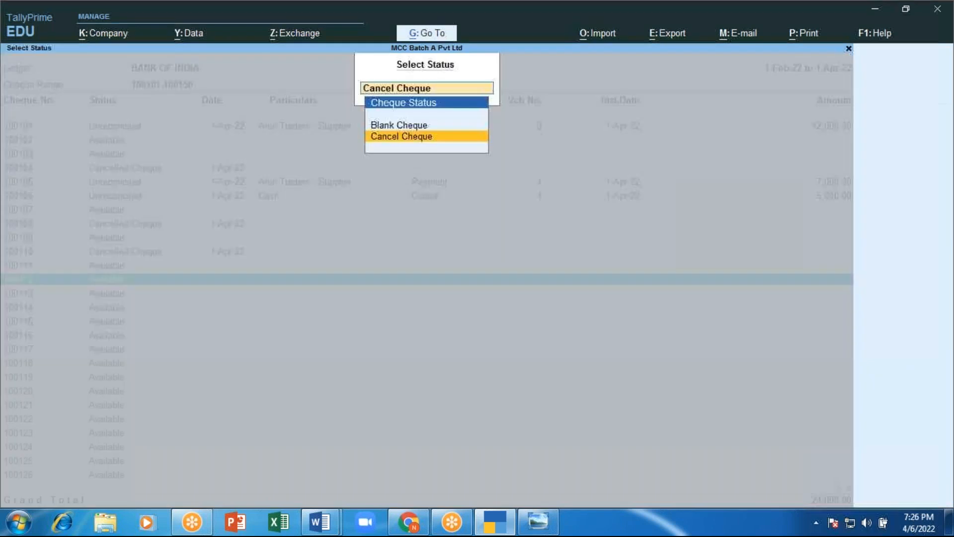
Step: Try giving cheque 100112 Blank Cheque status and dismiss the zero-valued transactions error
key(Up)
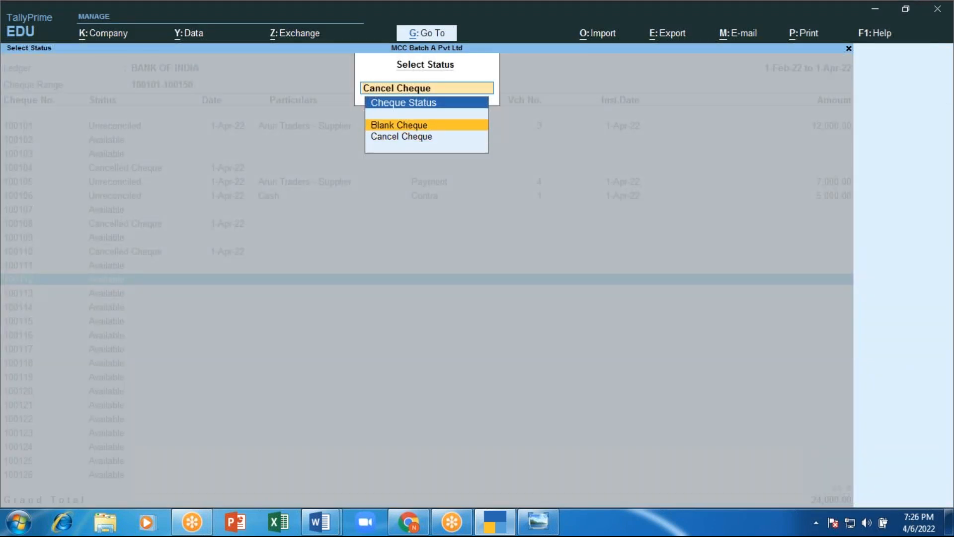
key(Return)
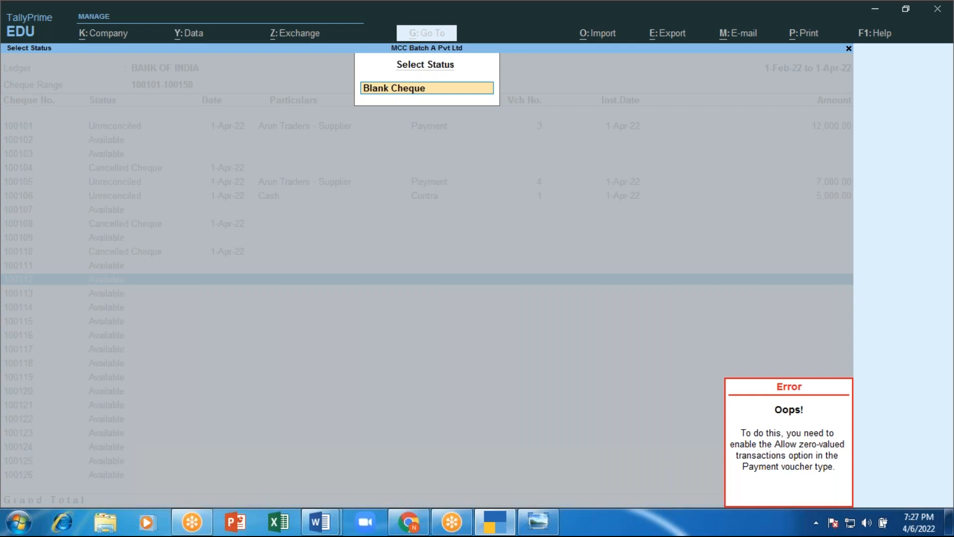
key(Escape)
key(Escape)
key(Escape)
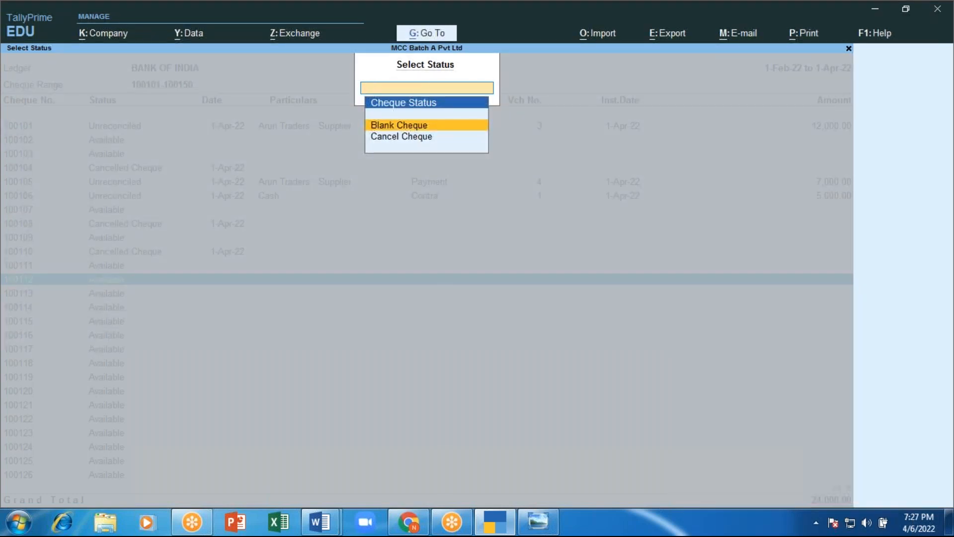
Step: Reselect cheque 100112, retry Blank Cheque status, dismiss the same error and back out
key(space)
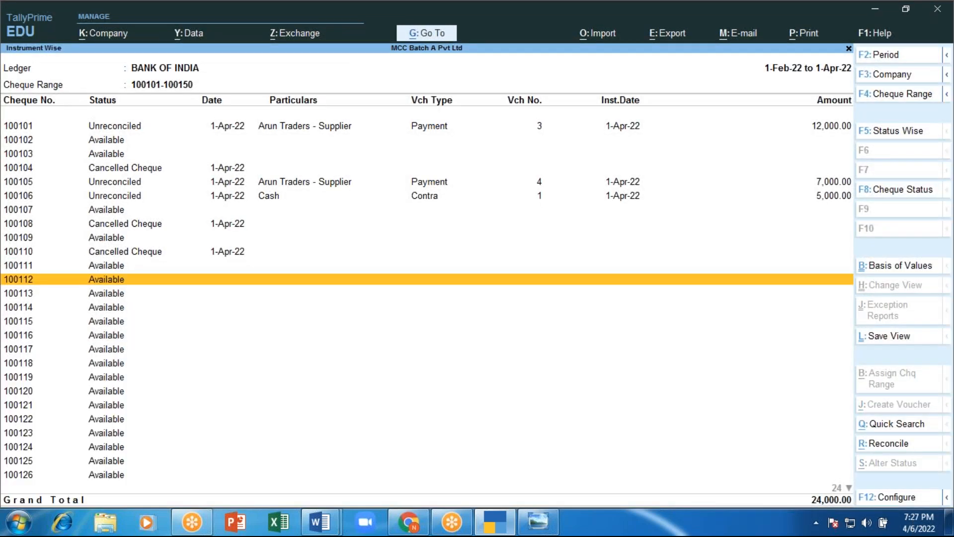
key(space)
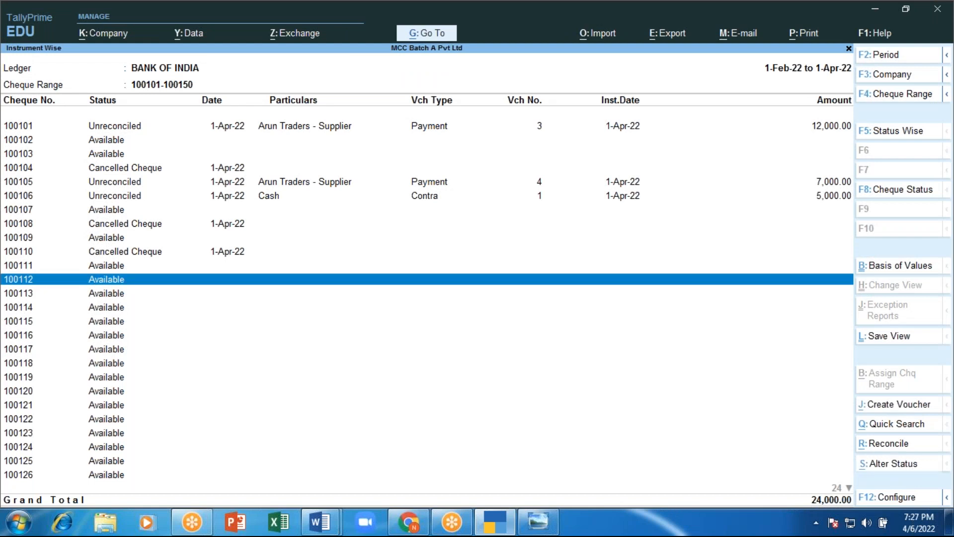
click(909, 465)
key(Up)
key(Return)
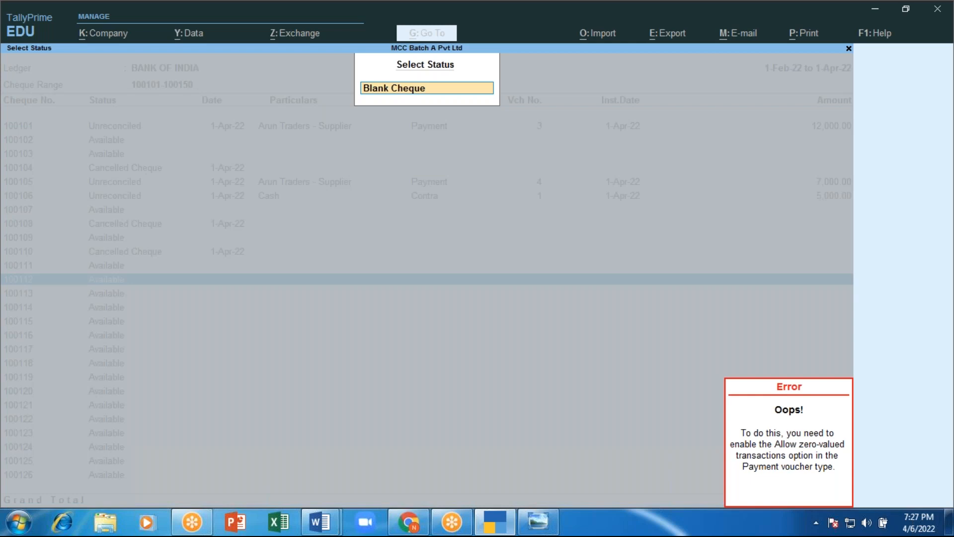
key(Escape)
key(Escape)
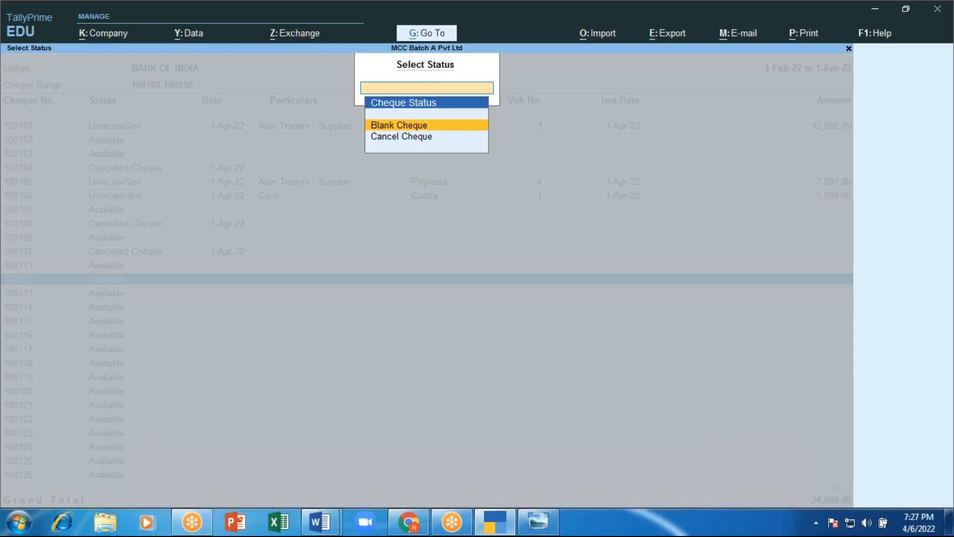
key(Escape)
key(Escape)
key(Escape)
key(Escape)
key(Escape)
key(Escape)
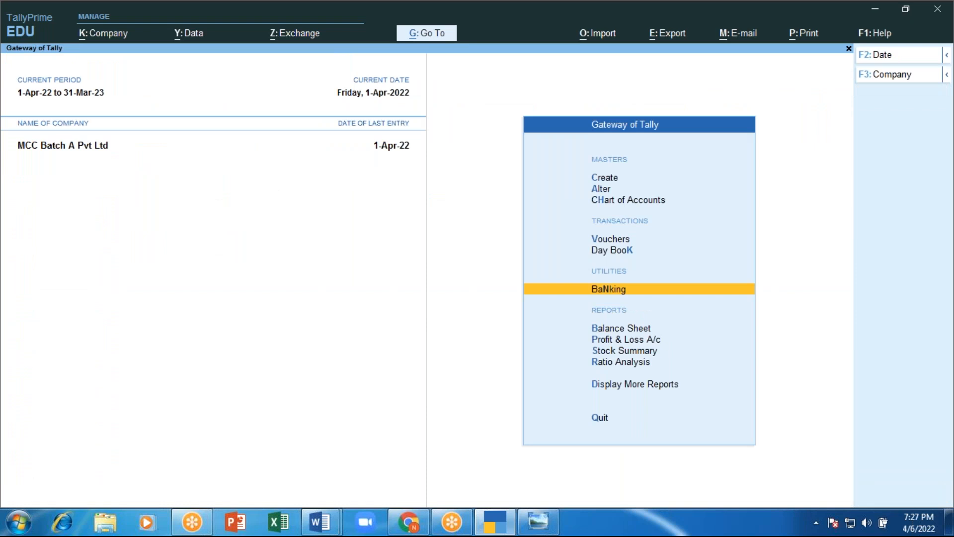
Step: Open the Payment voucher type for alteration from the masters list
key(Up)
key(Up)
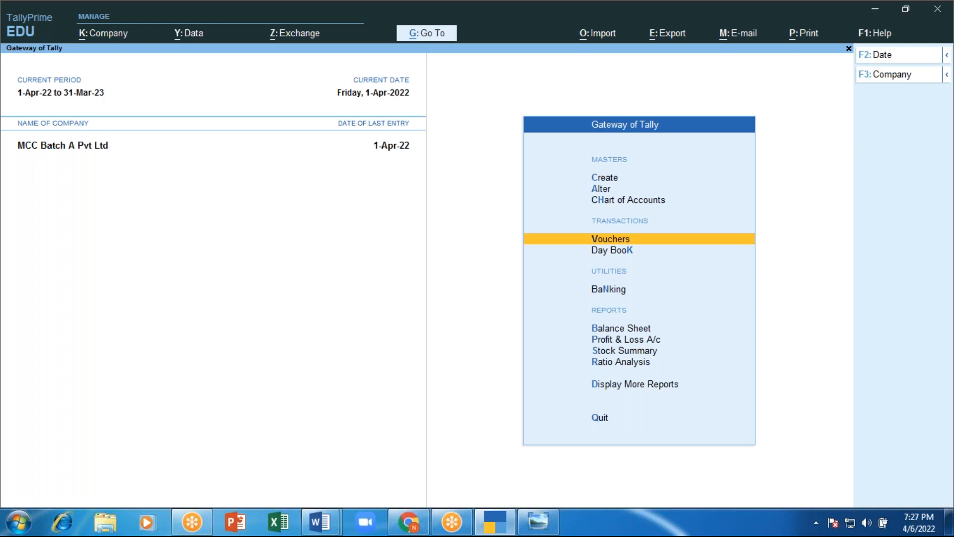
key(Up)
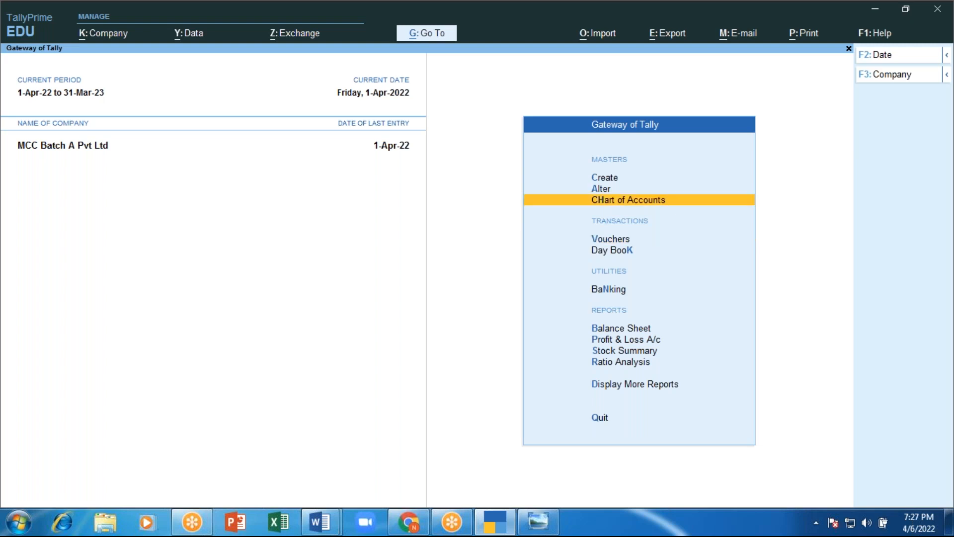
key(Up)
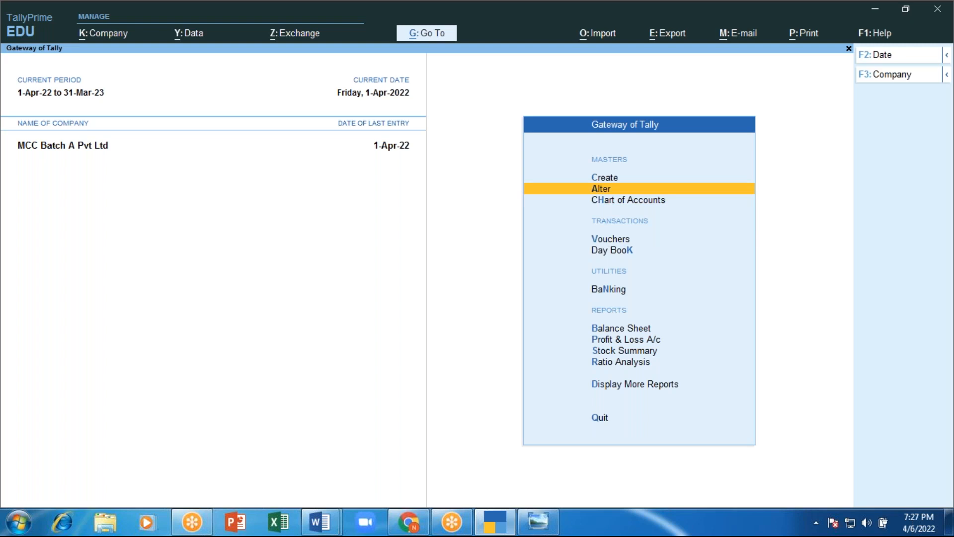
key(Return)
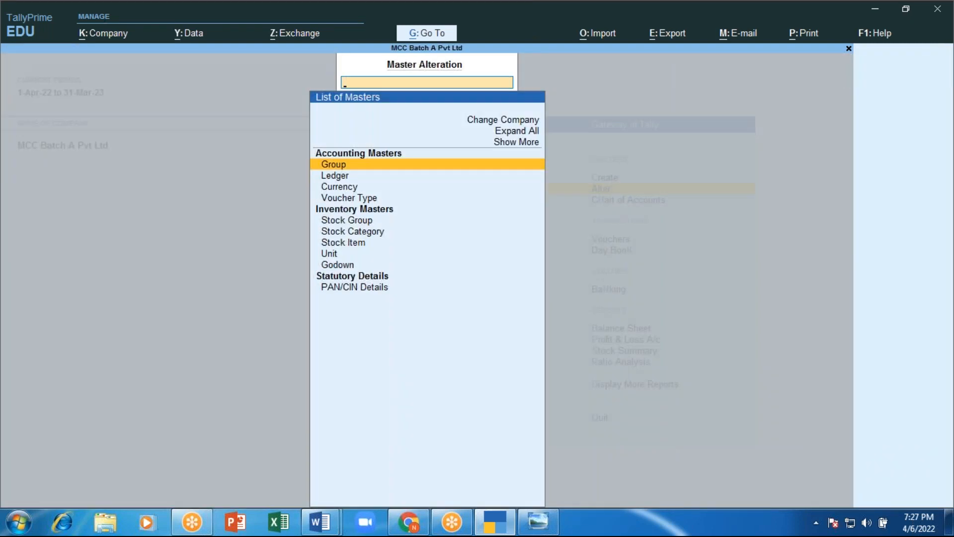
key(Down)
key(Down)
key(Down)
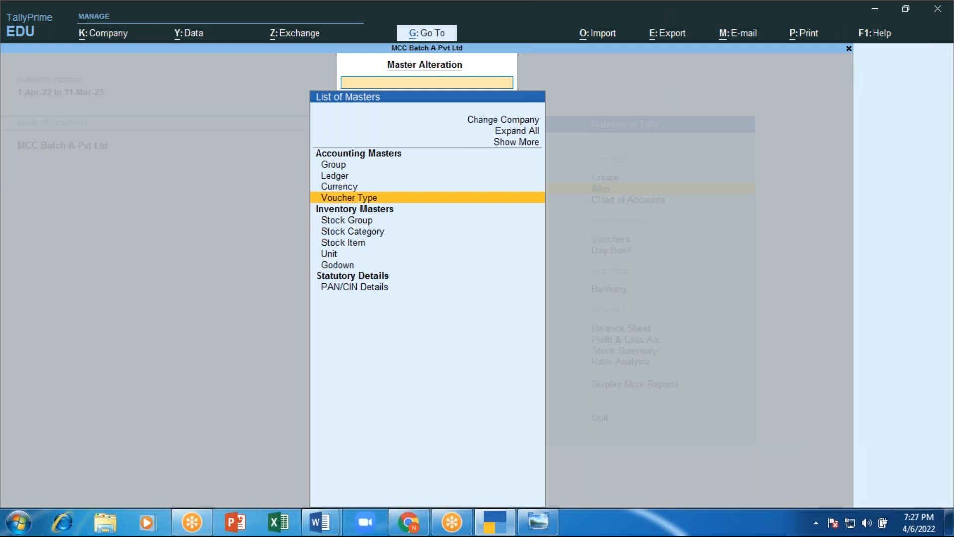
key(Return)
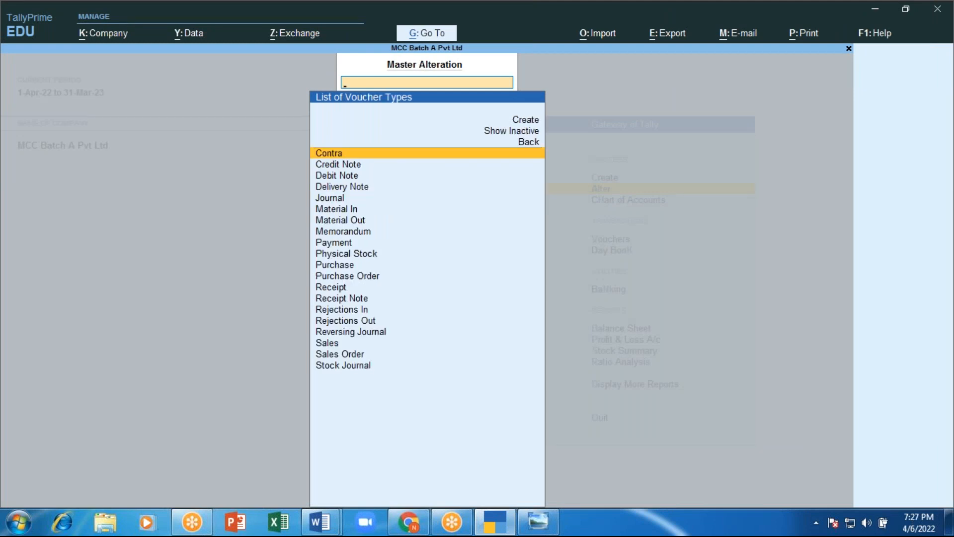
key(Down)
key(Down)
key(Down)
key(Down)
key(Down)
key(Down)
key(Down)
key(Down)
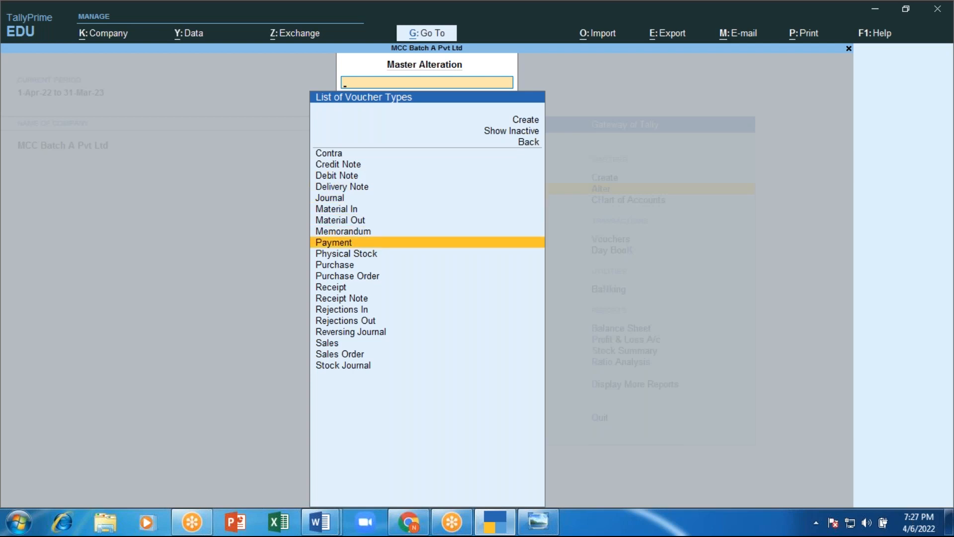
key(Return)
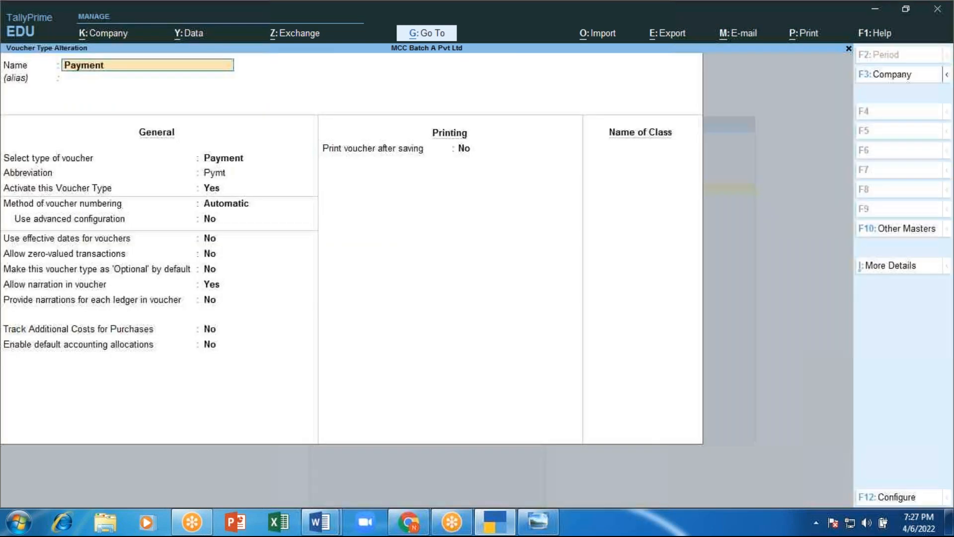
Step: Set Allow zero-valued transactions to Yes and accept the Payment voucher type
key(Return)
key(Return)
key(Return)
key(Return)
key(Return)
key(Return)
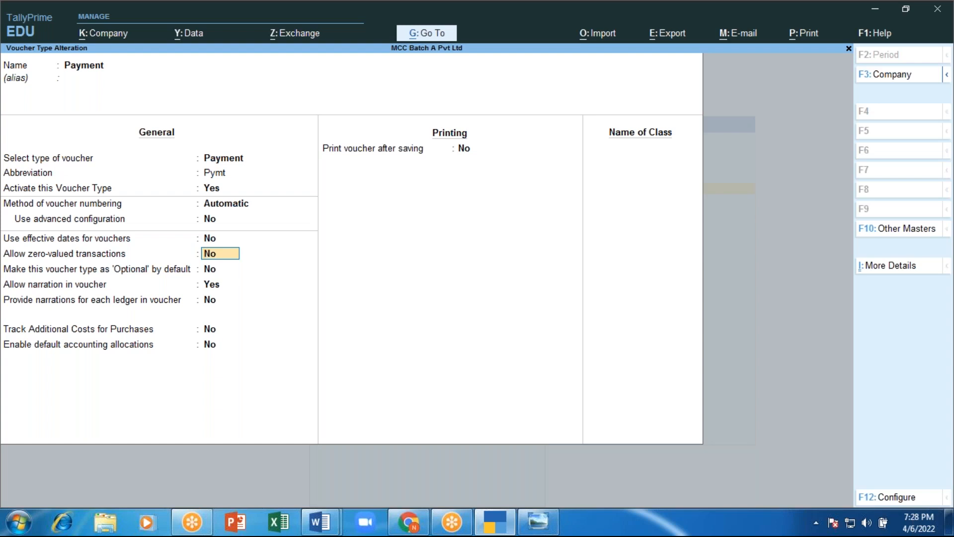
text(y)
key(Return)
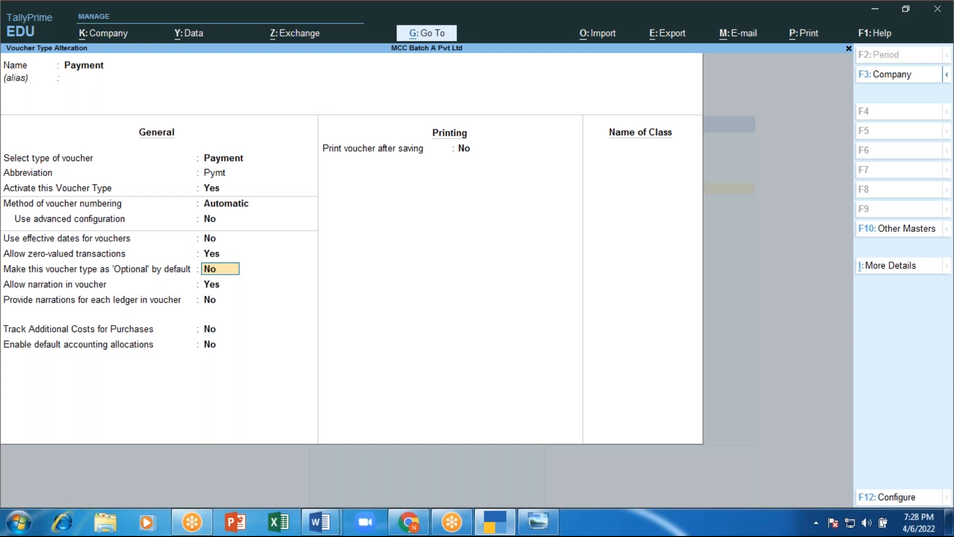
key(Return)
key(Return)
key(Return)
key(Return)
key(Return)
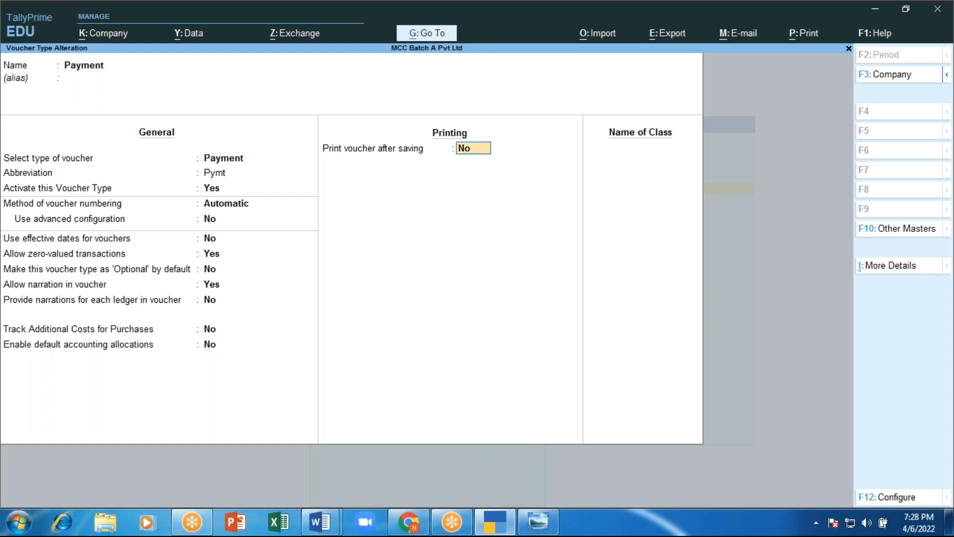
key(ctrl)
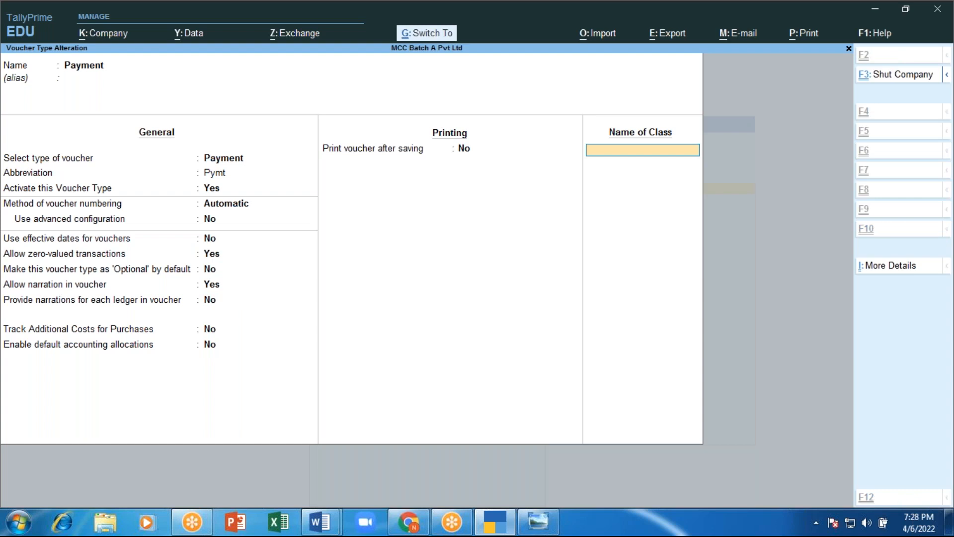
key(ctrl+a)
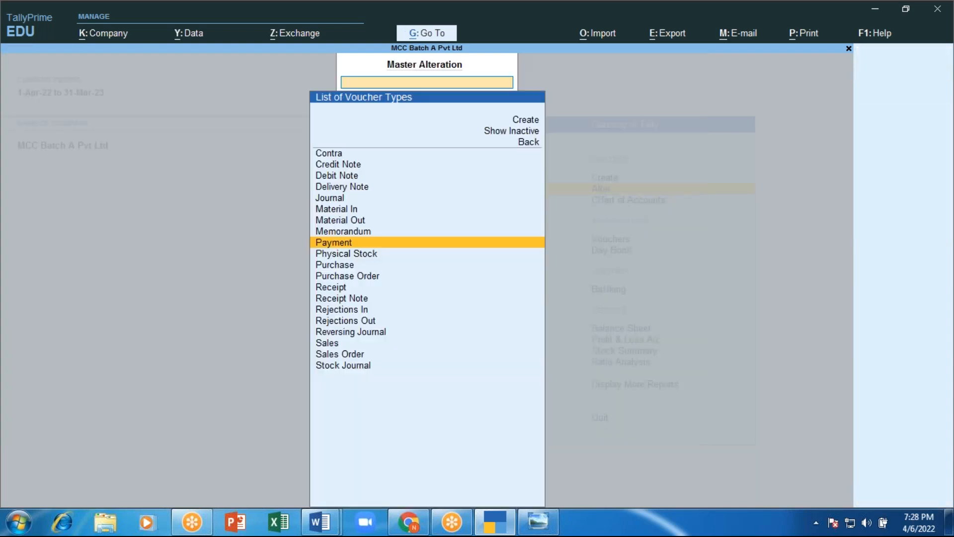
Step: Reopen the Payment voucher type to check the zero-valued transactions setting
key(Escape)
key(Escape)
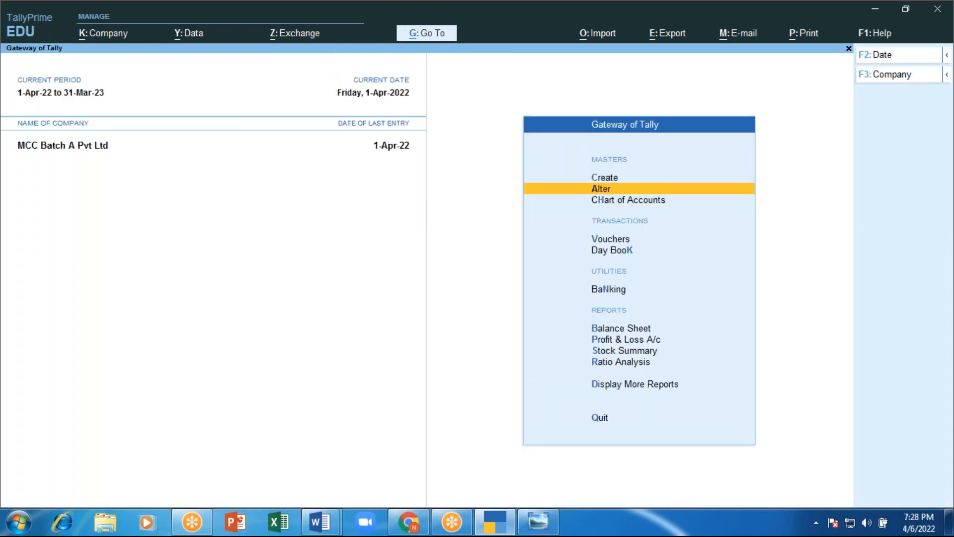
key(Escape)
key(Escape)
key(Down)
key(Return)
key(Down)
key(Down)
key(Down)
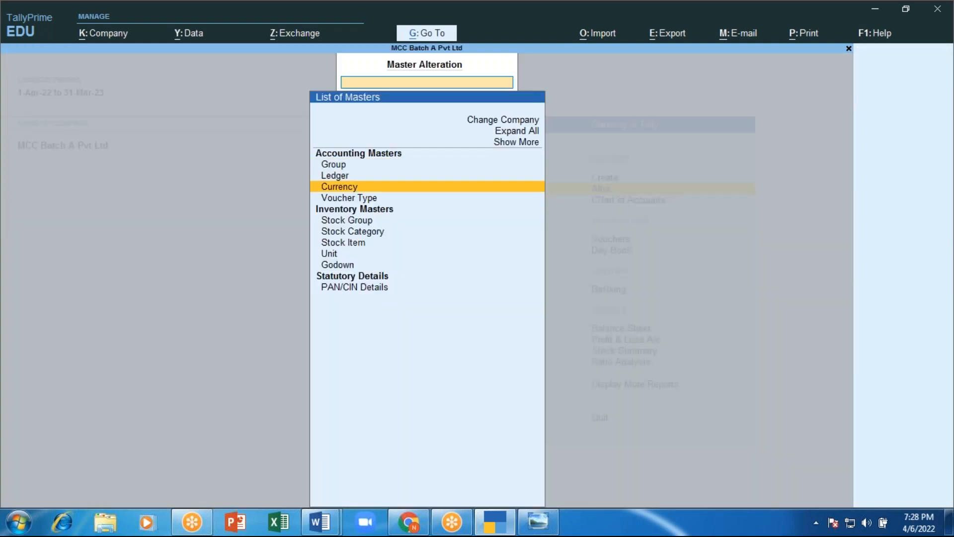
key(Return)
key(Down)
key(Down)
key(Down)
key(Down)
key(Down)
key(Down)
key(Down)
key(Down)
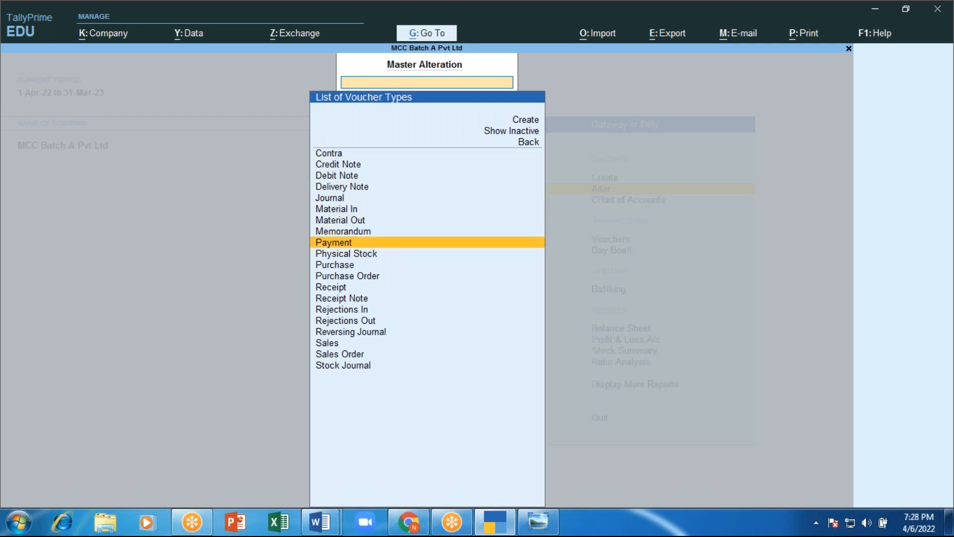
key(Return)
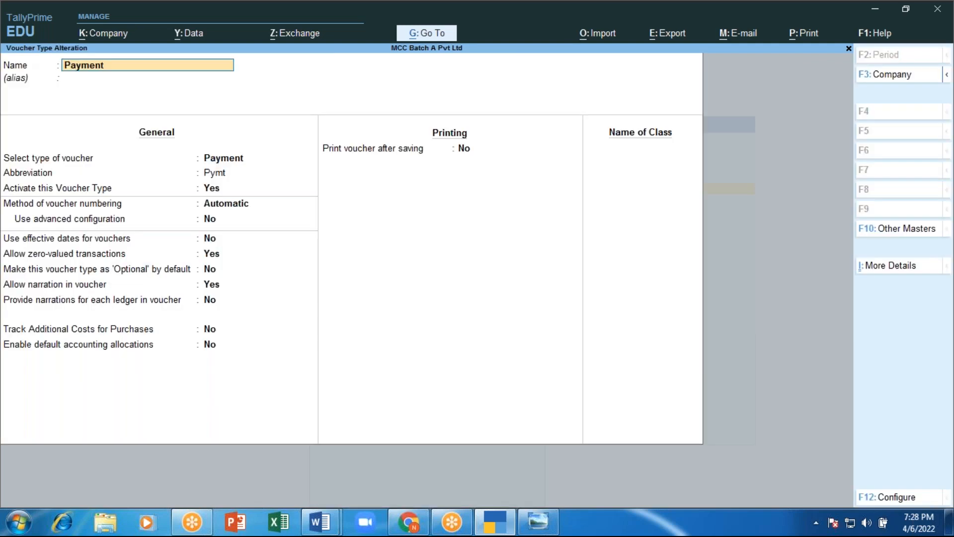
key(Return)
key(Return)
key(Return)
key(Return)
key(Return)
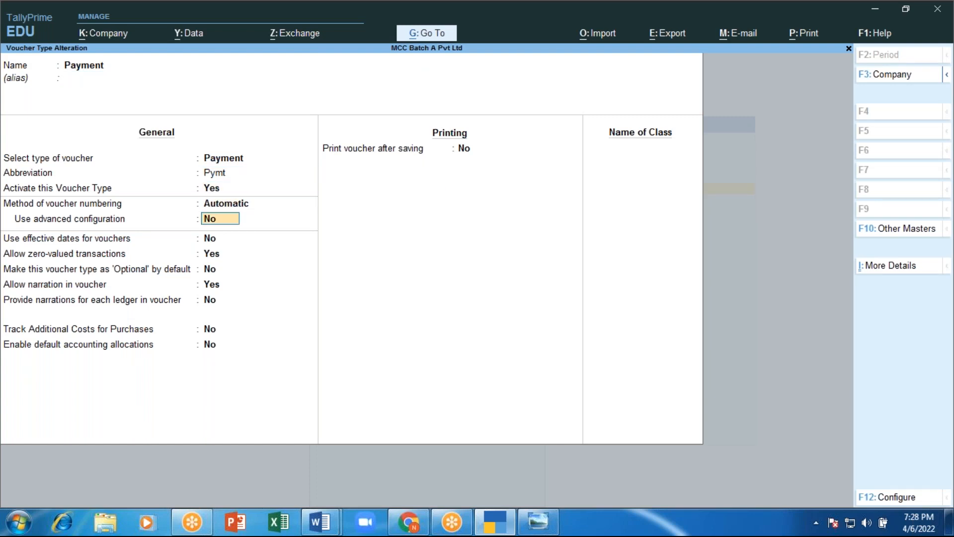
key(Return)
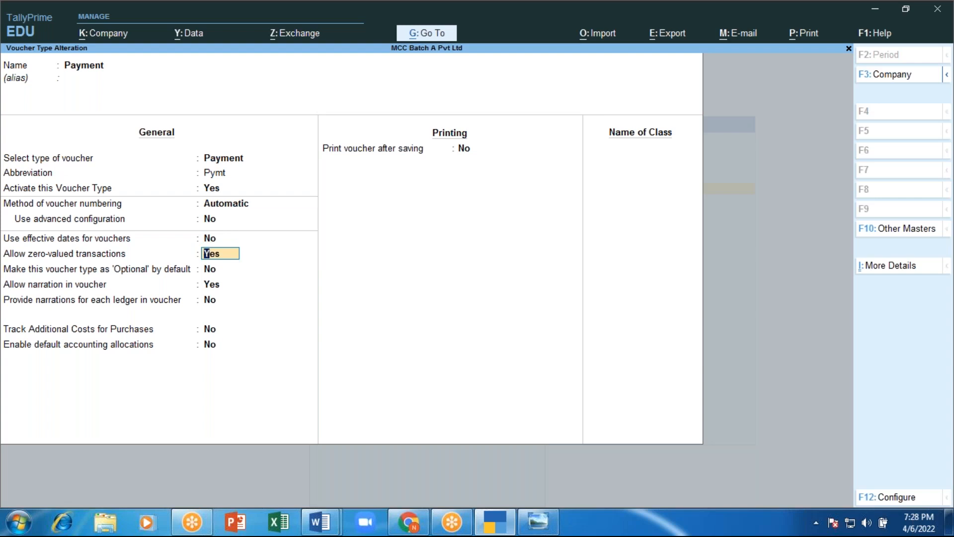
Step: Leave the Payment voucher type unchanged and return to the Gateway of Tally
key(alt)
key(Escape)
key(Escape)
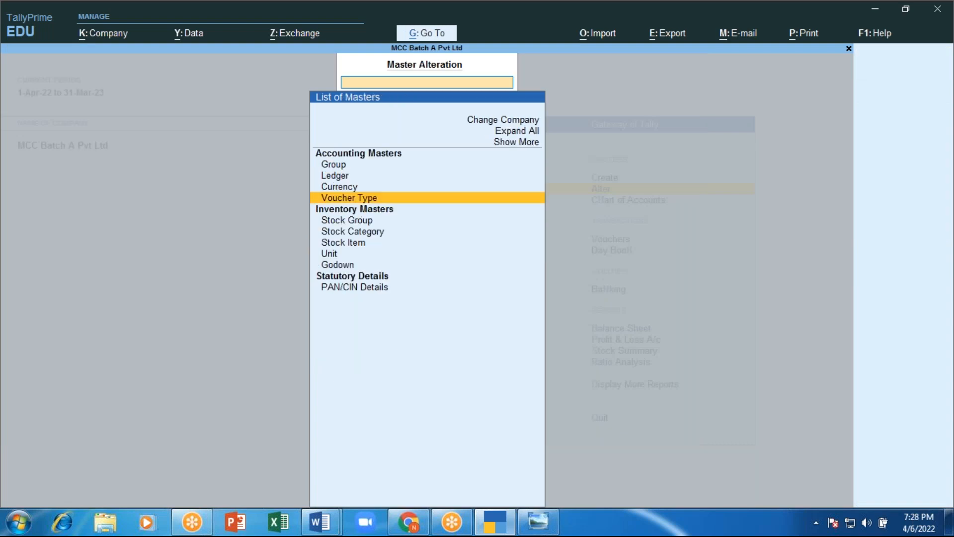
key(Escape)
key(Escape)
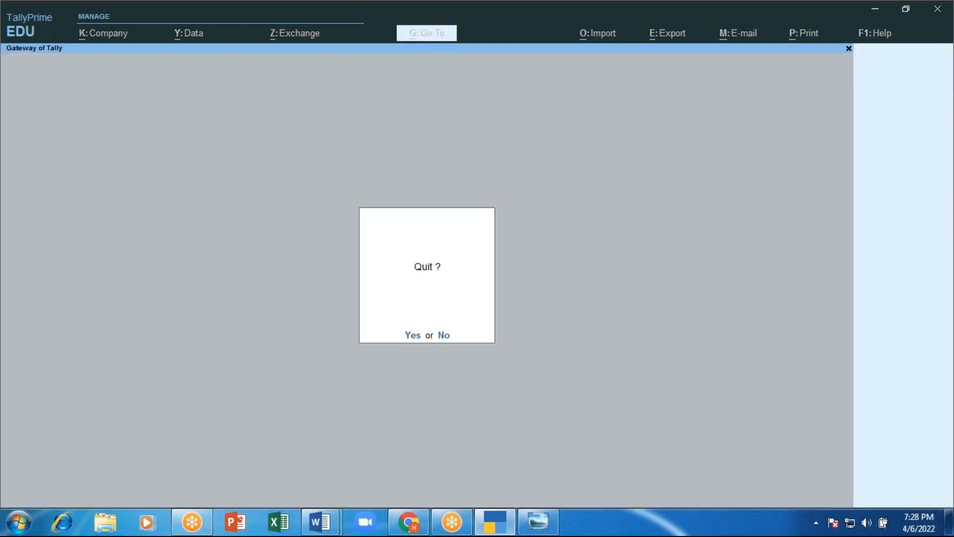
key(Escape)
key(Down)
key(Down)
key(Down)
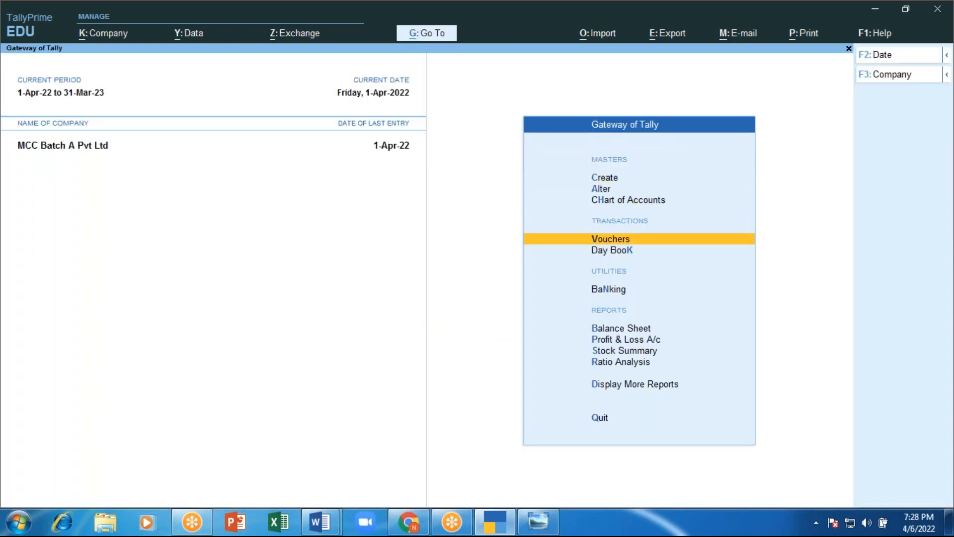
key(Down)
key(Down)
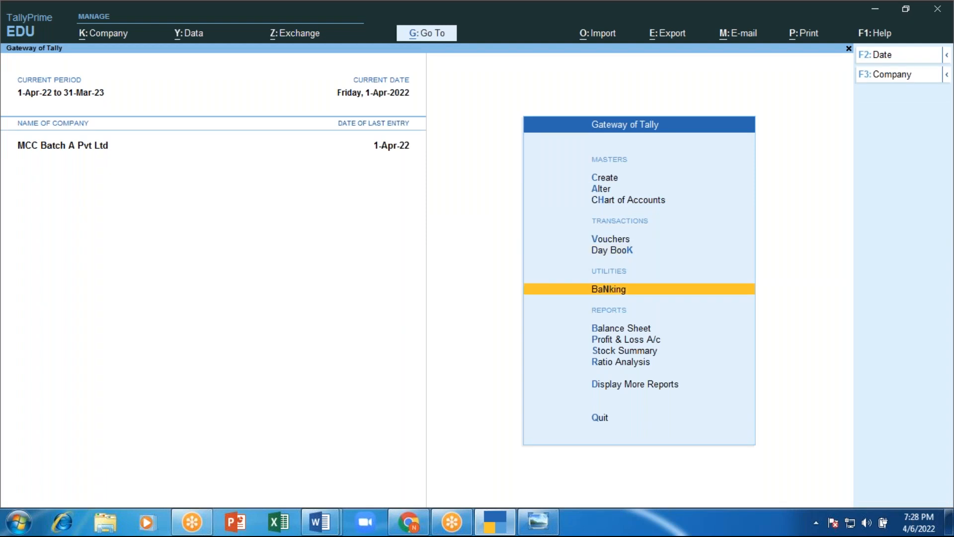
key(Return)
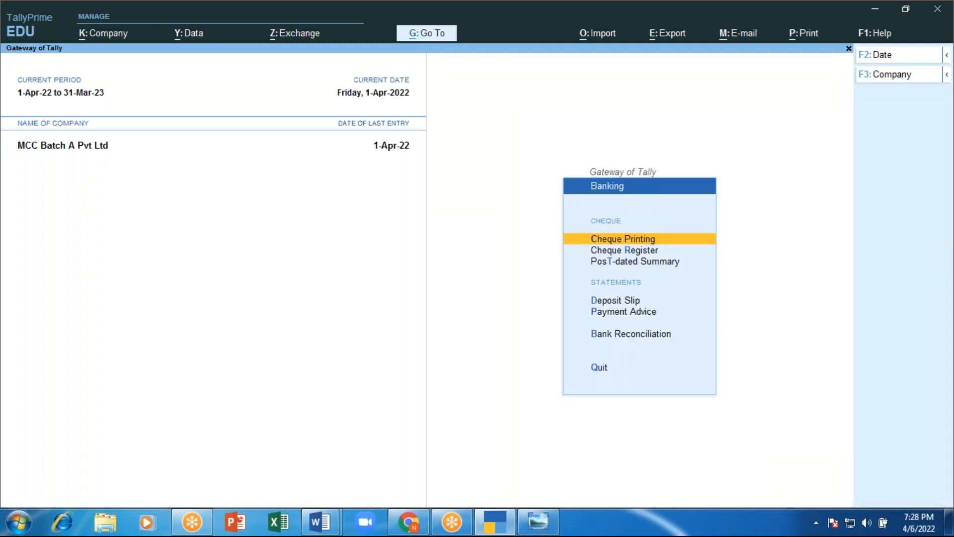
key(Down)
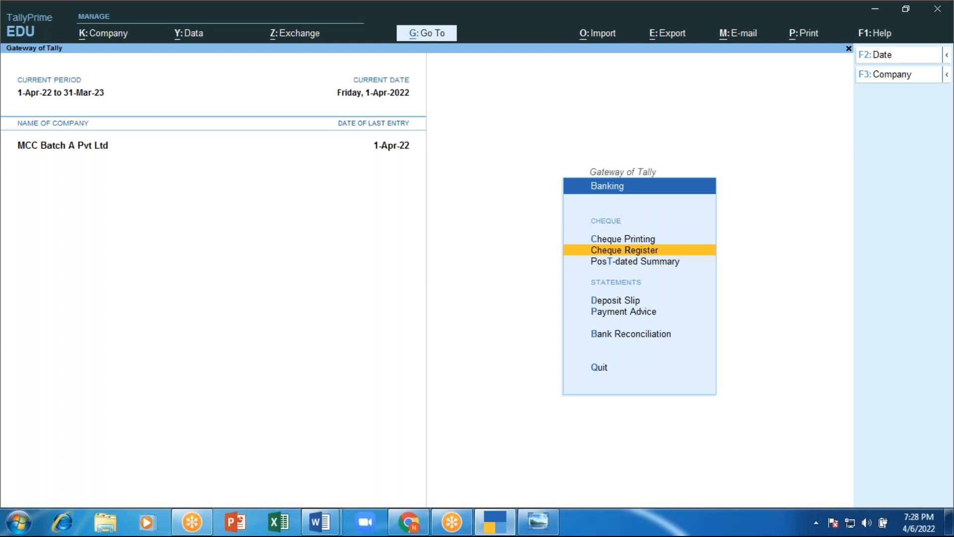
key(Return)
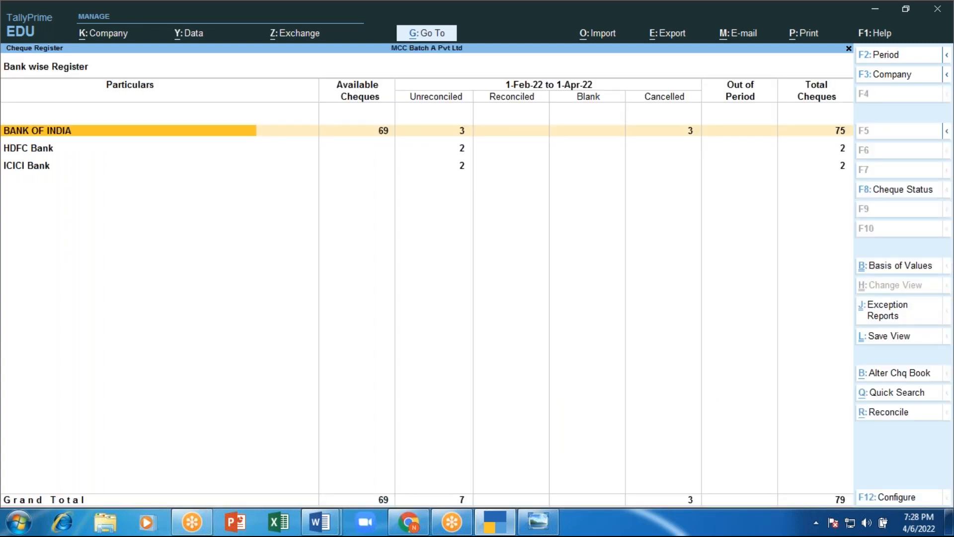
key(Return)
key(Return)
key(Down)
key(Down)
key(Down)
key(Down)
key(Down)
key(Down)
key(Down)
key(Down)
key(Down)
key(Down)
key(Down)
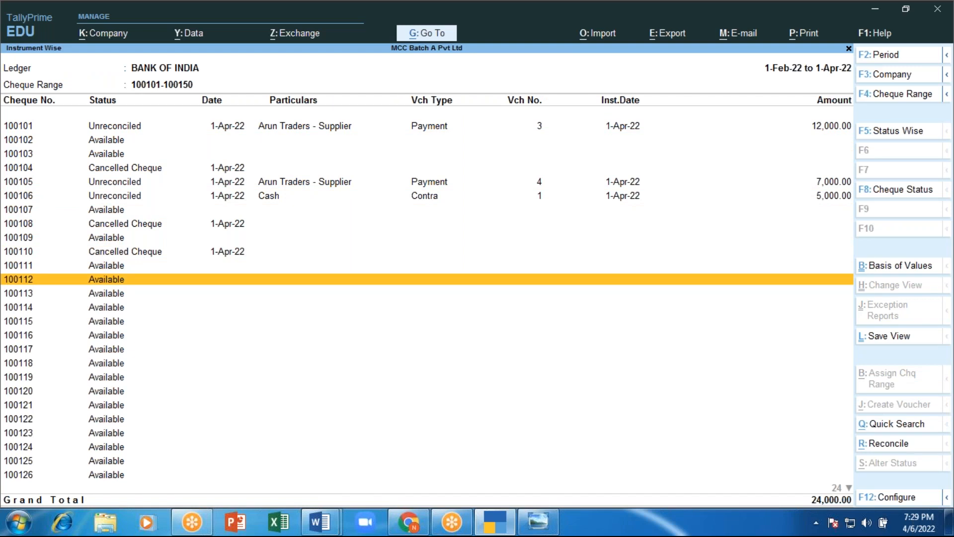
key(Escape)
key(Escape)
key(Escape)
key(Escape)
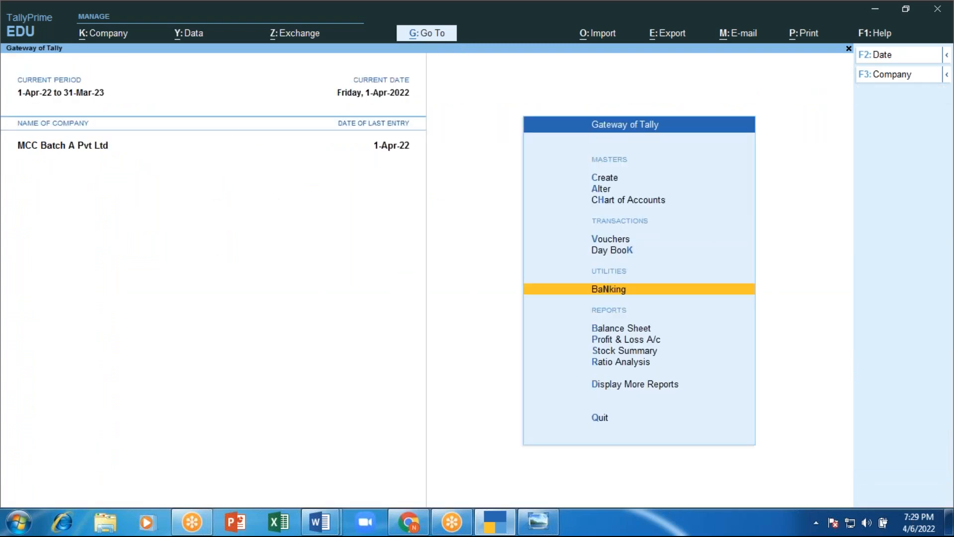
Step: Open the Day Book for 1-Apr-22
key(Up)
key(Up)
key(Down)
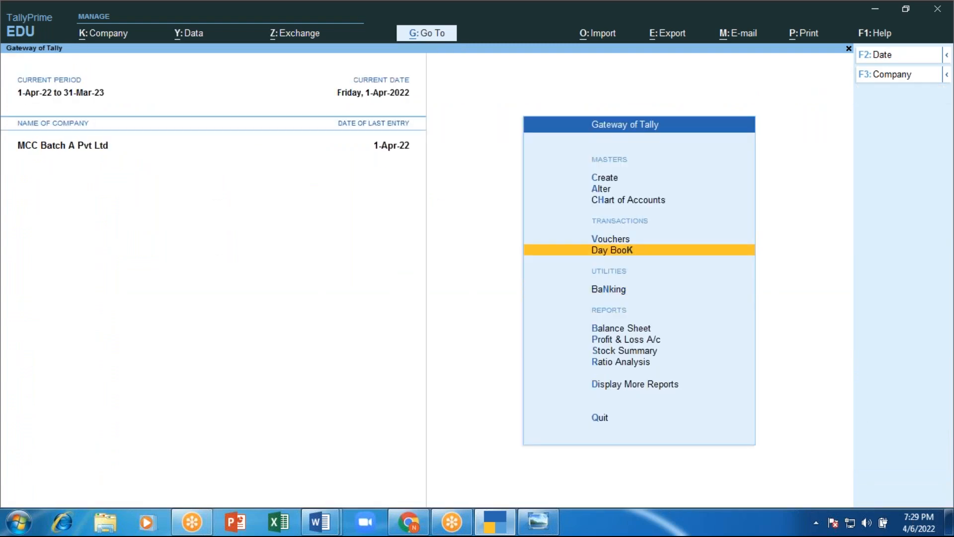
key(Return)
key(Down)
key(Down)
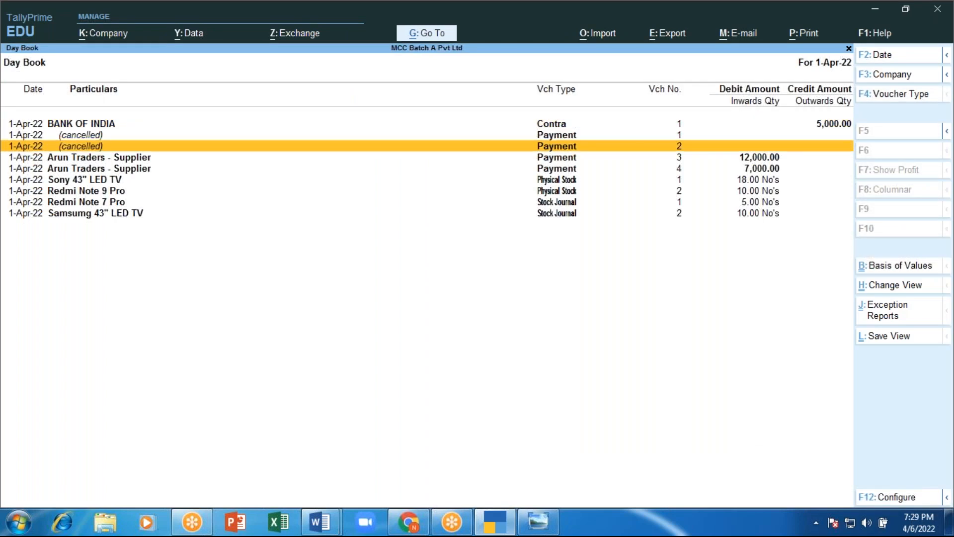
Step: Reopen the Day Book and locate the two cancelled Payment entries
key(Down)
key(Down)
key(Down)
key(Down)
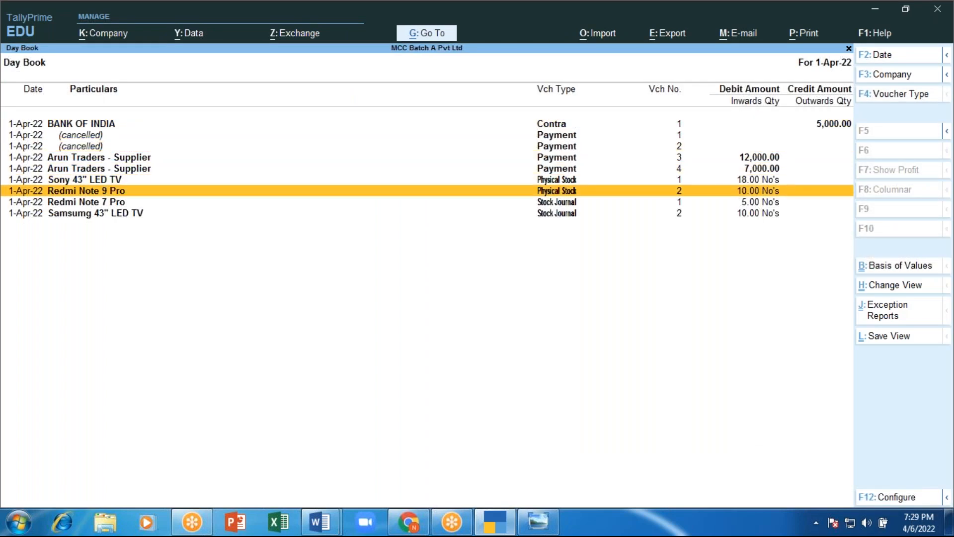
key(Escape)
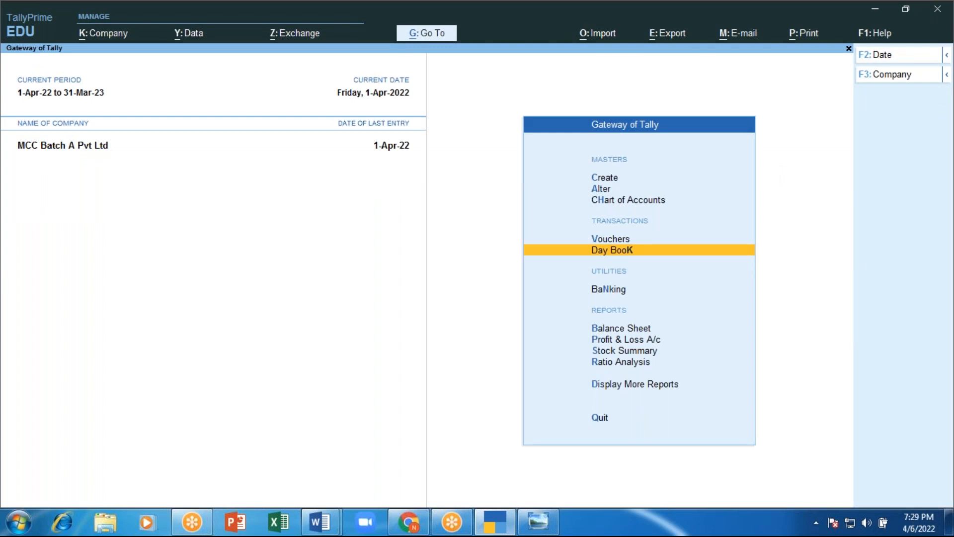
key(Return)
key(Down)
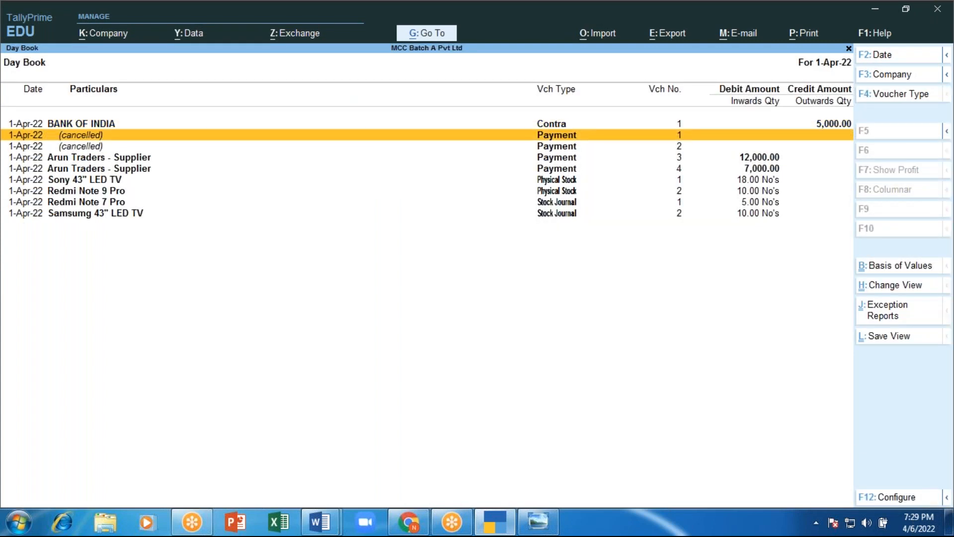
key(Down)
key(Up)
key(Down)
key(Up)
key(Down)
Step: View cancelled Payment vouchers No. 1 and No. 2, then return to the Gateway
key(Up)
key(Return)
key(Escape)
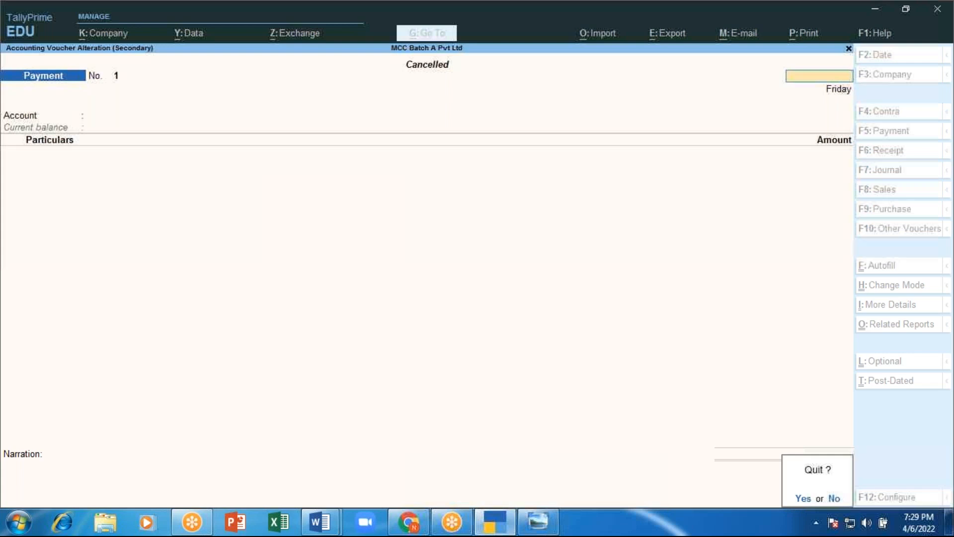
key(Return)
key(Down)
key(Return)
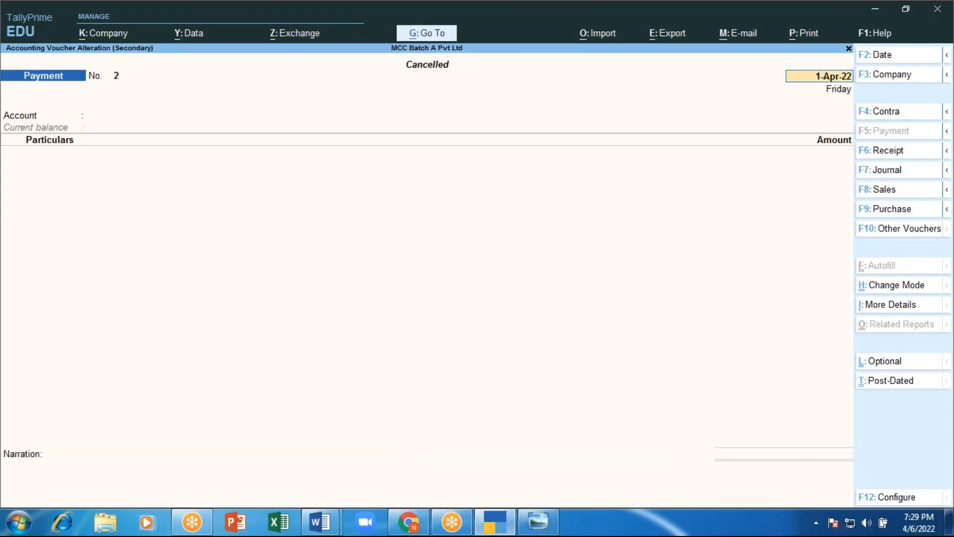
key(Escape)
key(Escape)
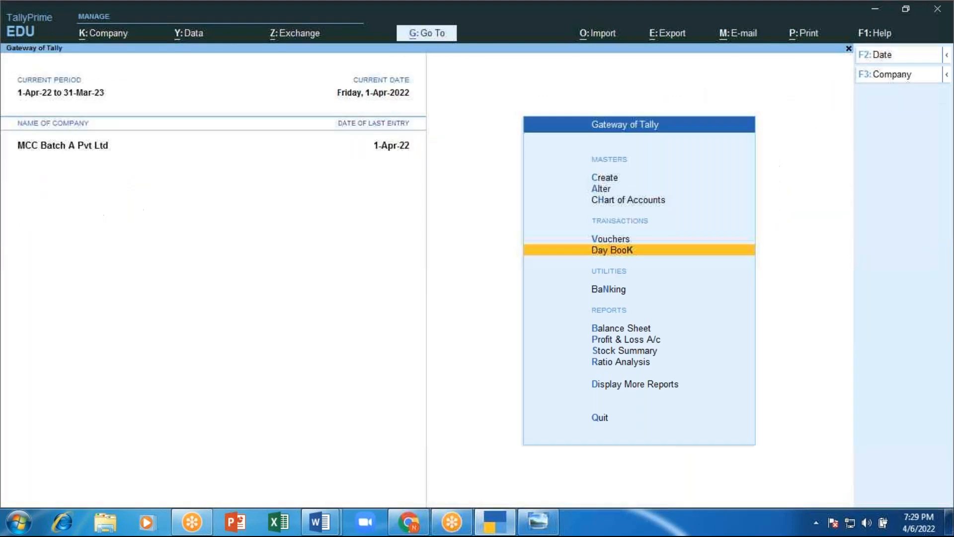
Step: Bring up the bank-wise Cheque Register with Bank of India's cheque counts
key(Down)
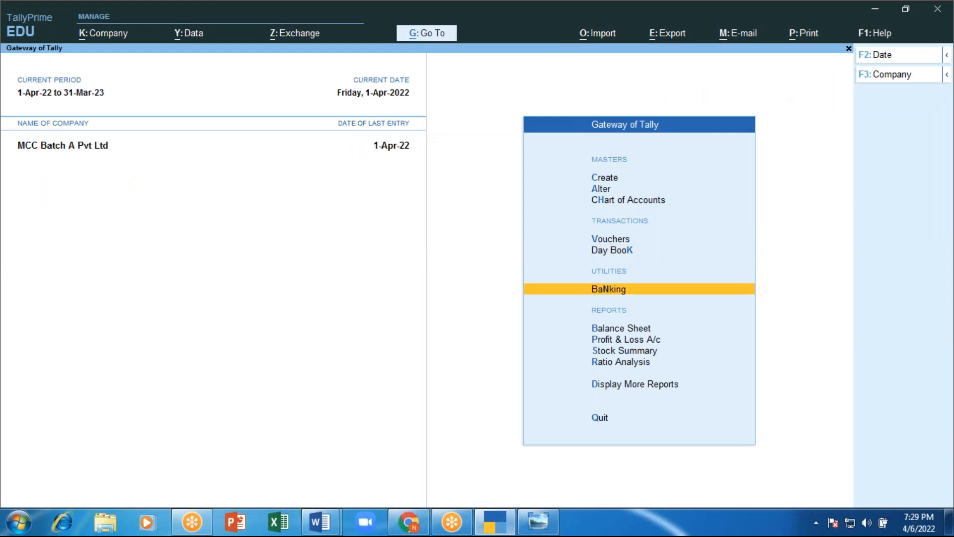
key(Return)
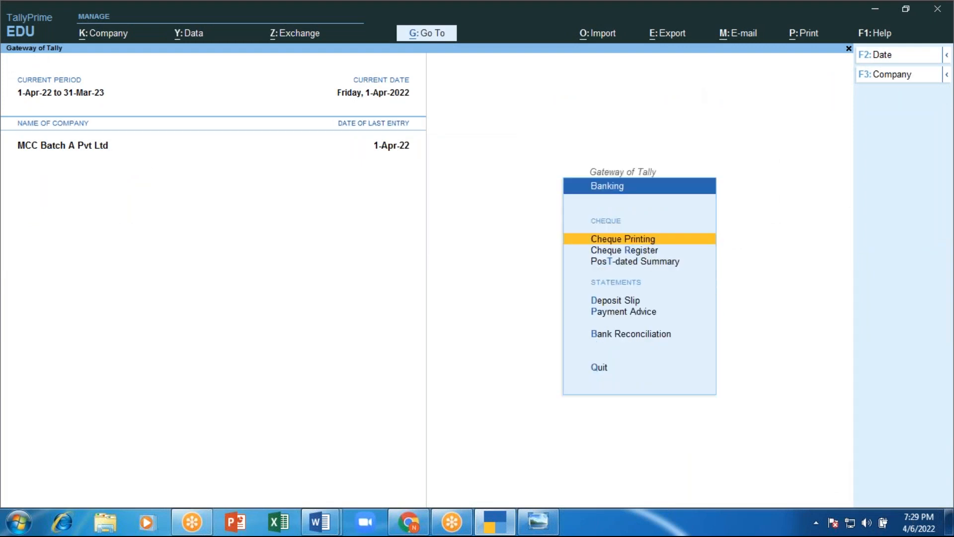
key(Down)
key(Return)
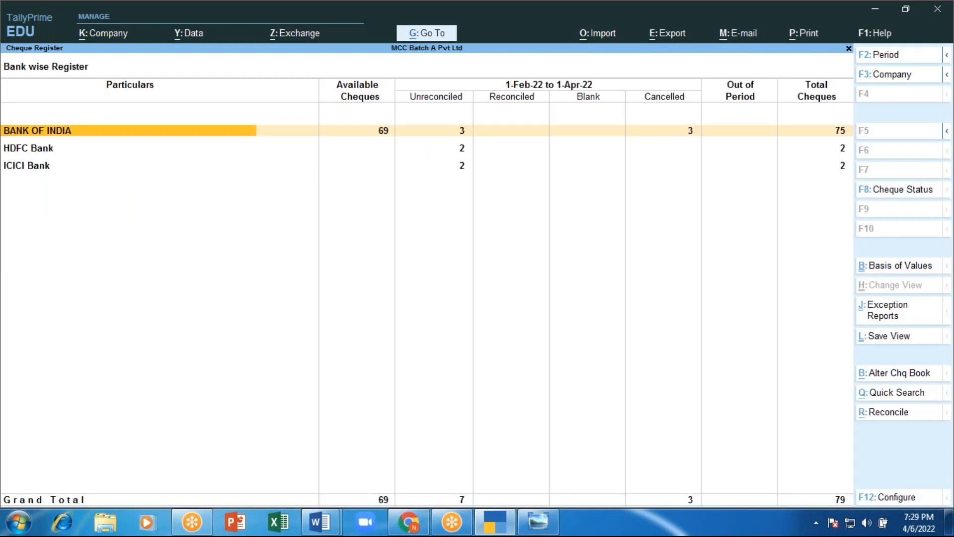
Step: Close the register, glance at the Alter masters list, then reopen the Cheque Register
key(Escape)
key(Escape)
key(Escape)
key(Escape)
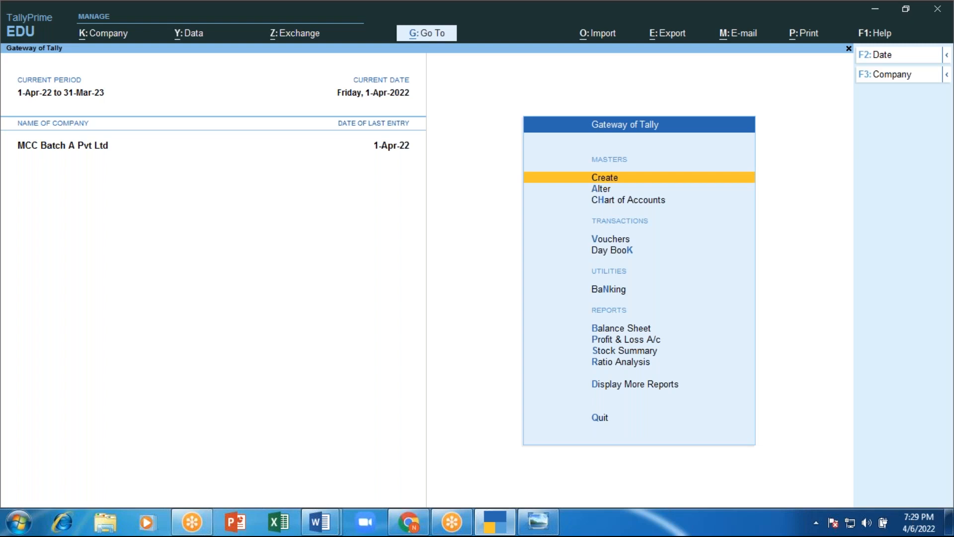
key(a)
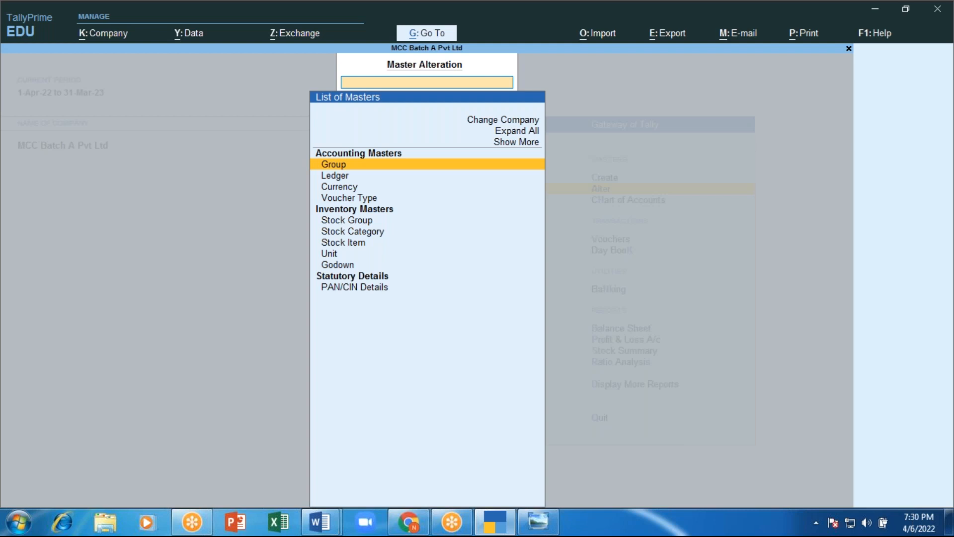
key(Escape)
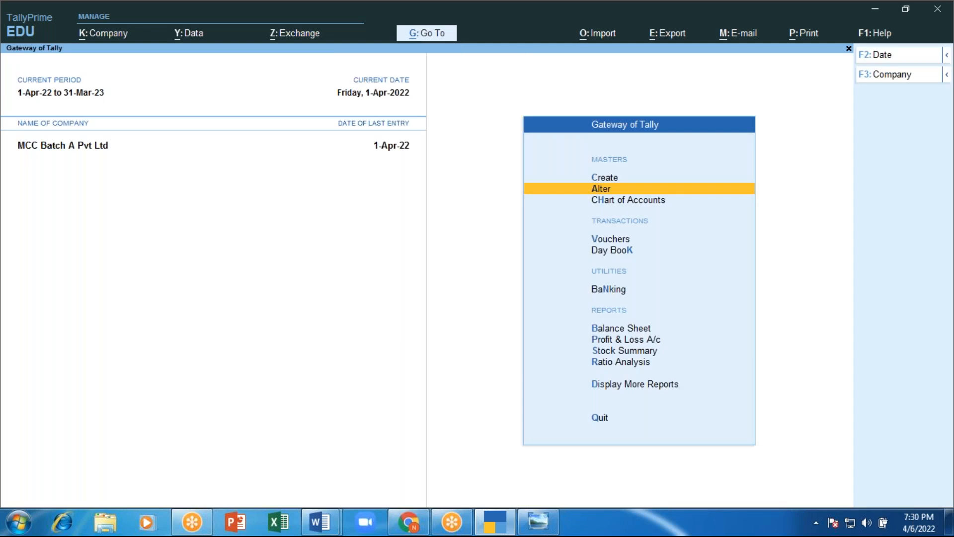
key(Down)
key(Down)
key(Down)
key(Down)
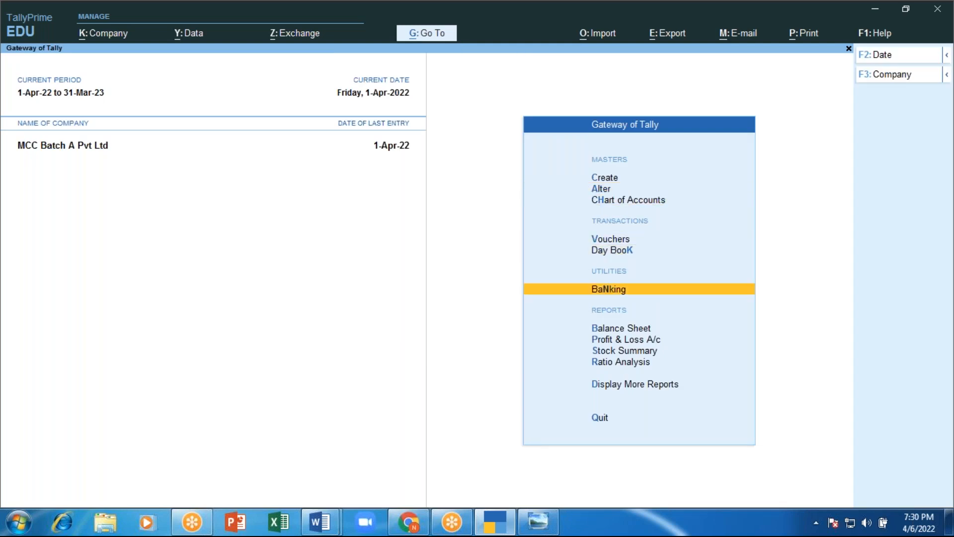
key(Return)
key(Down)
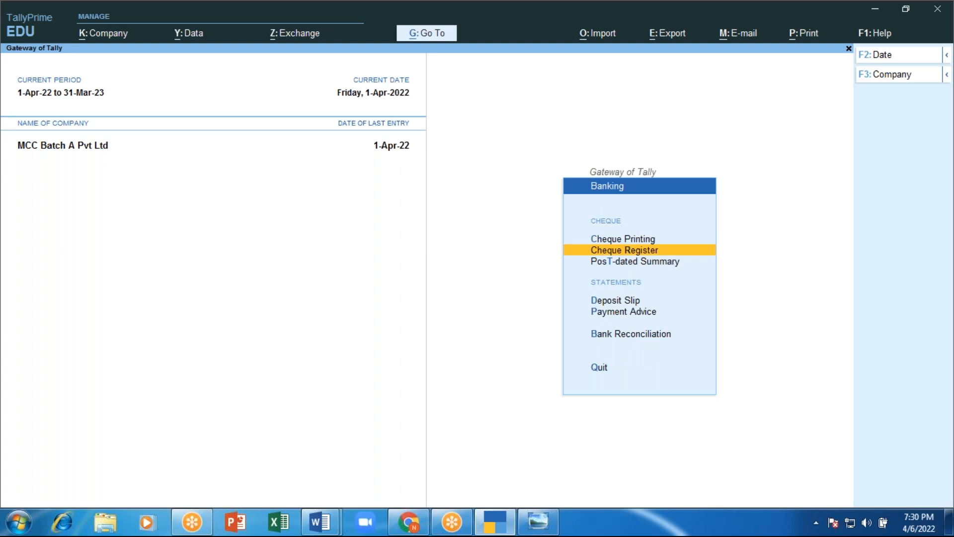
key(Return)
key(Down)
key(Up)
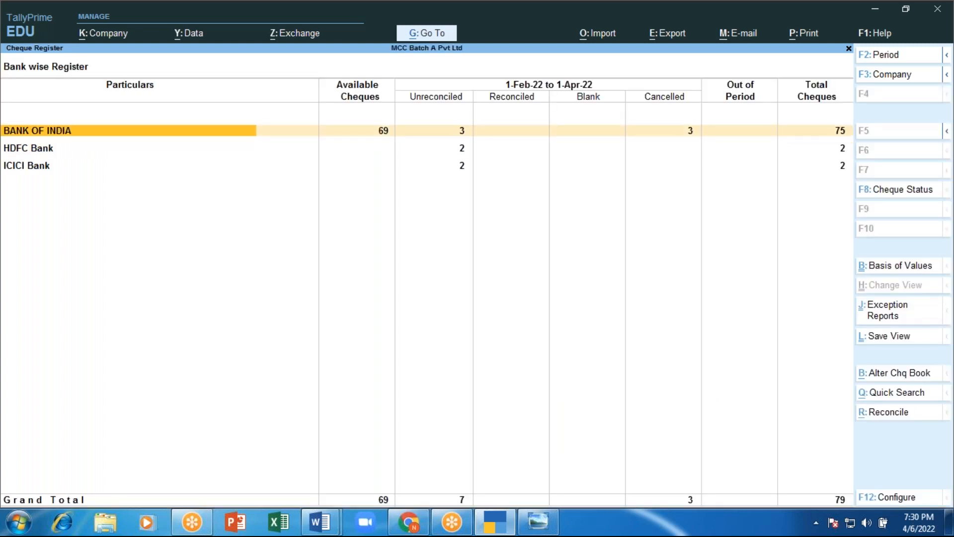
key(Return)
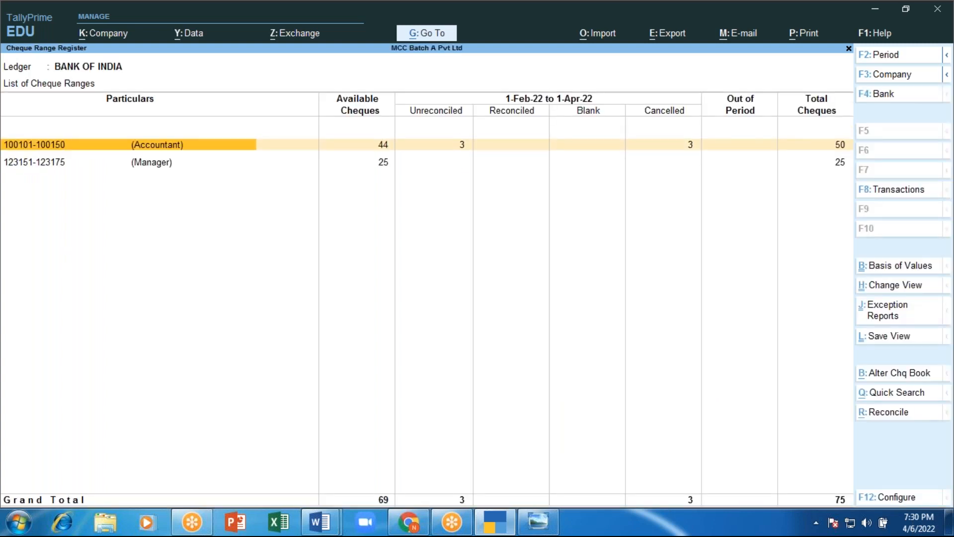
key(Return)
key(Down)
key(Down)
key(Down)
key(Down)
key(Down)
key(Down)
key(Down)
key(Down)
key(Down)
key(Down)
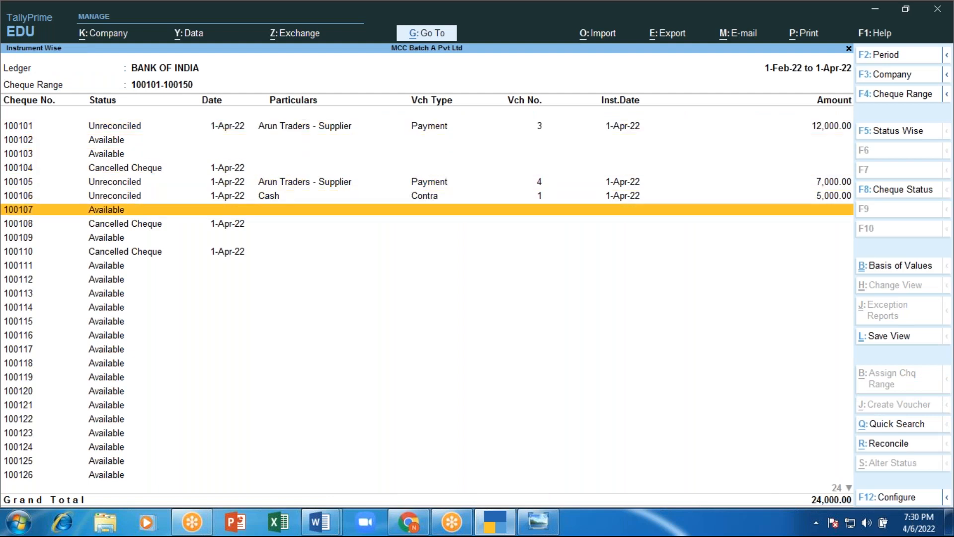
key(Down)
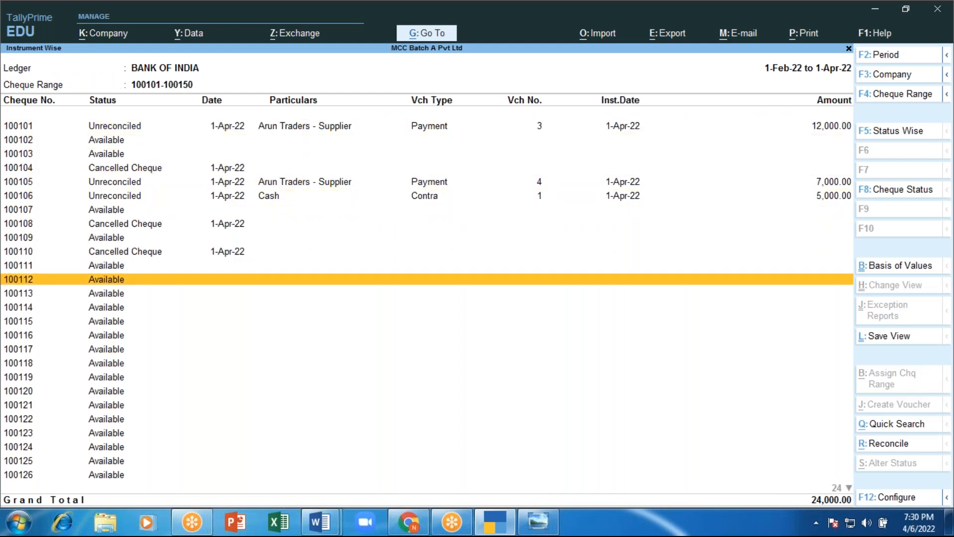
key(space)
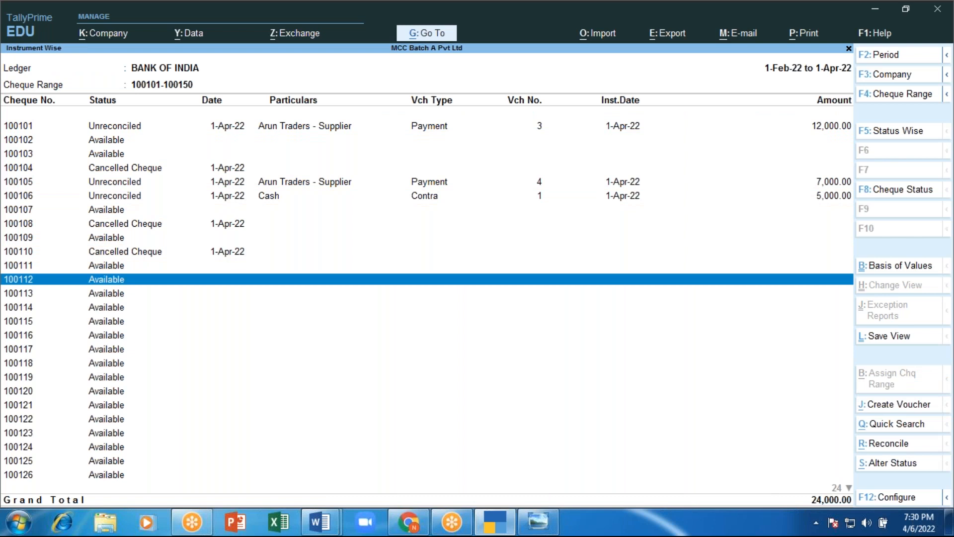
Step: Mark cheque 100112 as Blank Cheque and save the resulting optional Payment voucher 5
click(912, 463)
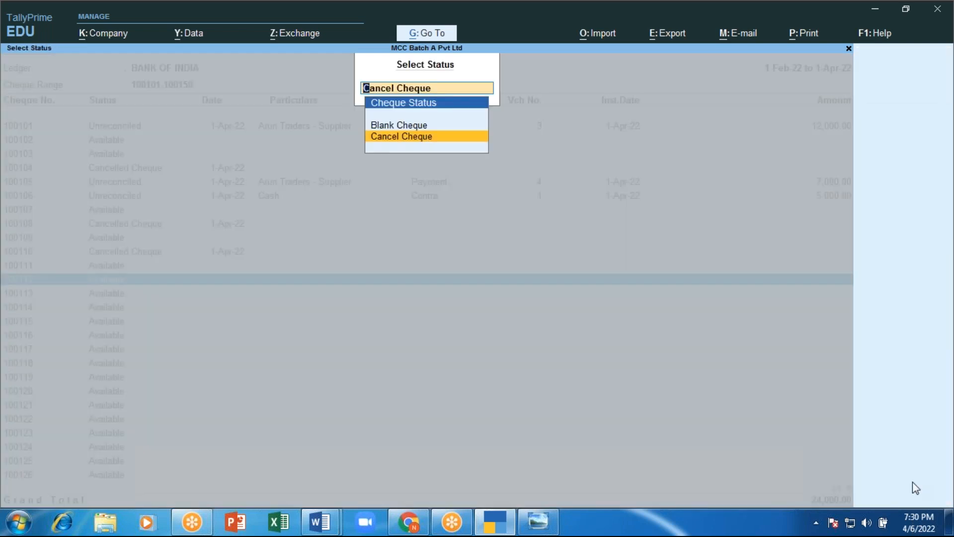
key(Up)
key(Return)
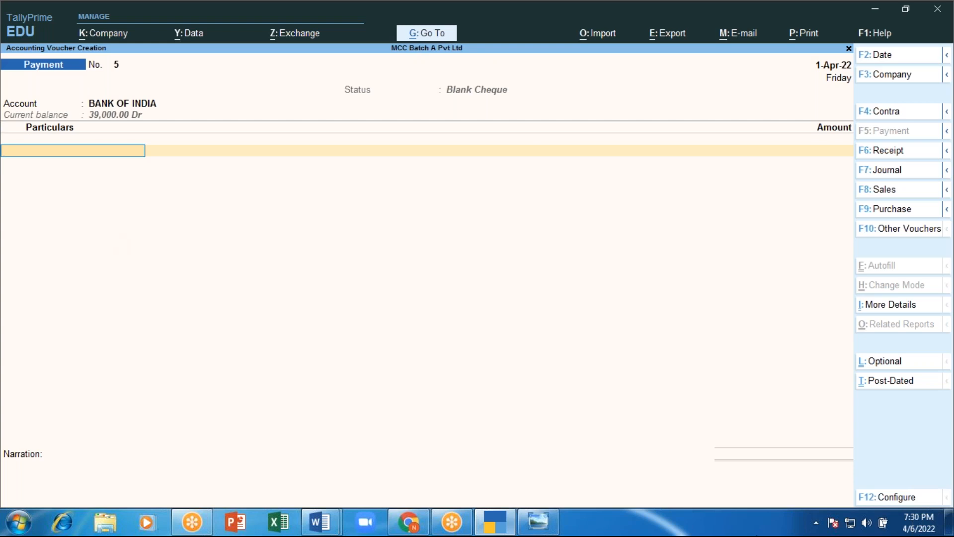
key(Return)
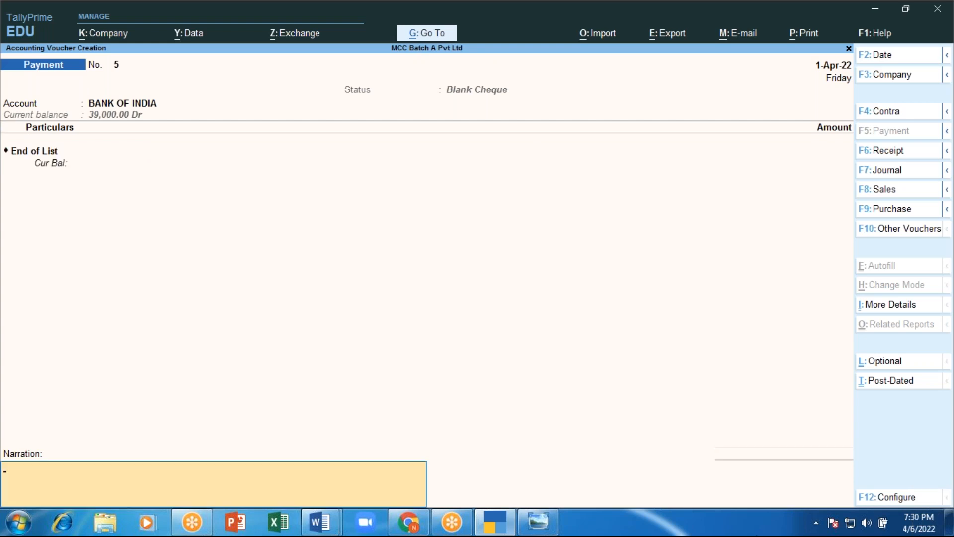
key(Return)
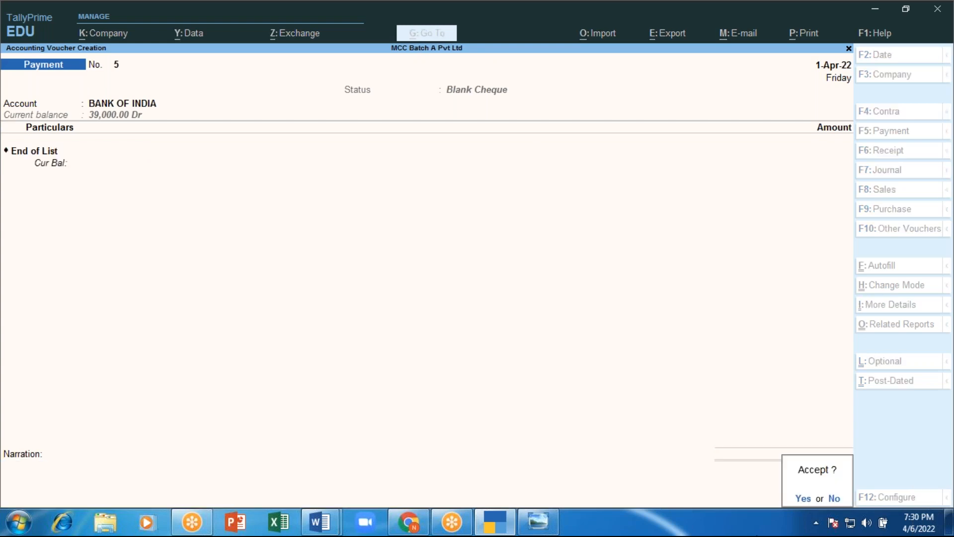
key(Return)
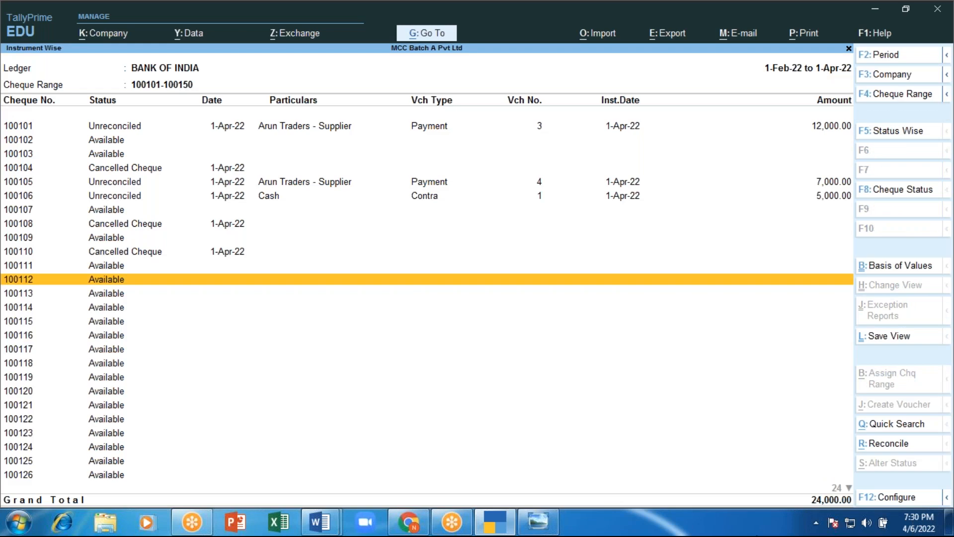
key(Escape)
key(Escape)
key(Escape)
key(Escape)
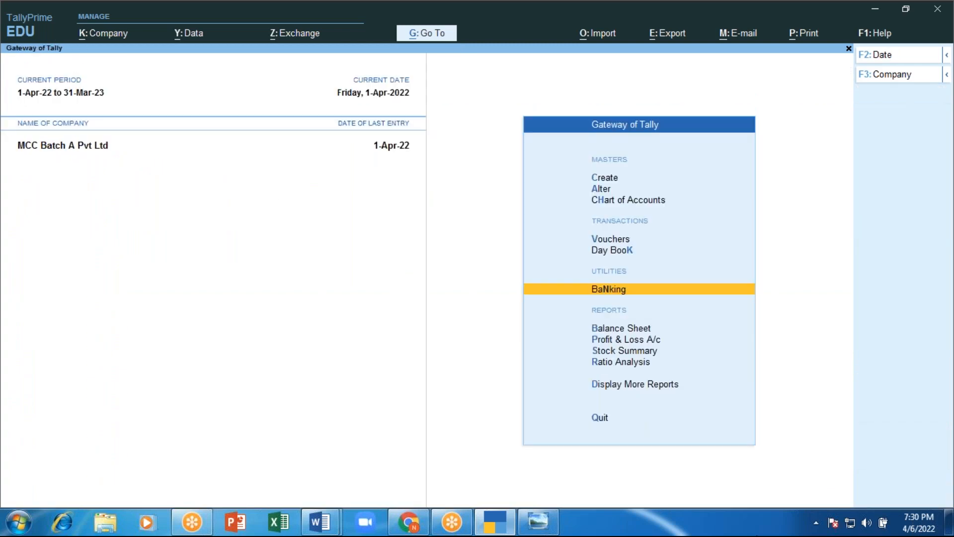
key(Up)
key(Return)
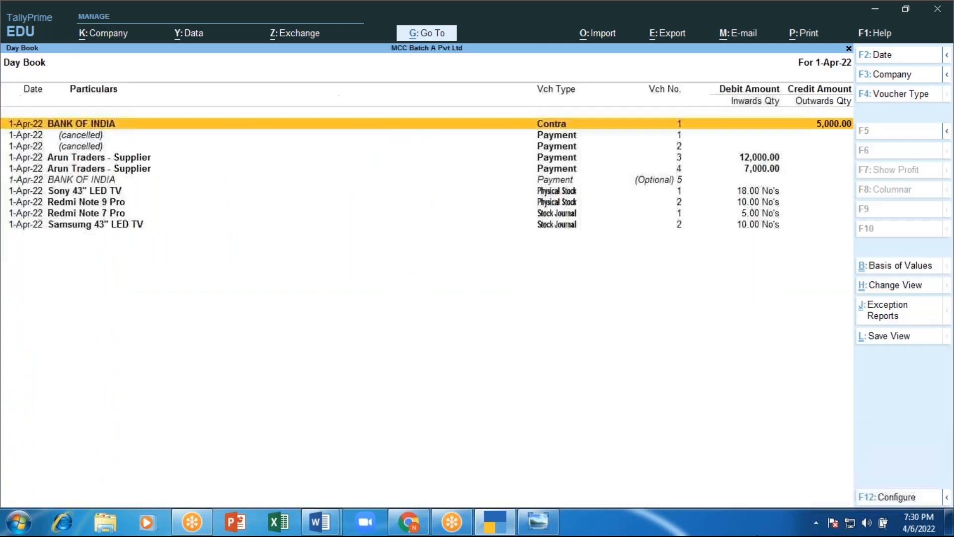
key(Down)
key(Down)
key(Down)
key(Down)
key(Down)
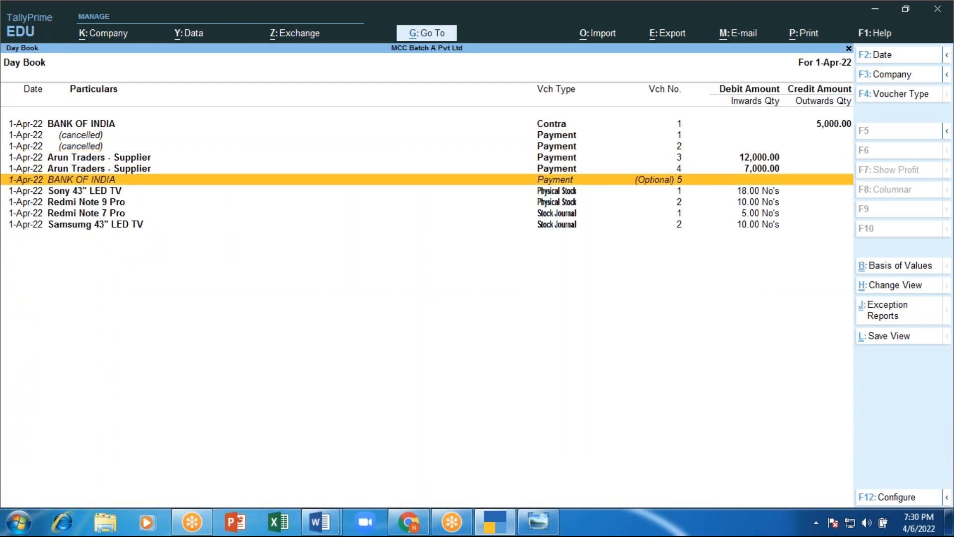
key(Return)
key(BackSpace)
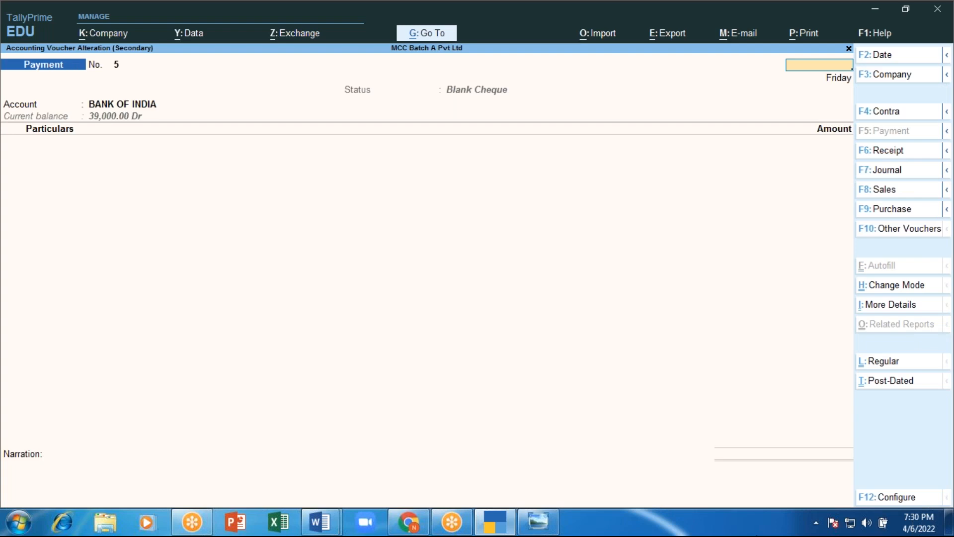
key(Escape)
key(y)
key(Up)
key(Up)
key(Up)
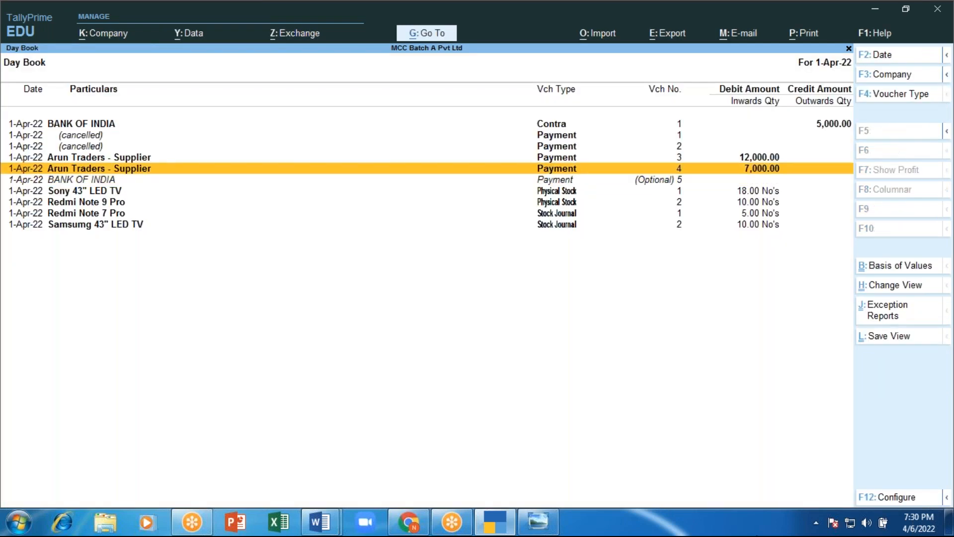
key(Down)
key(Down)
key(Down)
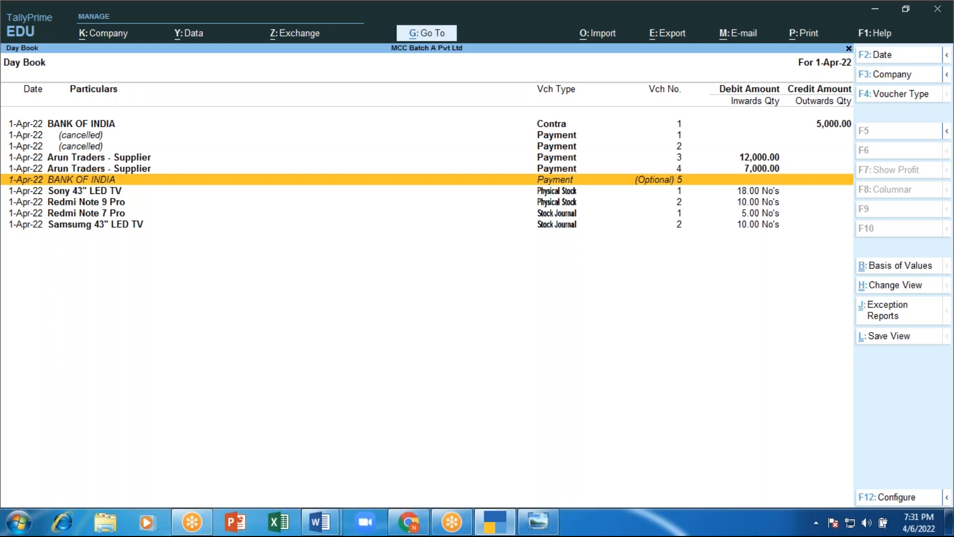
key(Escape)
key(Escape)
key(Escape)
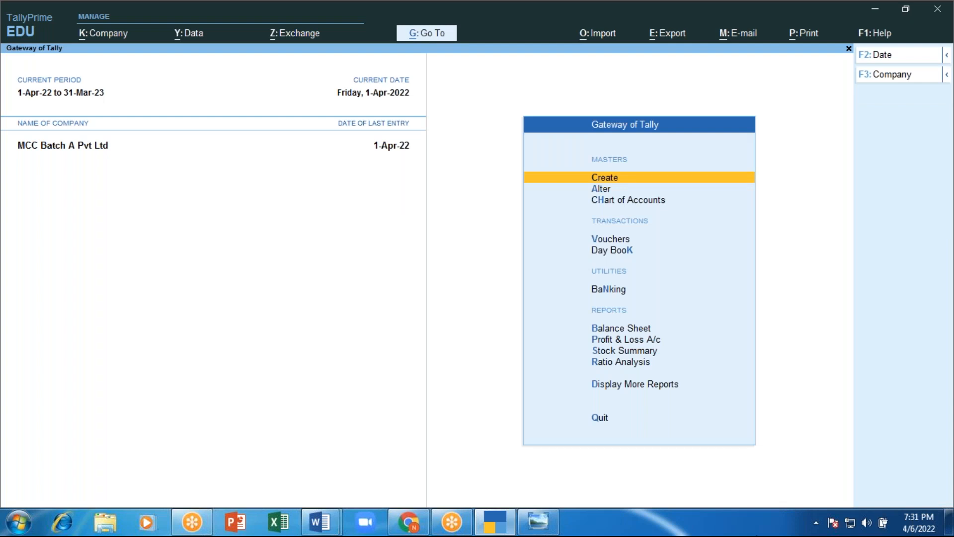
key(Down)
key(Down)
key(Down)
key(Down)
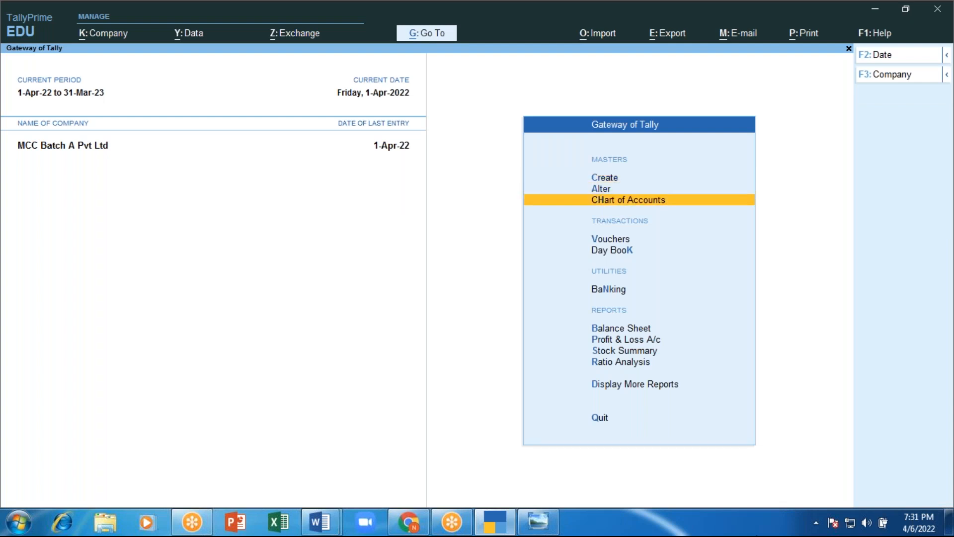
key(Return)
key(Down)
key(Down)
key(Down)
key(Down)
key(Down)
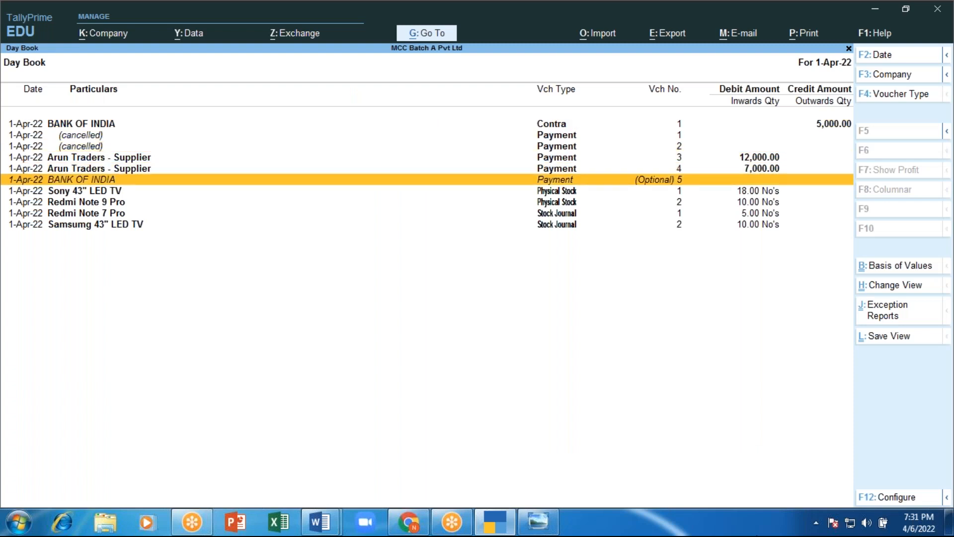
key(Escape)
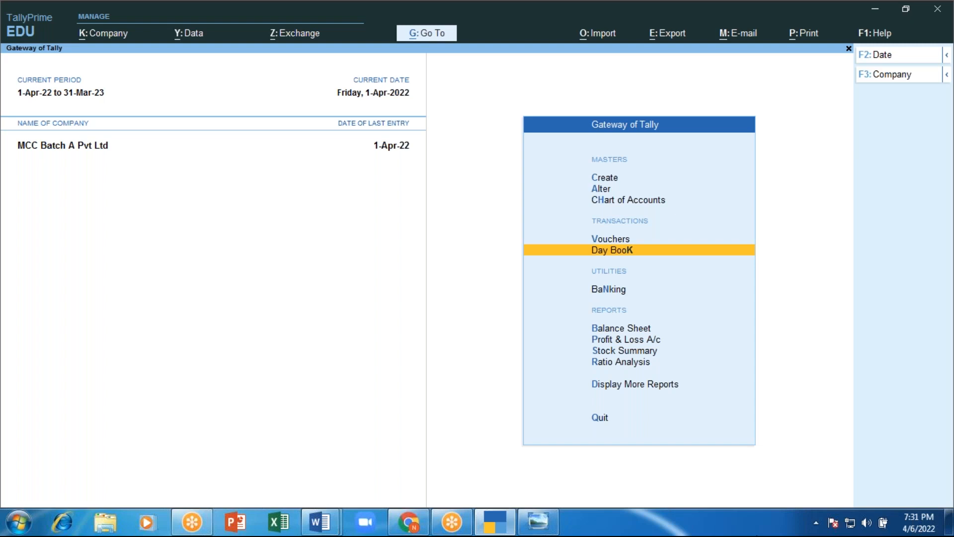
Step: Open the BANK OF INDIA optional payment from the Optional Vouchers exception report
key(Down)
key(Down)
key(Down)
key(Down)
key(Down)
key(Down)
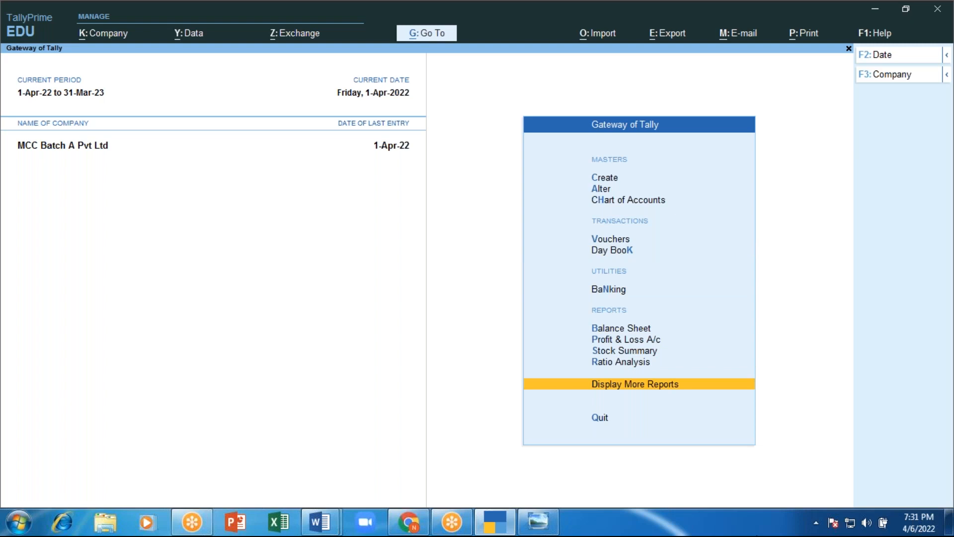
key(Return)
key(Down)
key(Down)
key(Down)
key(Down)
key(Down)
key(Down)
key(Down)
key(Down)
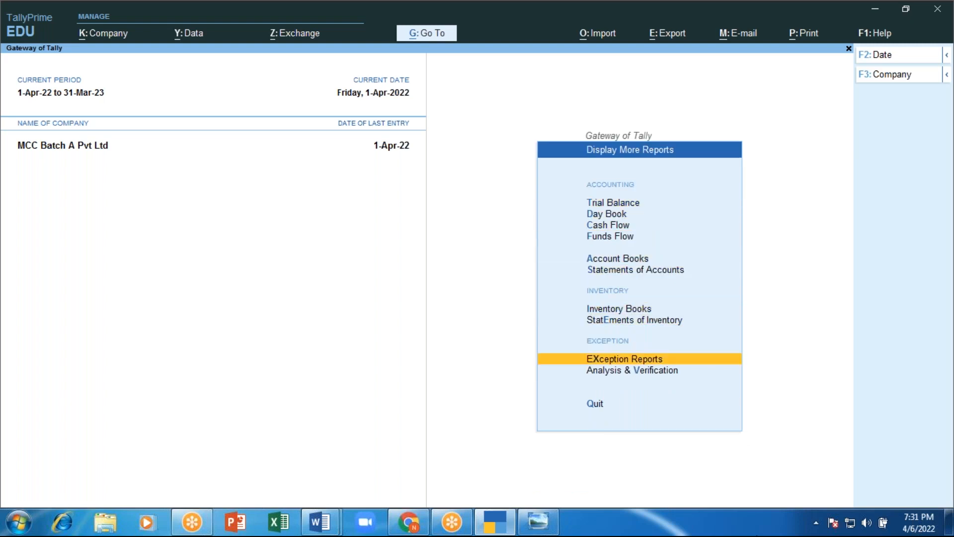
key(Return)
key(Down)
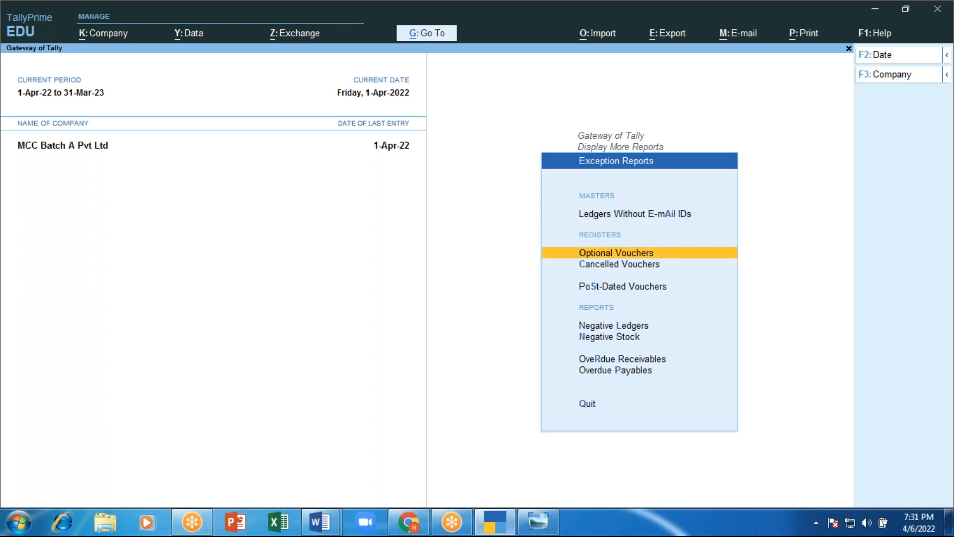
key(Return)
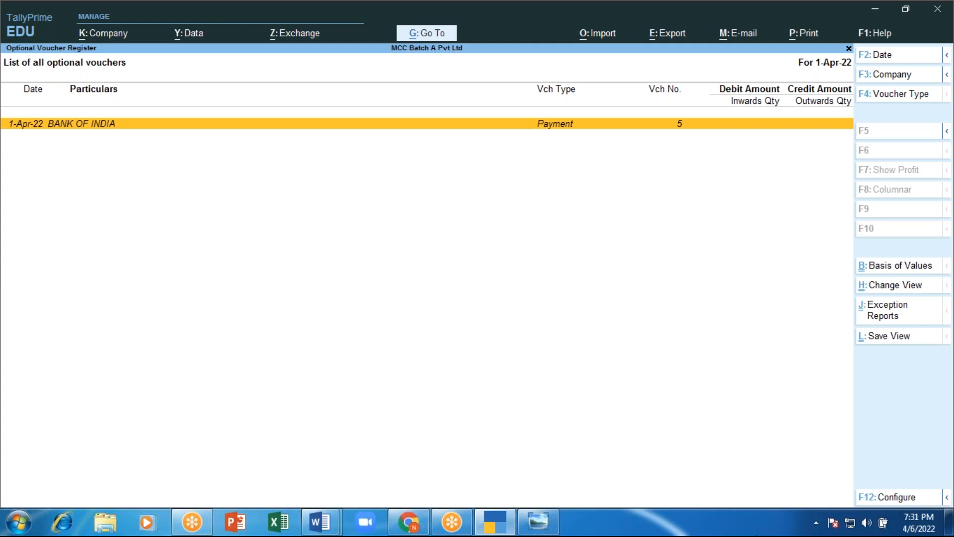
key(Return)
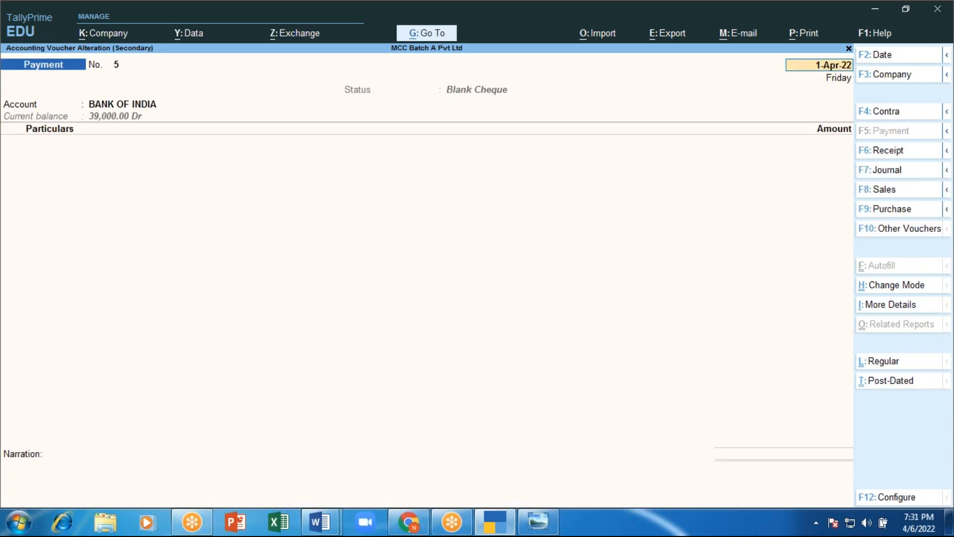
Step: Abandon the voucher alteration without changes, declining to quit Tally
key(BackSpace)
key(Escape)
key(Escape)
key(Escape)
key(Escape)
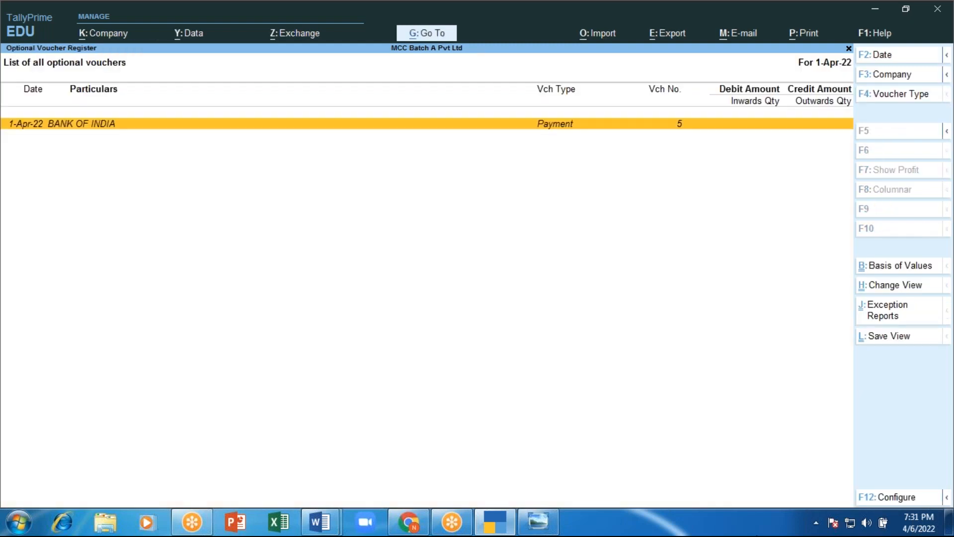
key(Escape)
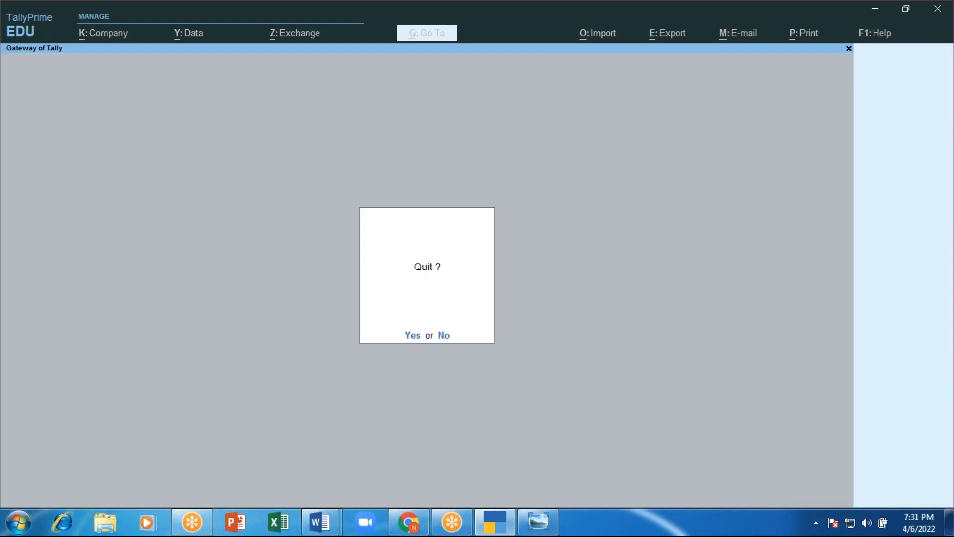
key(n)
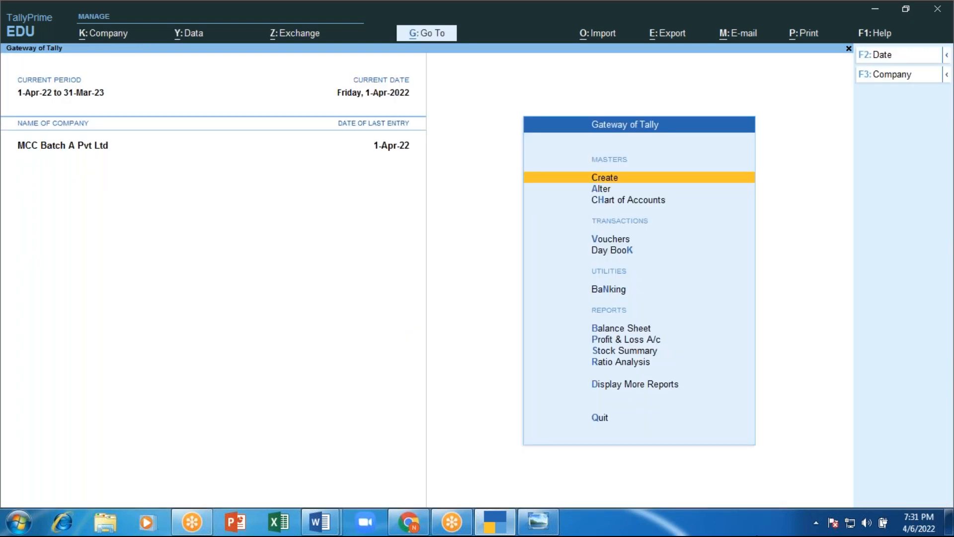
key(Down)
key(Down)
key(Down)
key(Down)
key(Down)
key(Down)
key(Up)
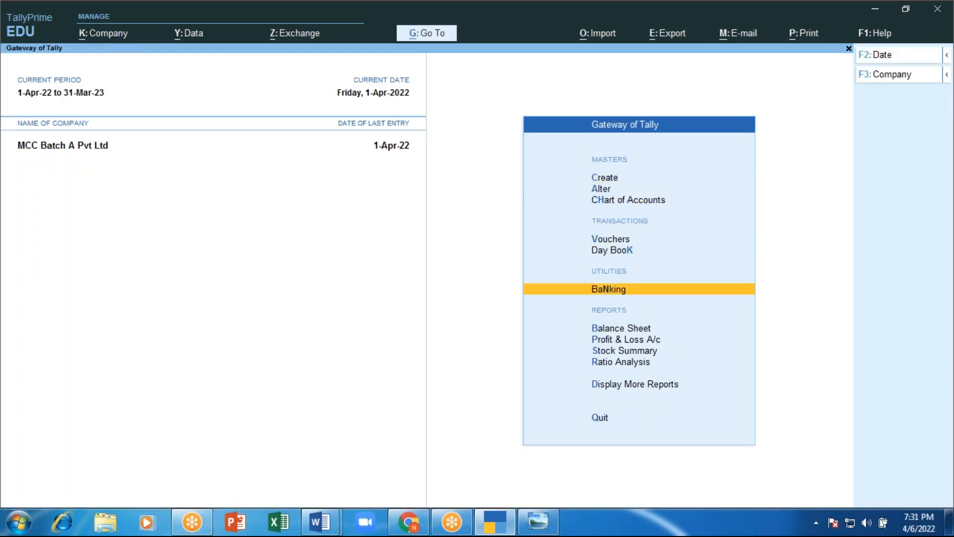
key(Return)
key(Down)
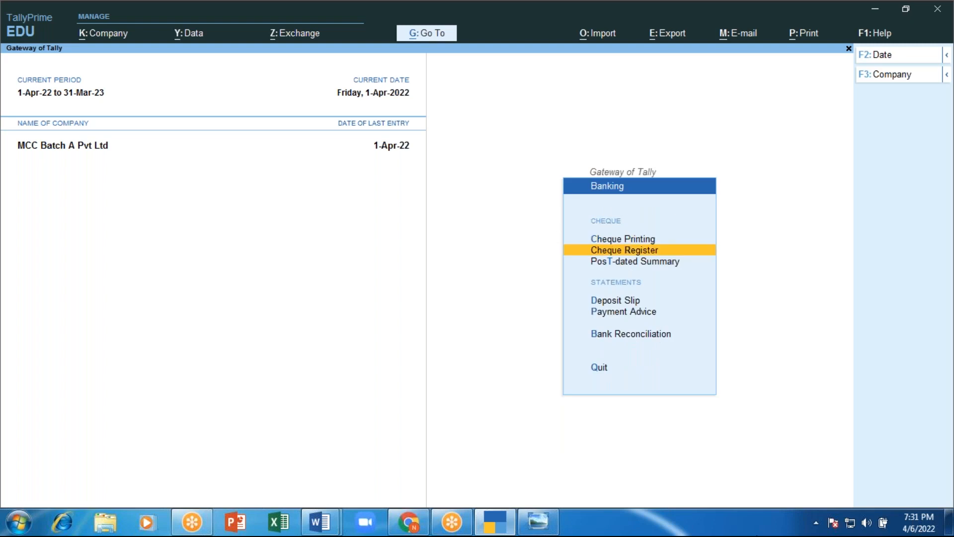
key(Return)
key(Return)
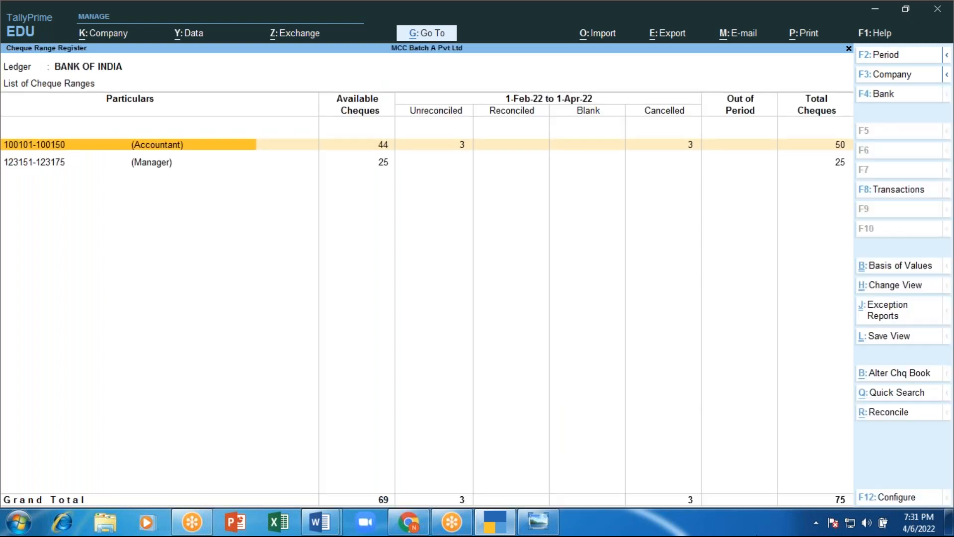
key(Return)
Step: Mark cheque 100115 as Blank Cheque and accept the empty optional Payment voucher
key(Down)
key(Down)
key(Down)
key(Down)
key(Down)
key(Down)
key(Down)
key(Down)
key(Down)
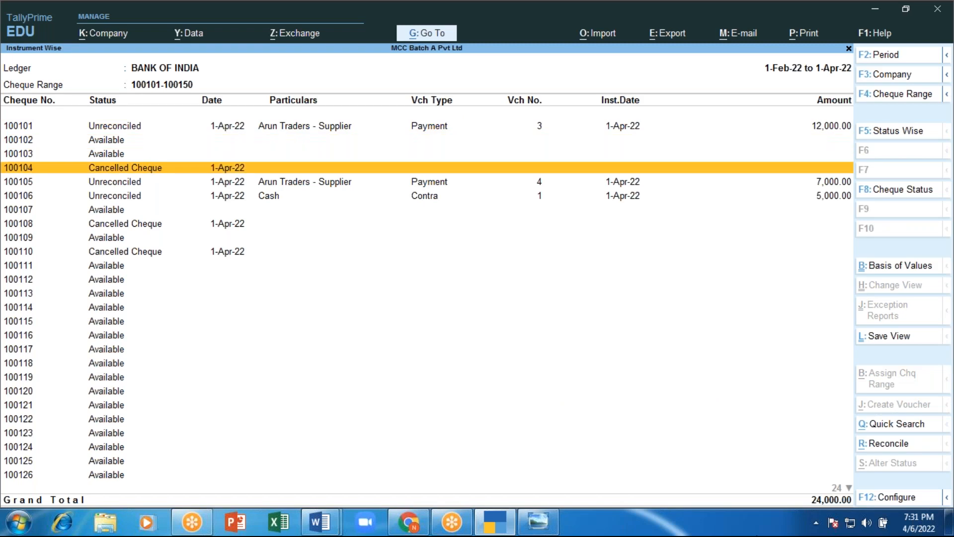
key(Down)
key(Down)
key(Down)
key(Down)
key(Down)
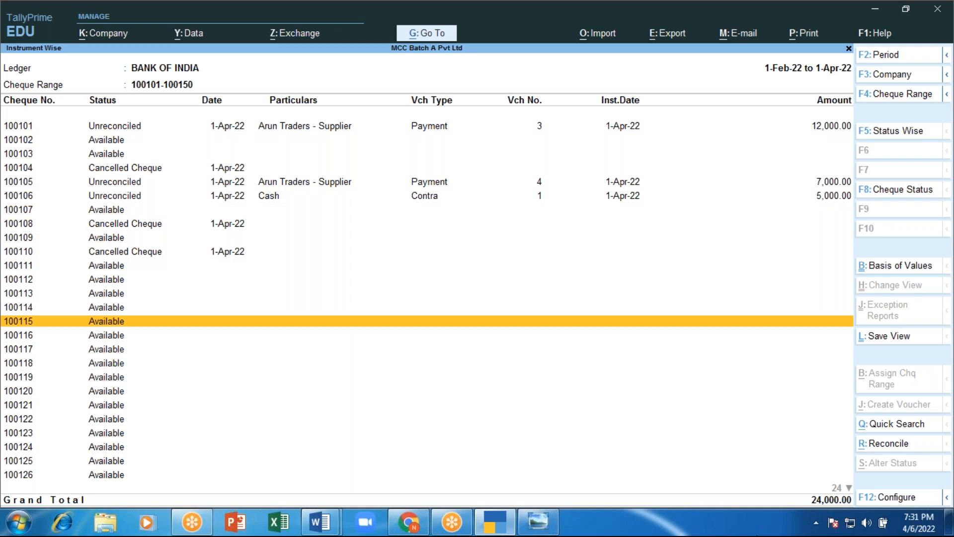
key(space)
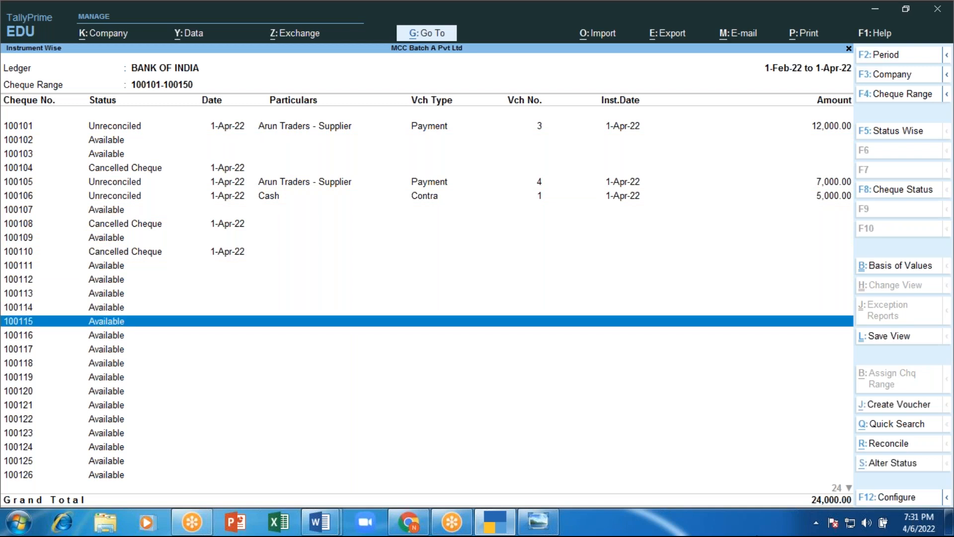
click(908, 463)
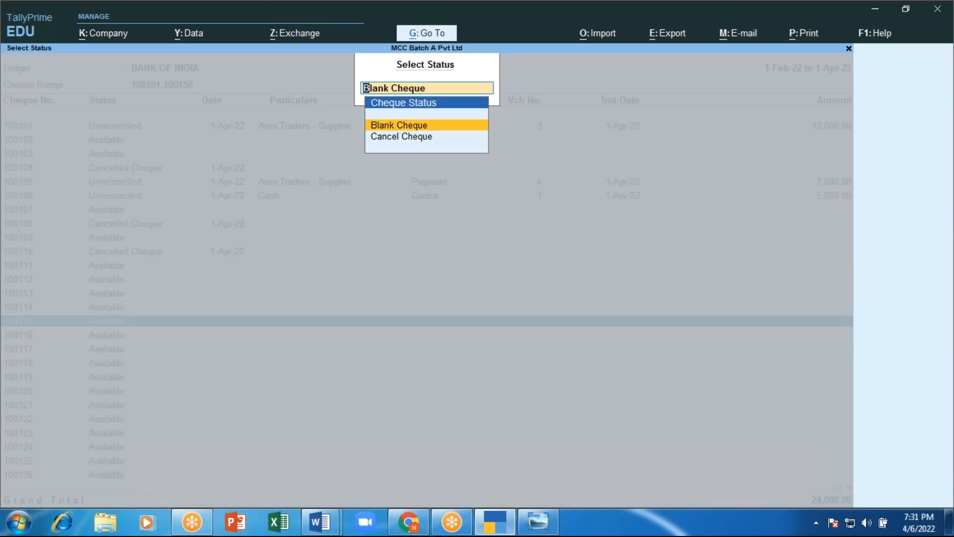
key(Return)
key(Return)
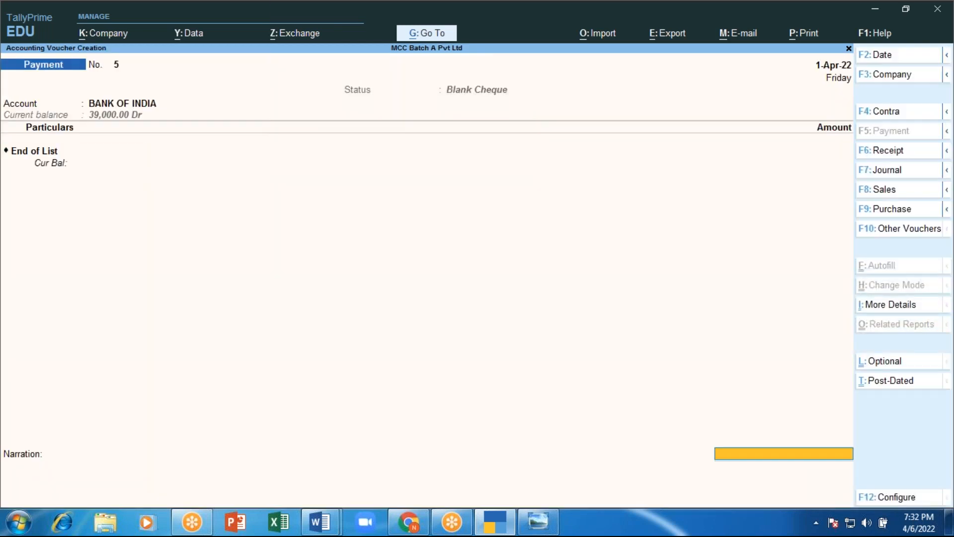
key(Return)
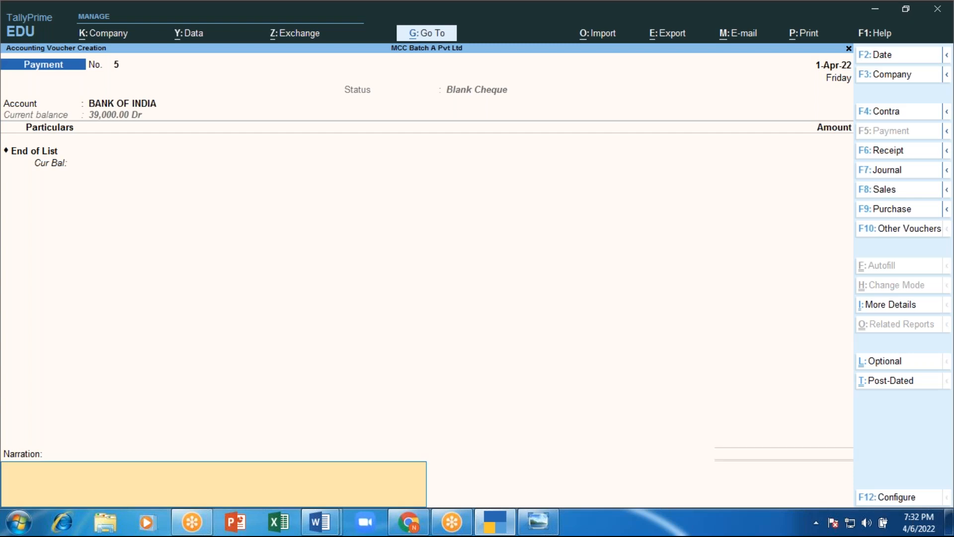
key(Return)
key(Return)
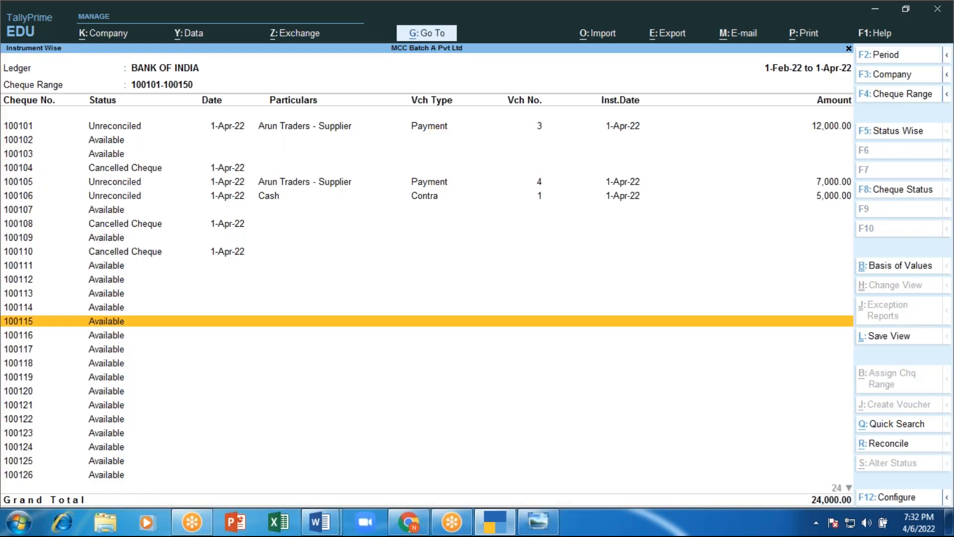
key(Escape)
key(Escape)
key(Escape)
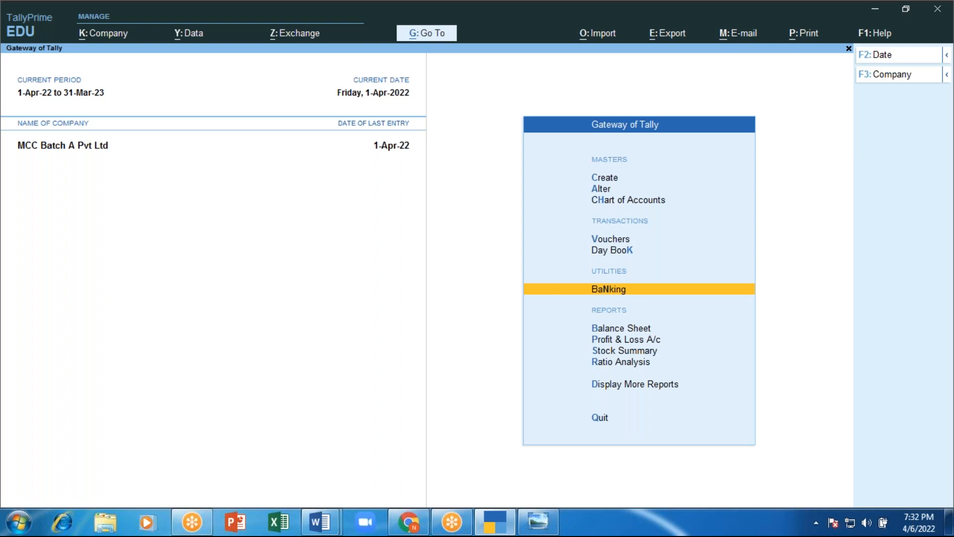
key(d)
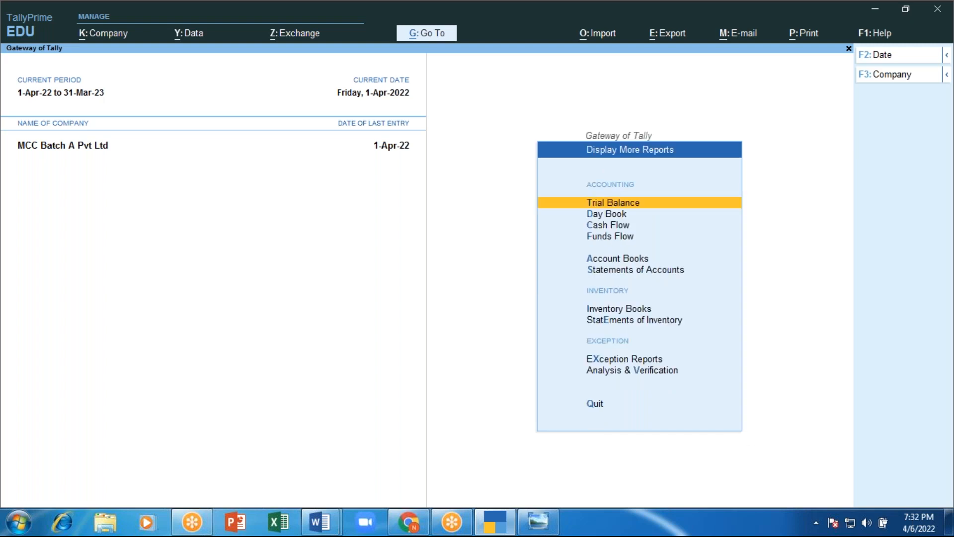
key(Down)
key(Down)
key(Down)
key(Down)
key(Down)
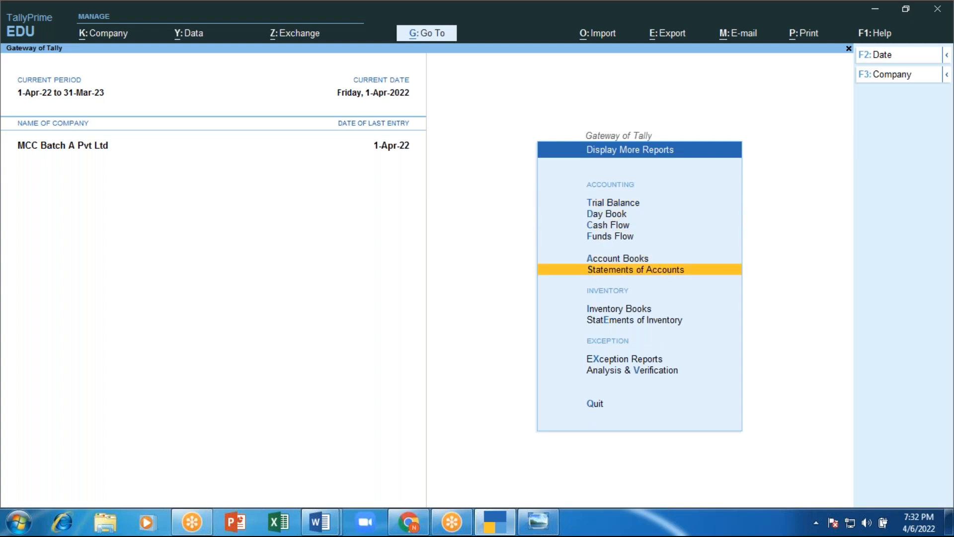
key(Down)
key(Down)
key(Down)
key(Return)
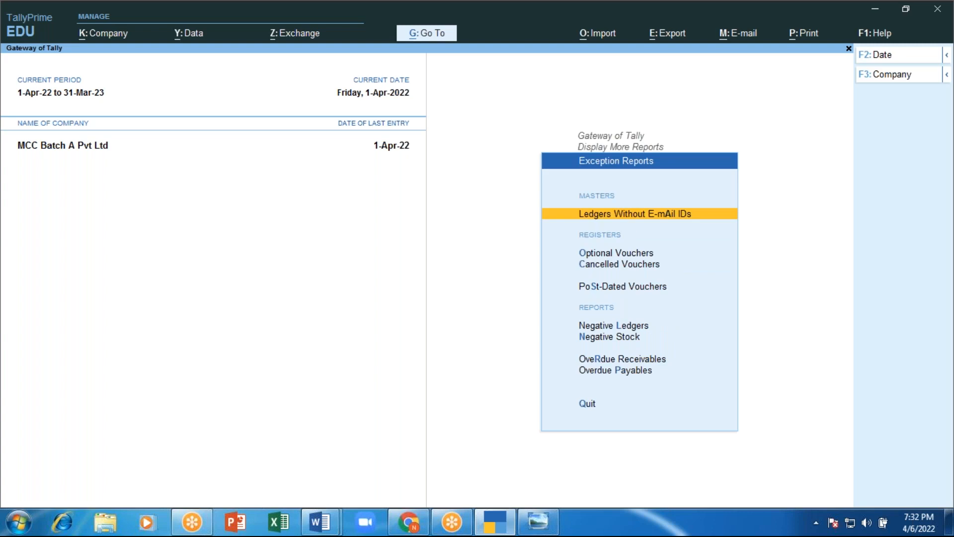
key(Down)
key(Down)
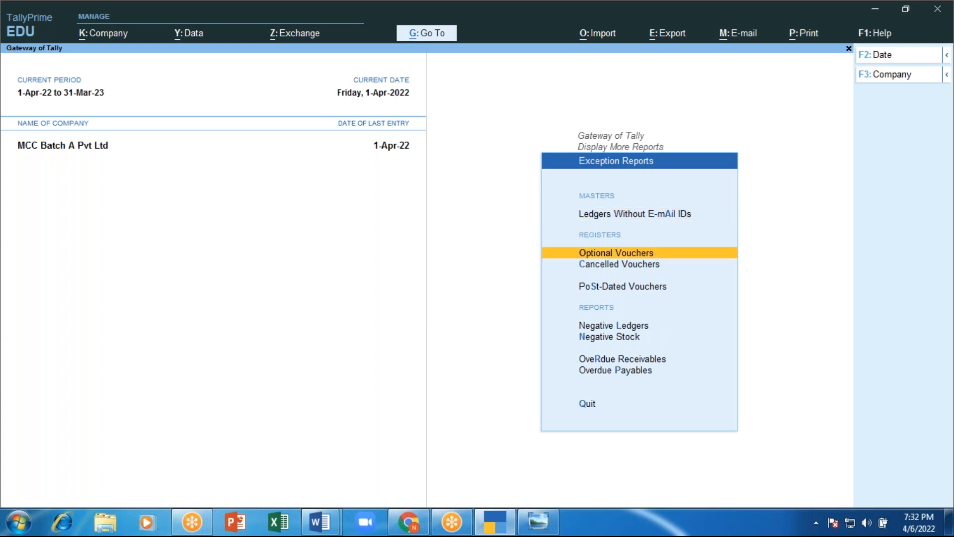
key(Up)
key(Down)
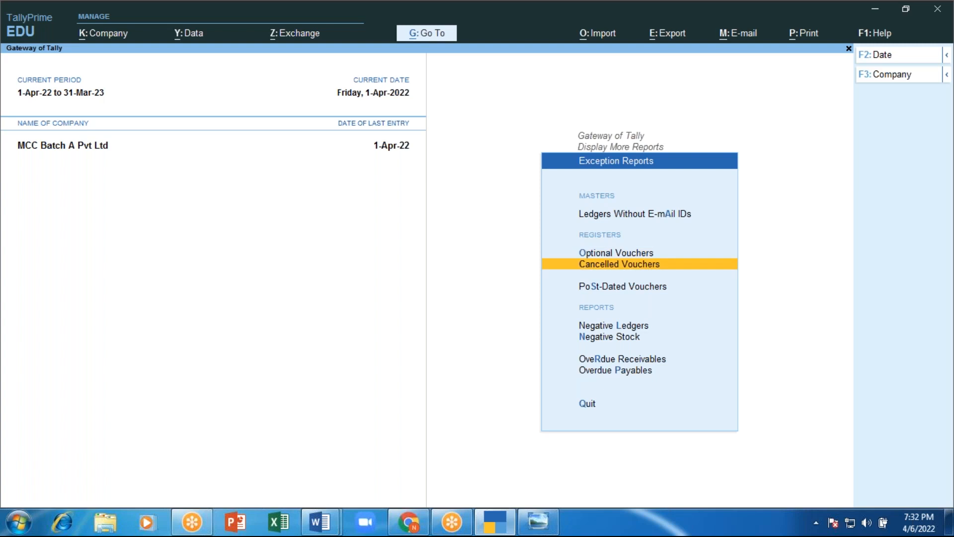
key(Up)
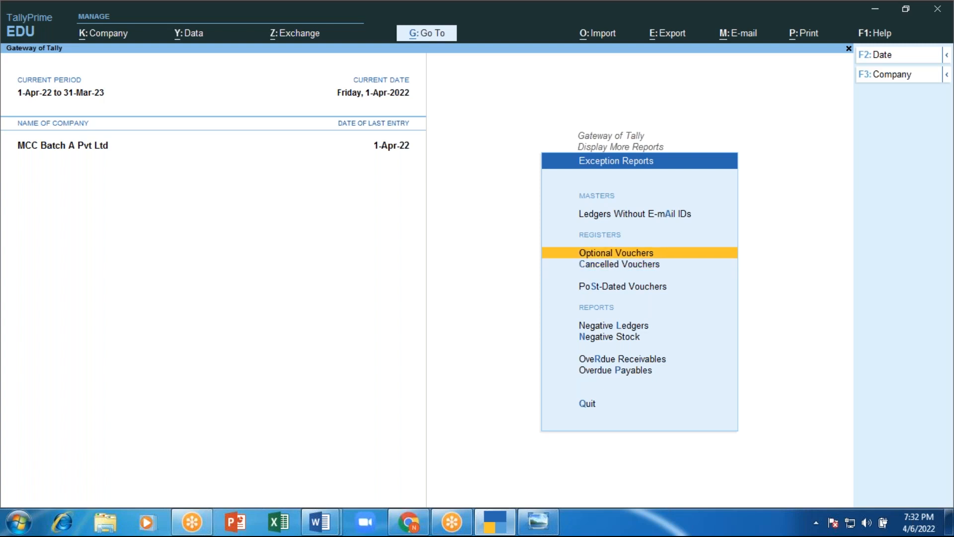
key(Return)
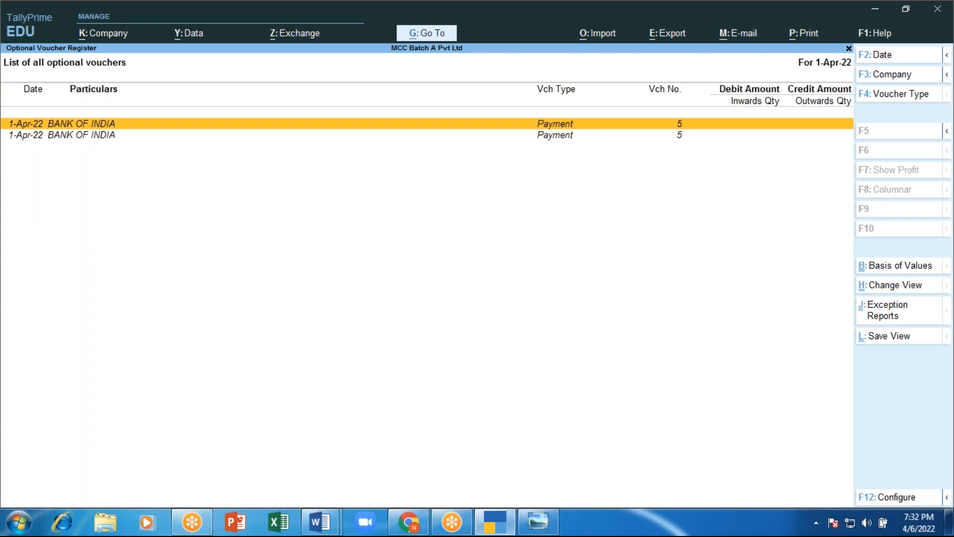
key(Down)
key(Up)
key(Down)
key(Up)
key(Down)
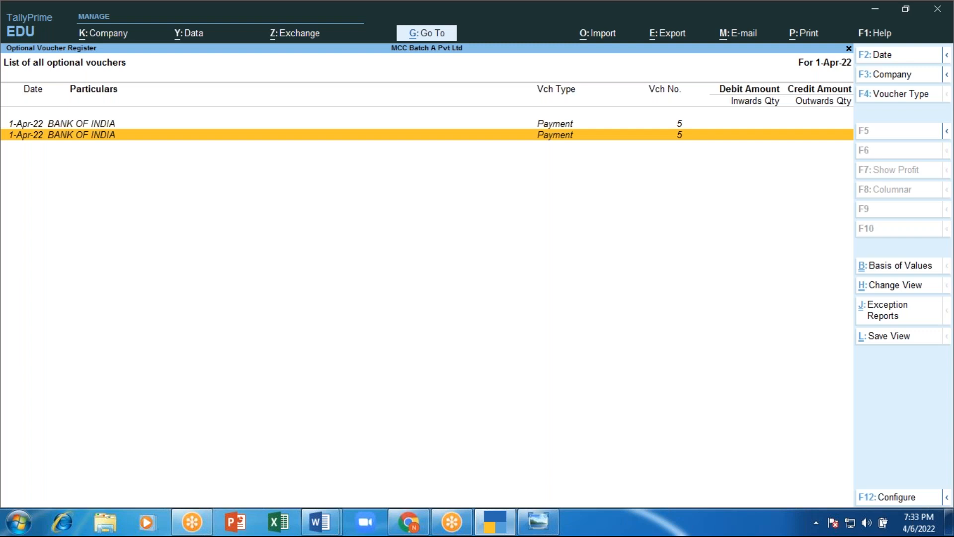
key(Escape)
key(Escape)
key(Escape)
key(Escape)
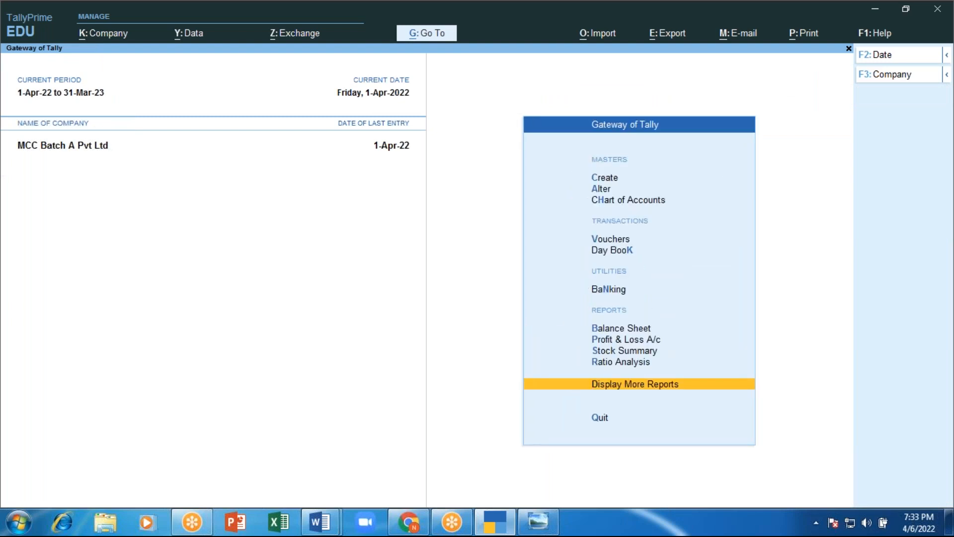
Step: Stay in Tally and open the Optional Voucher Register under Exception Reports
key(Escape)
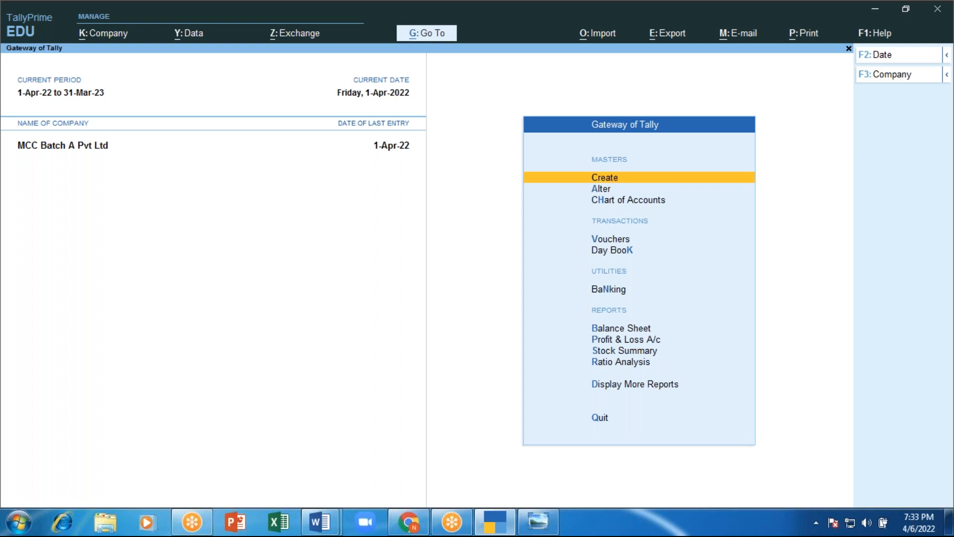
key(d)
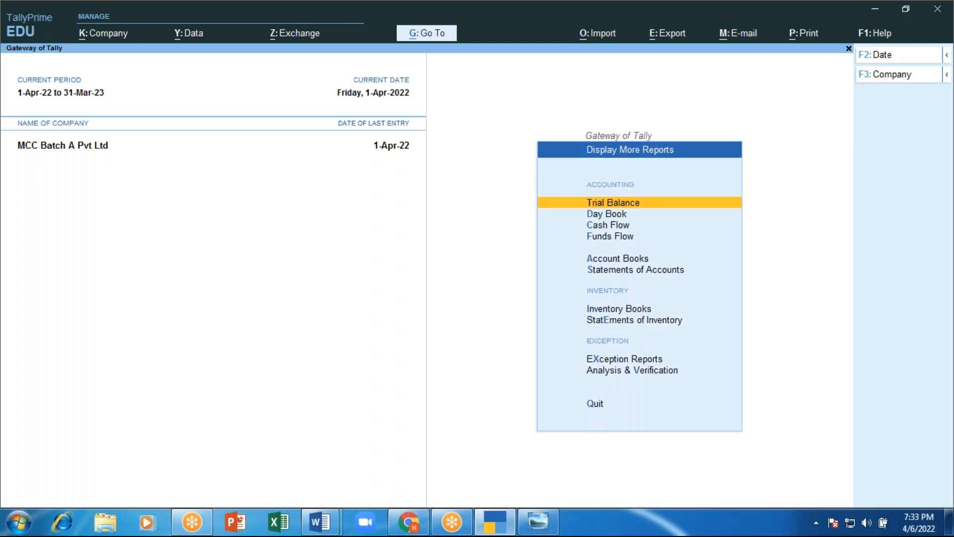
key(Down)
key(Down)
key(Down)
key(Down)
key(Down)
key(Down)
key(Down)
key(Down)
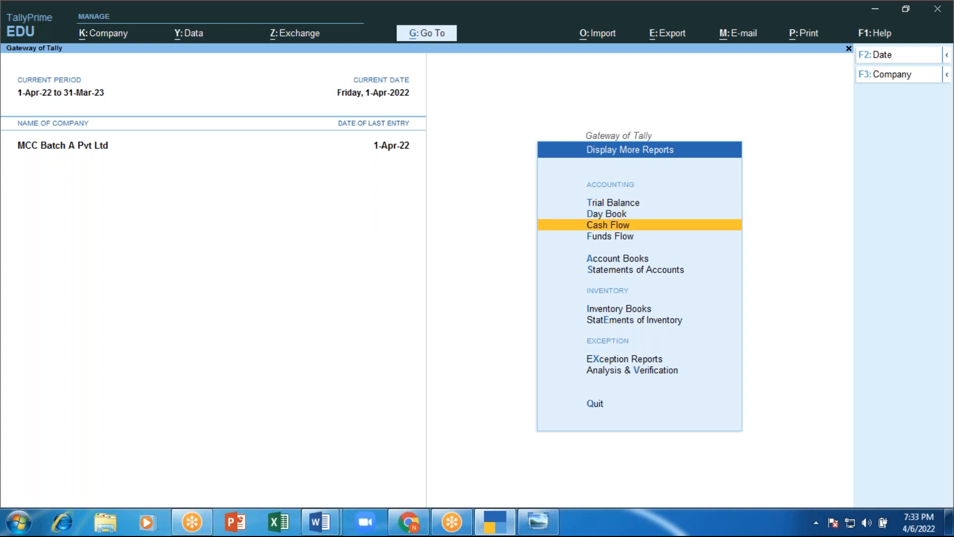
key(Return)
key(Down)
key(Return)
Step: Alter the second Bank of India payment voucher to pay Internet Charges 1,500
key(Down)
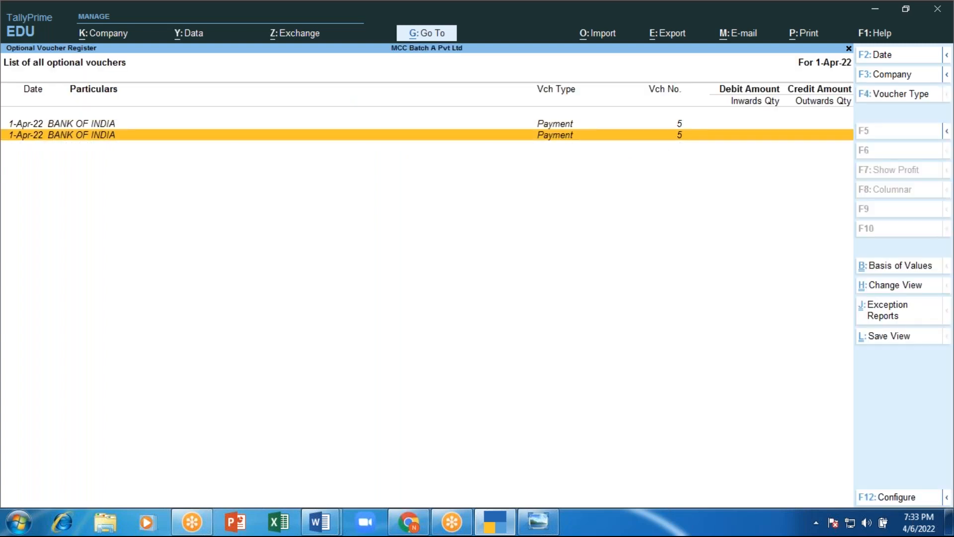
key(Return)
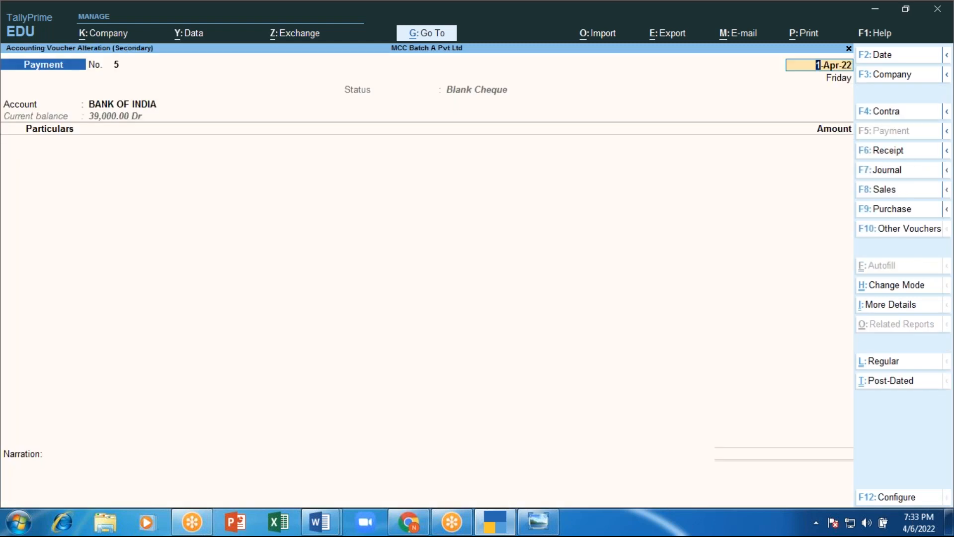
key(Return)
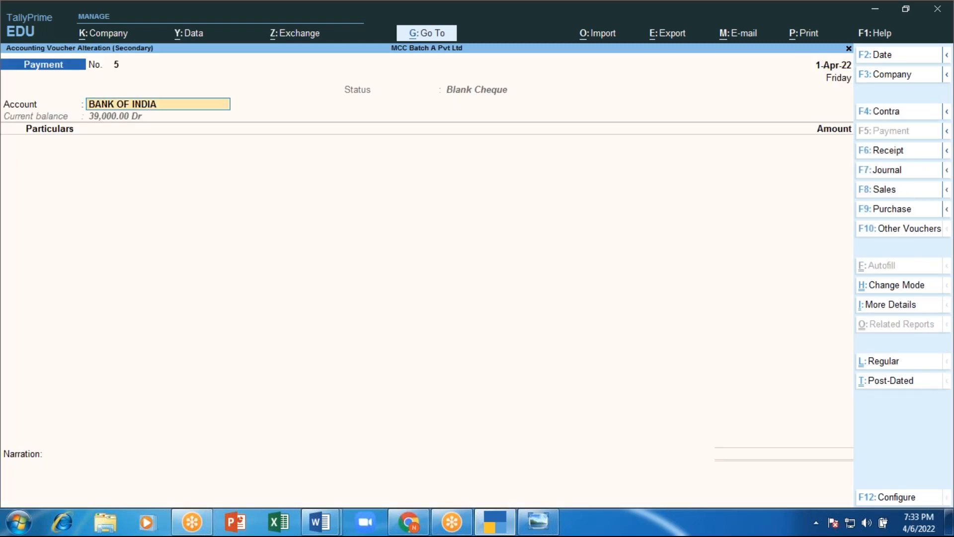
key(Return)
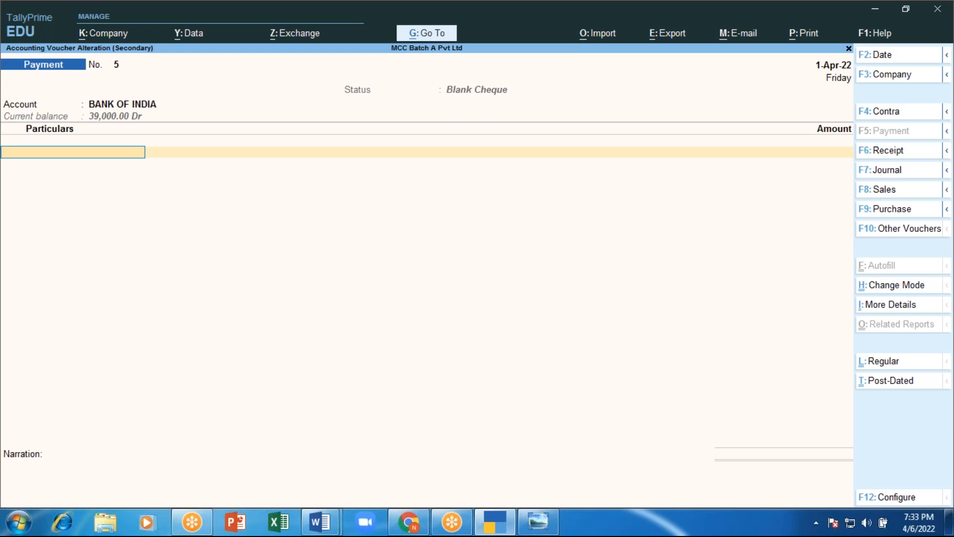
key(Down)
key(Down)
key(Down)
key(Down)
key(Down)
key(Down)
key(Down)
key(Down)
key(Down)
key(Down)
key(Down)
key(Down)
key(Down)
key(Up)
key(Up)
key(Up)
key(Up)
key(Return)
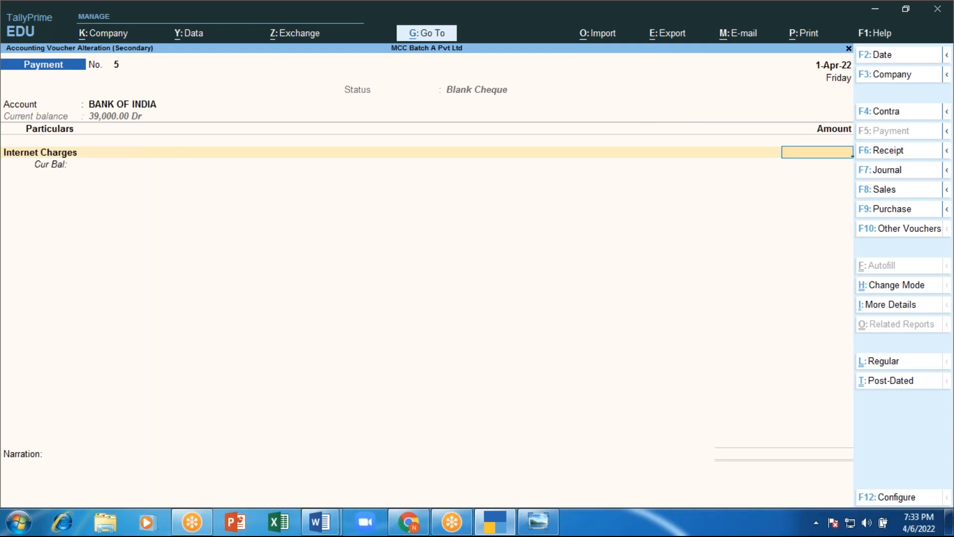
text(1500)
key(Return)
key(Return)
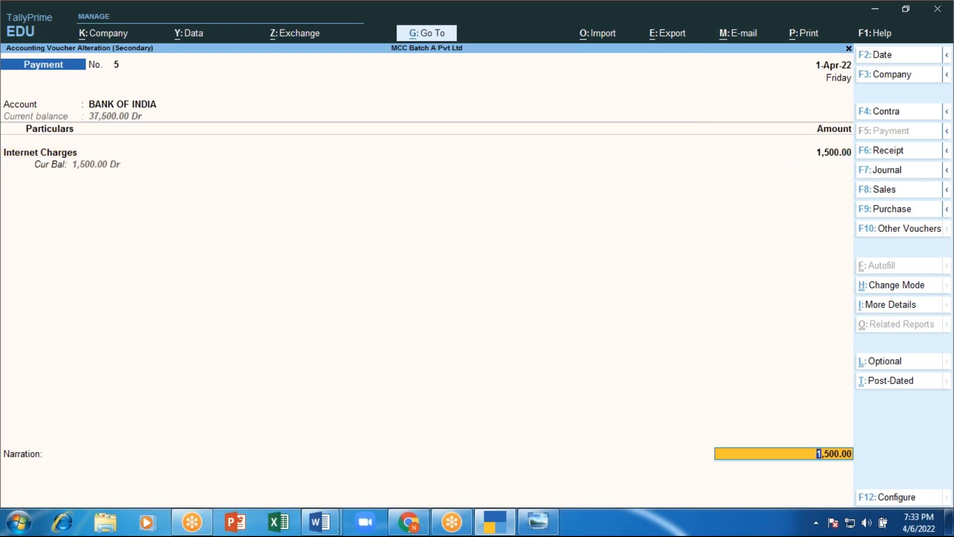
key(Return)
key(ctrl+a)
key(Return)
key(Return)
key(Return)
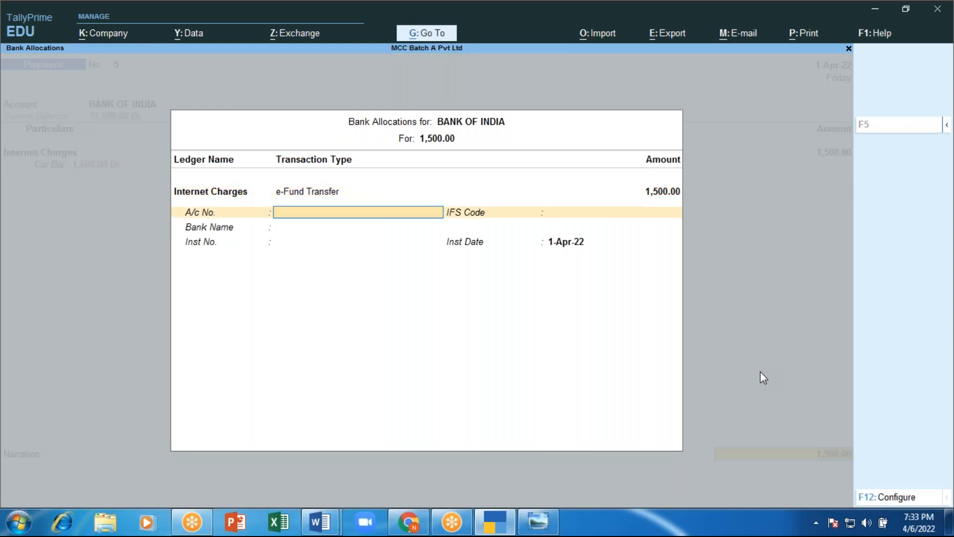
key(Return)
key(BackSpace)
key(BackSpace)
key(BackSpace)
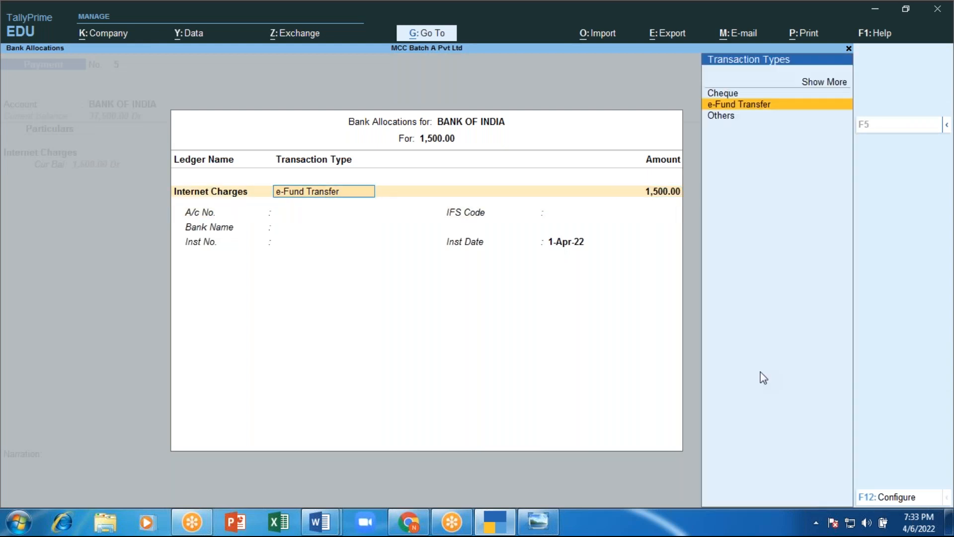
key(Up)
key(Return)
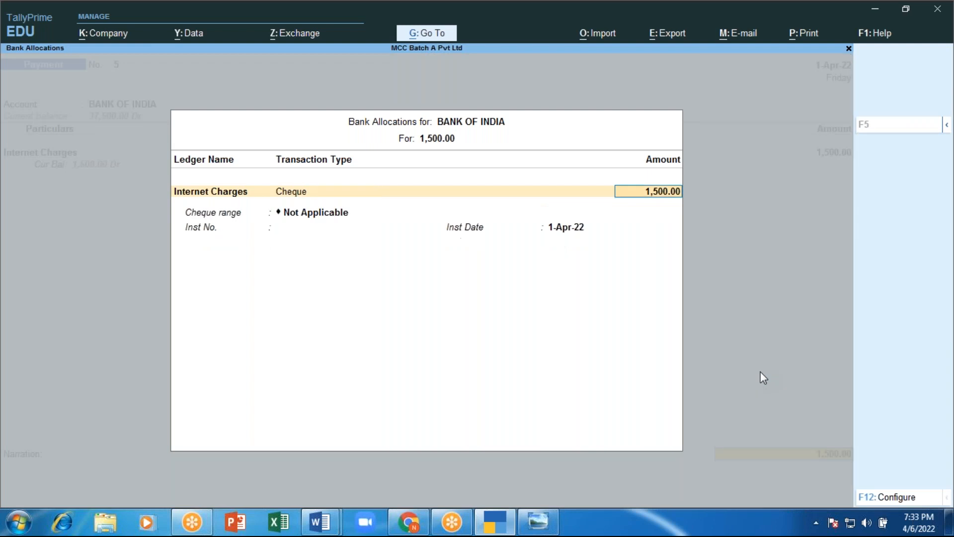
key(Return)
key(BackSpace)
key(Down)
key(Return)
Step: Enter cheque number 100112, save the voucher without printing, and return to Gateway of Tally
text(1001)
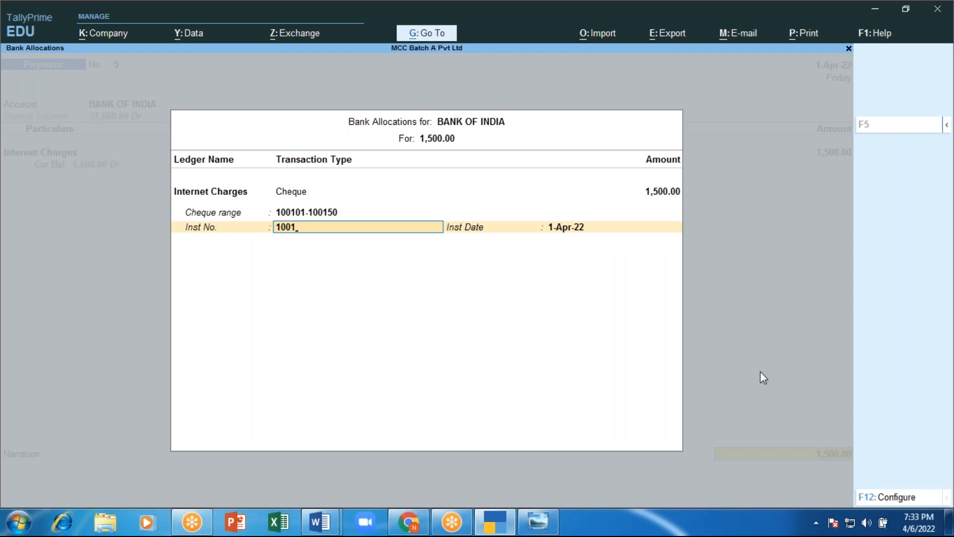
text(0)
key(BackSpace)
text(12)
key(Return)
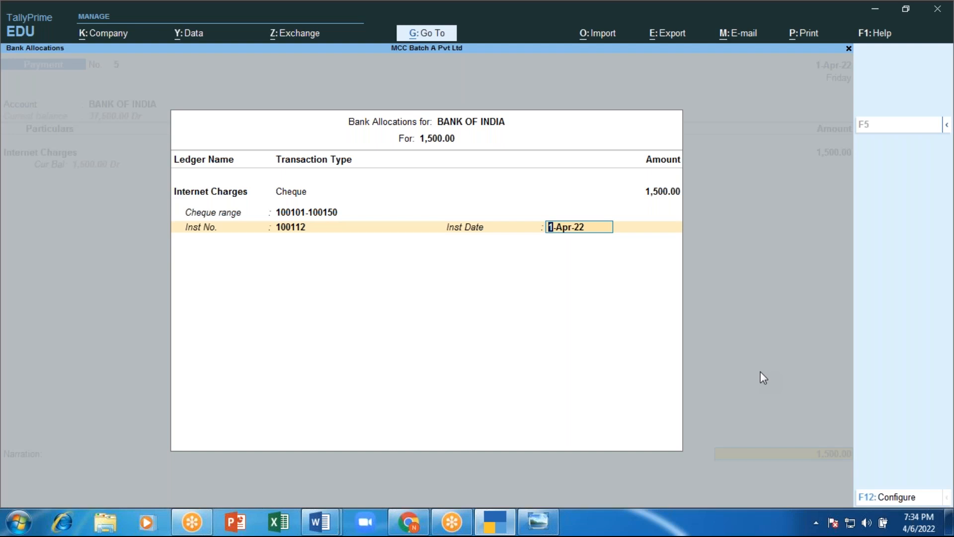
key(Return)
key(Return)
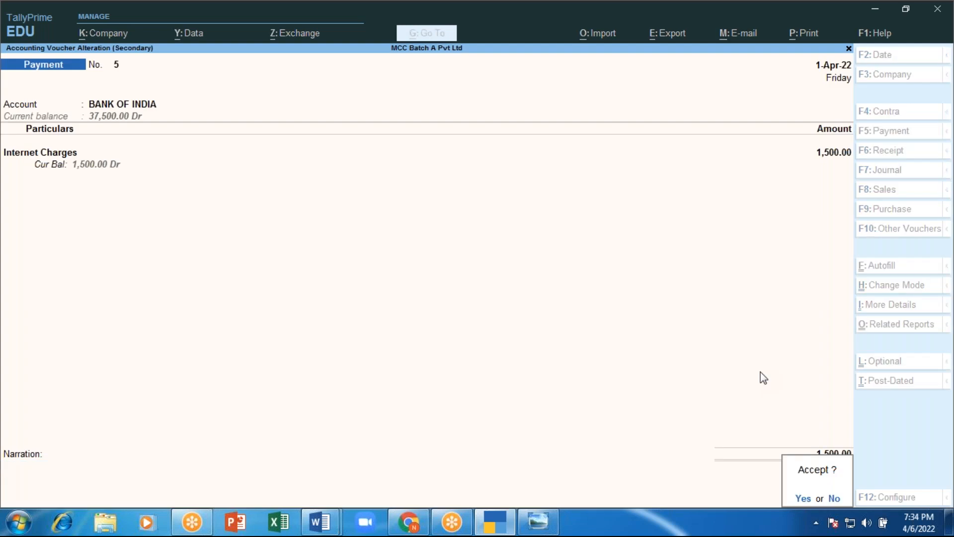
key(Return)
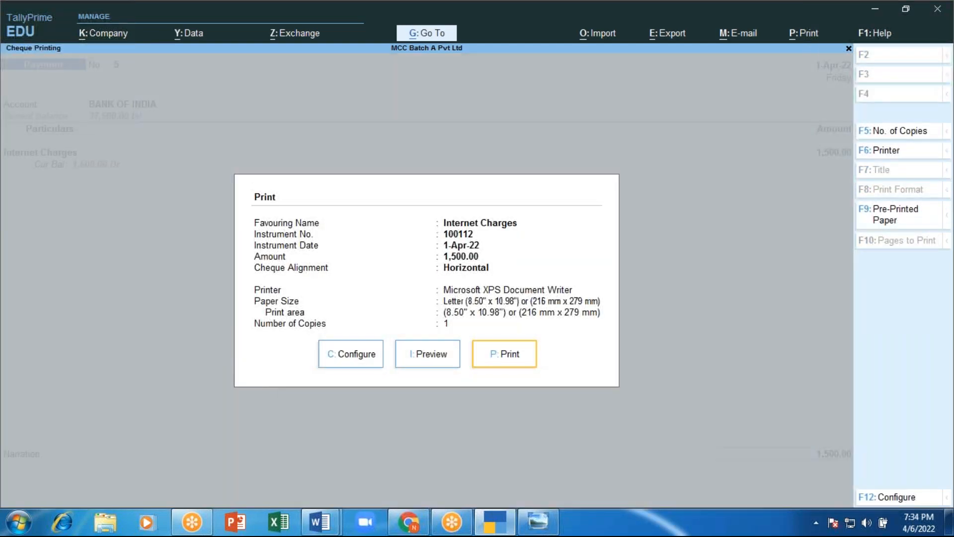
key(Escape)
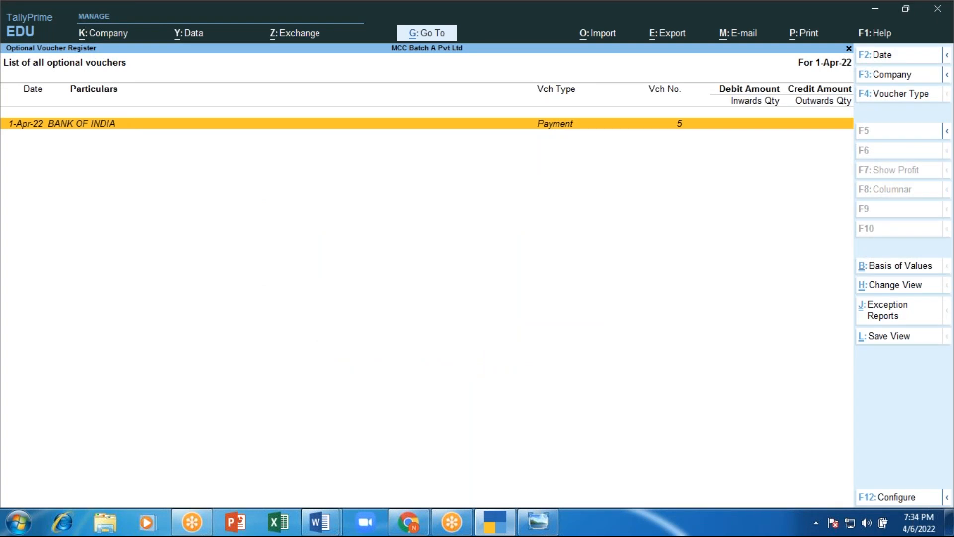
key(Escape)
key(Escape)
key(Escape)
key(Escape)
key(Escape)
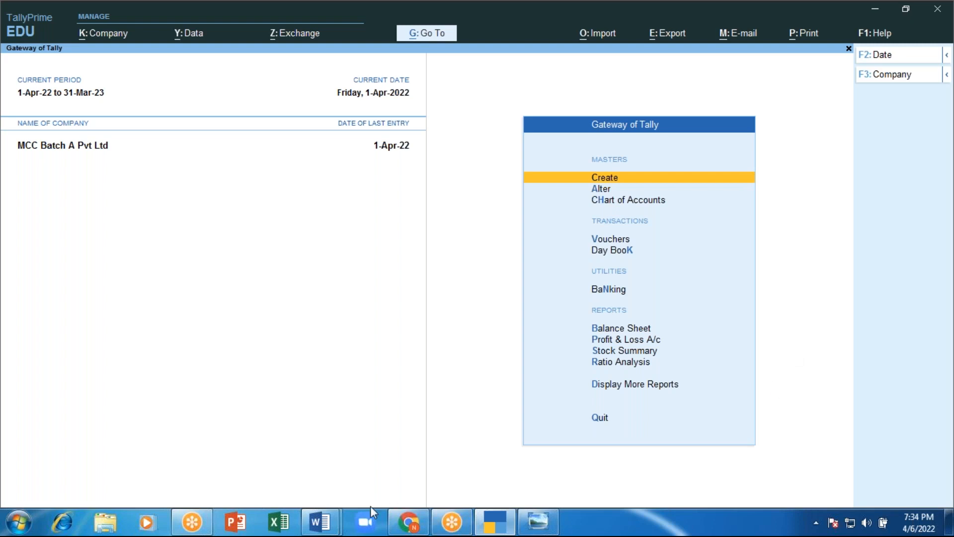
Step: Switch to the 'Cancel and Blank cheque' Word document and scroll through its notes
click(323, 510)
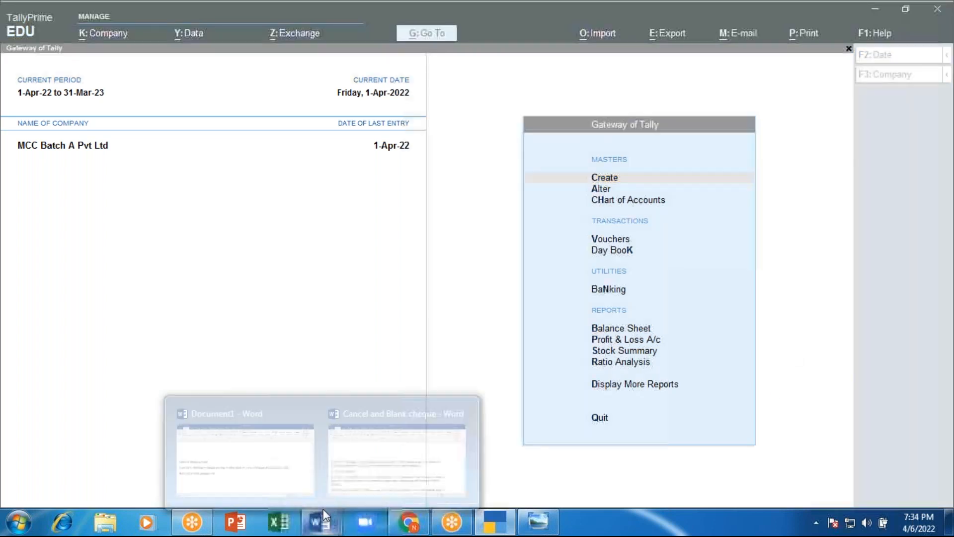
click(381, 465)
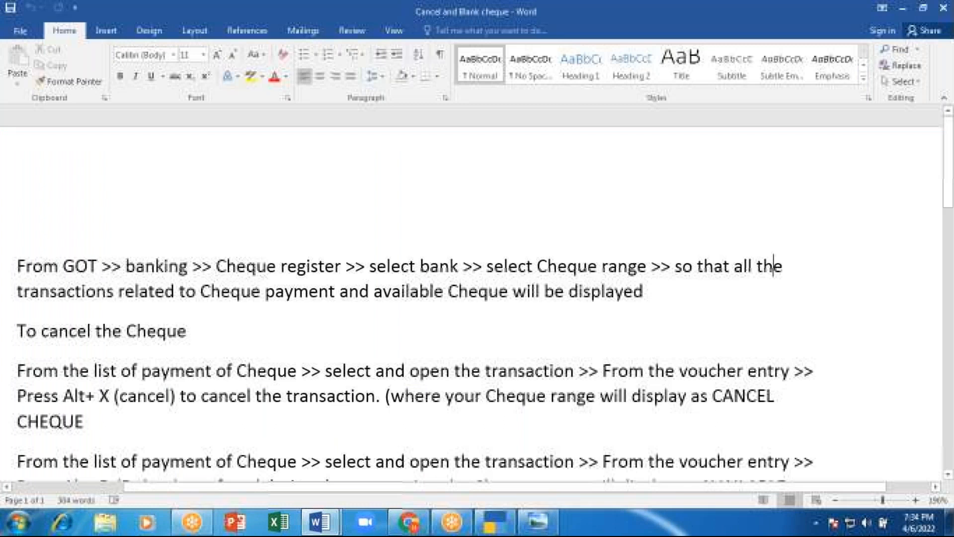
scroll(379, 393, down, 5)
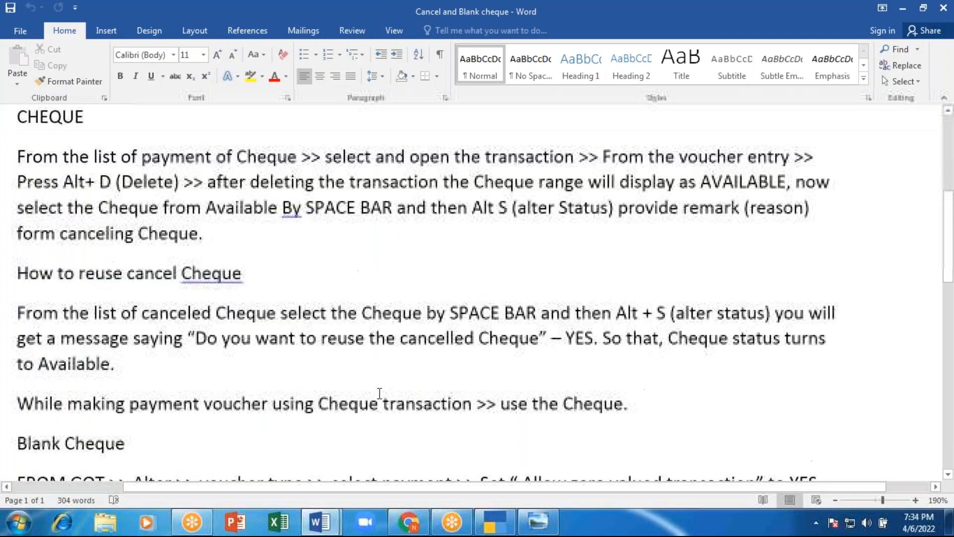
scroll(379, 393, down, 3)
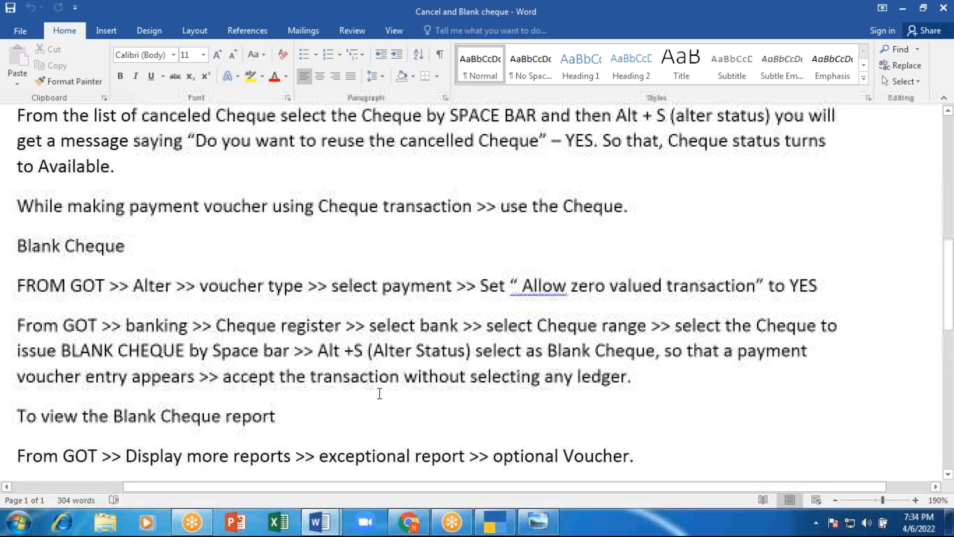
scroll(379, 393, down, 4)
scroll(379, 393, up, 12)
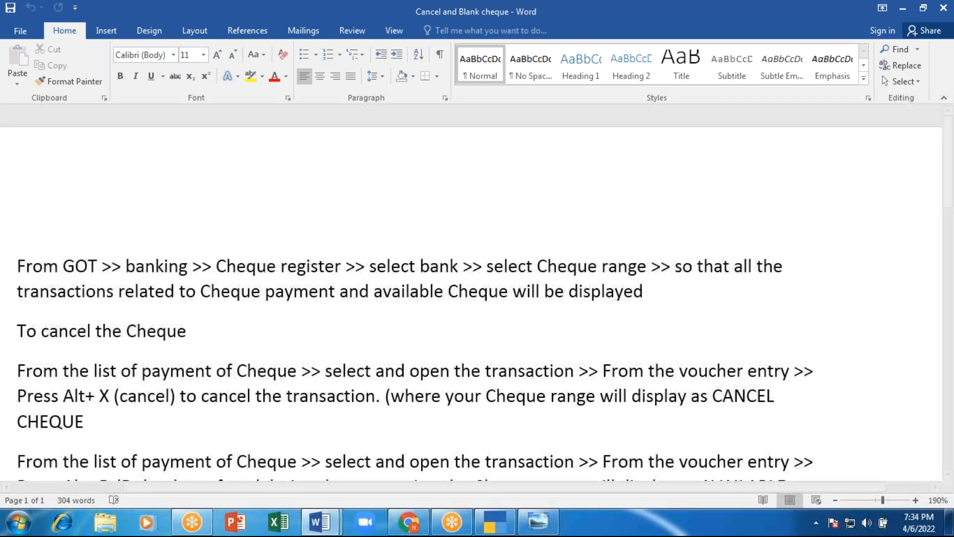
Step: Delete the opening cheque-register paragraph so the notes start at 'To cancel the Cheque'
drag(651, 301, 17, 263)
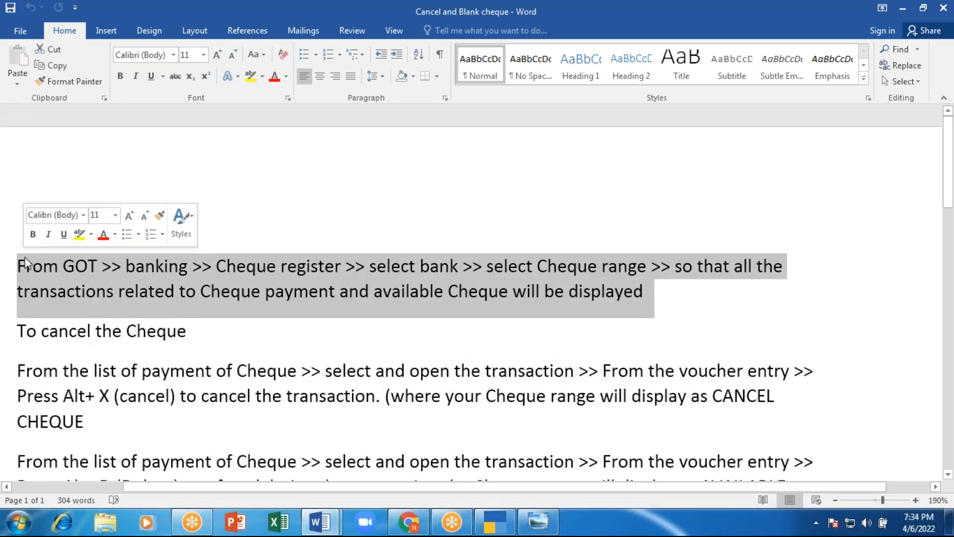
key(Delete)
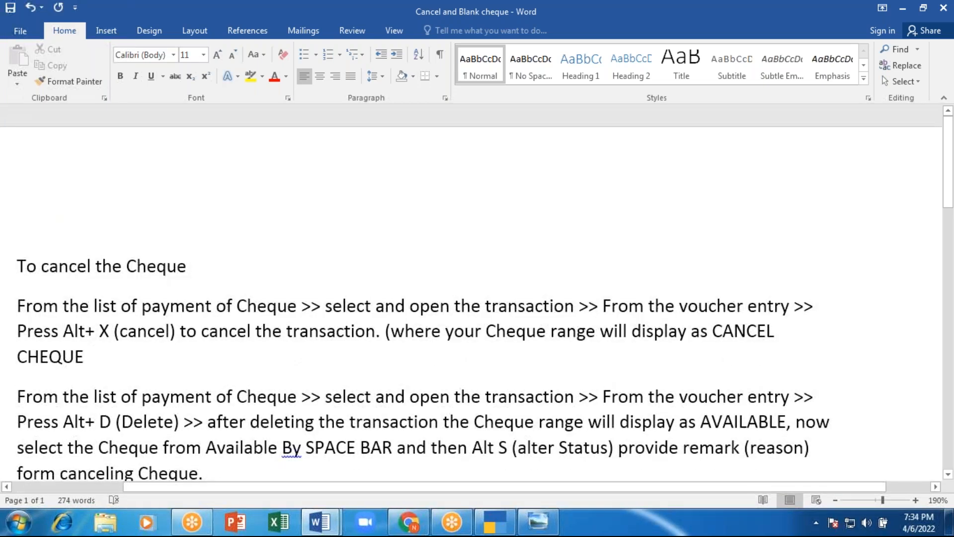
key(ctrl+s)
Step: Close the Windows Photo Viewer window showing the downloaded image
mouse_move(532, 530)
mouse_move(535, 488)
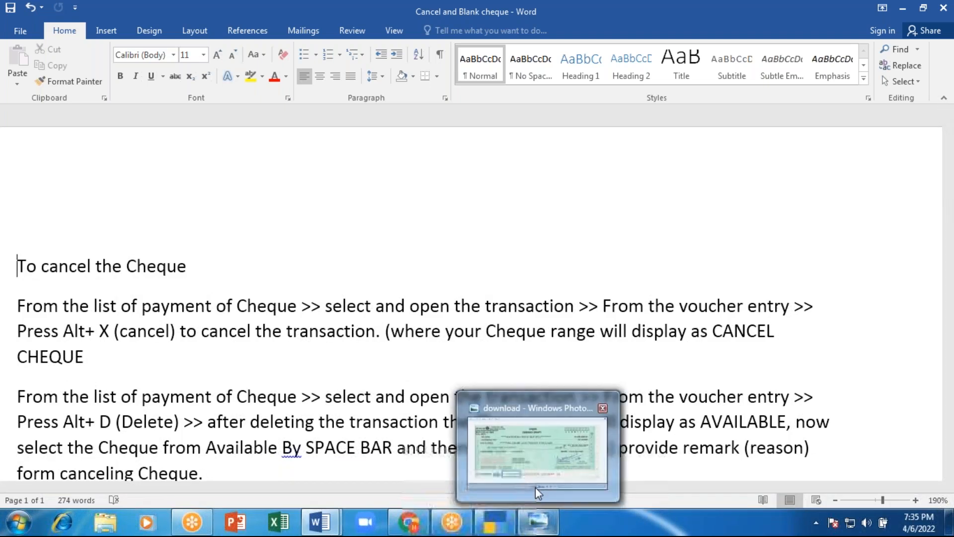
click(604, 408)
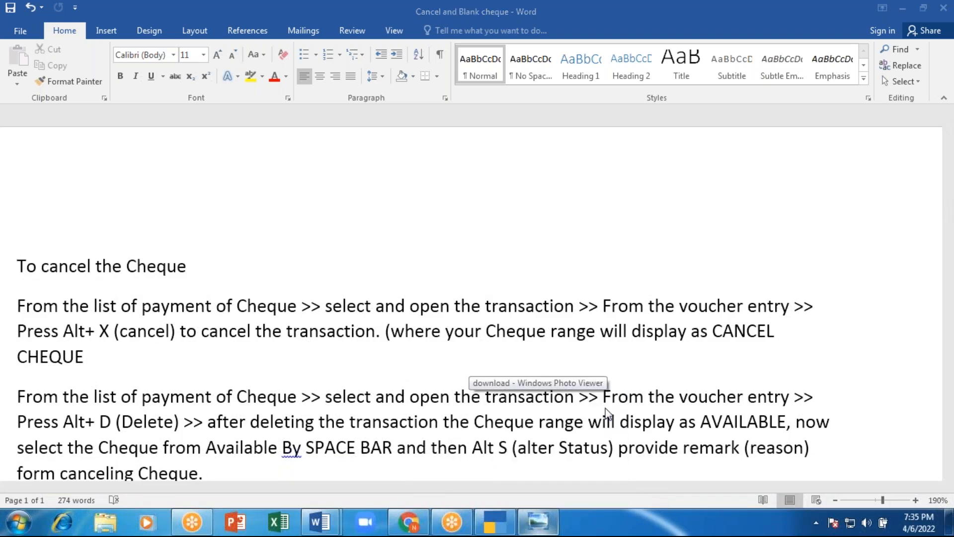
mouse_move(510, 528)
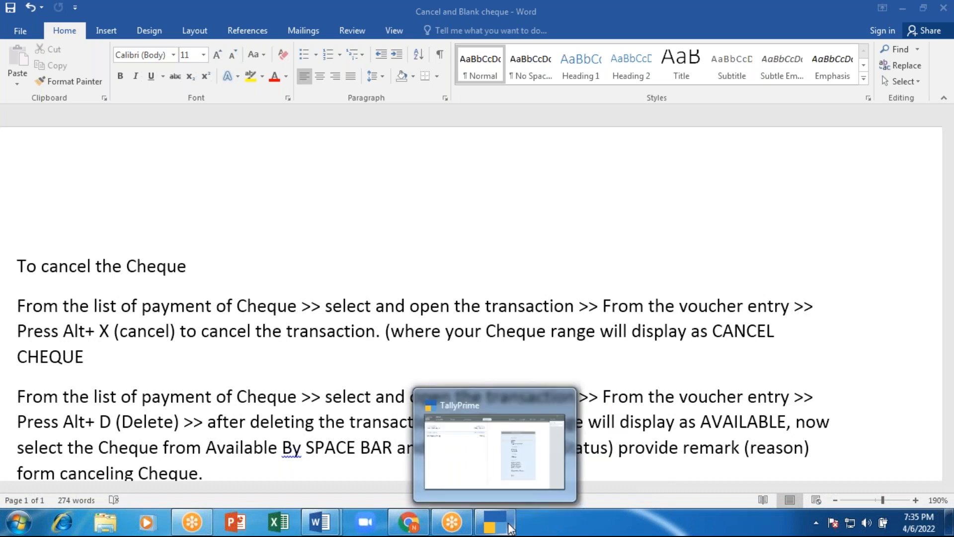